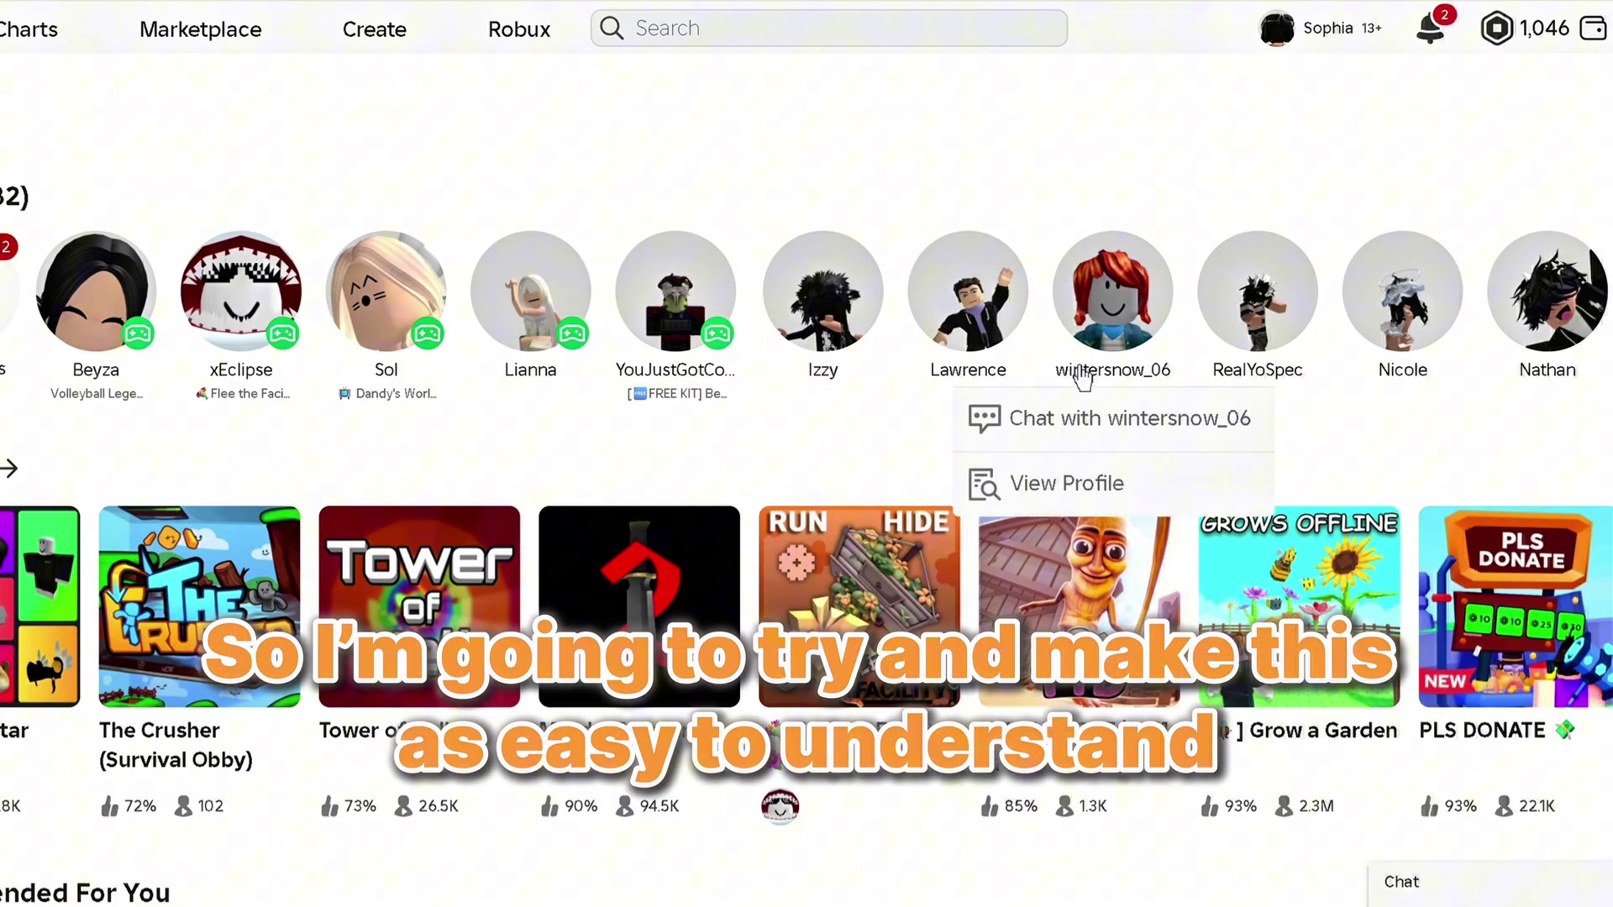
Search Roblox for 'ttd3', open the TTD 3 experience and scroll to its Private Servers list
{"action": "left_click", "coordinate": [786, 40]}
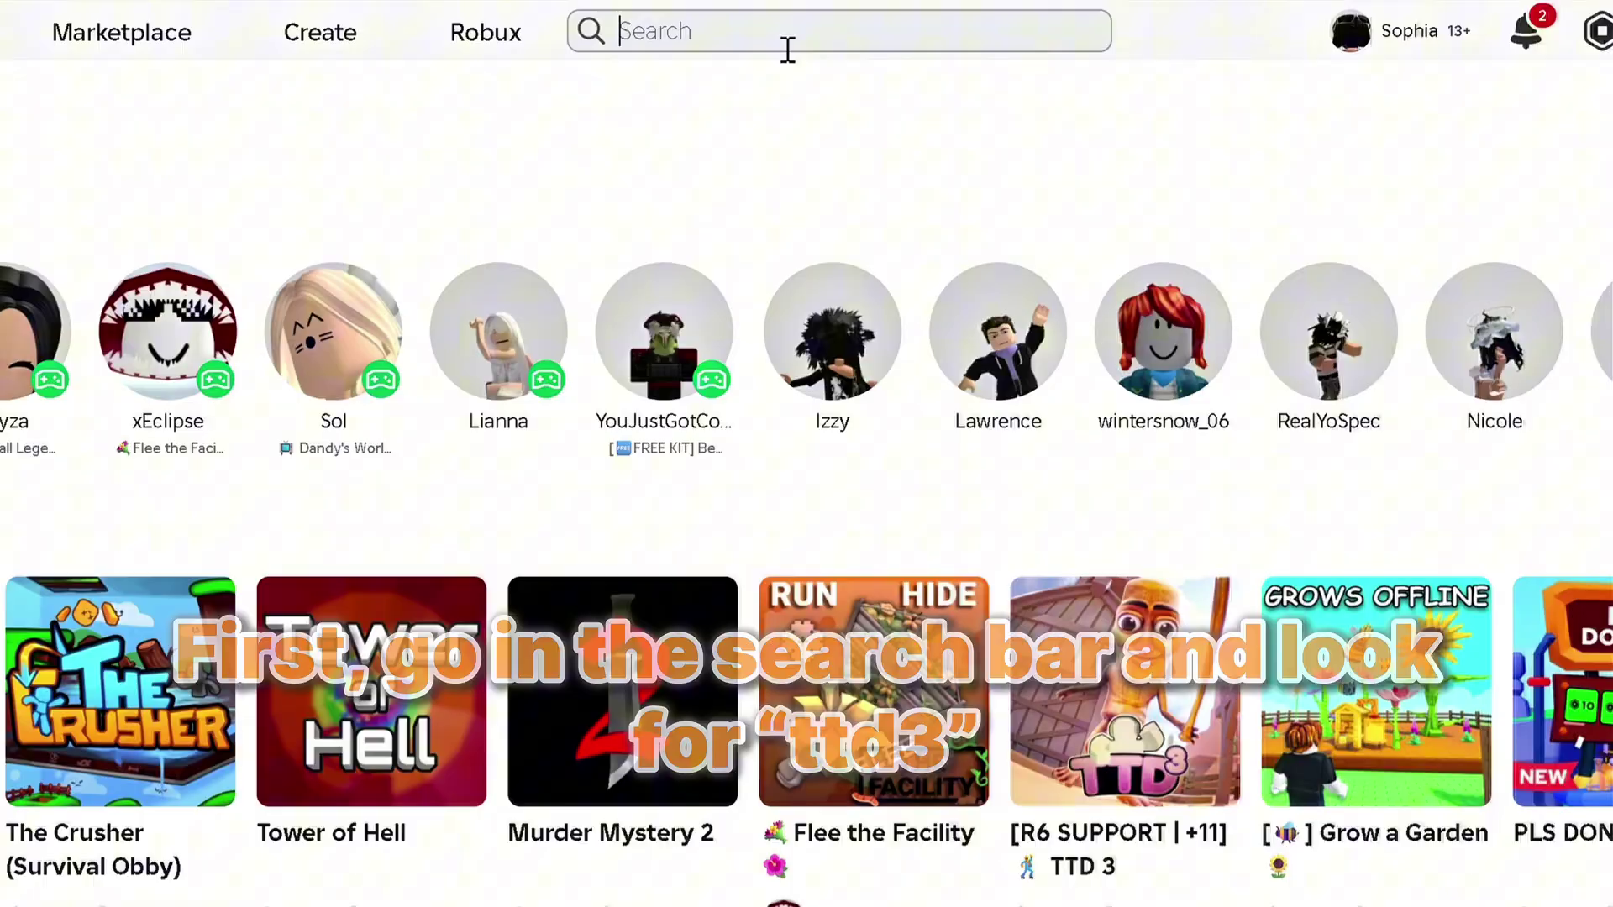
{"action": "type", "text": "ttd3"}
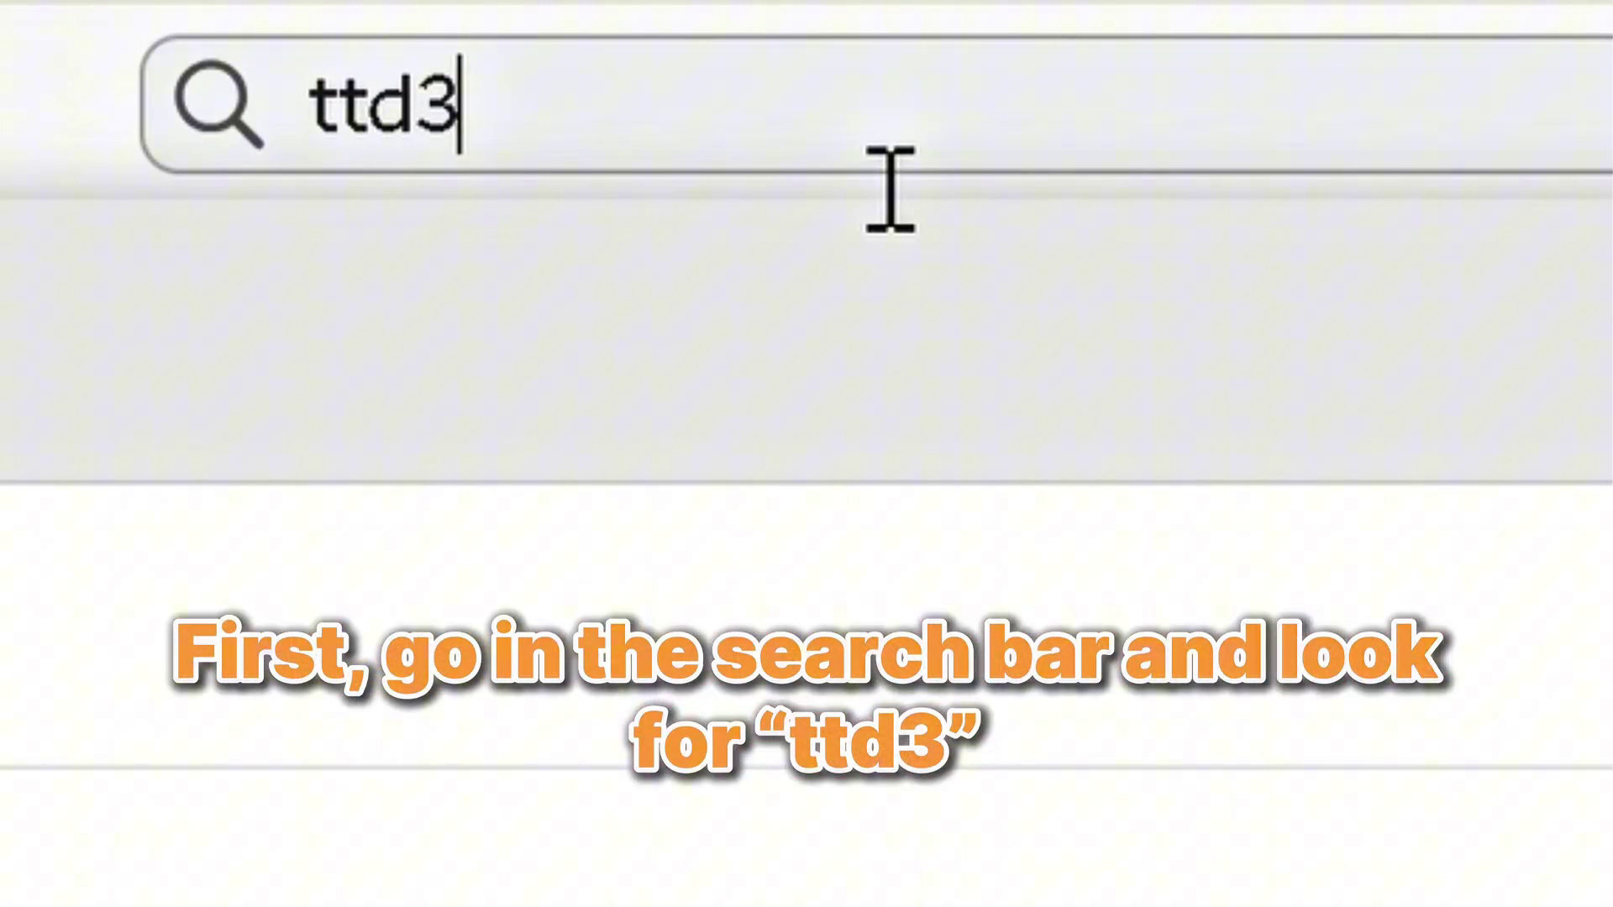
{"action": "key", "text": "Return"}
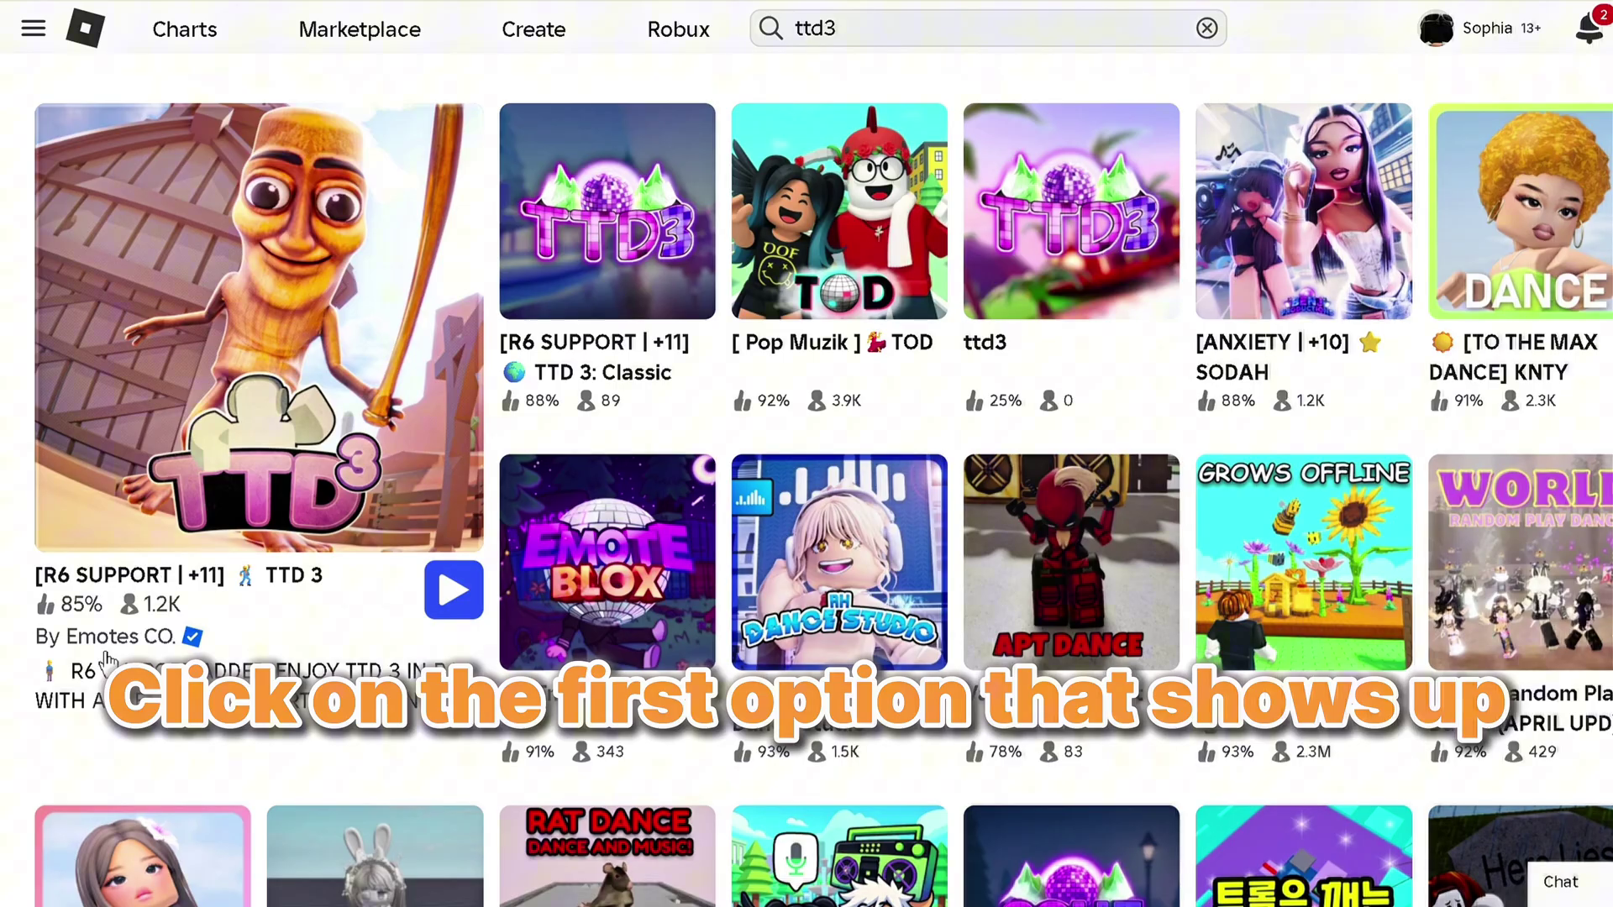
{"action": "left_click", "coordinate": [225, 522]}
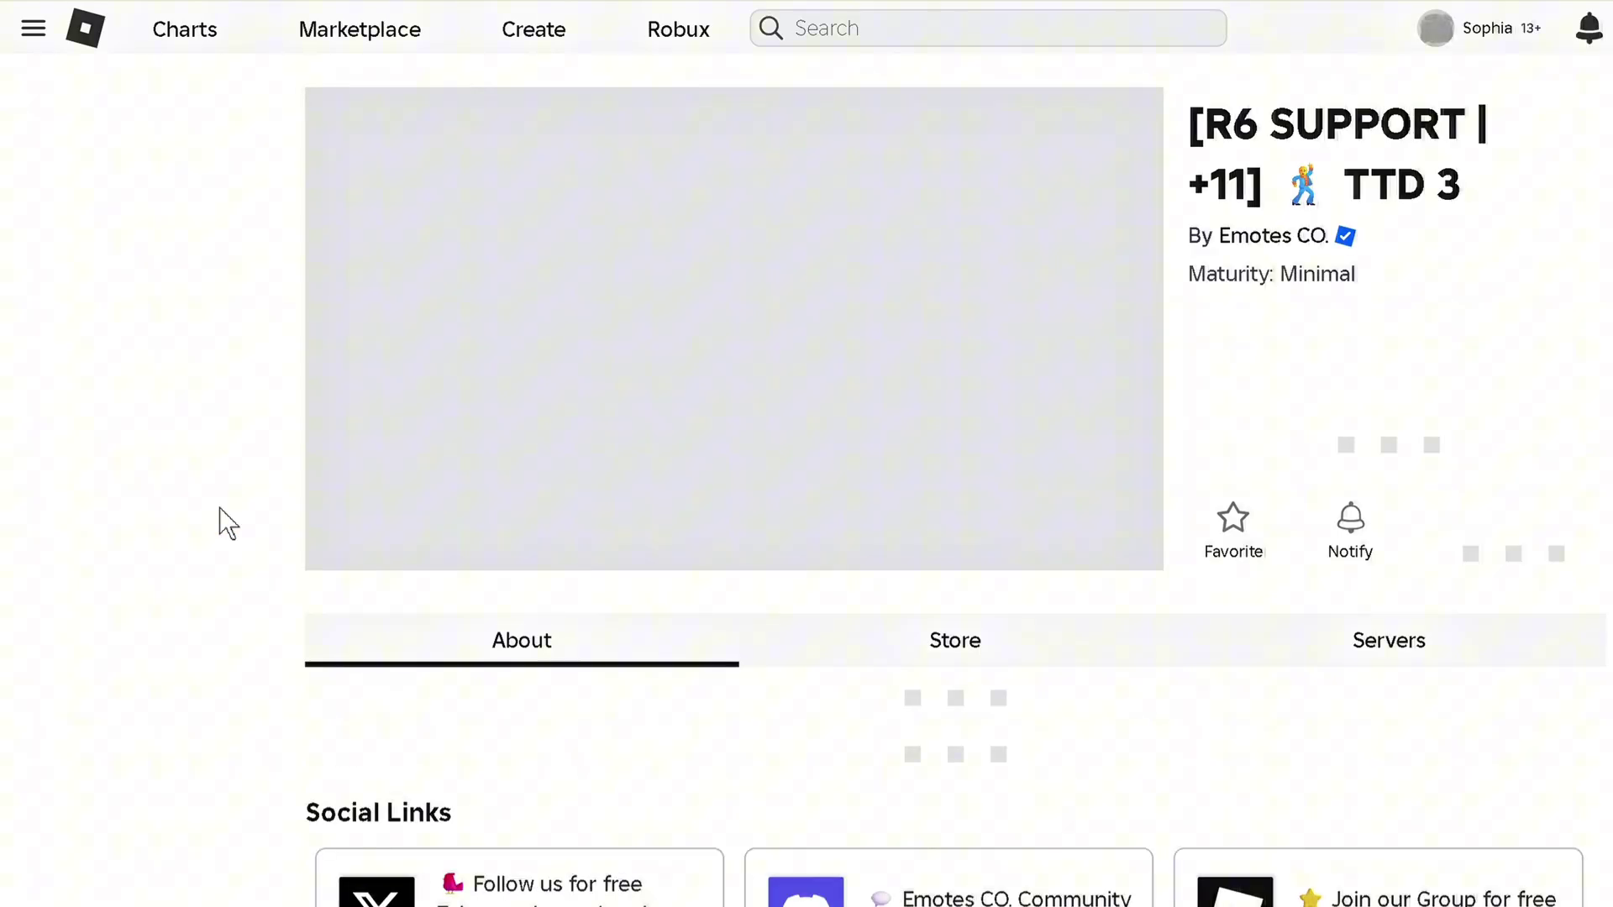
{"action": "left_click", "coordinate": [1389, 640]}
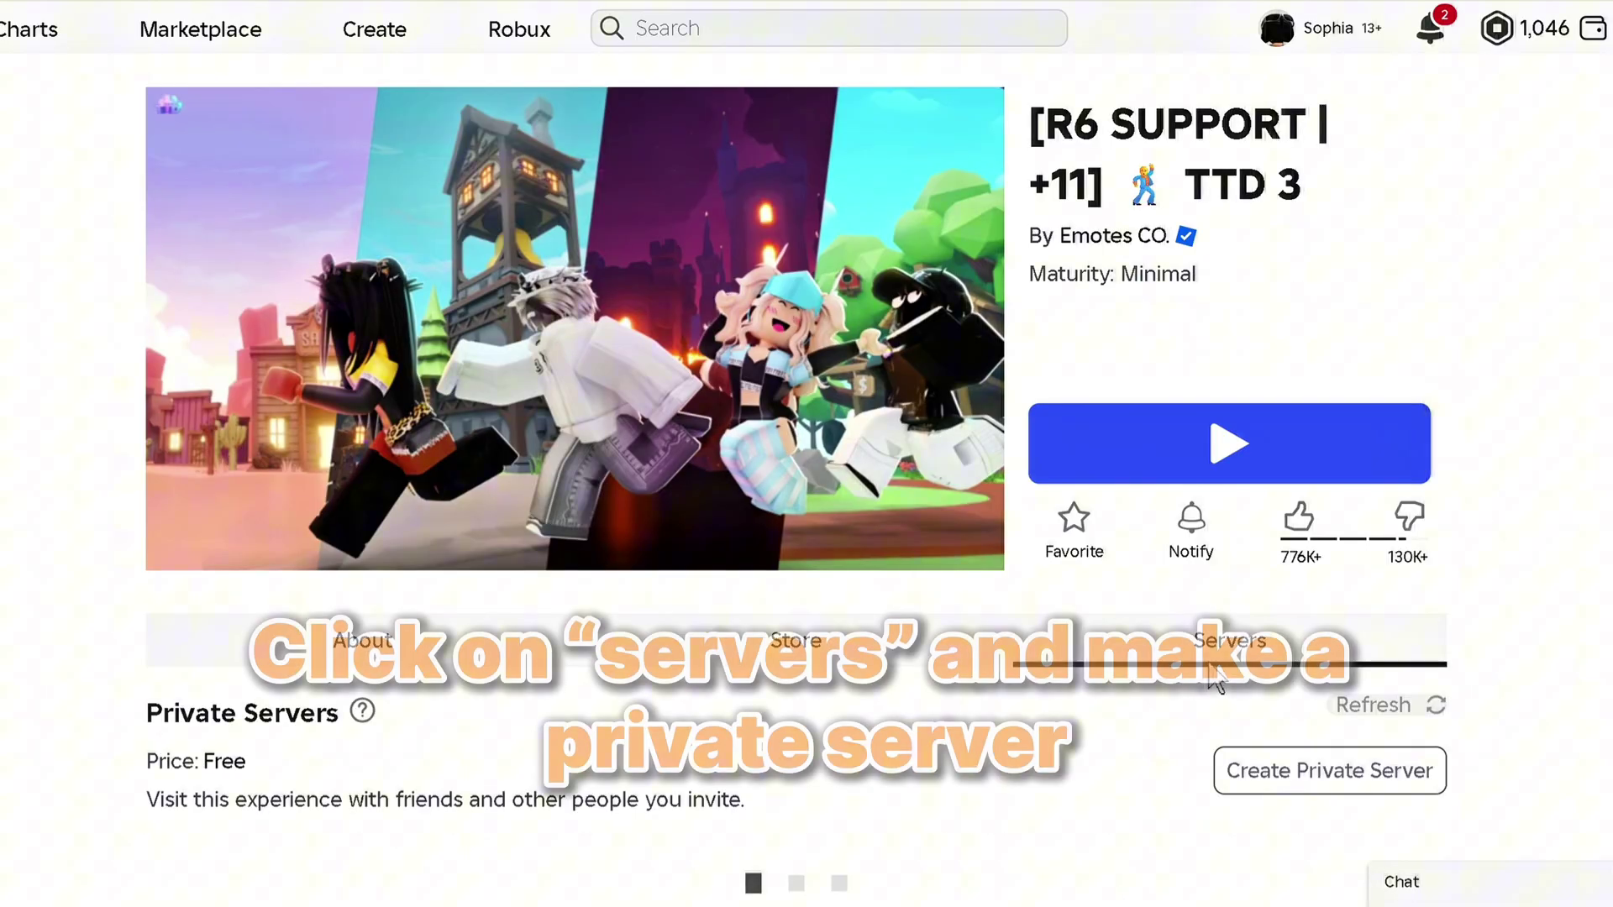
{"action": "scroll", "coordinate": [1376, 687], "scroll_direction": "down", "scroll_amount": 2}
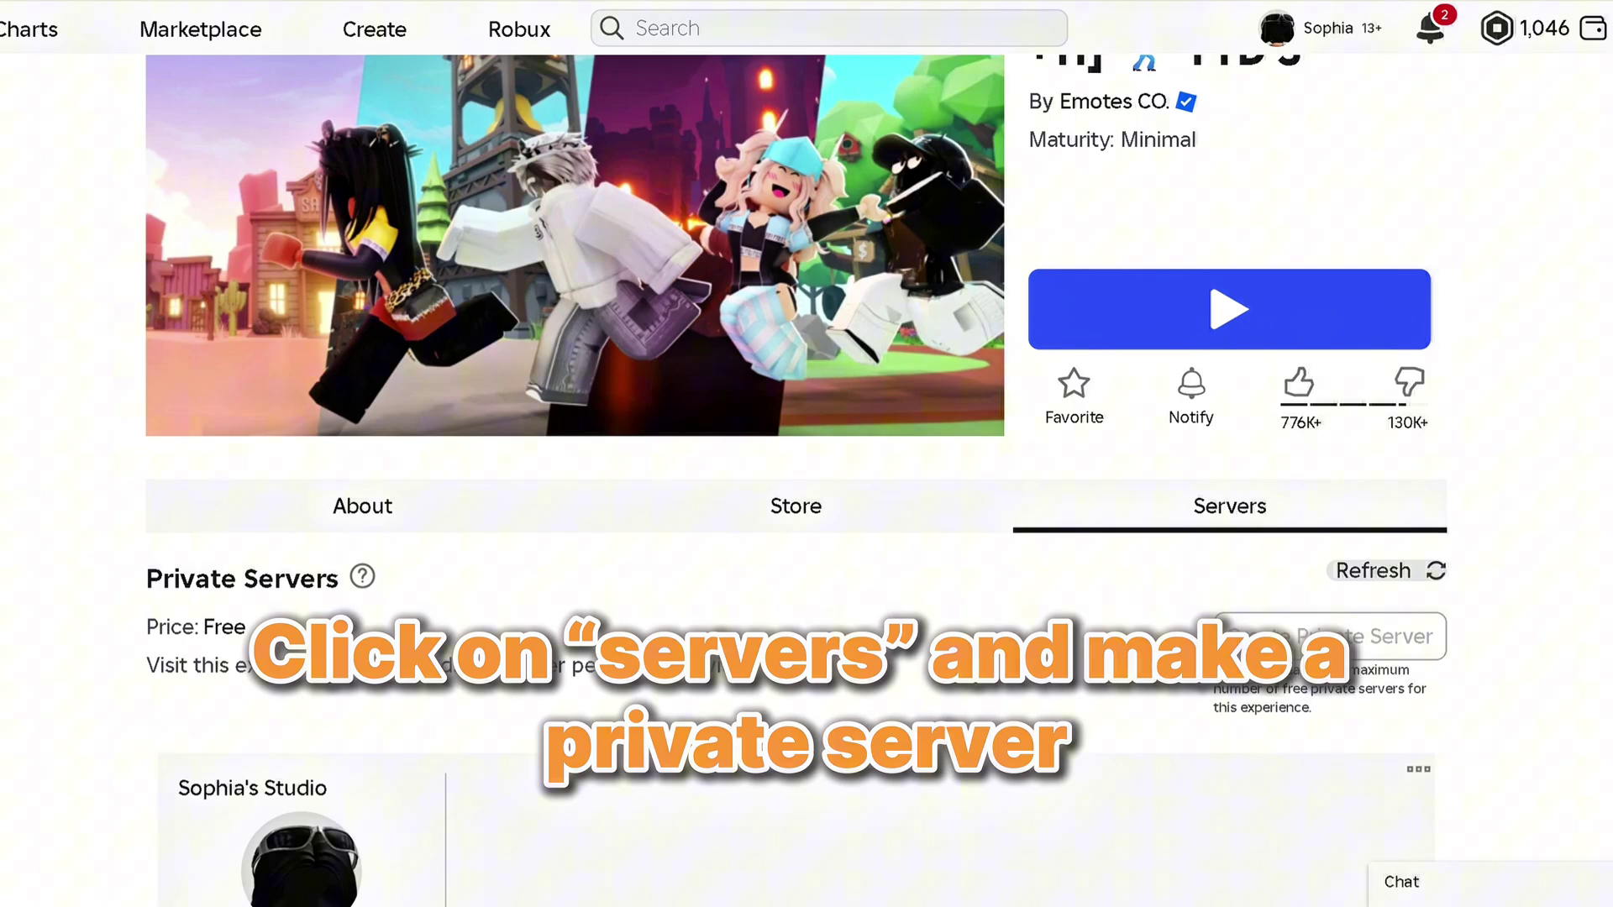
{"action": "scroll", "coordinate": [1472, 794], "scroll_direction": "down", "scroll_amount": 6}
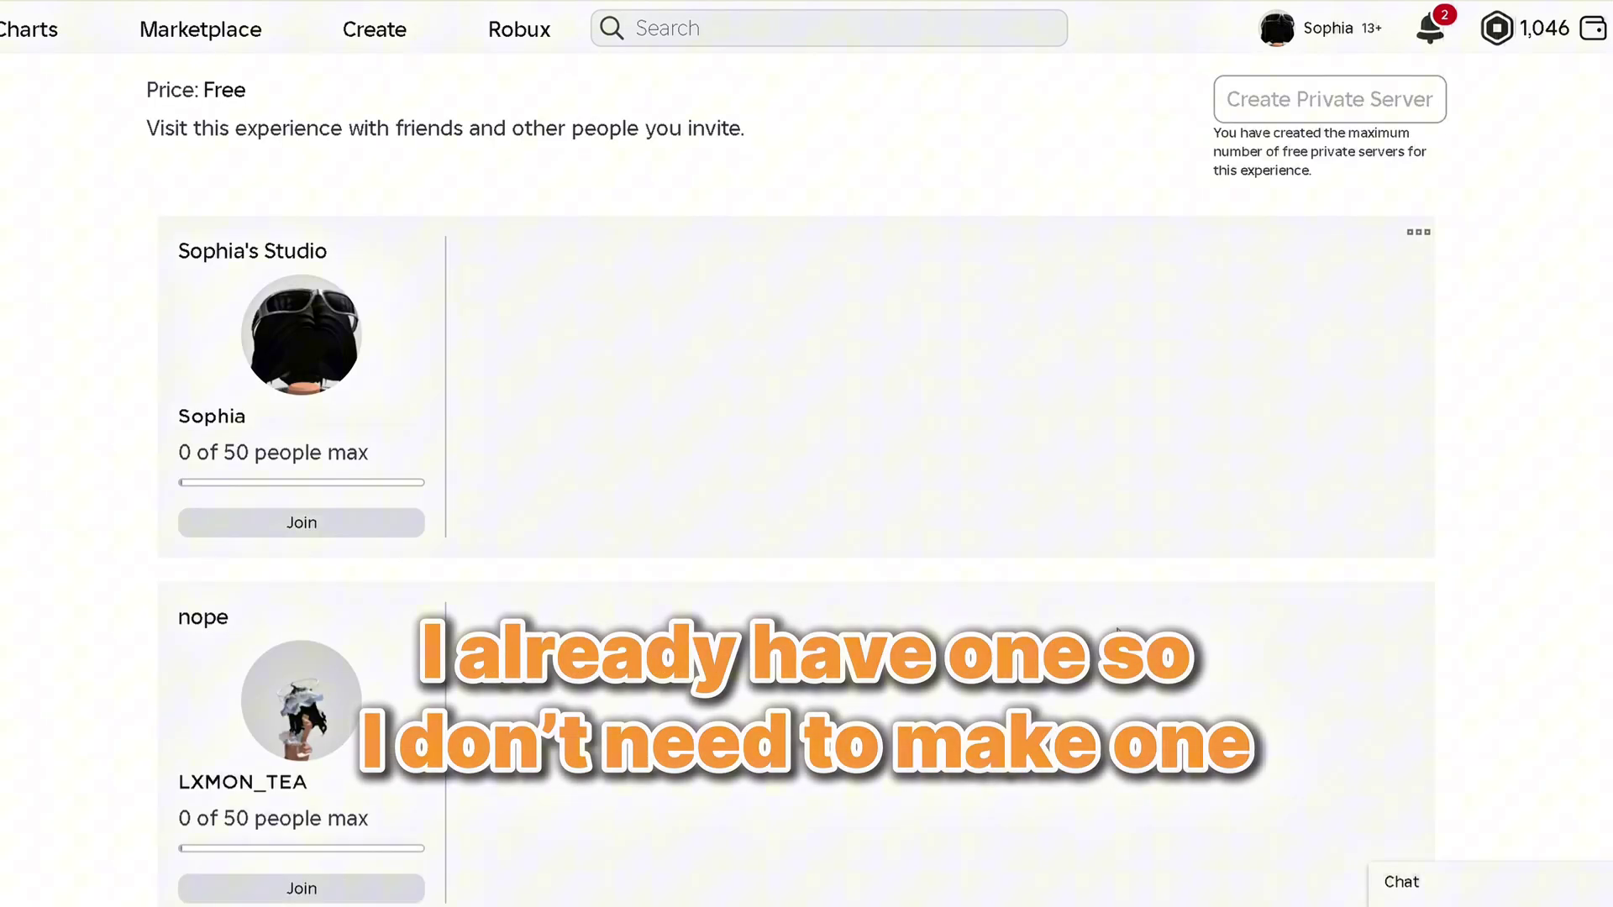
Join the existing private server and teleport the avatar to the Beach location
{"action": "left_click", "coordinate": [339, 528]}
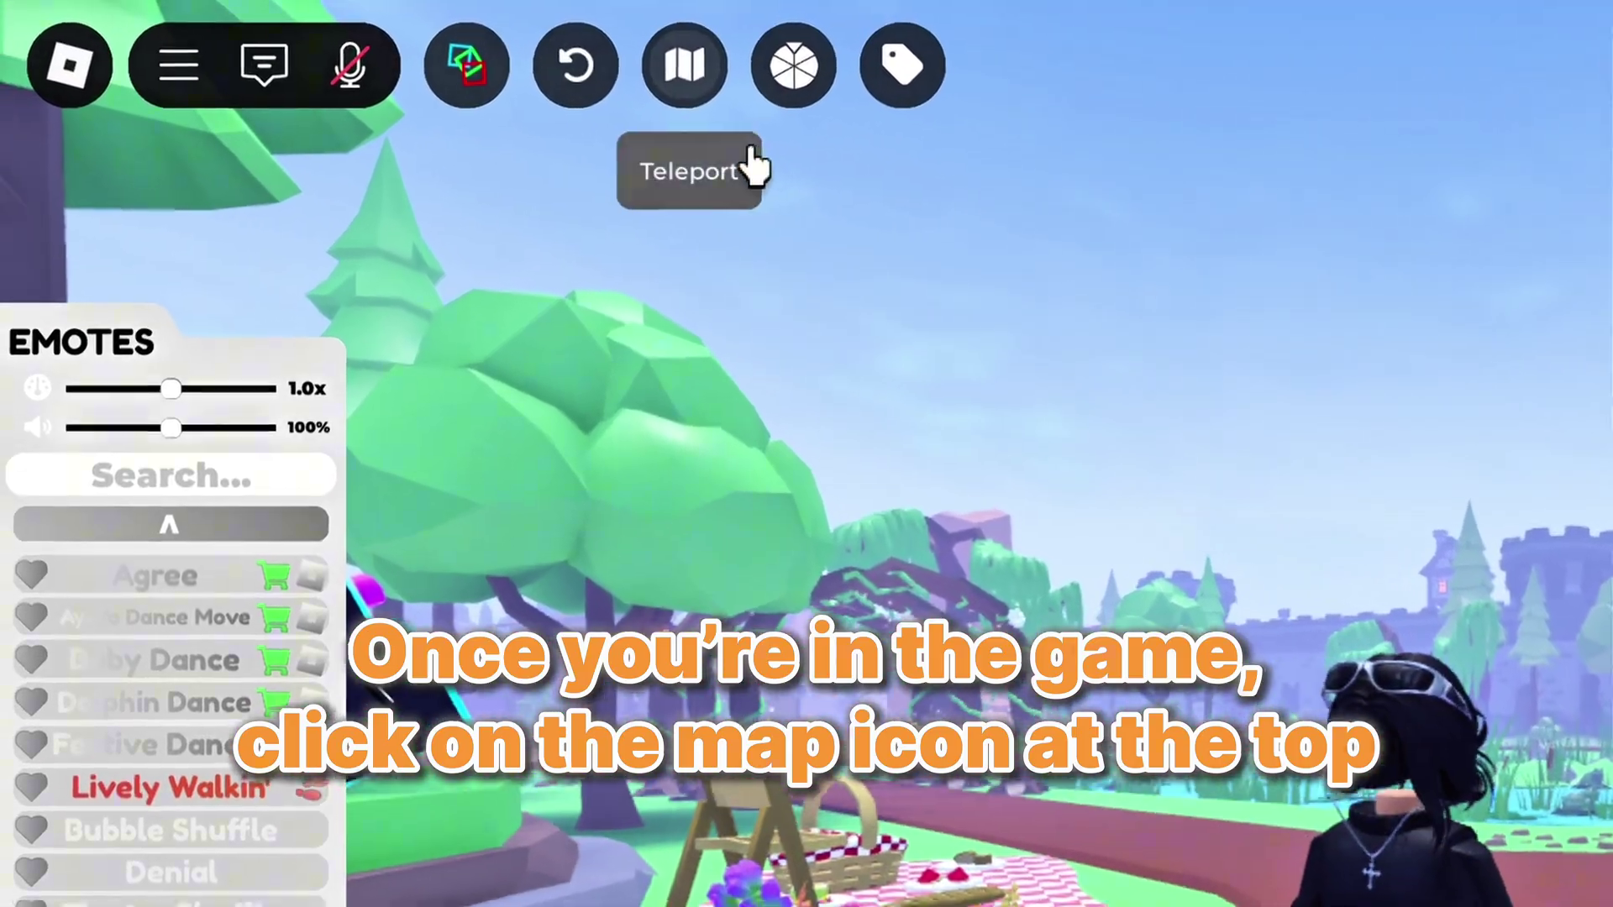
{"action": "left_click", "coordinate": [411, 49]}
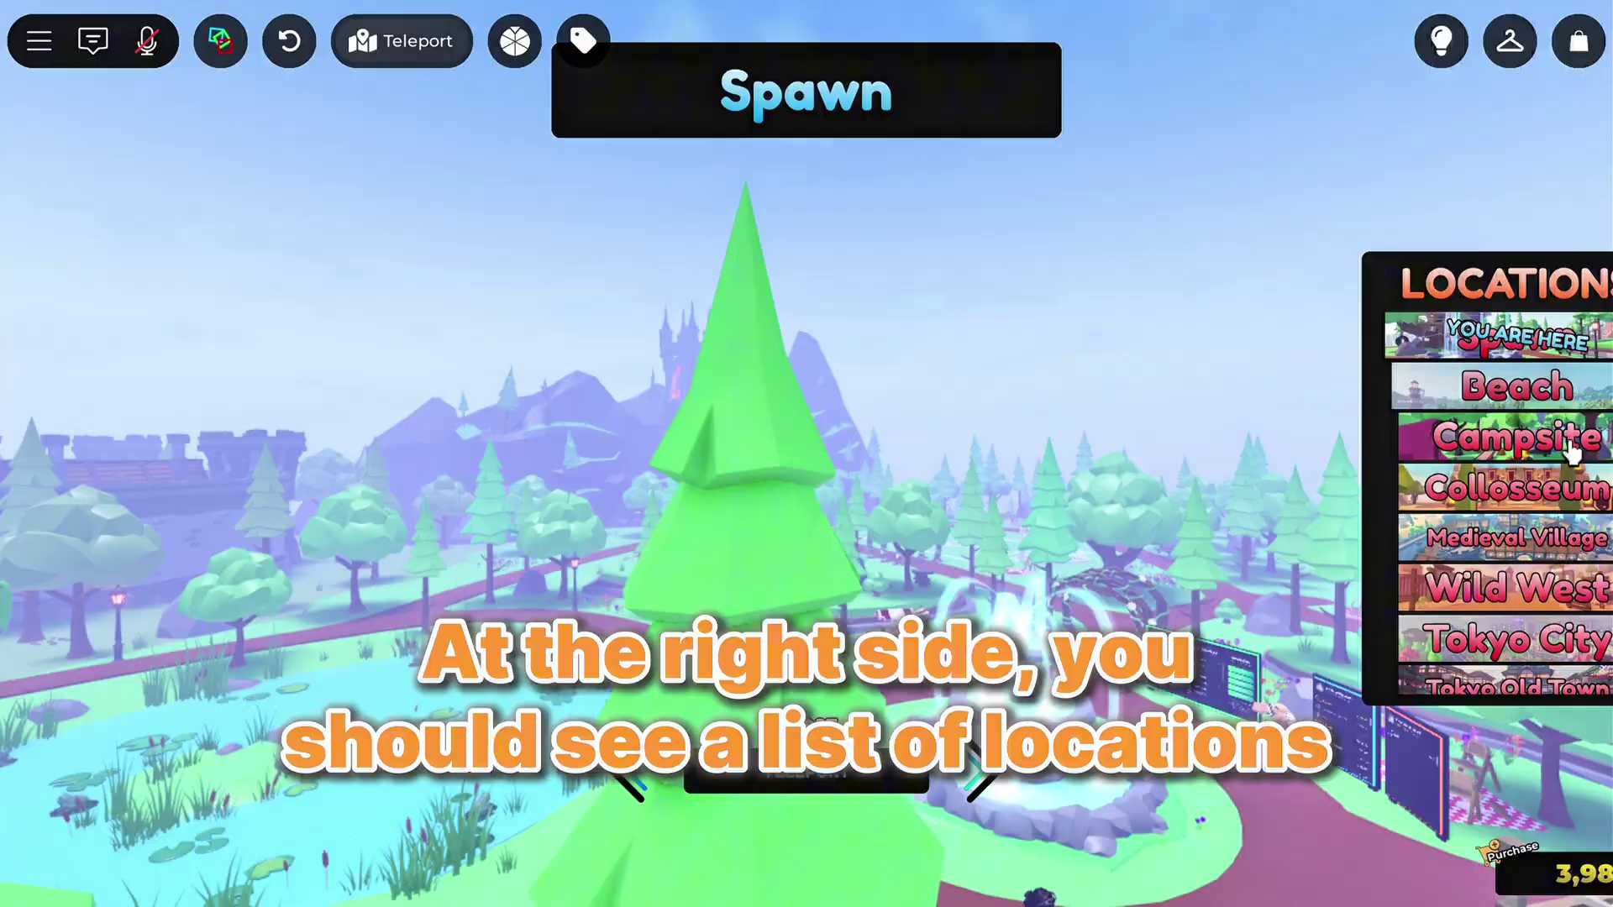
{"action": "left_click", "coordinate": [1518, 387]}
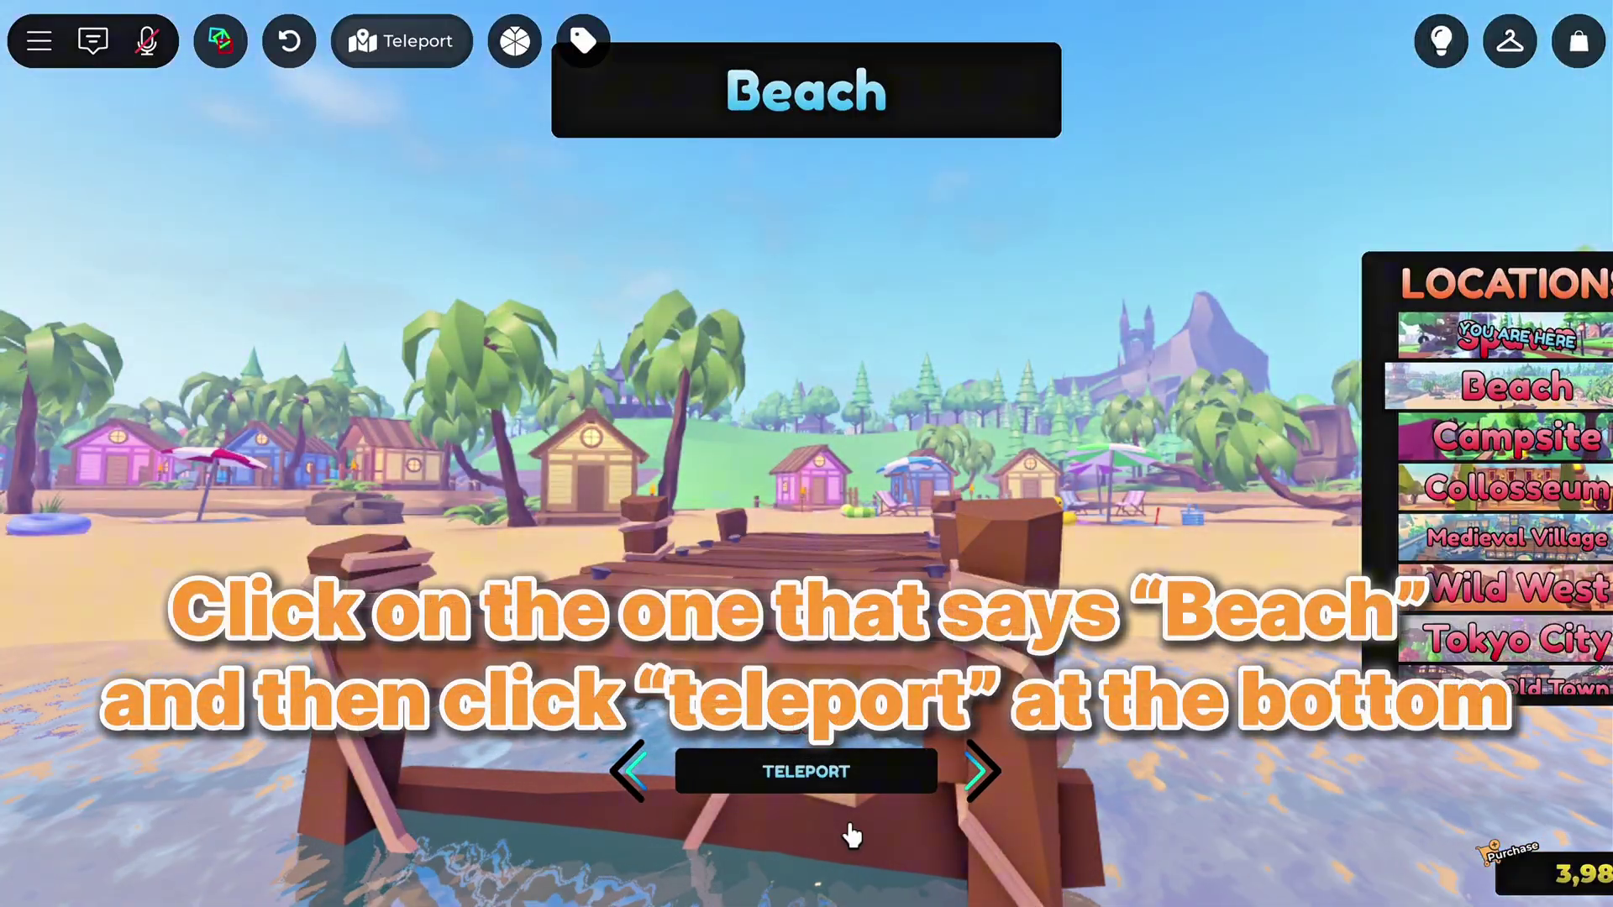
{"action": "left_click", "coordinate": [840, 772]}
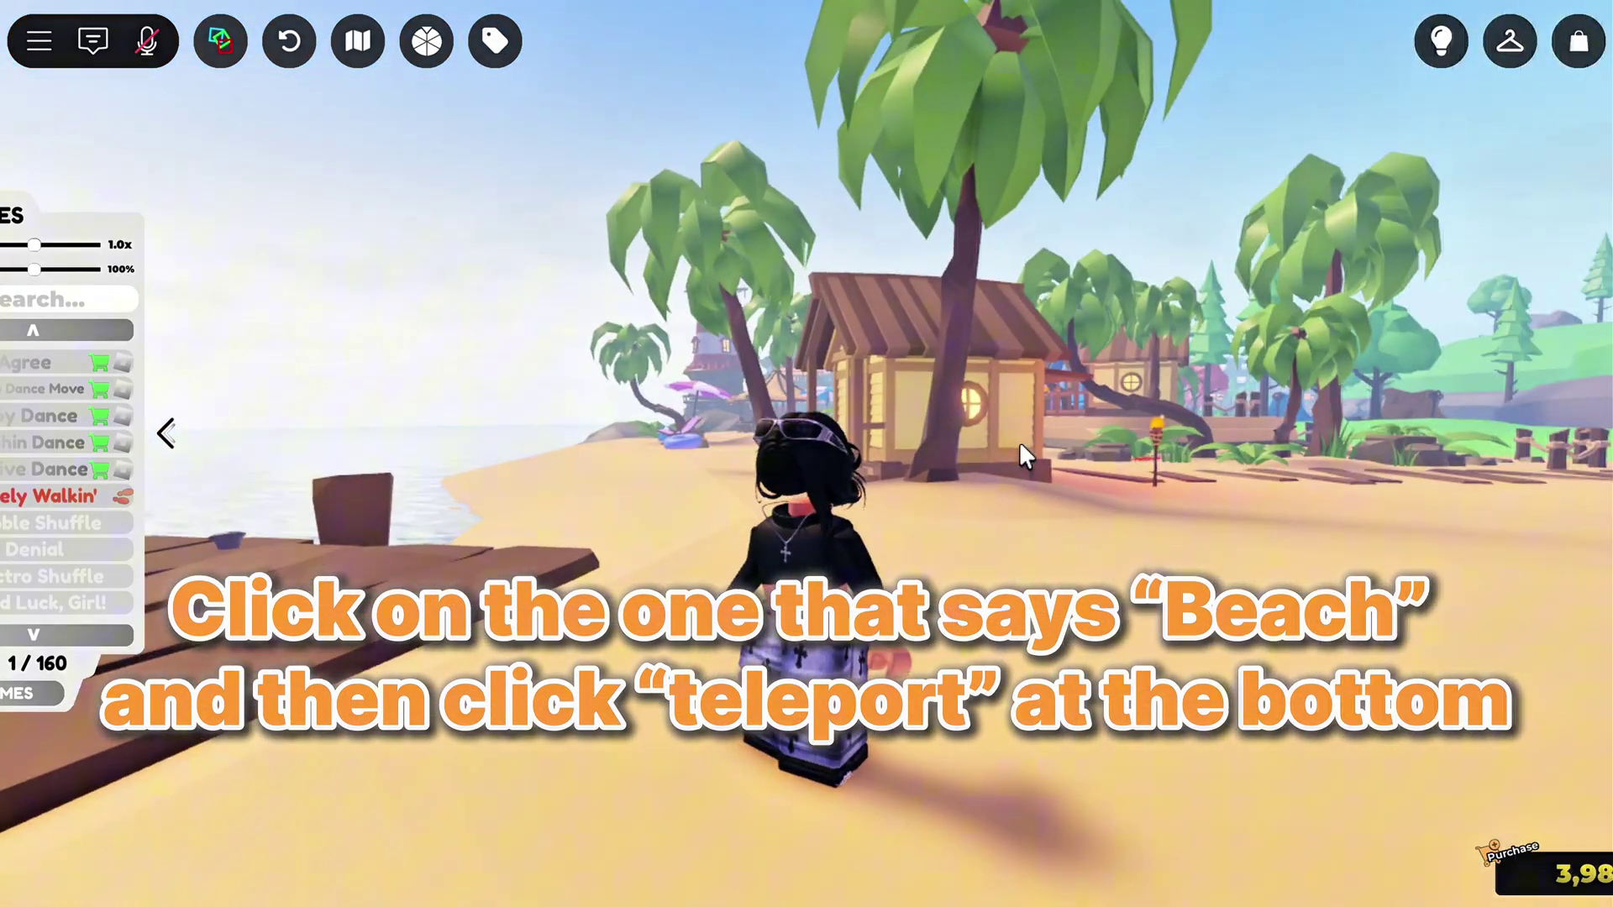
Walk the avatar to the boardwalk's far end and set a level camera behind it facing the sea
{"action": "key", "text": "w"}
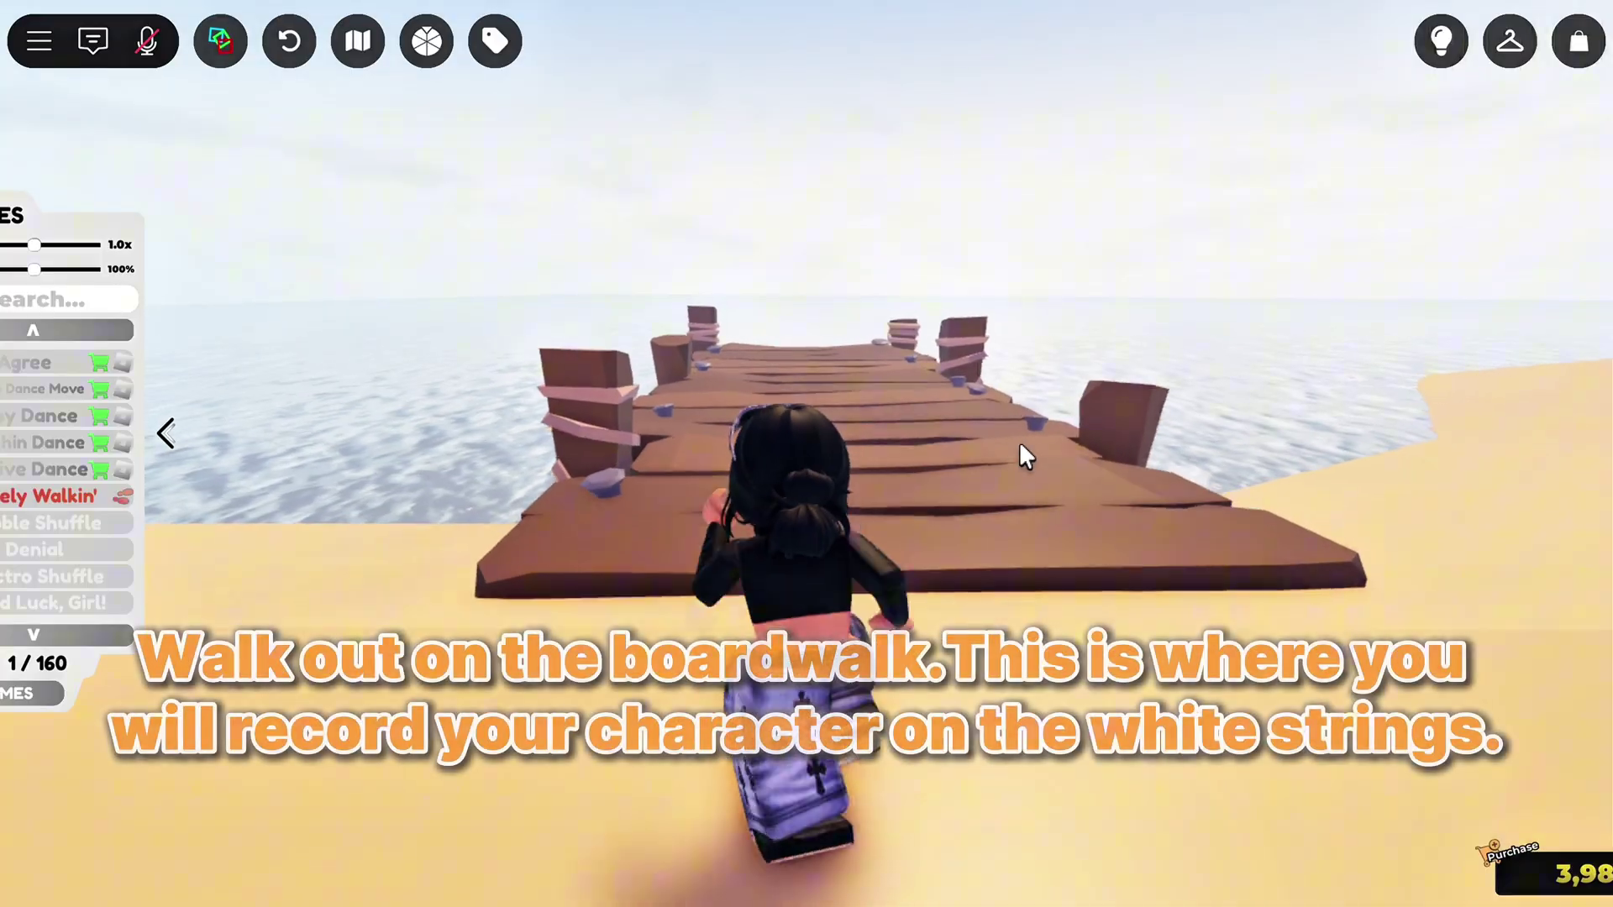
{"action": "key", "text": "w"}
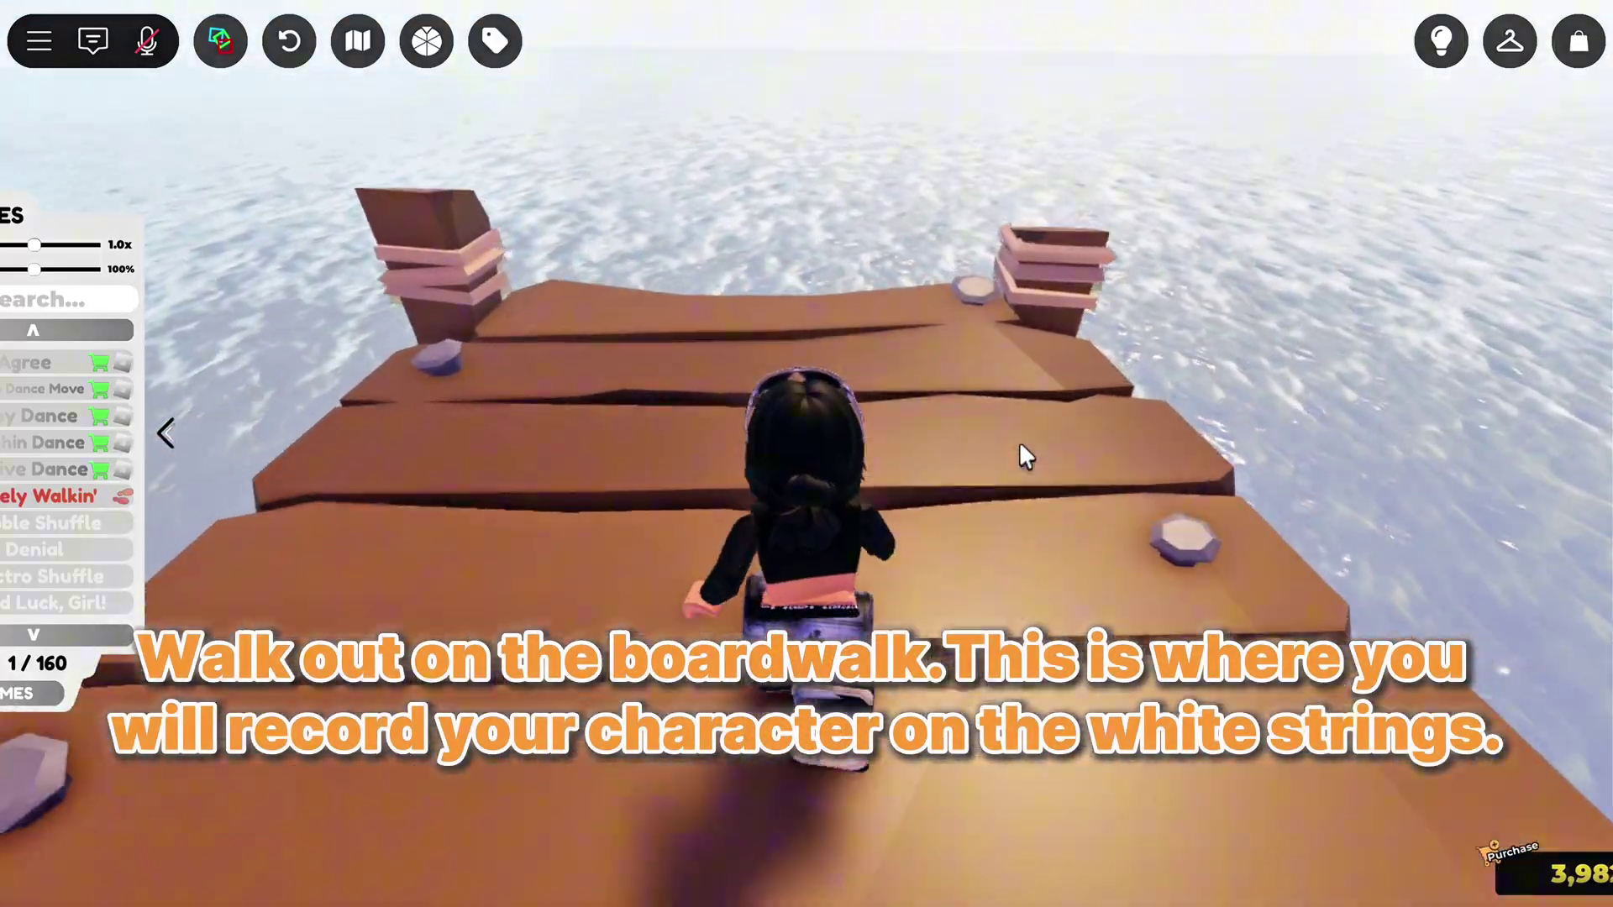
{"action": "key", "text": "Left"}
{"action": "scroll", "coordinate": [844, 489], "scroll_direction": "up", "scroll_amount": 5}
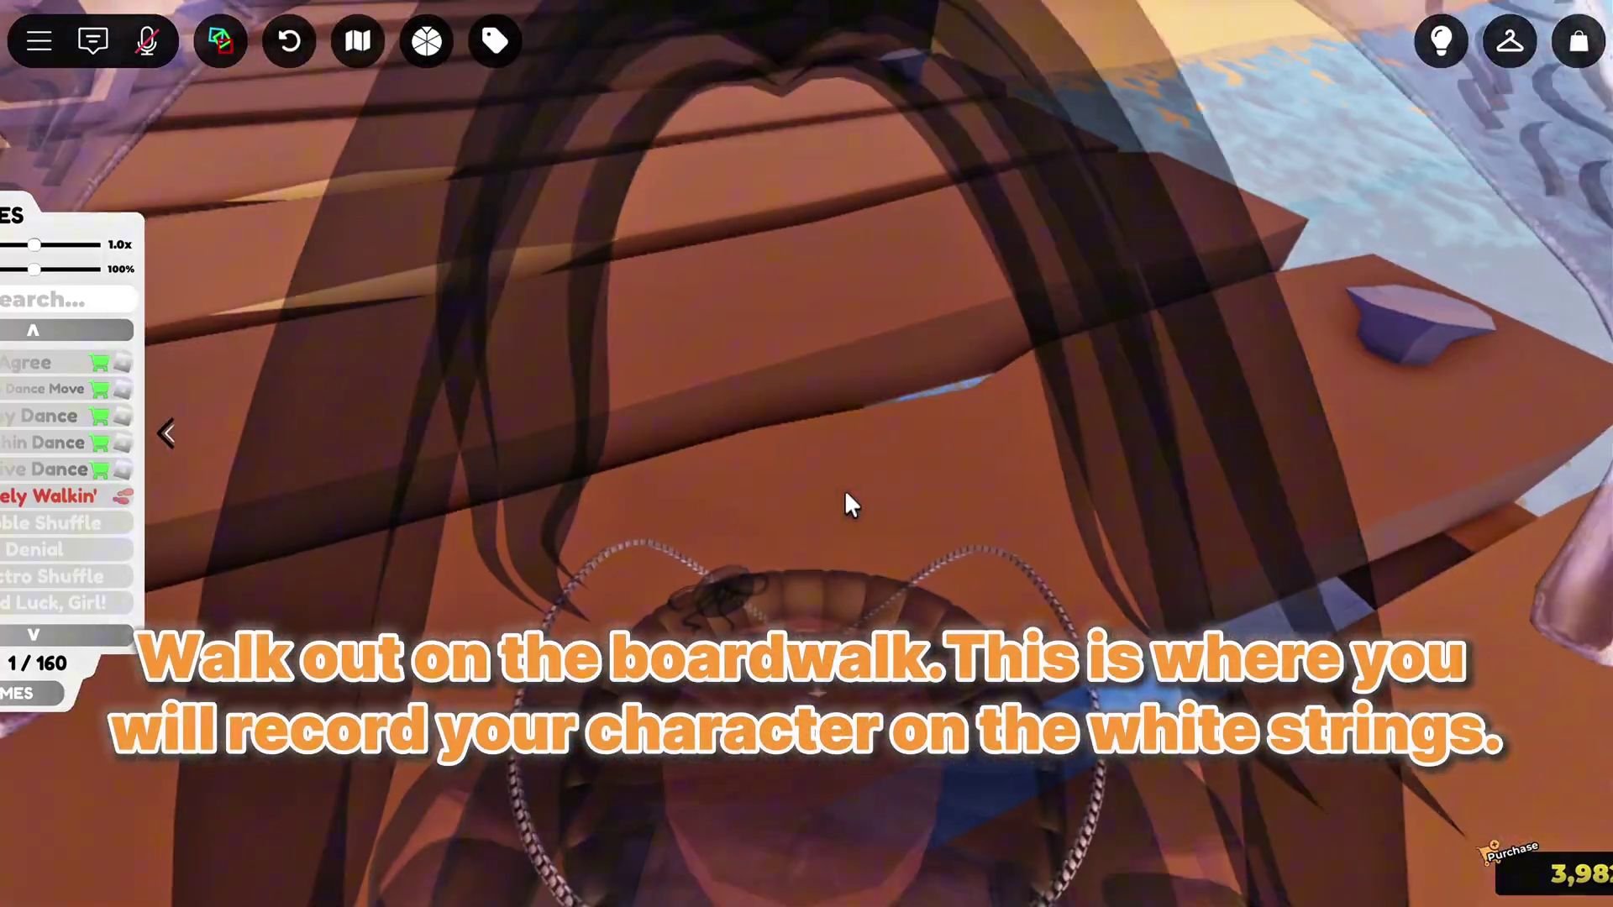
{"action": "scroll", "coordinate": [1116, 467], "scroll_direction": "down", "scroll_amount": 5}
{"action": "key", "text": "Right"}
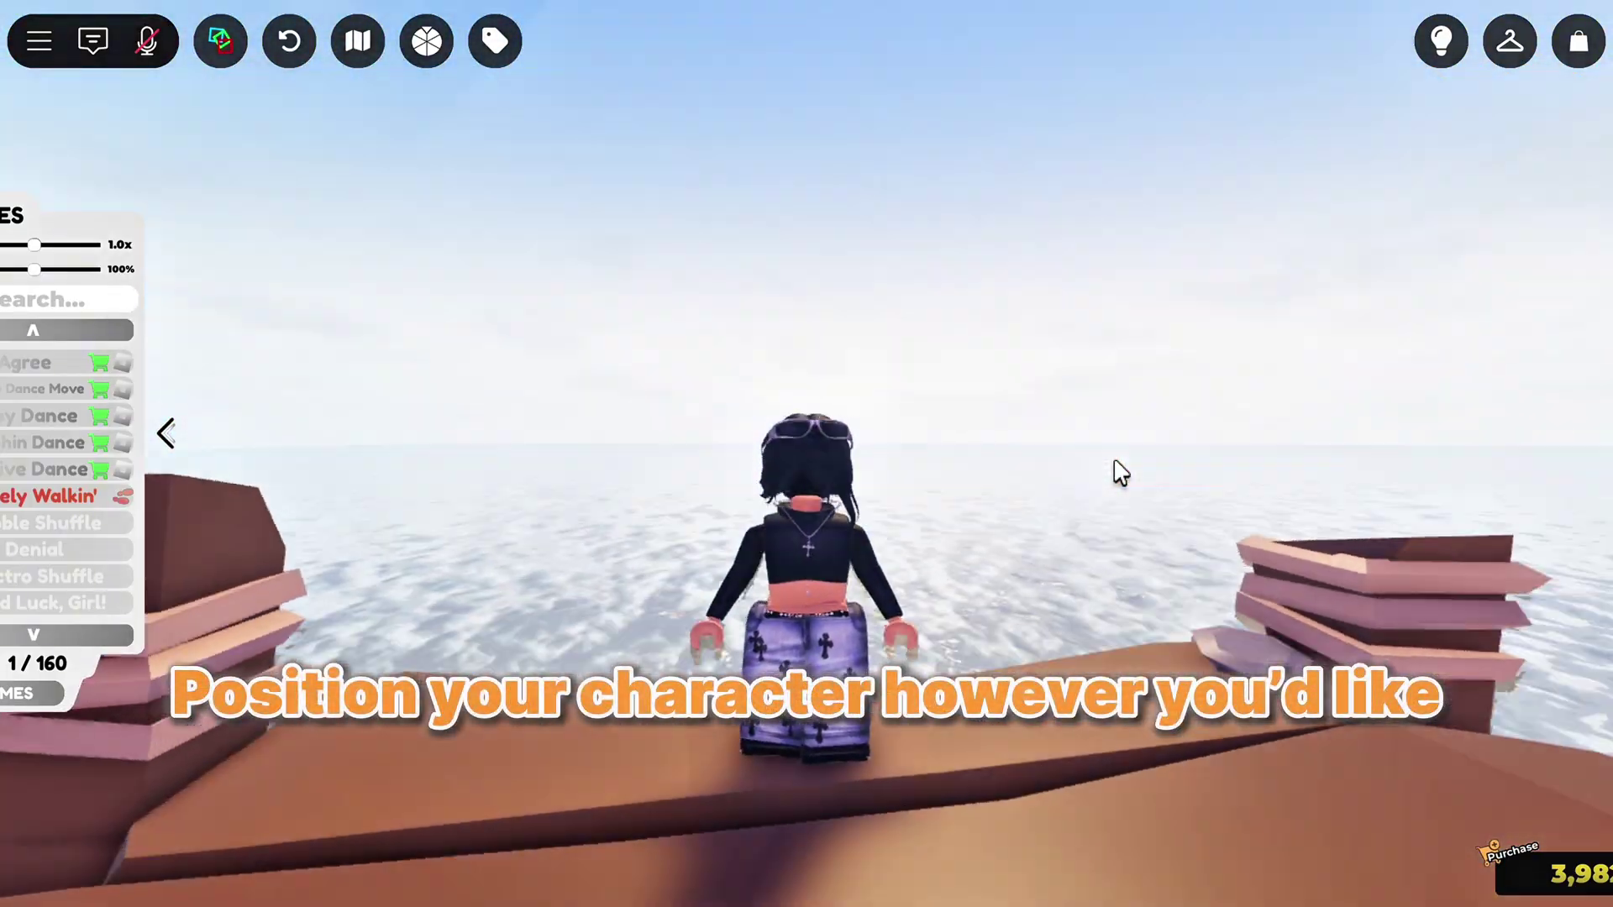
{"action": "scroll", "coordinate": [1118, 467], "scroll_direction": "up", "scroll_amount": 5}
{"action": "scroll", "coordinate": [846, 504], "scroll_direction": "down", "scroll_amount": 5}
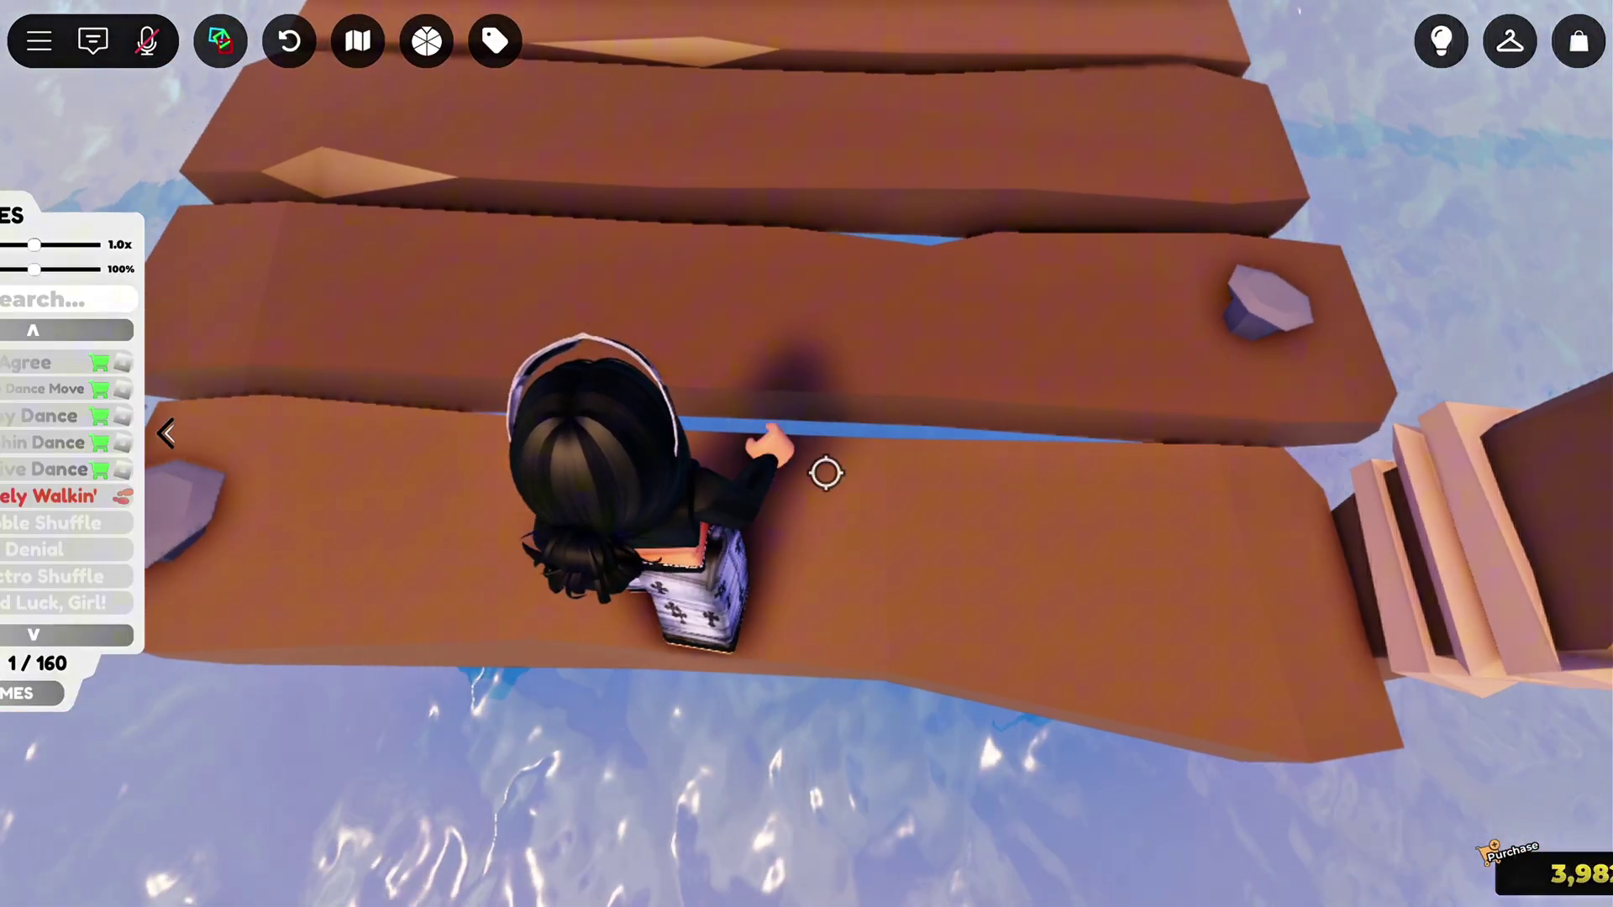
{"action": "key", "text": "shift"}
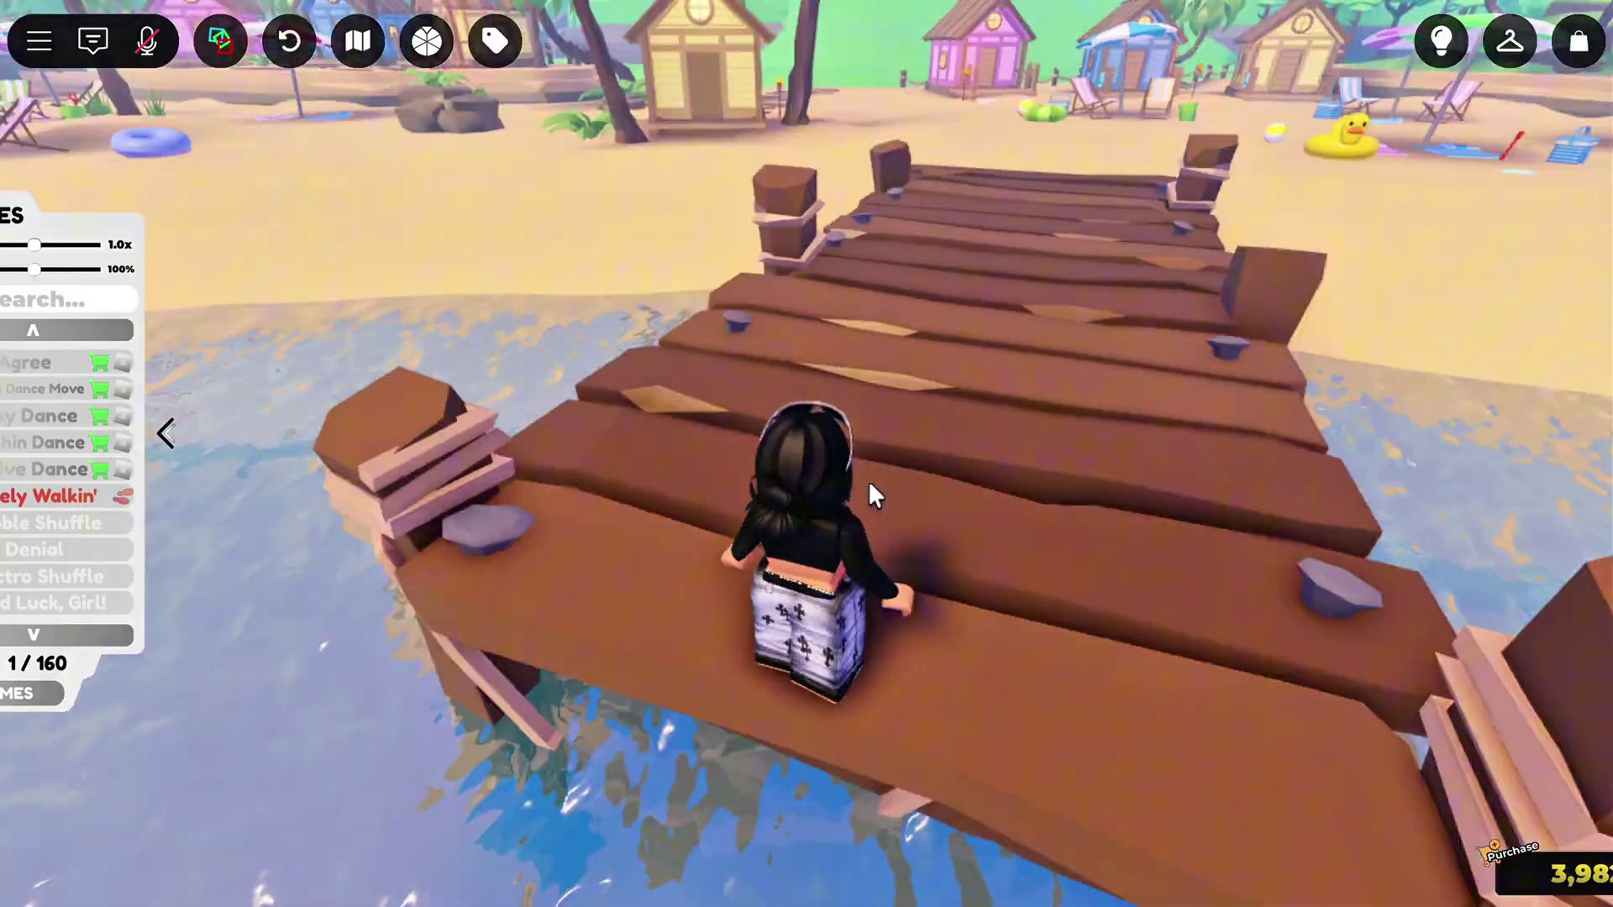
{"action": "key", "text": "shift"}
{"action": "key", "text": "shift"}
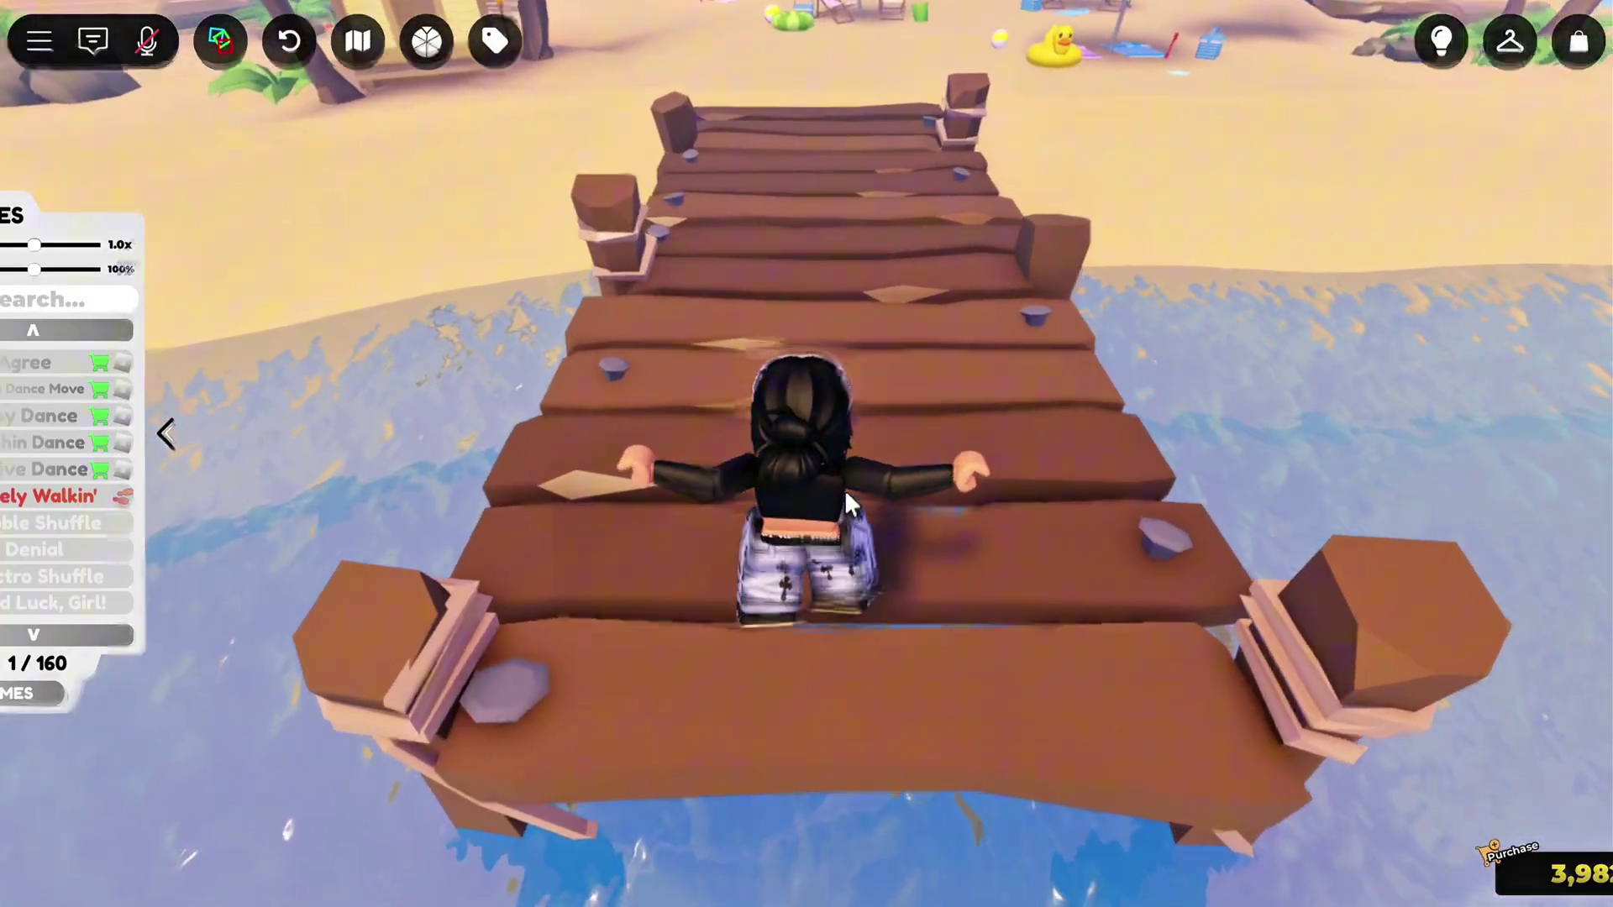
{"action": "left_click_drag", "start_coordinate": [848, 495], "coordinate": [1220, 417]}
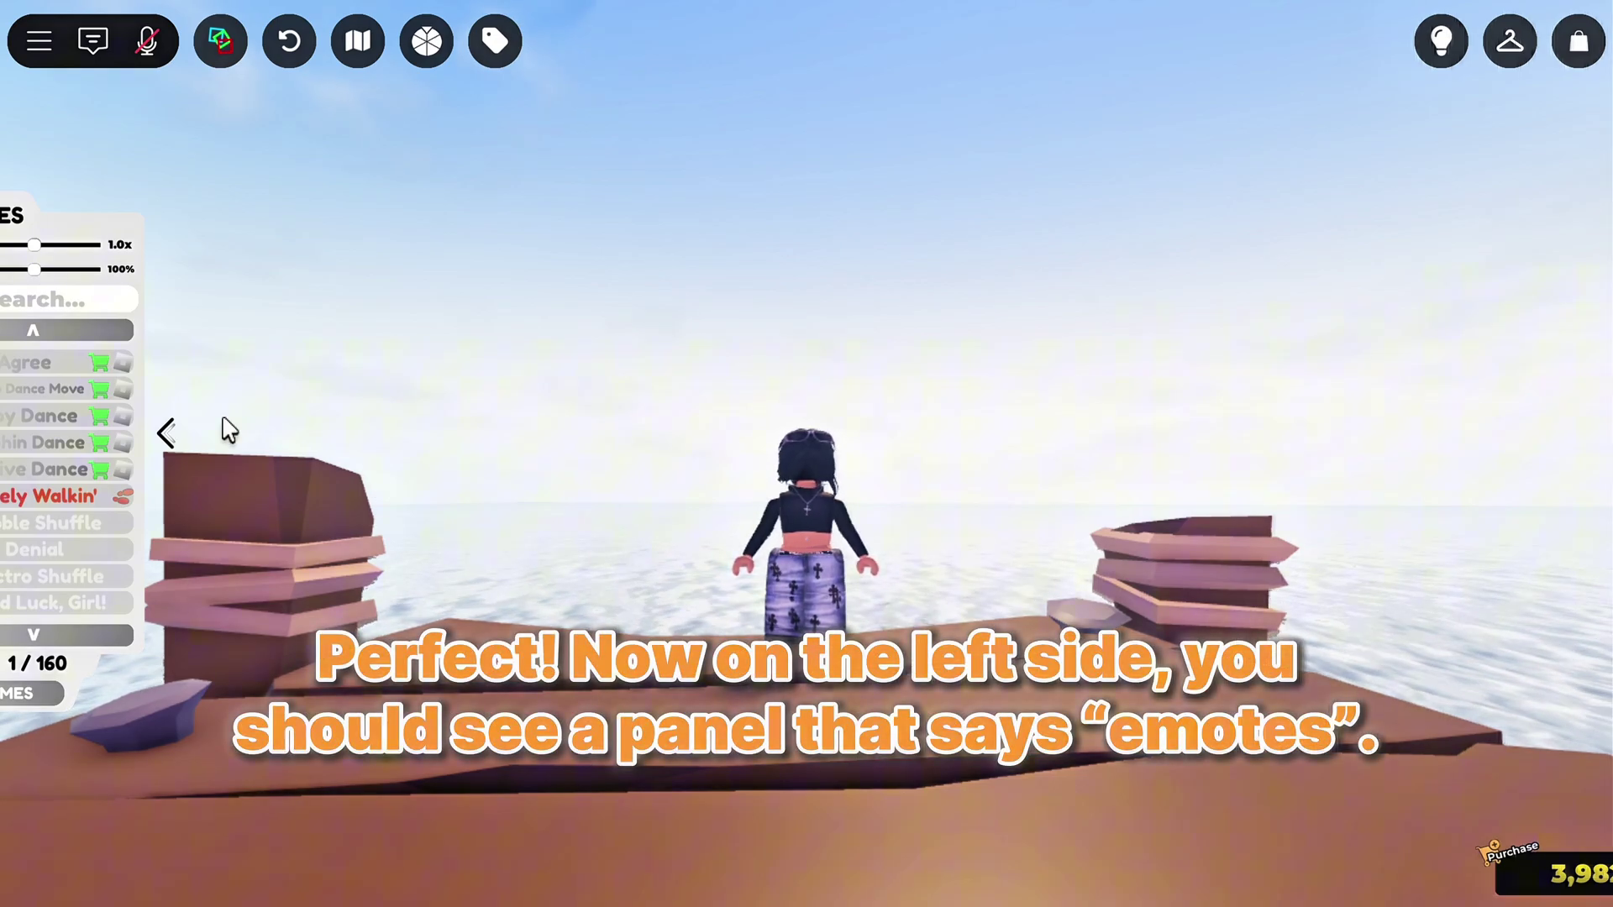
Search emotes for 'float' to try Stay Afloat, then play 'dancing dead' at 0.3x speed
{"action": "type", "text": "f"}
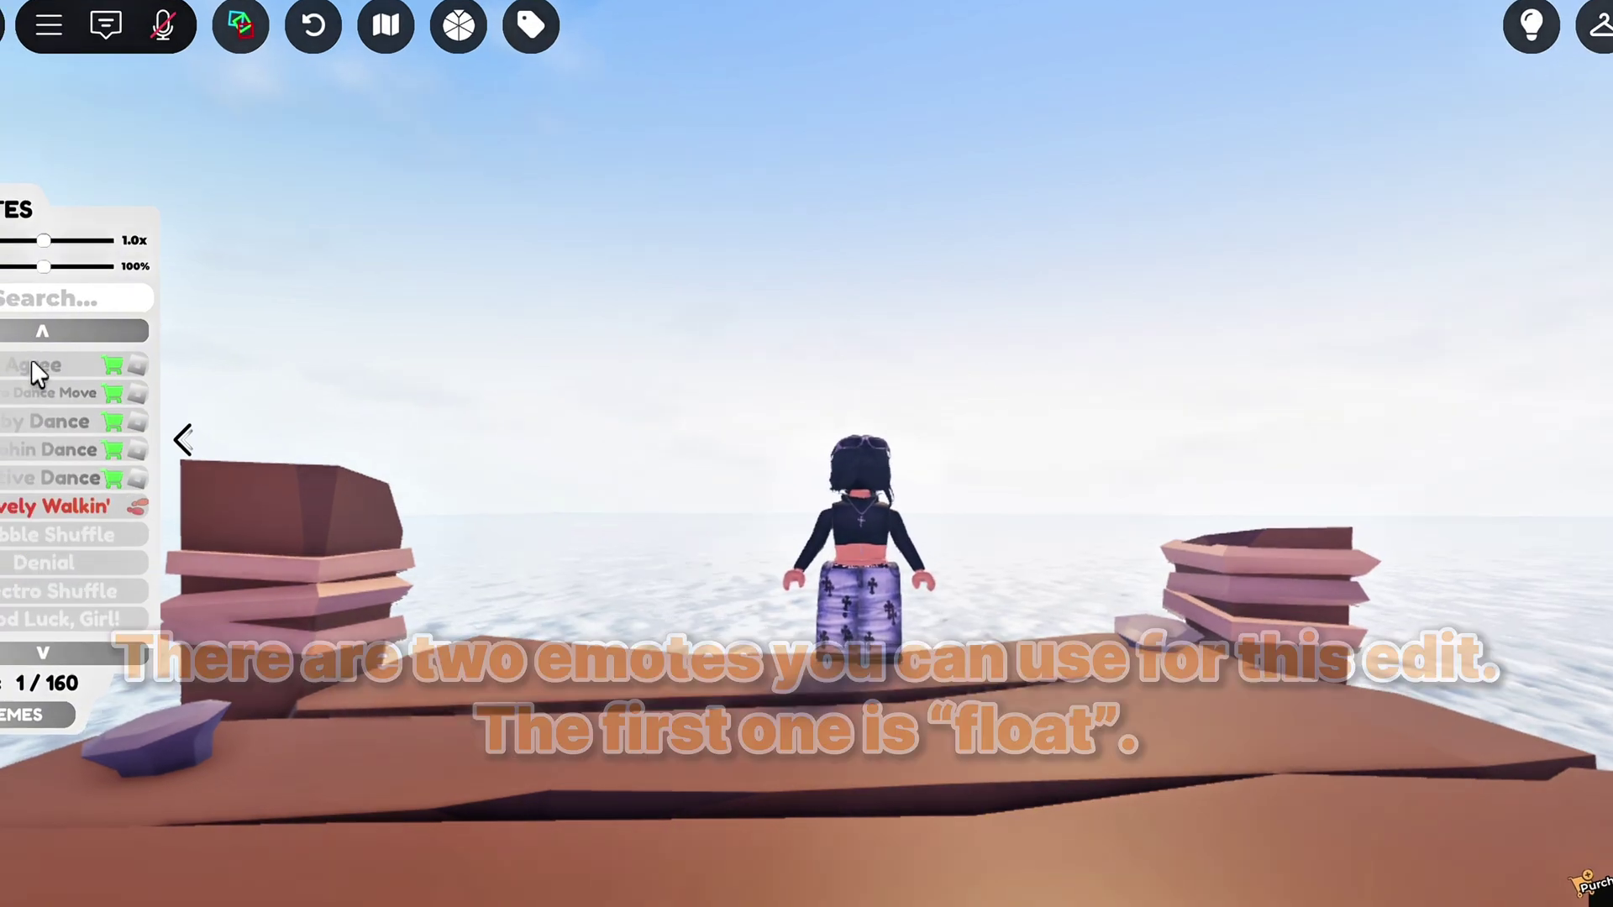
{"action": "type", "text": "float"}
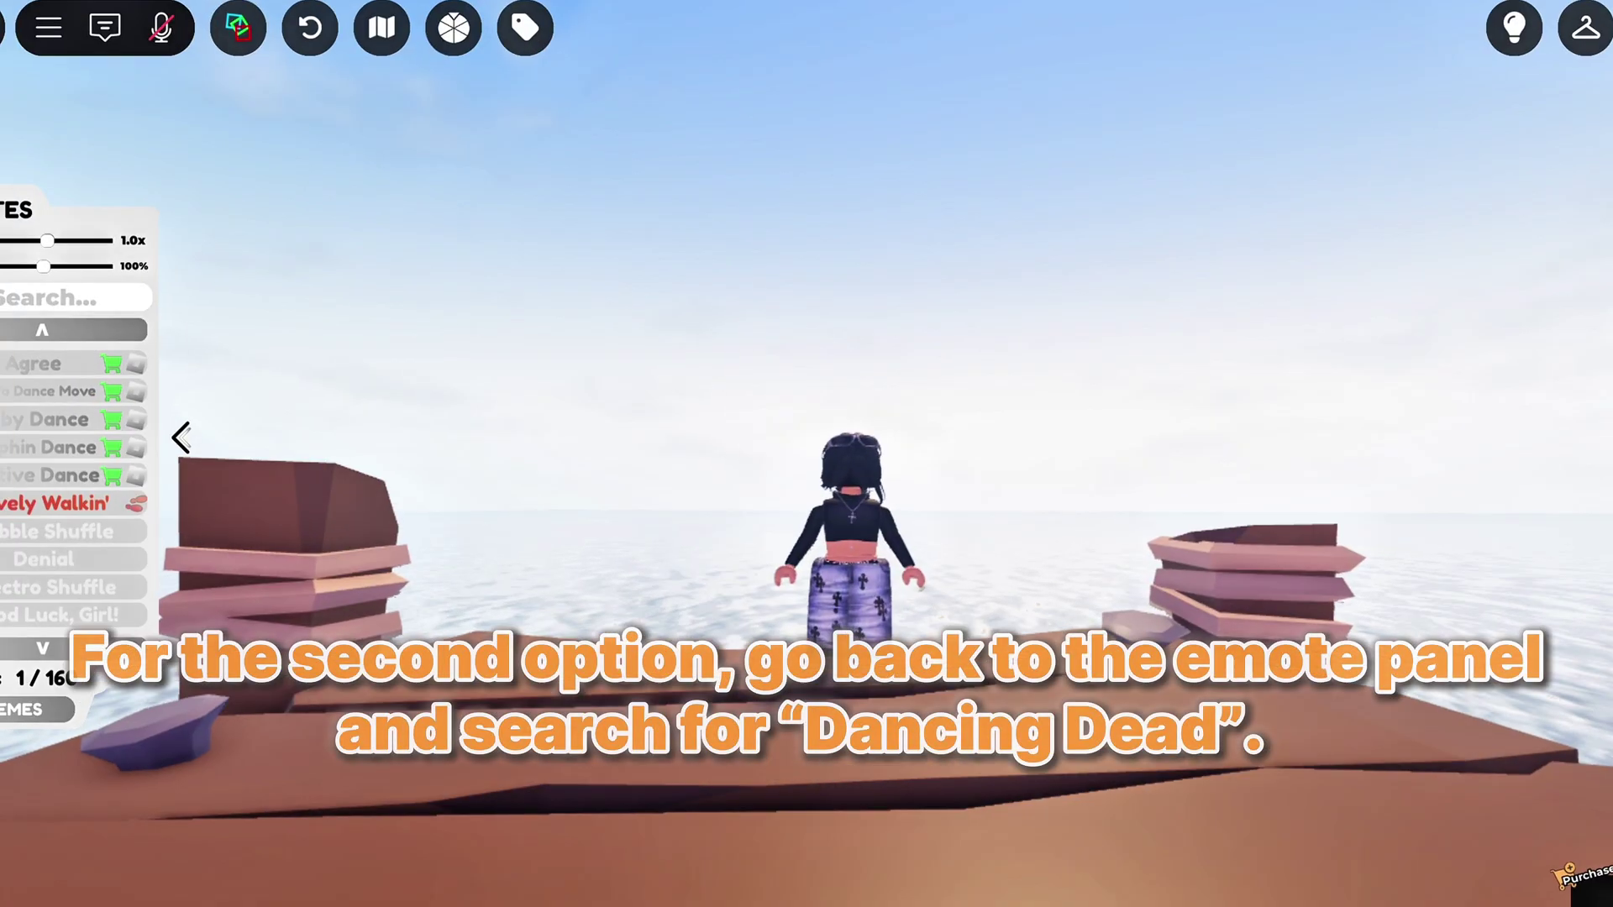
{"action": "type", "text": "dancing "}
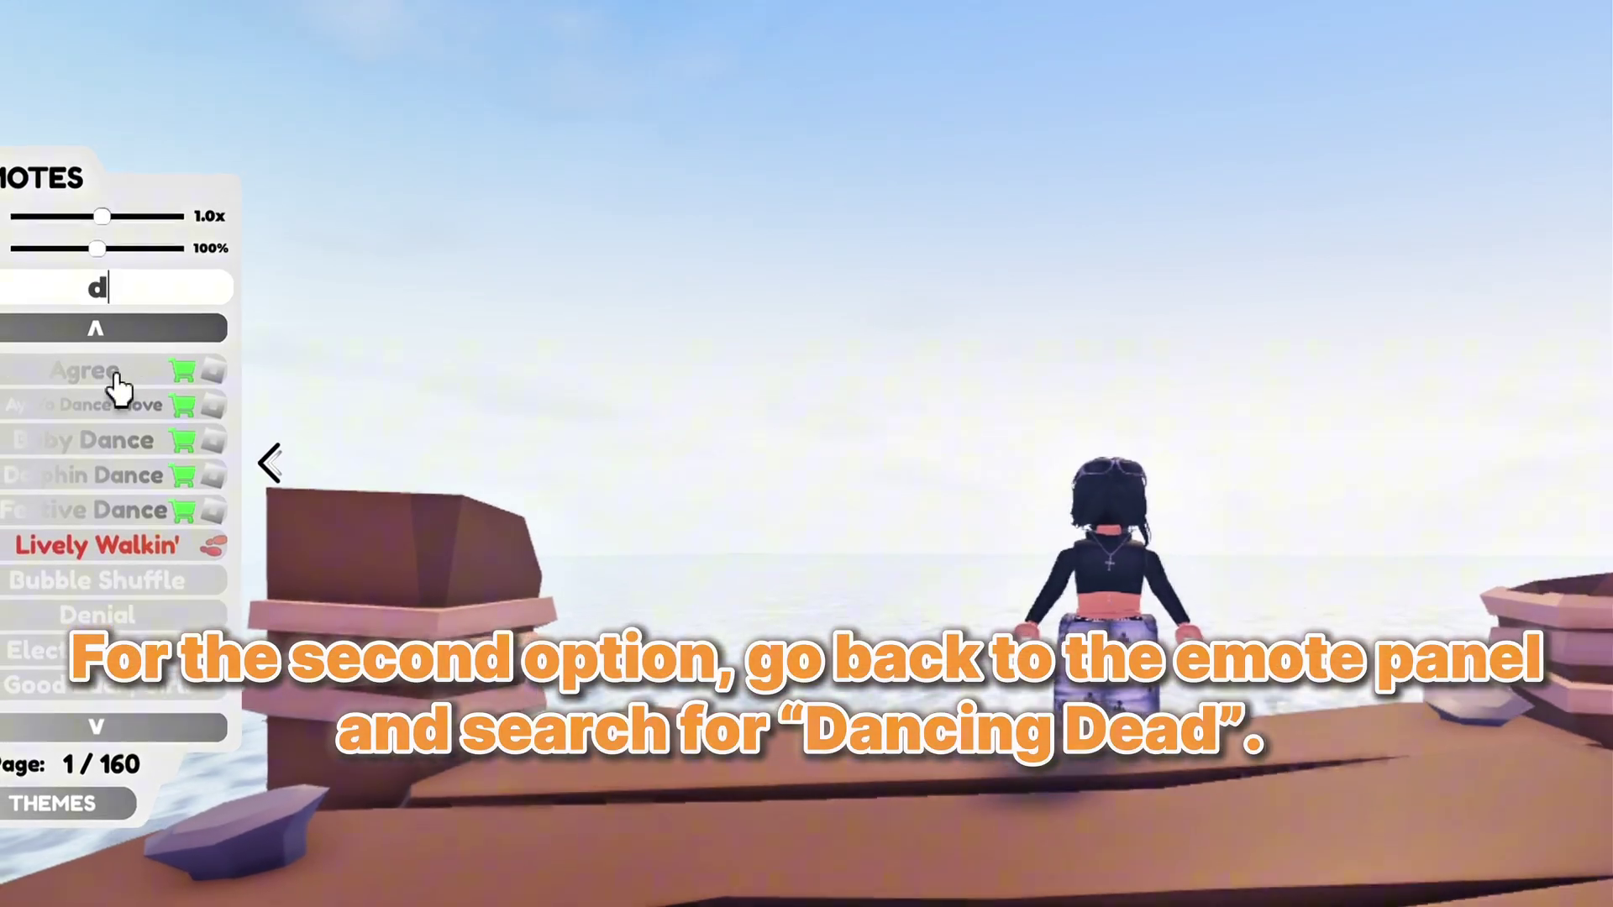
{"action": "type", "text": "dead"}
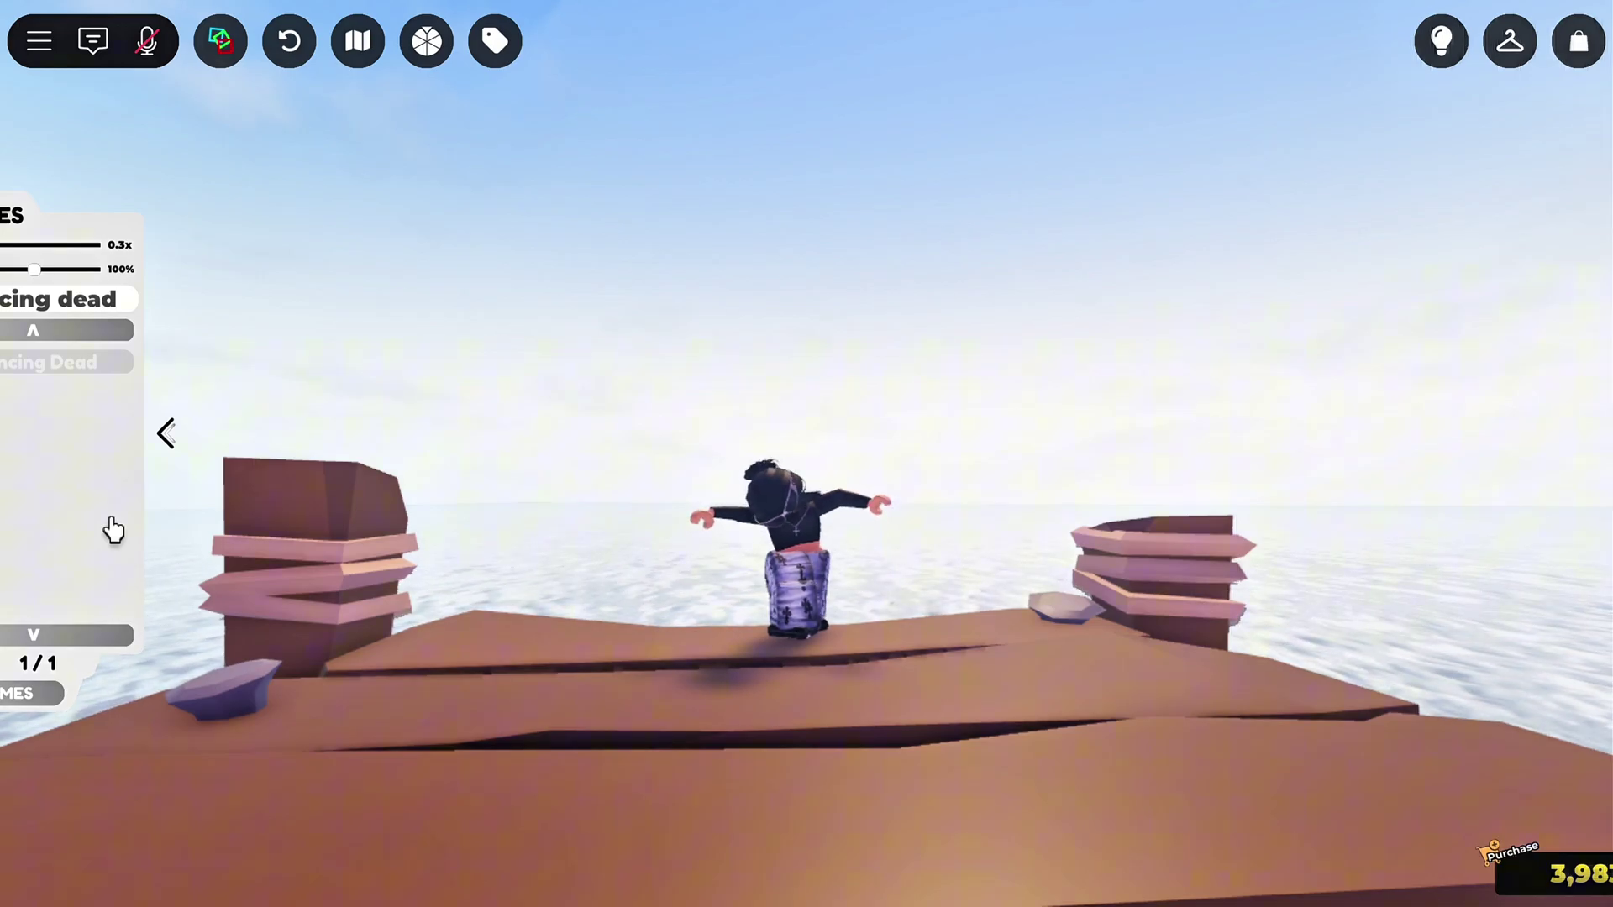
In the lighting settings, try the COLD LOOK and COOL presets, then apply the WARM preset
{"action": "left_click", "coordinate": [1441, 42]}
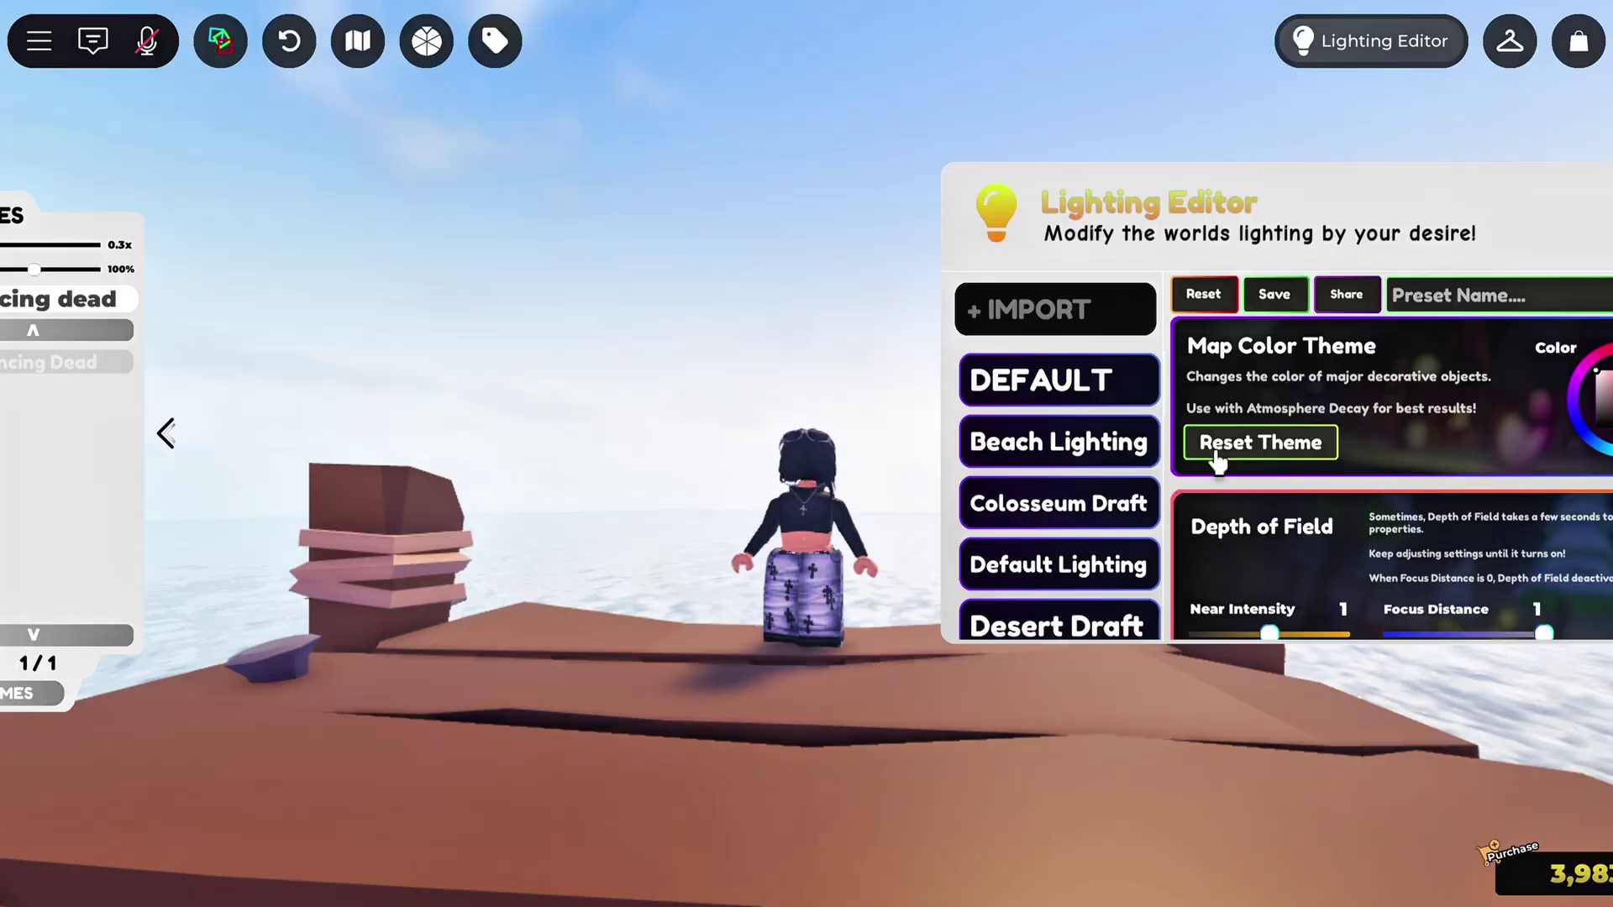
{"action": "scroll", "coordinate": [1217, 457], "scroll_direction": "down", "scroll_amount": 2}
{"action": "scroll", "coordinate": [1090, 571], "scroll_direction": "down", "scroll_amount": 2}
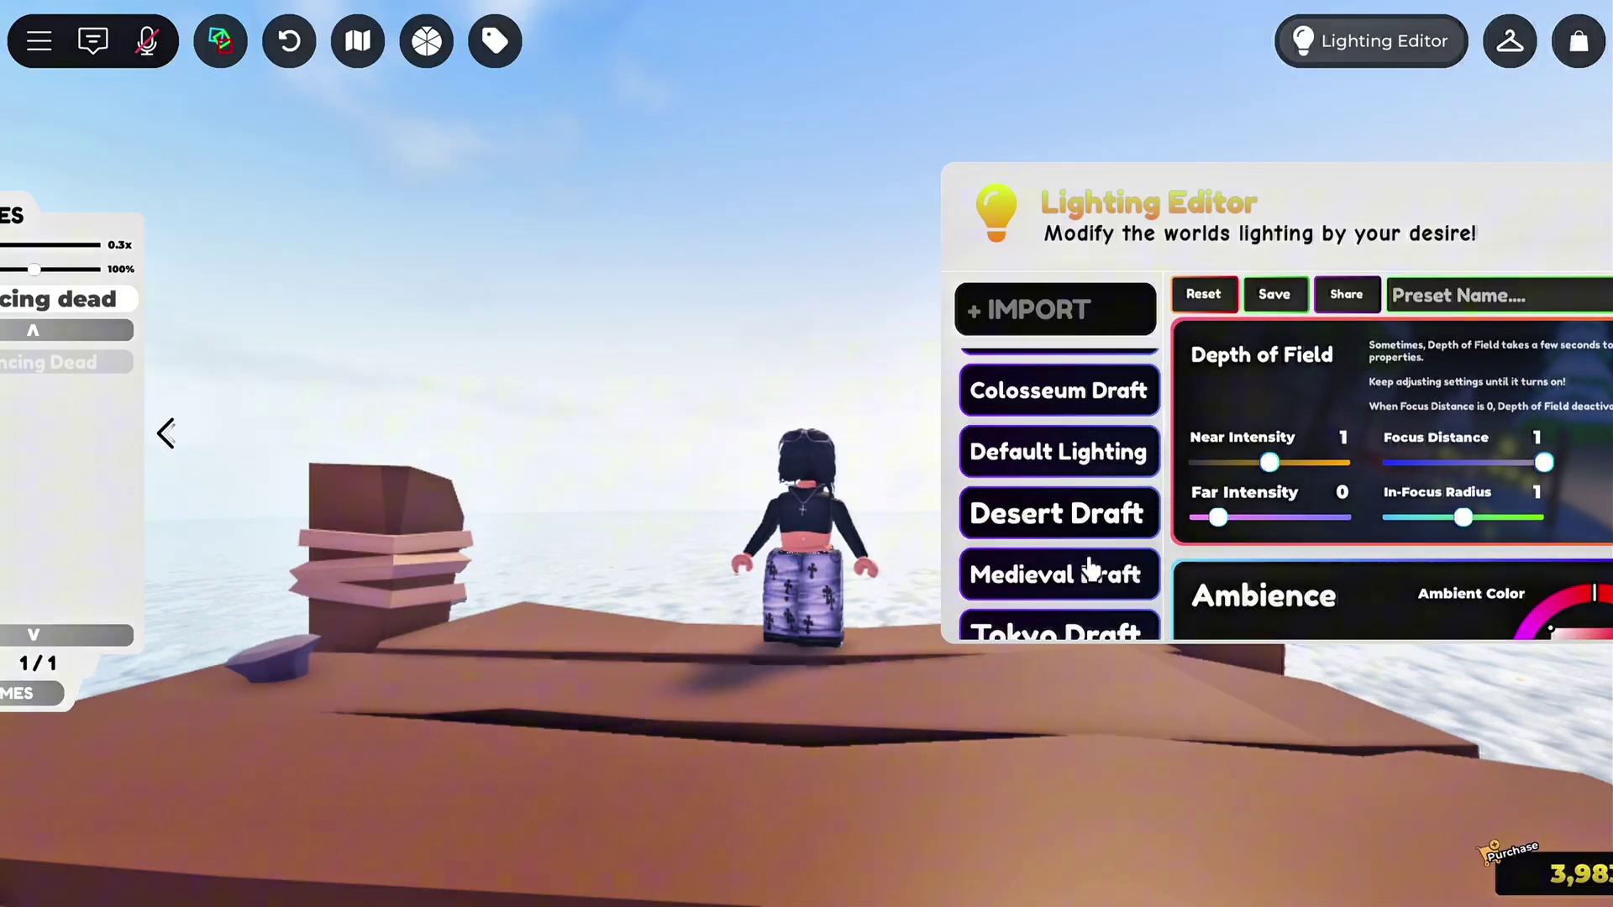
{"action": "scroll", "coordinate": [1091, 572], "scroll_direction": "down", "scroll_amount": 7}
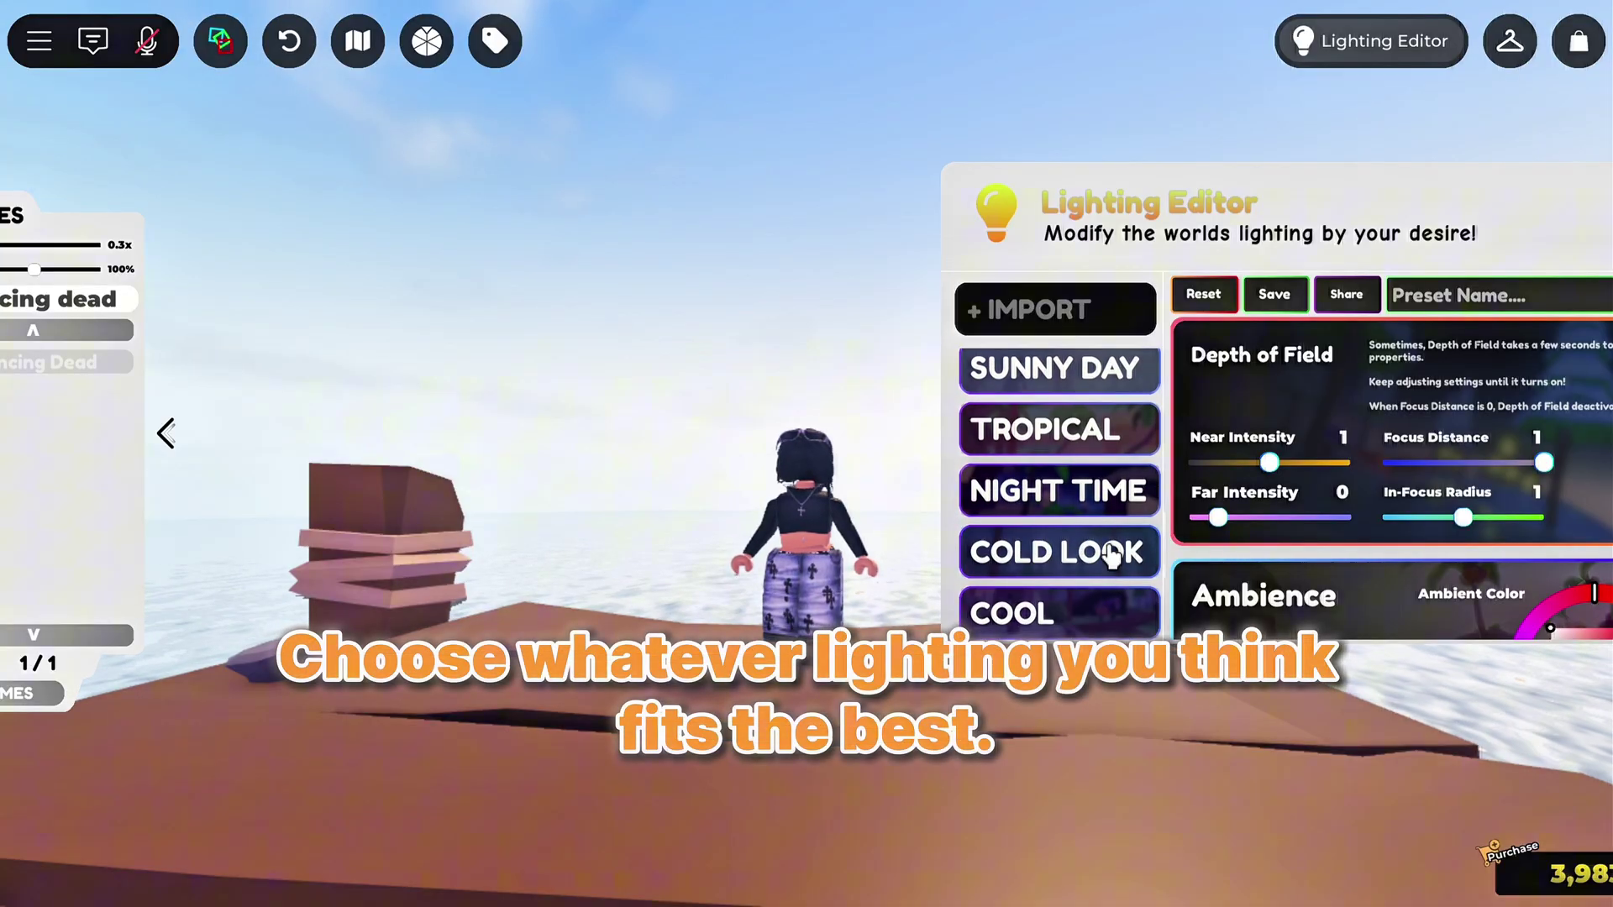
{"action": "left_click", "coordinate": [1111, 555]}
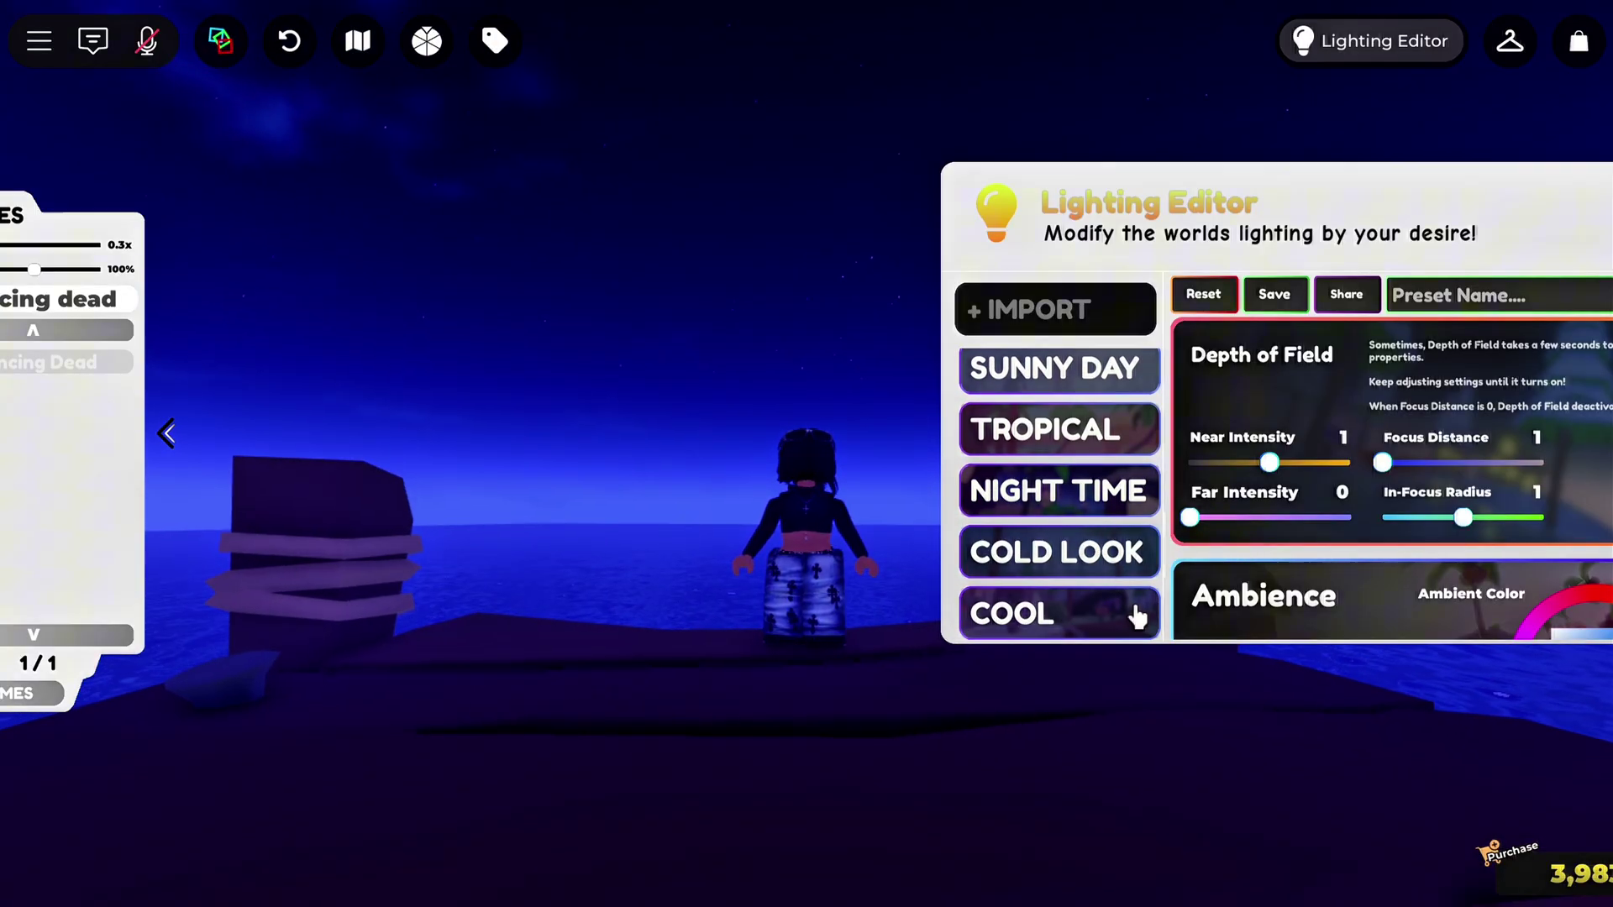
{"action": "left_click", "coordinate": [1137, 617]}
{"action": "scroll", "coordinate": [1119, 575], "scroll_direction": "down", "scroll_amount": 4}
{"action": "scroll", "coordinate": [1126, 537], "scroll_direction": "up", "scroll_amount": 5}
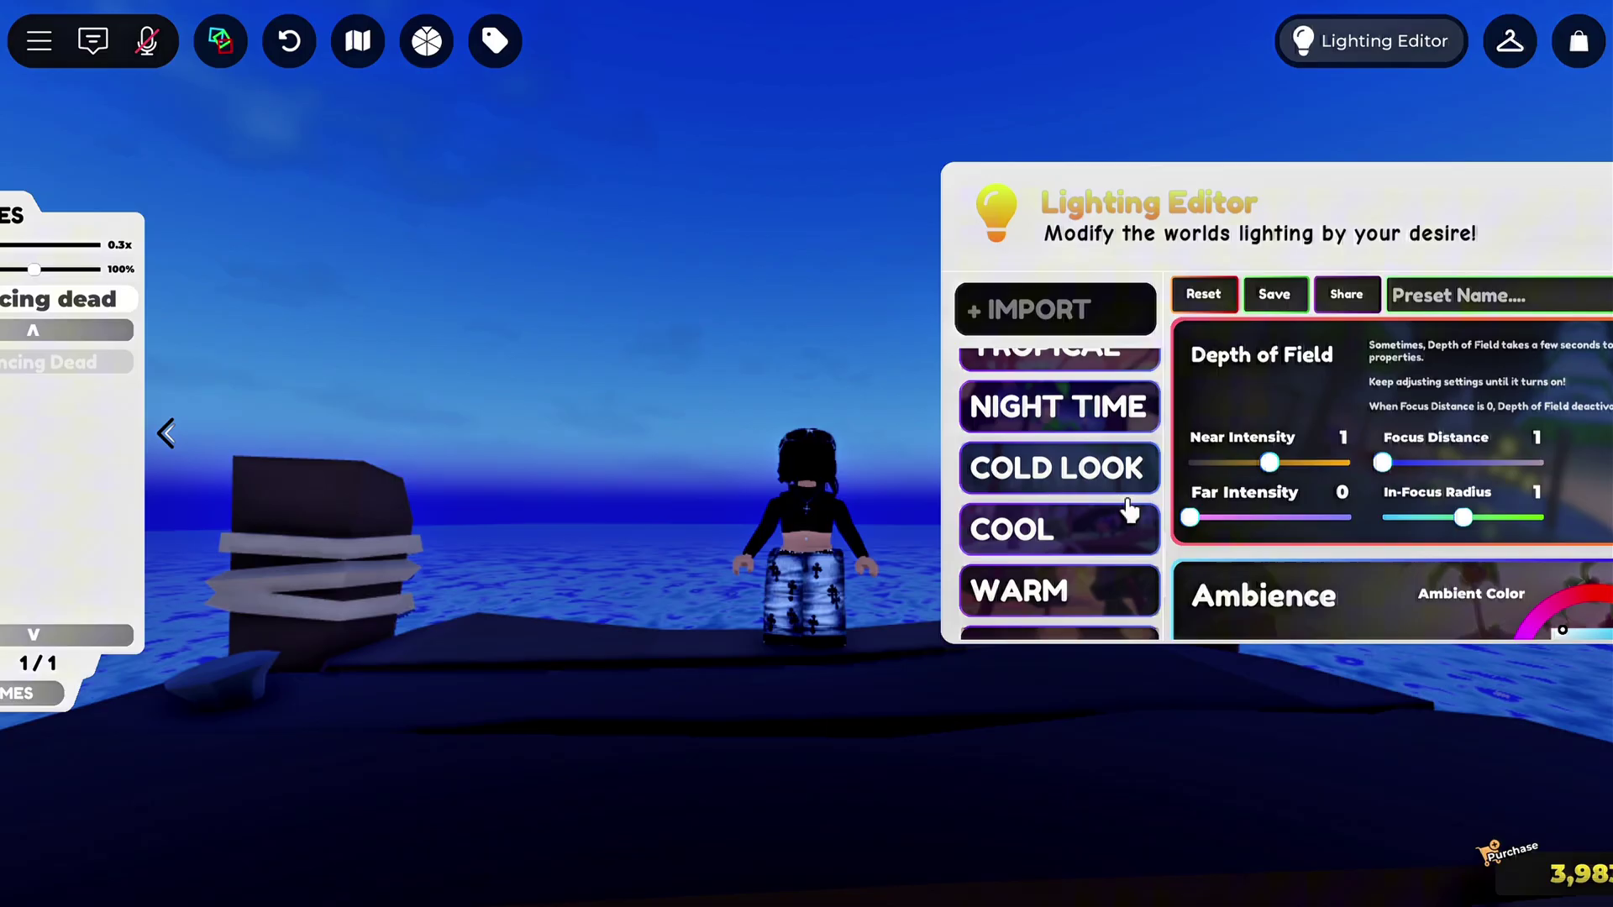
{"action": "left_click", "coordinate": [1129, 581]}
{"action": "scroll", "coordinate": [1147, 513], "scroll_direction": "down", "scroll_amount": 3}
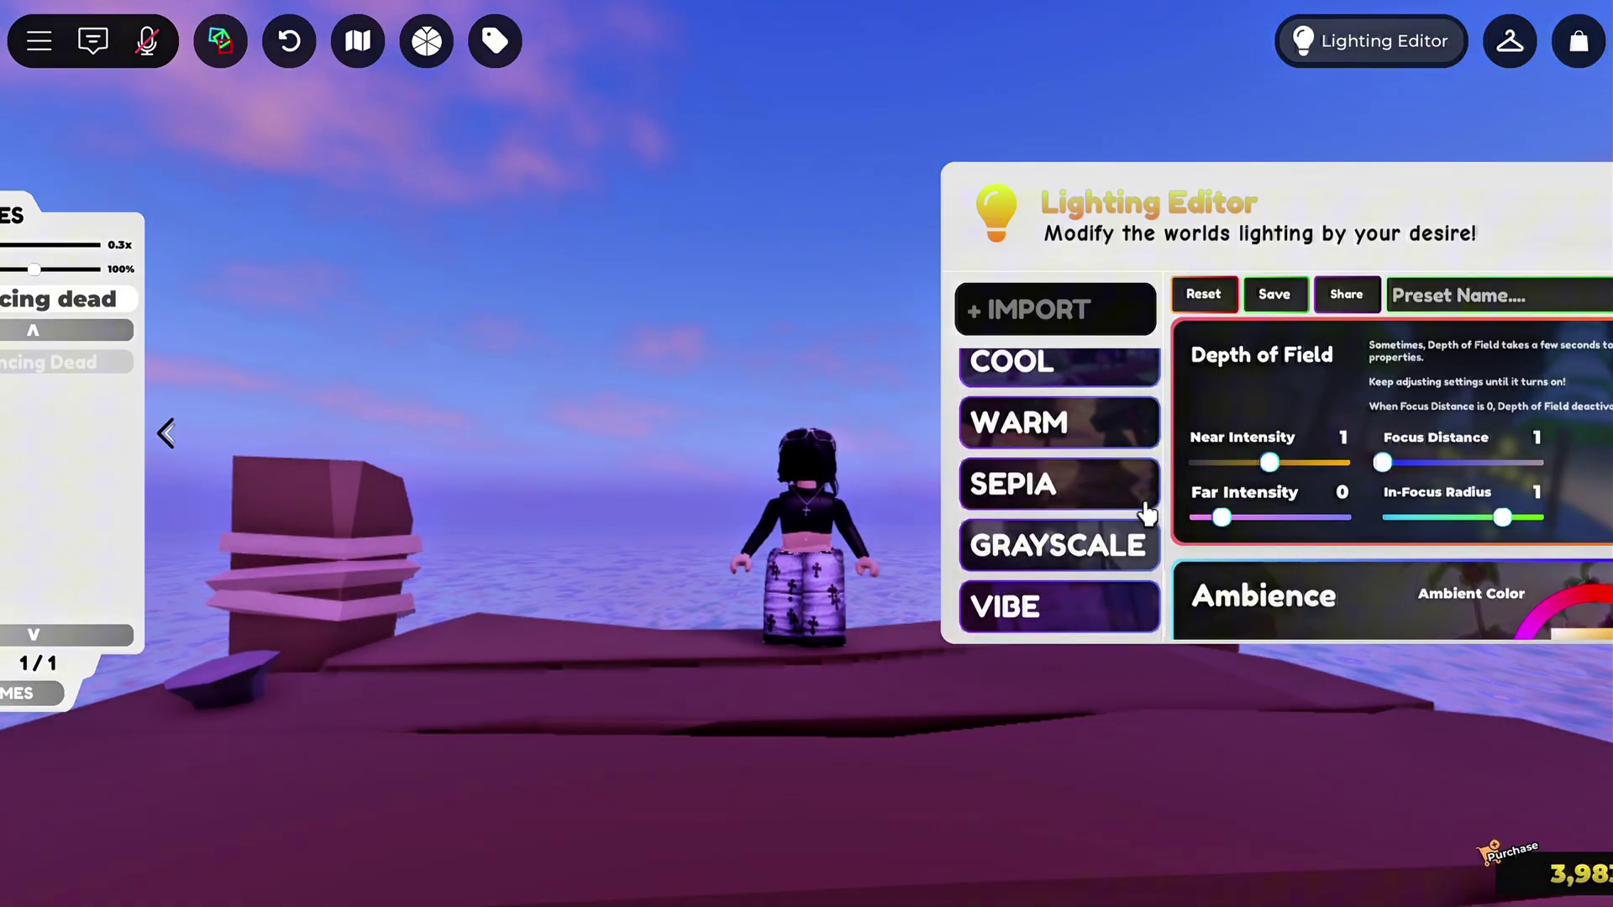
{"action": "scroll", "coordinate": [1147, 514], "scroll_direction": "up", "scroll_amount": 4}
{"action": "scroll", "coordinate": [1149, 622], "scroll_direction": "down", "scroll_amount": 5}
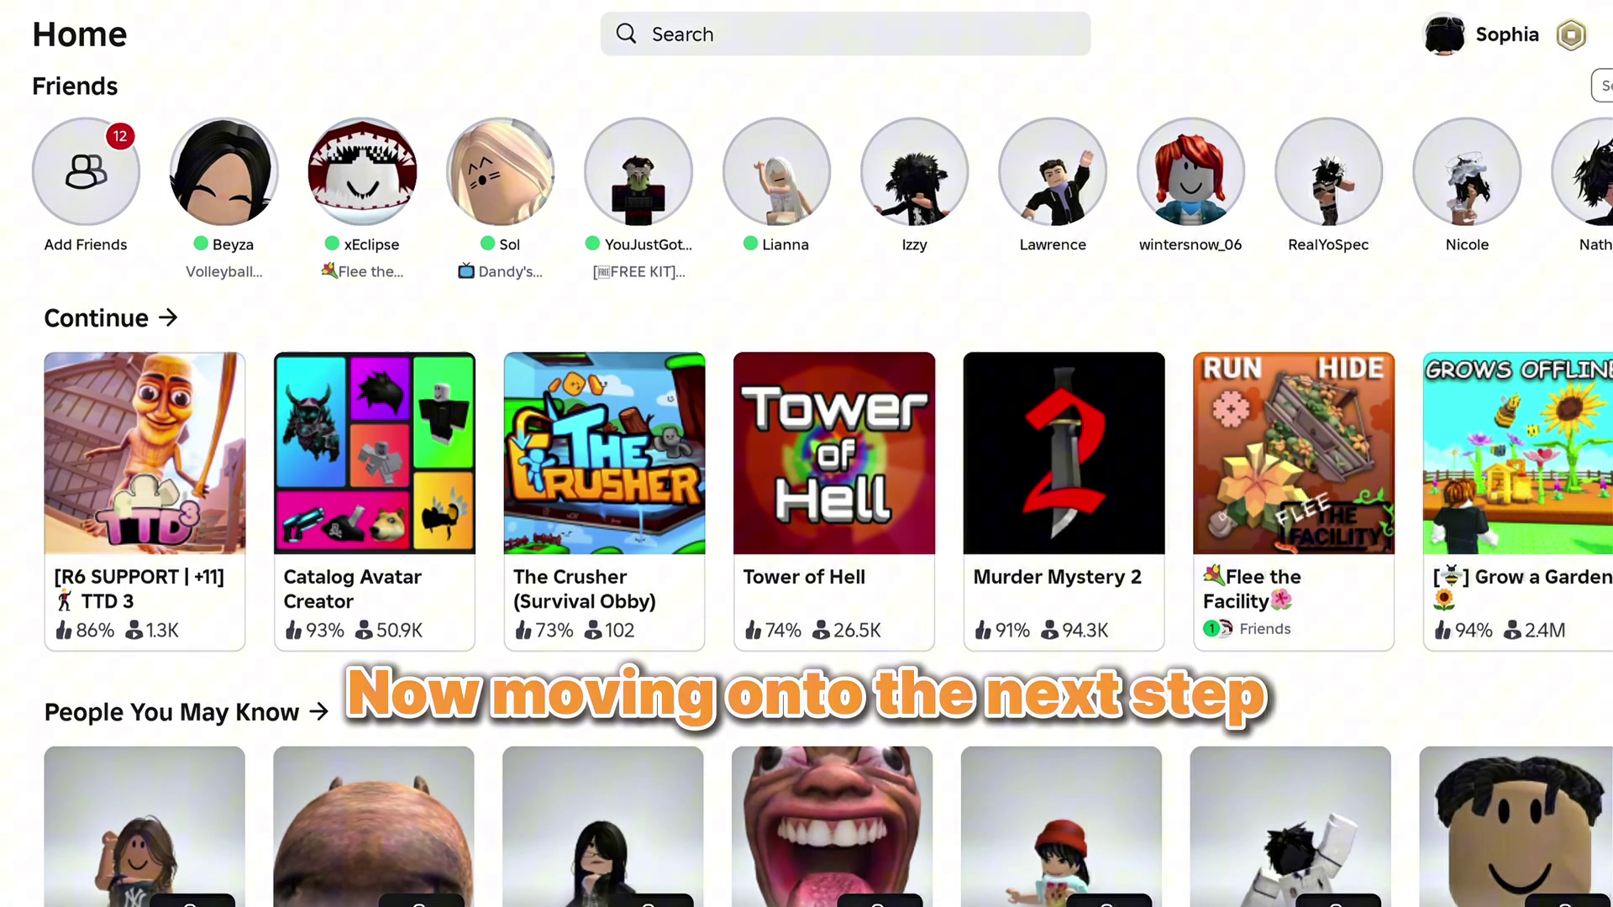
Open Catalog Avatar Creator's servers, refresh the private servers list and join your own server
{"action": "mouse_move", "coordinate": [403, 533]}
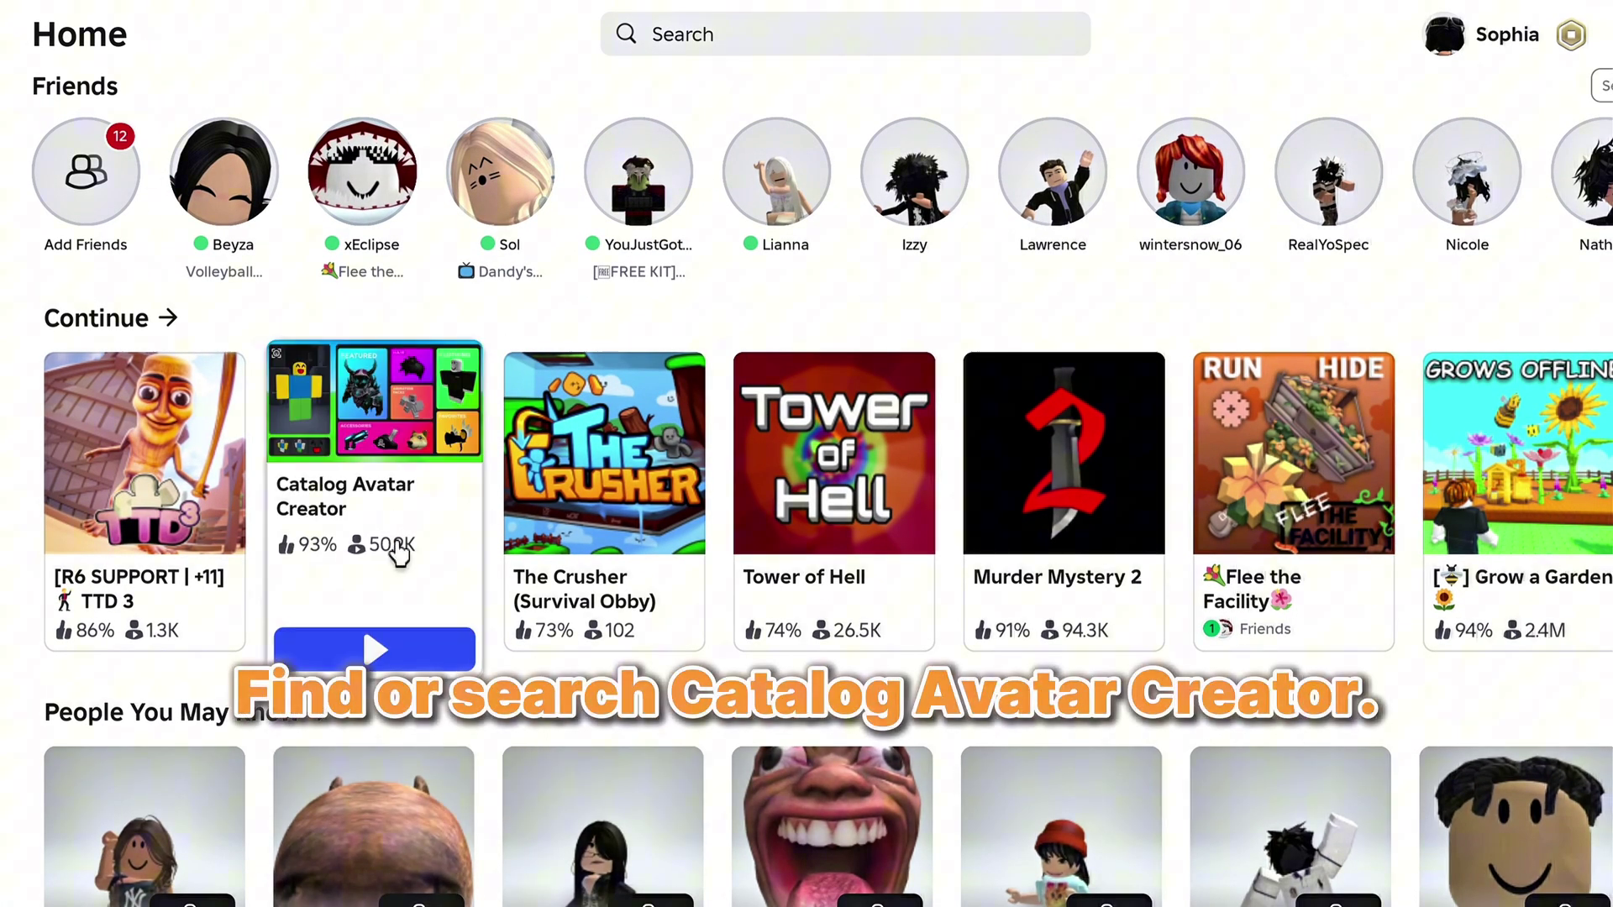
{"action": "left_click", "coordinate": [399, 554]}
{"action": "scroll", "coordinate": [479, 565], "scroll_direction": "down", "scroll_amount": 10}
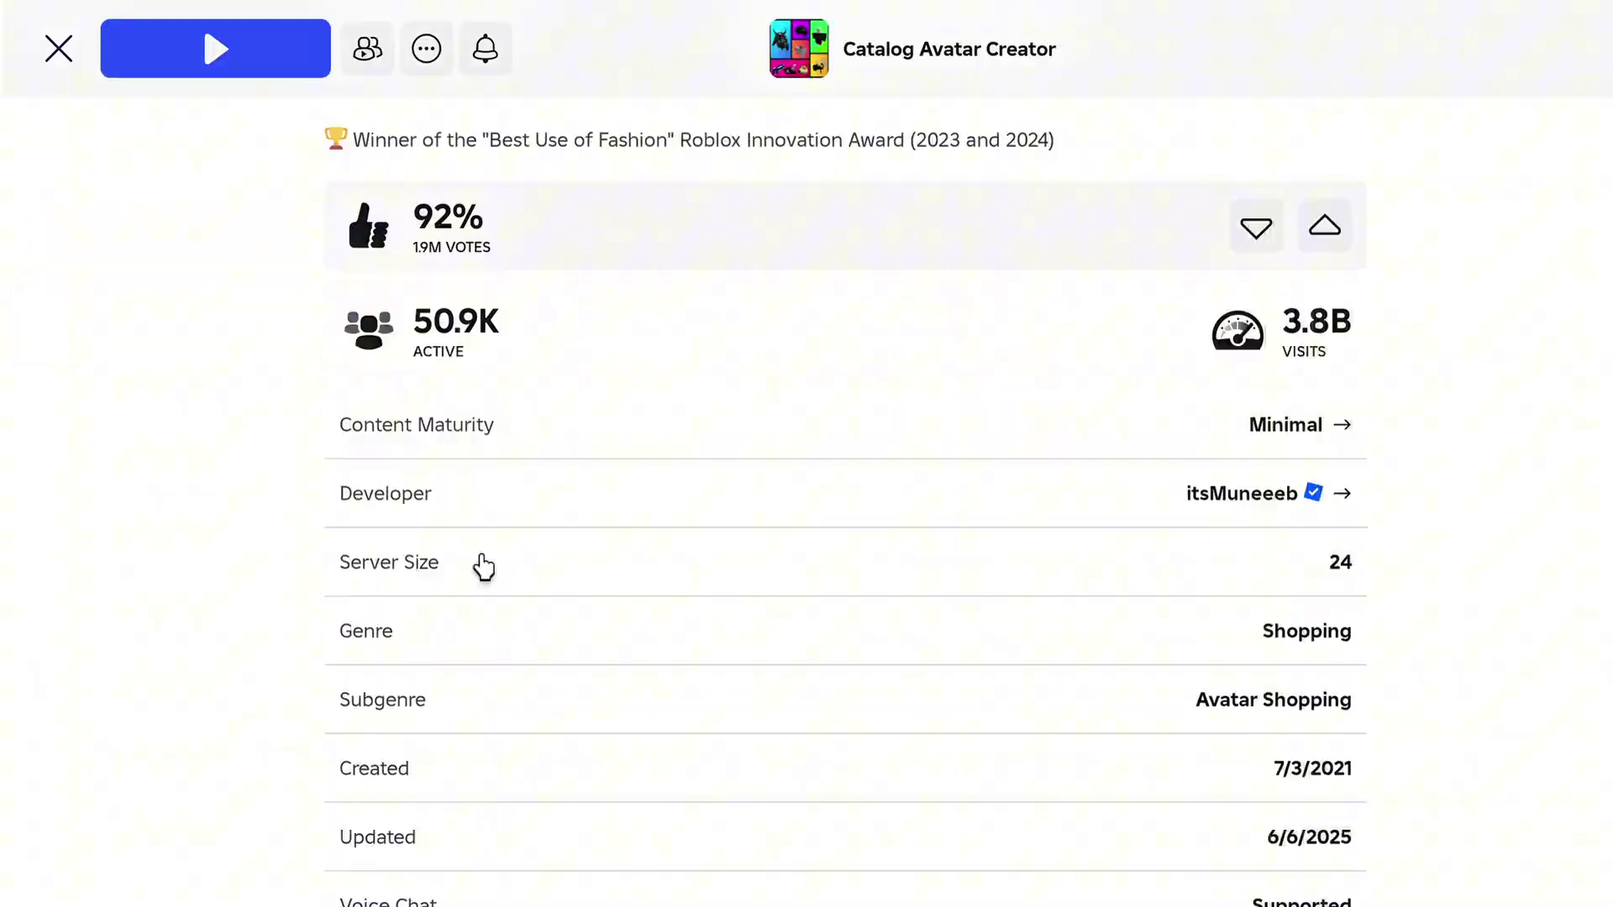
{"action": "scroll", "coordinate": [484, 568], "scroll_direction": "down", "scroll_amount": 10}
{"action": "left_click", "coordinate": [425, 138]}
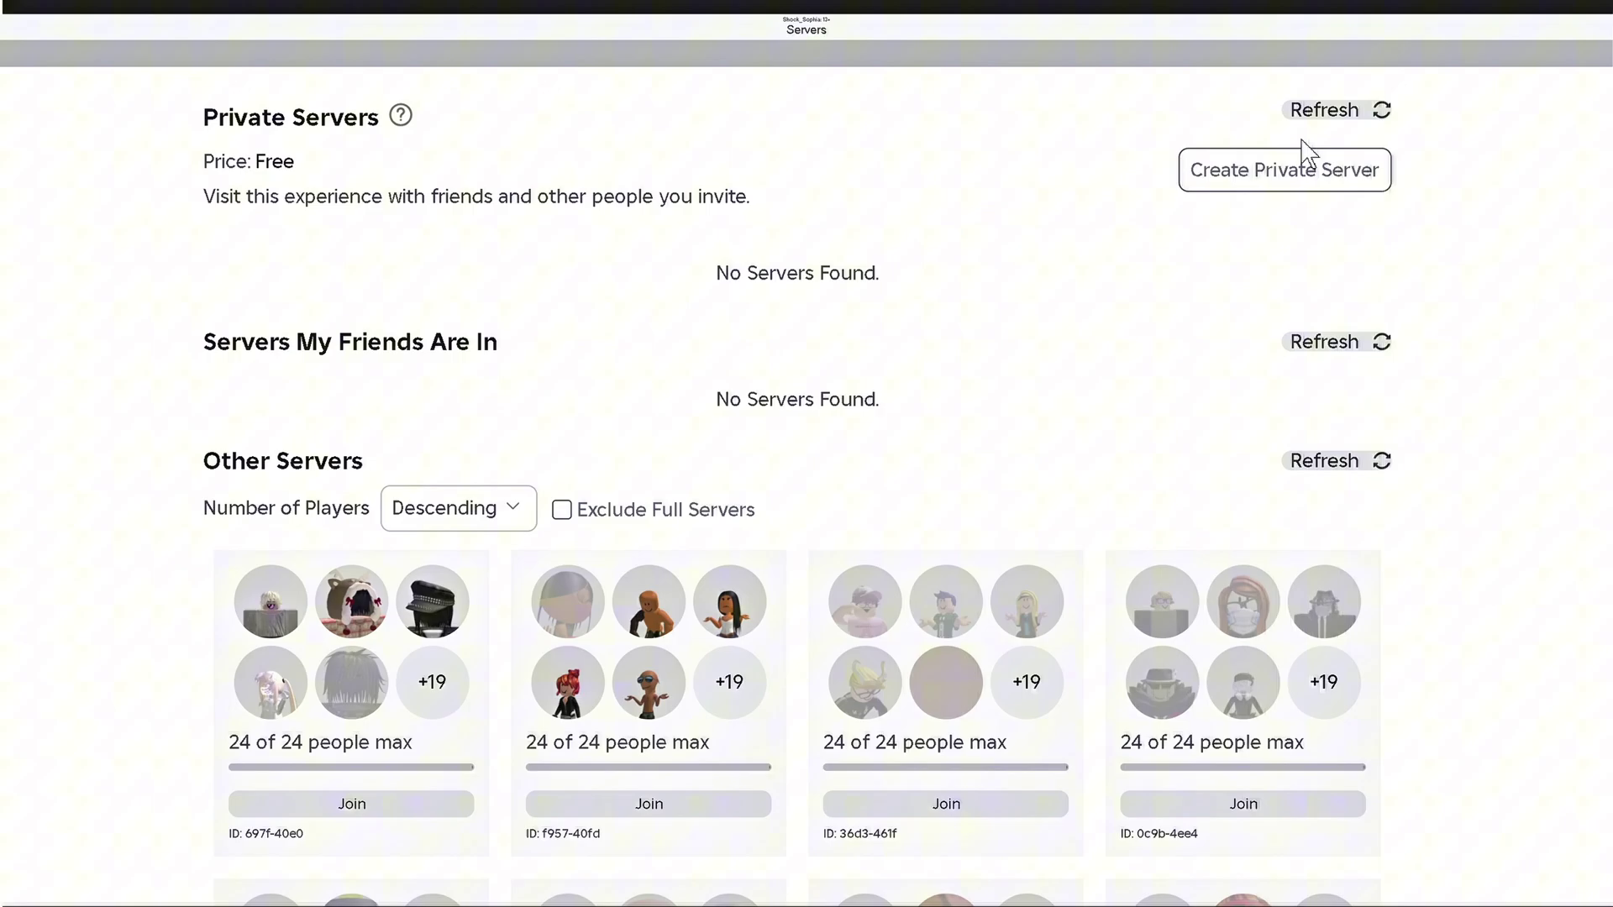
{"action": "left_click", "coordinate": [1323, 114]}
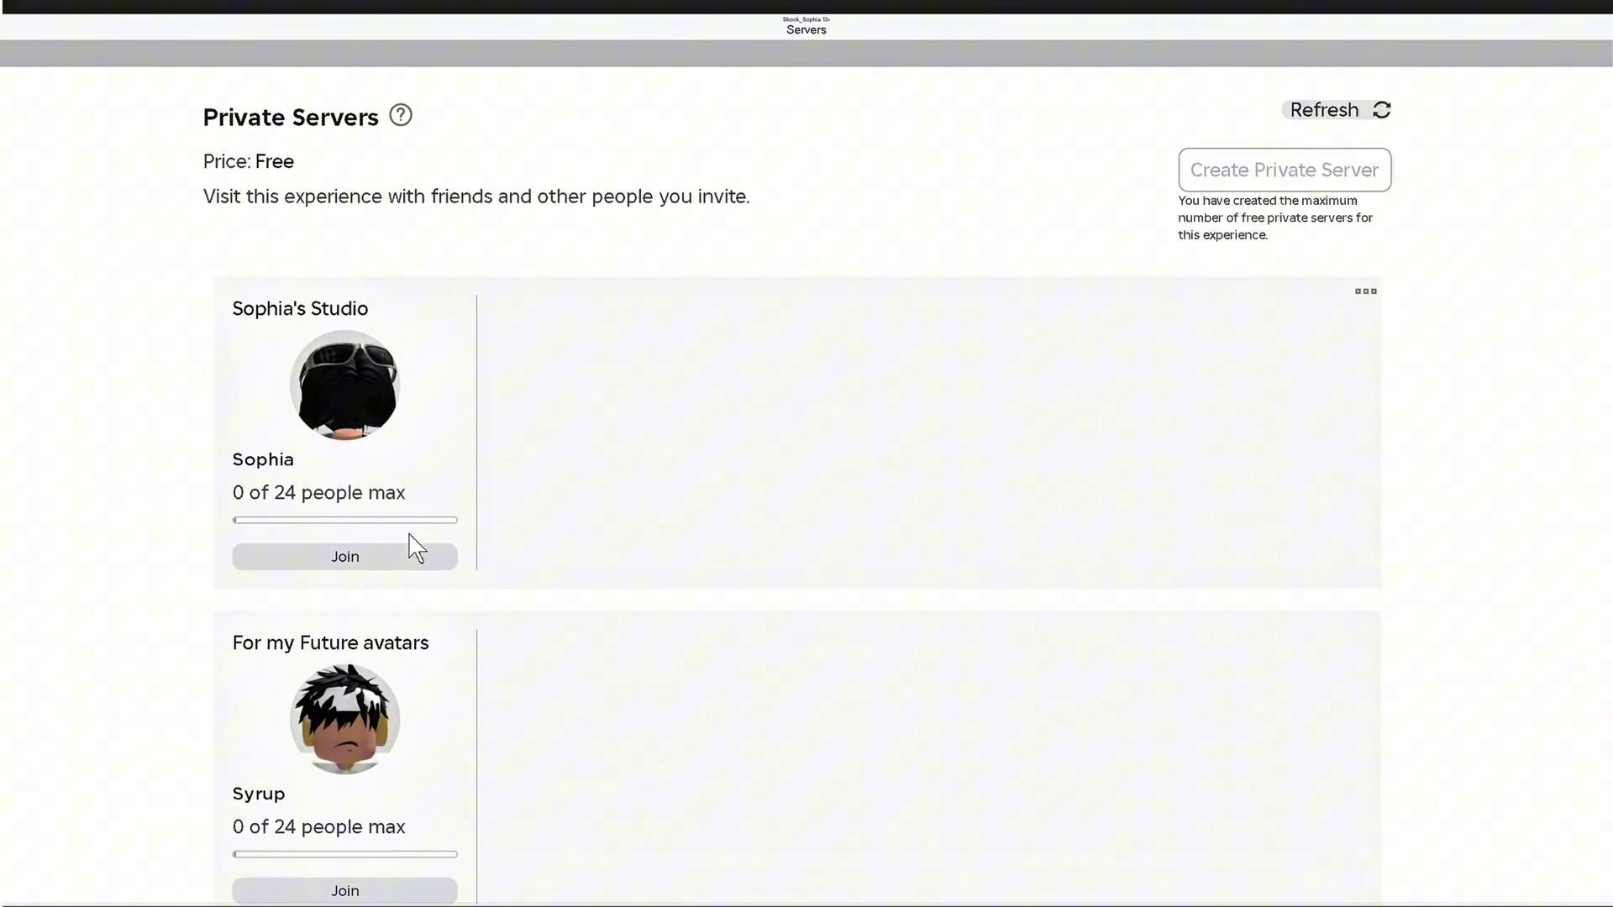
{"action": "left_click", "coordinate": [377, 569]}
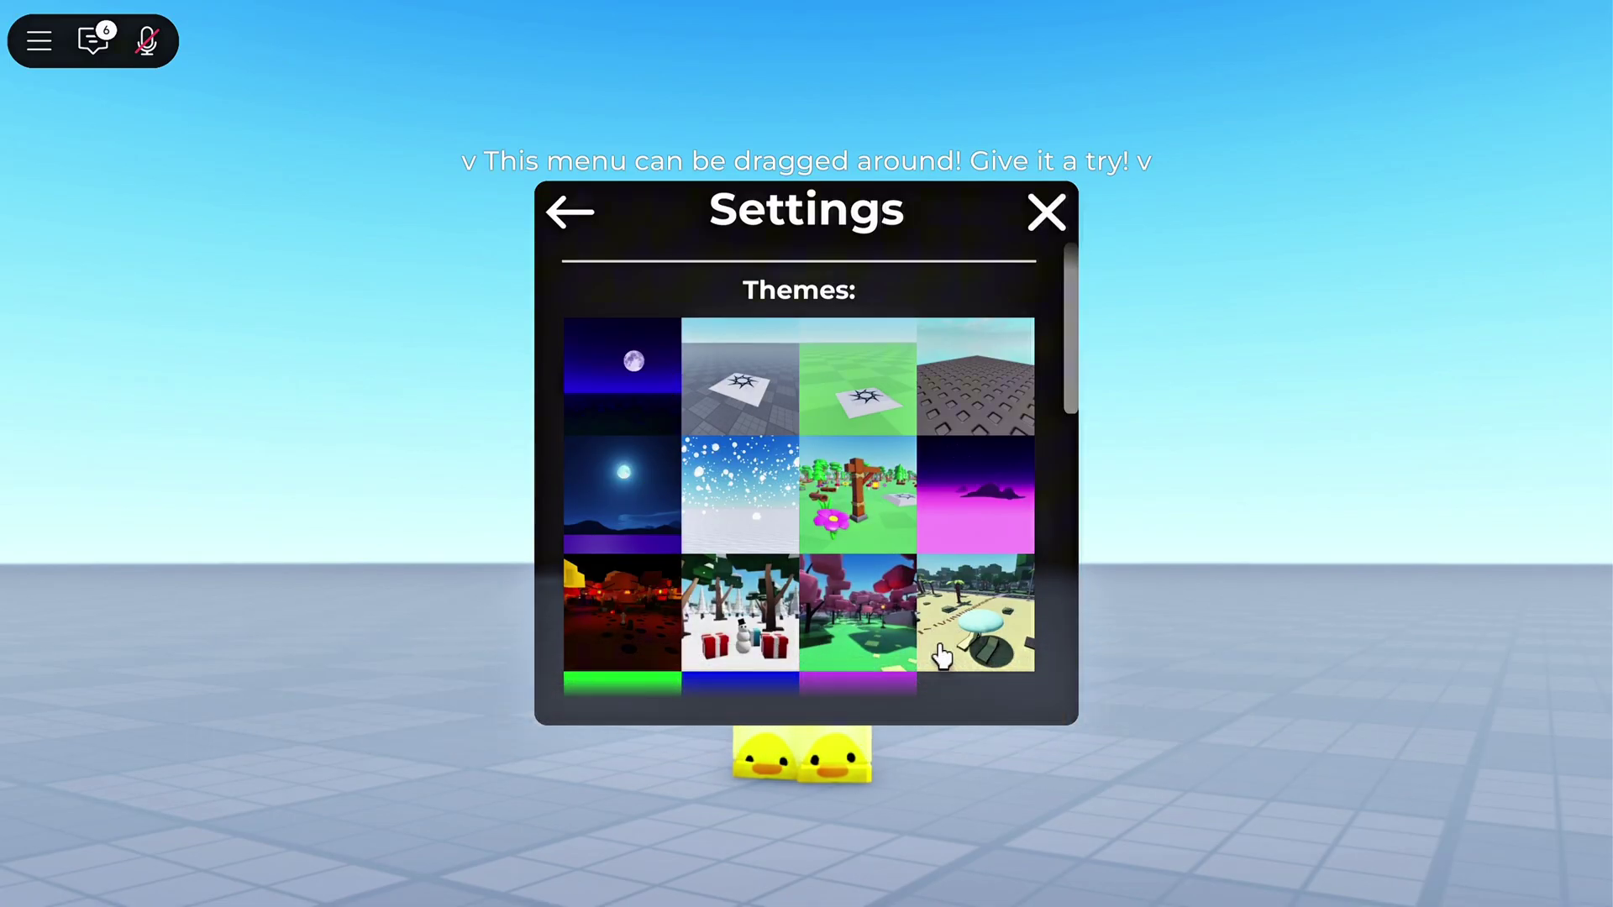
Pick the green theme tile to make sky and floor solid green, then close Settings
{"action": "scroll", "coordinate": [723, 609], "scroll_direction": "down", "scroll_amount": 2}
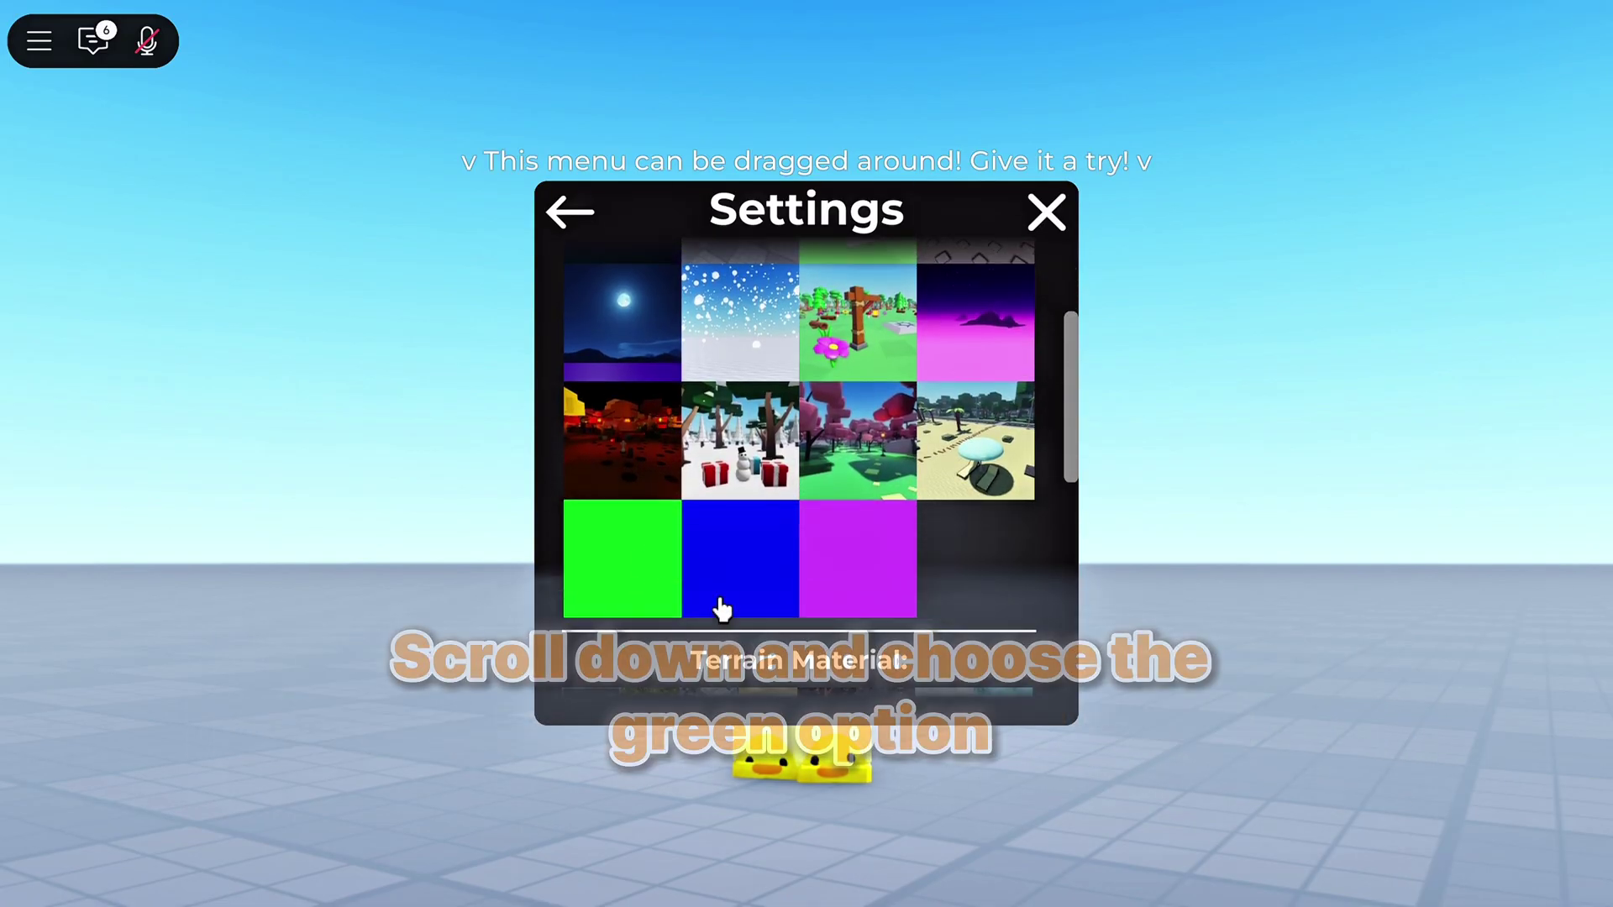
{"action": "left_click", "coordinate": [661, 607]}
{"action": "left_click", "coordinate": [1129, 276]}
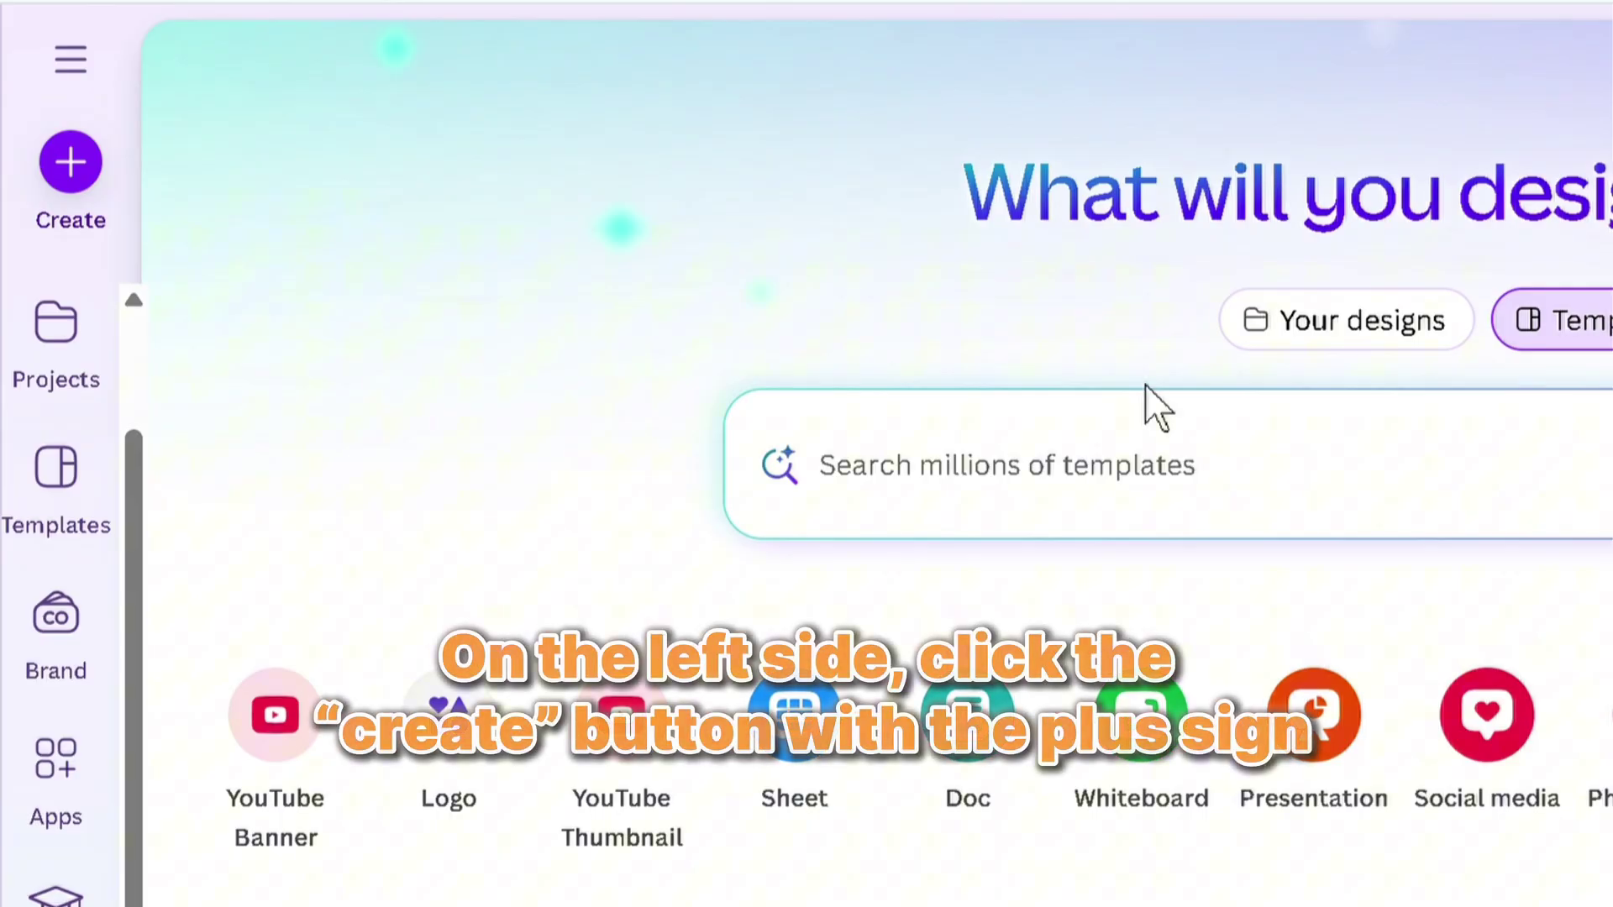
Create a custom-size design with width 1587 px and height 2245 px
{"action": "left_click", "coordinate": [76, 165]}
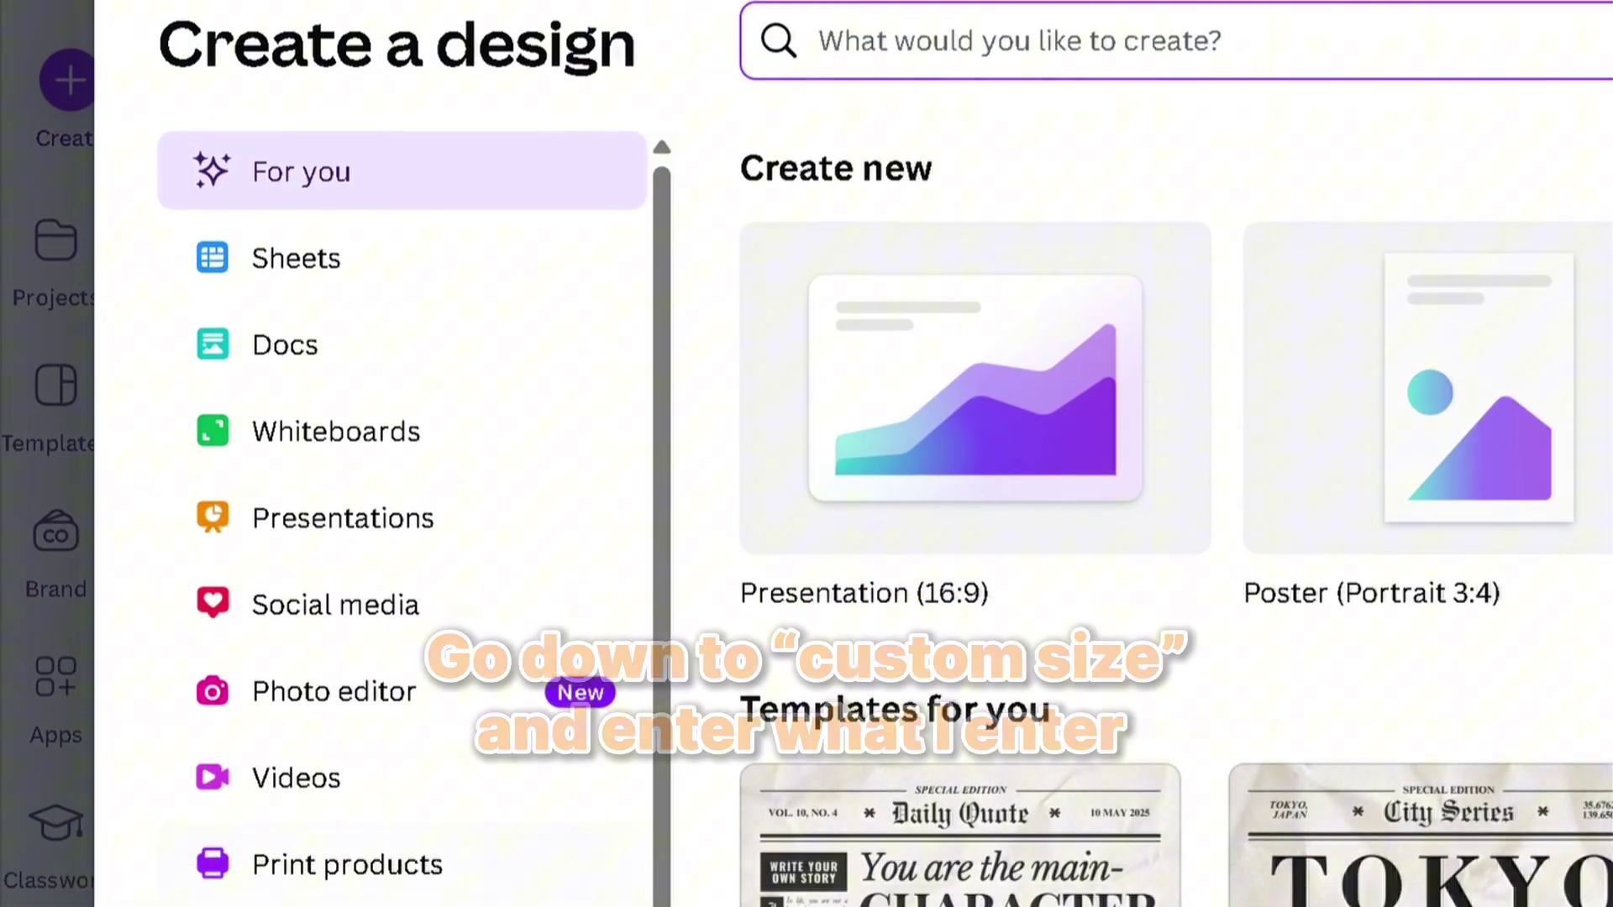
{"action": "left_click", "coordinate": [350, 886]}
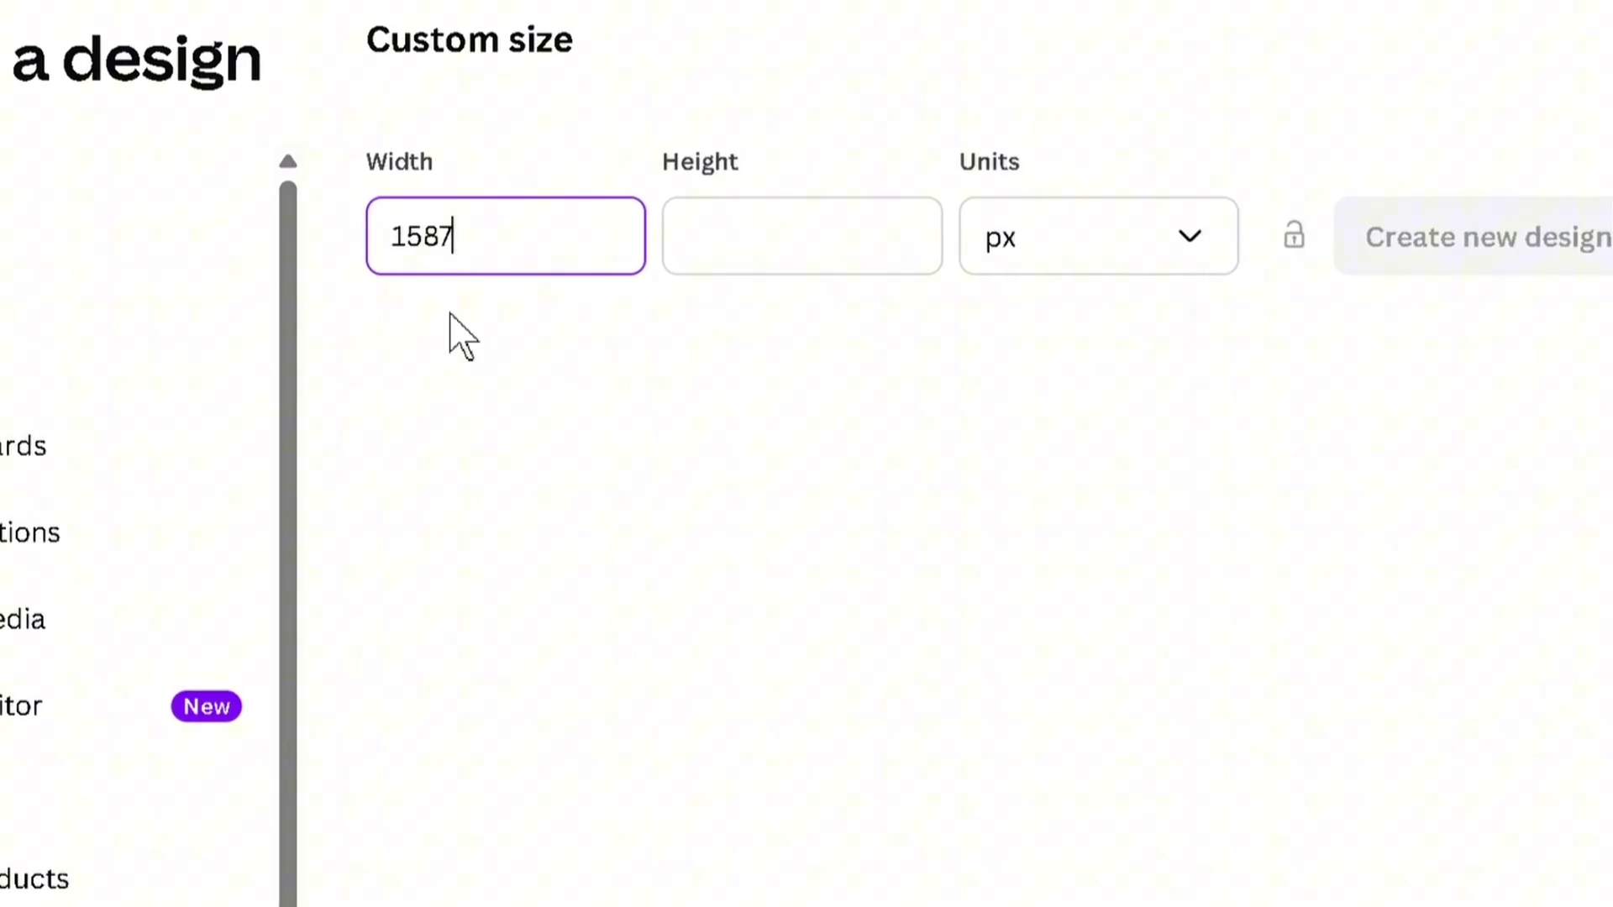
{"action": "left_click", "coordinate": [732, 254]}
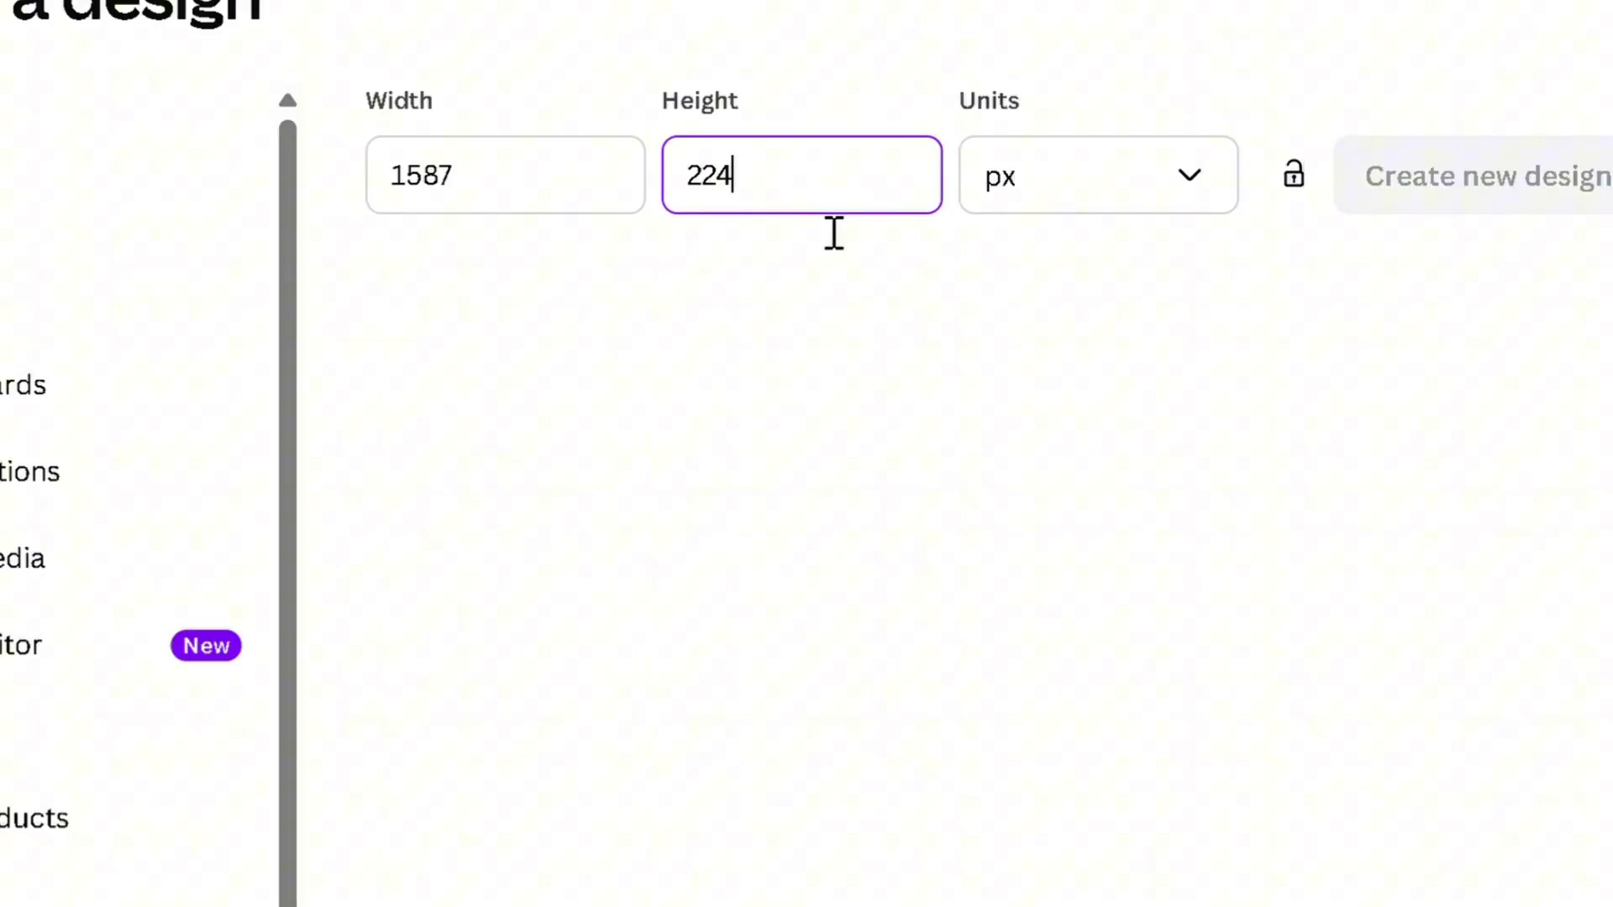
{"action": "left_click_drag", "start_coordinate": [760, 185], "coordinate": [381, 179]}
{"action": "left_click", "coordinate": [712, 403]}
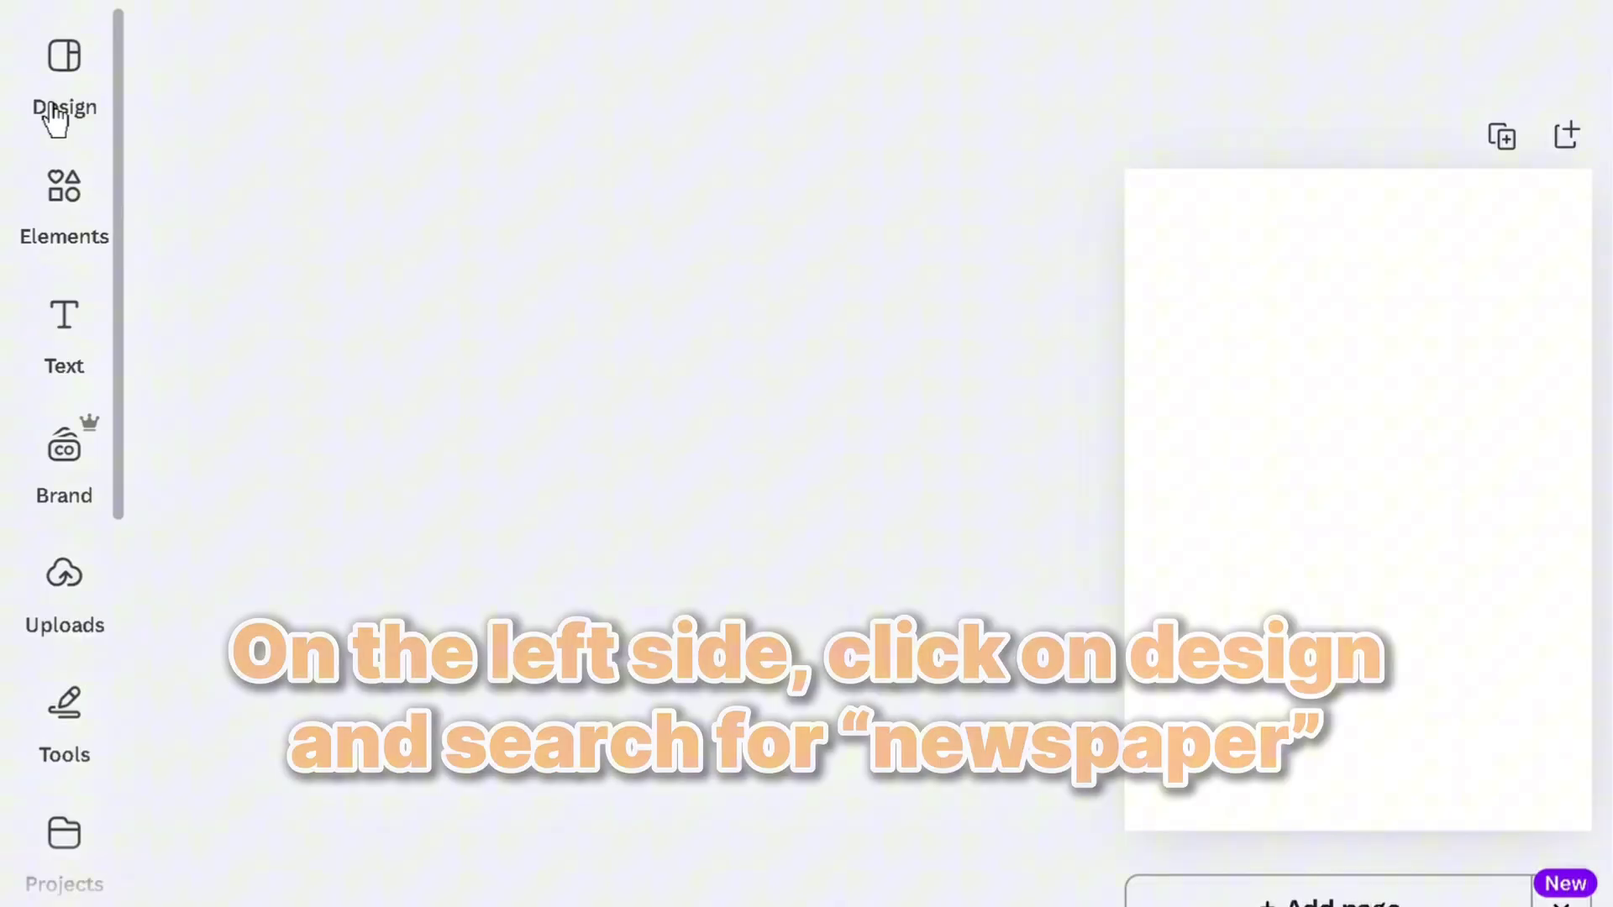
Search templates for 'newspaper' and apply the Black and White Vintage Newspaper Baby Shower poster
{"action": "left_click", "coordinate": [57, 84]}
{"action": "type", "text": "new"}
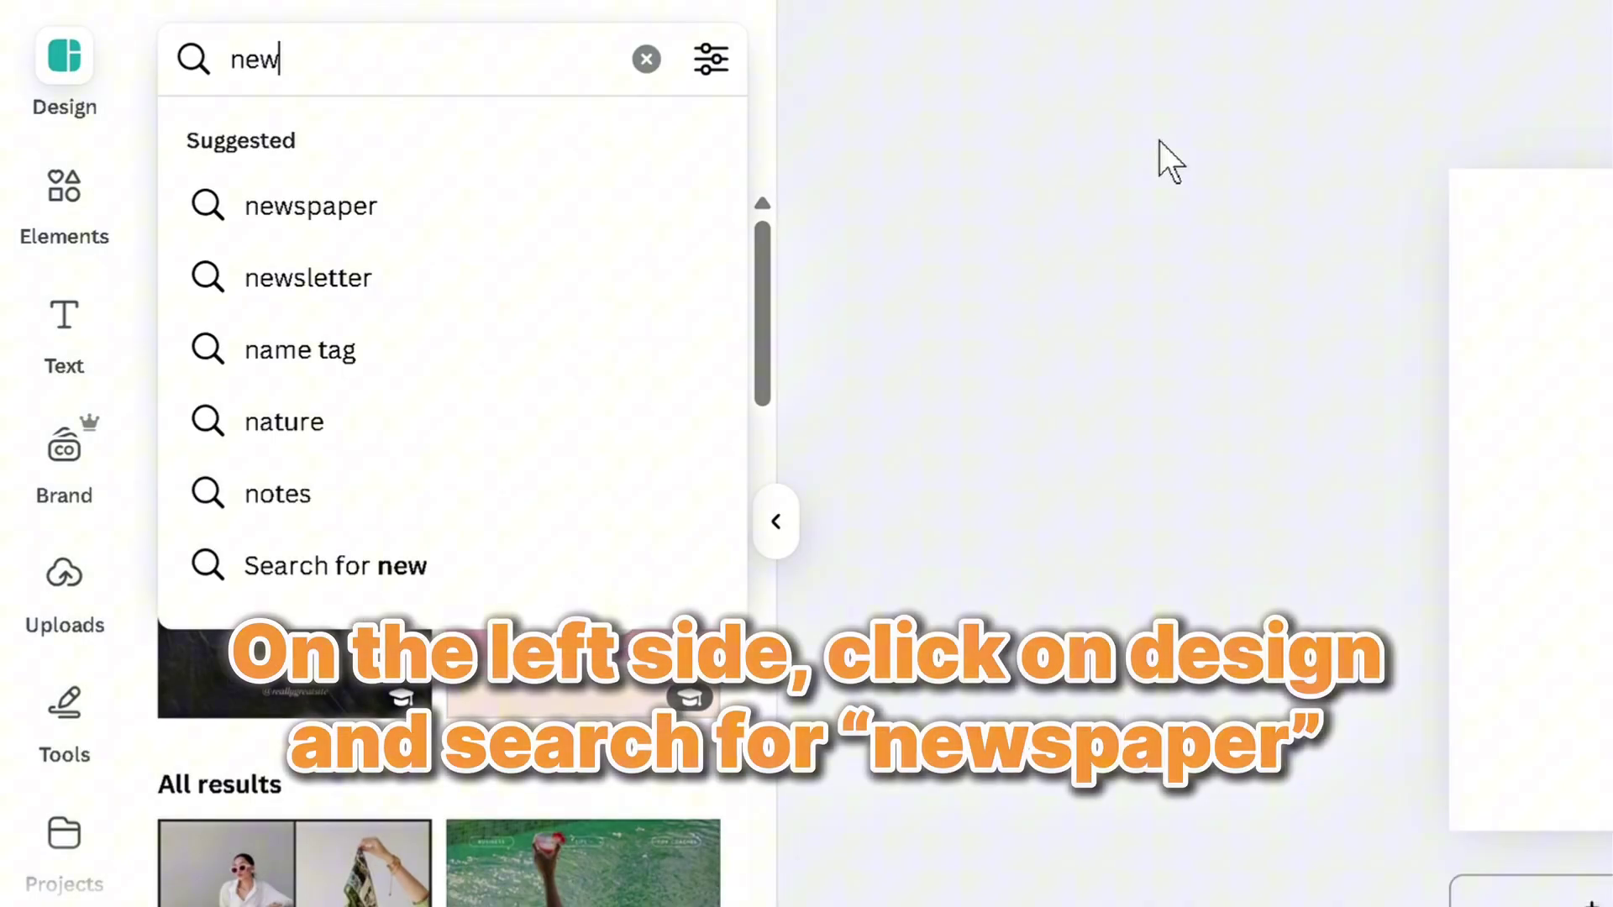
{"action": "type", "text": "spaper"}
{"action": "key", "text": "Return"}
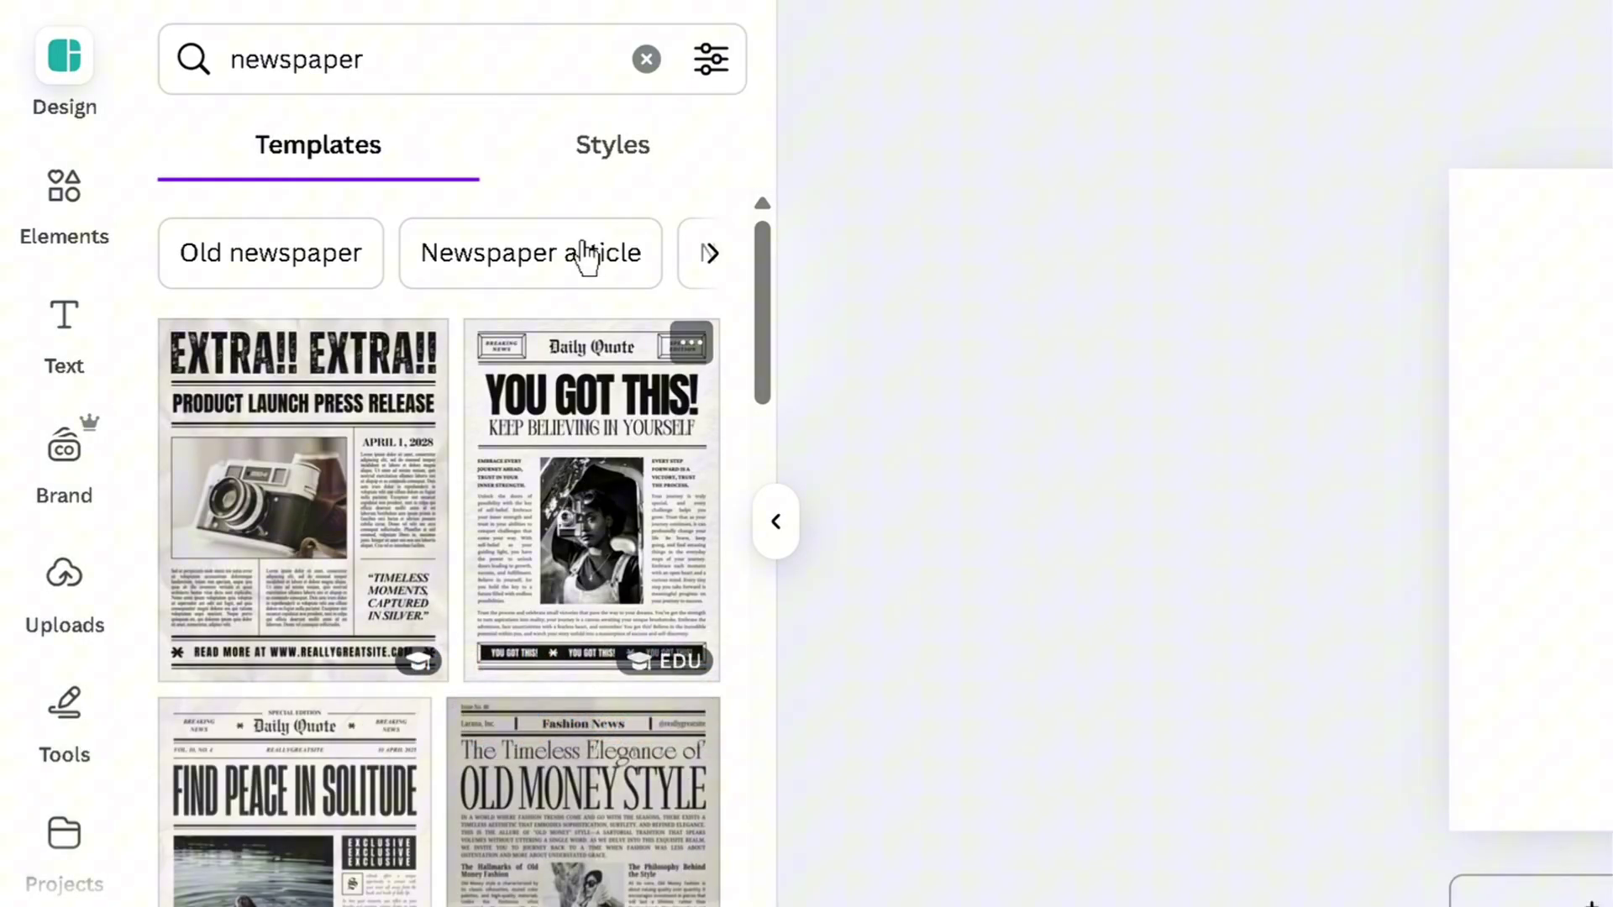
{"action": "scroll", "coordinate": [468, 306], "scroll_direction": "down", "scroll_amount": 10}
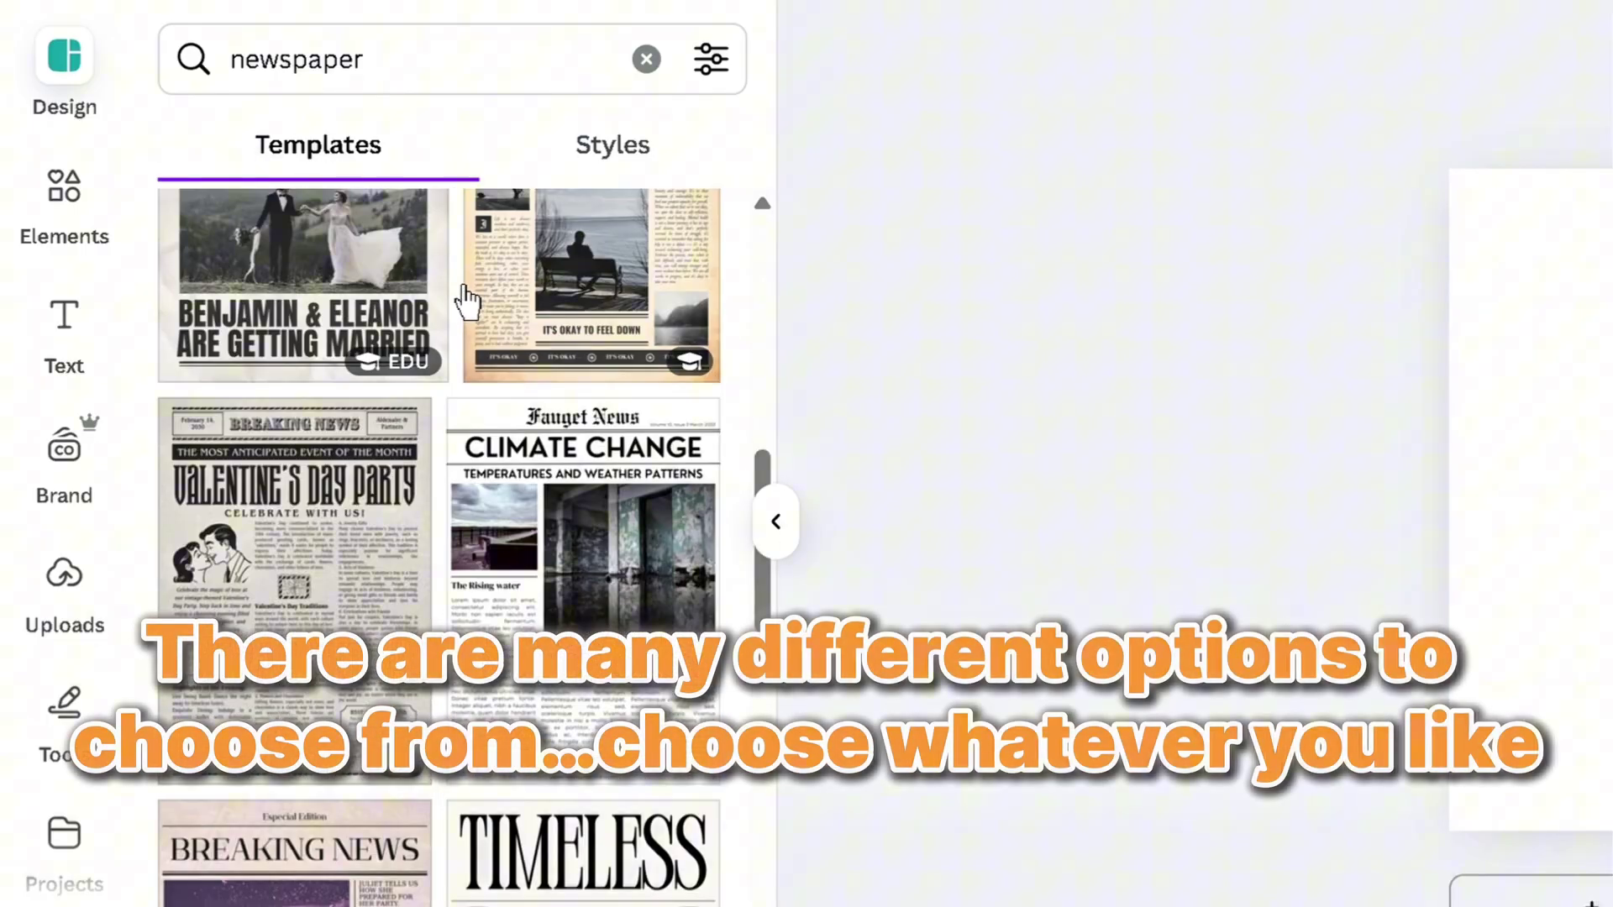
{"action": "scroll", "coordinate": [492, 359], "scroll_direction": "down", "scroll_amount": 10}
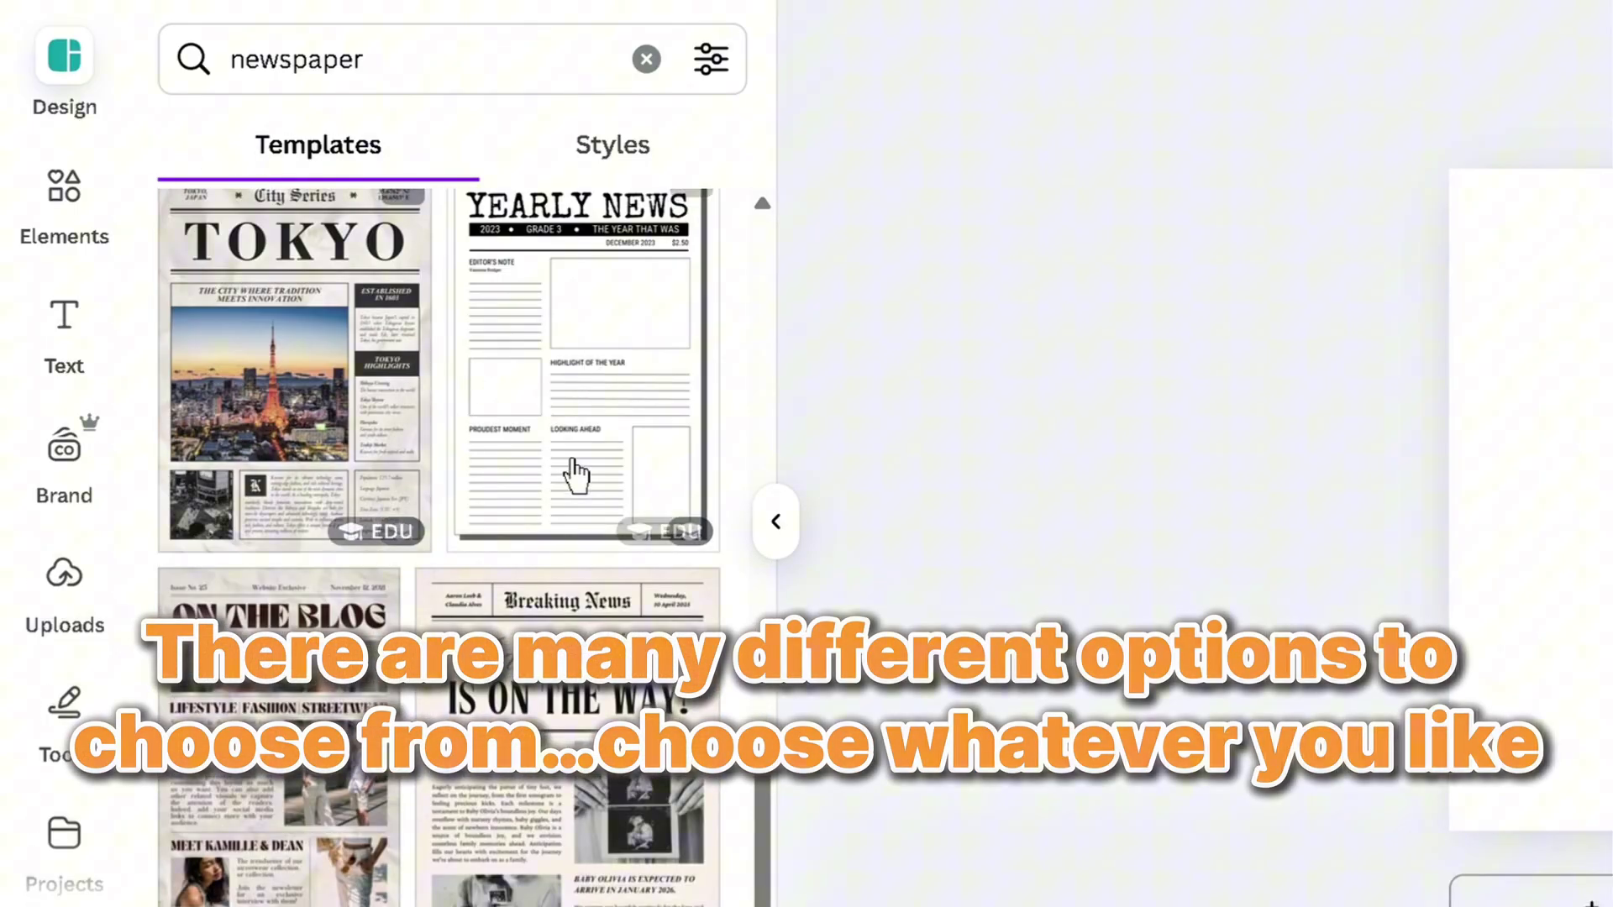
{"action": "scroll", "coordinate": [576, 476], "scroll_direction": "down", "scroll_amount": 5}
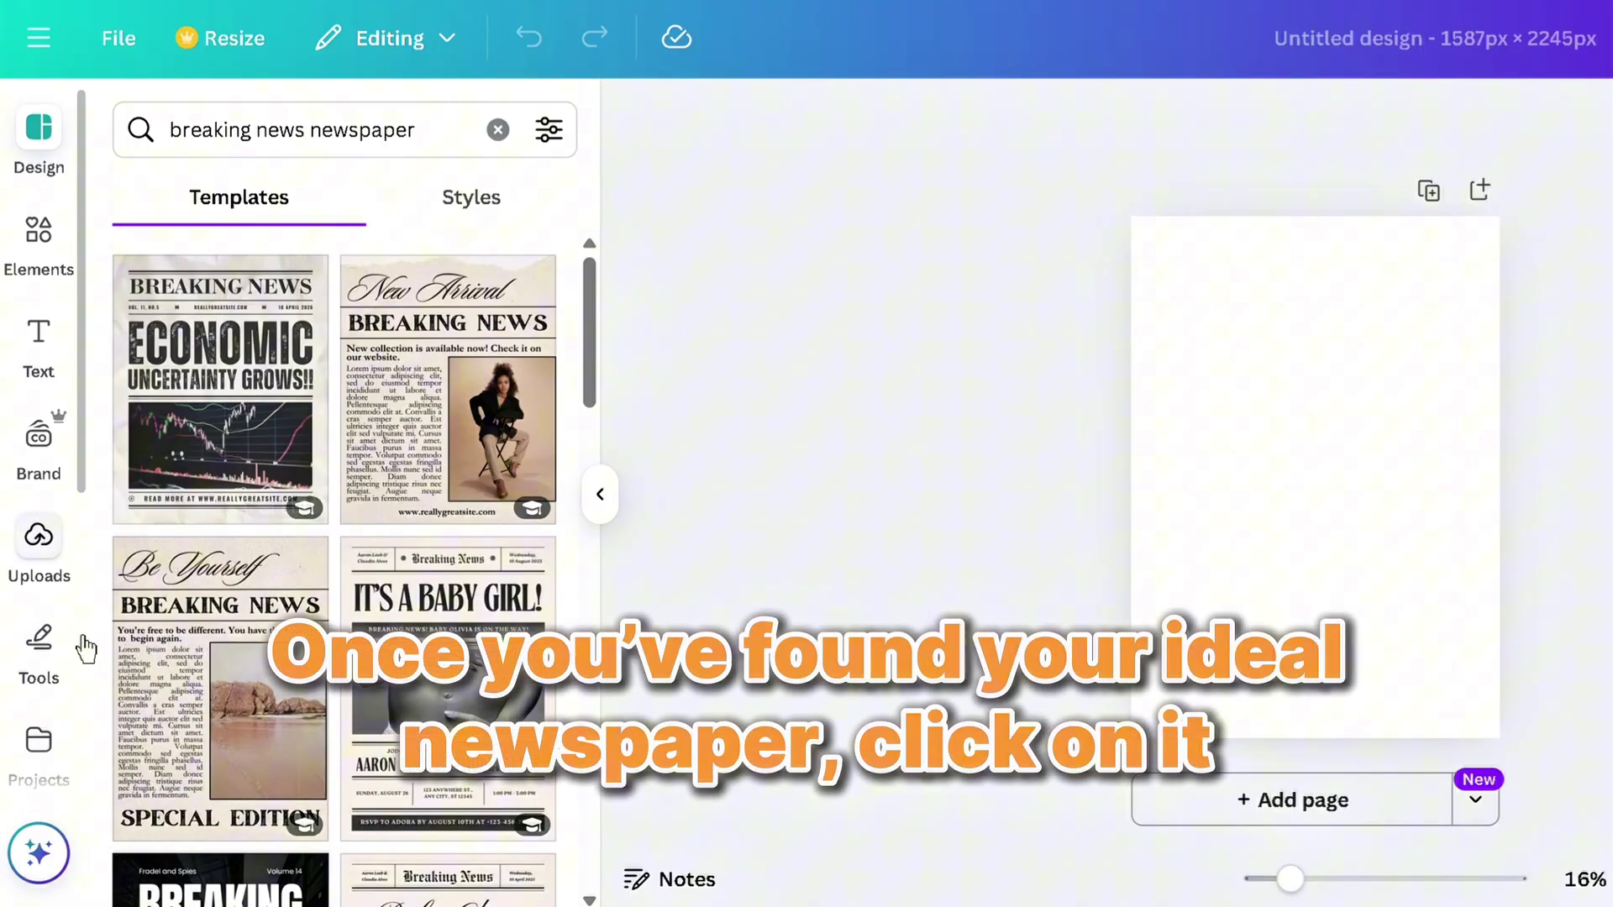
{"action": "left_click", "coordinate": [496, 709]}
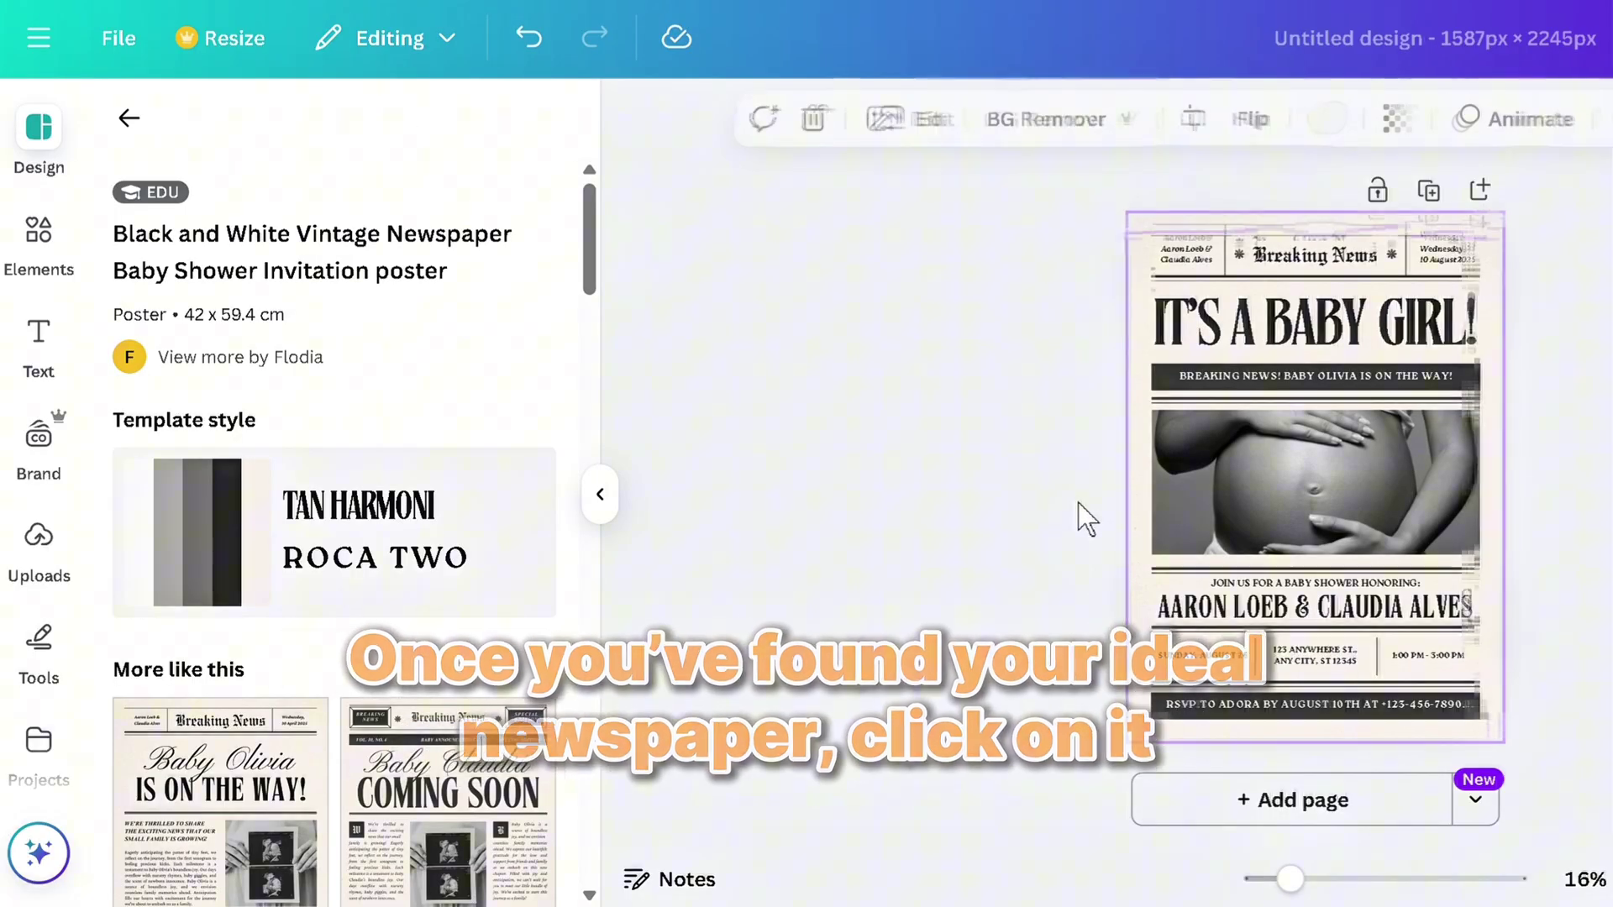
Delete the pregnancy photo and its empty frame, zooming the page view to 25%
{"action": "left_click", "coordinate": [1326, 458]}
{"action": "key", "text": "Delete"}
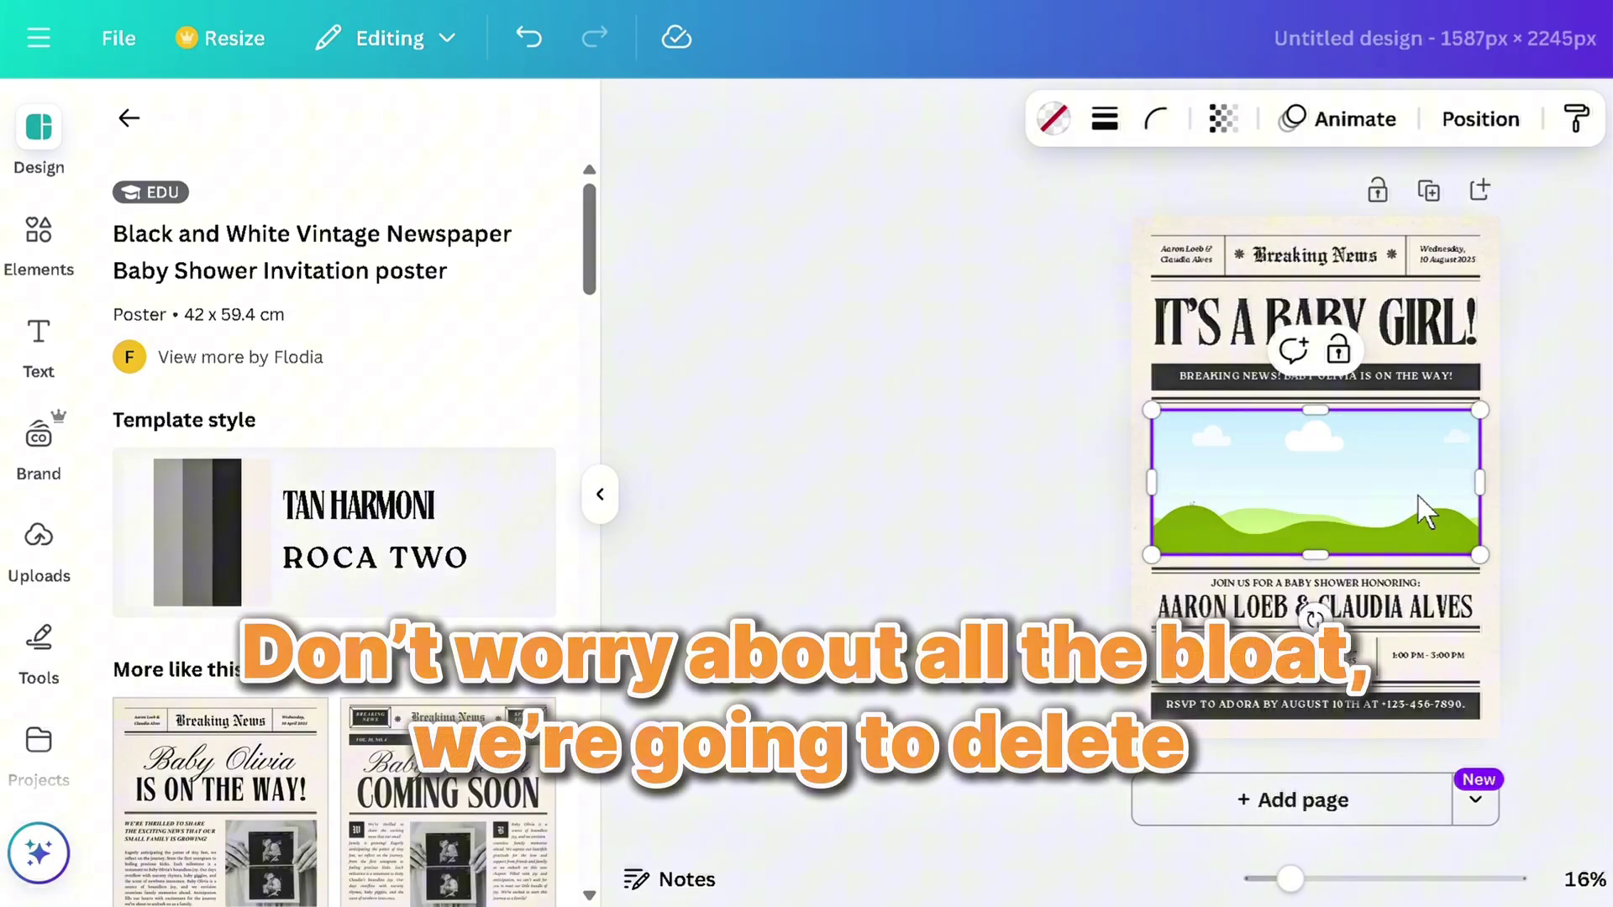
{"action": "key", "text": "Delete"}
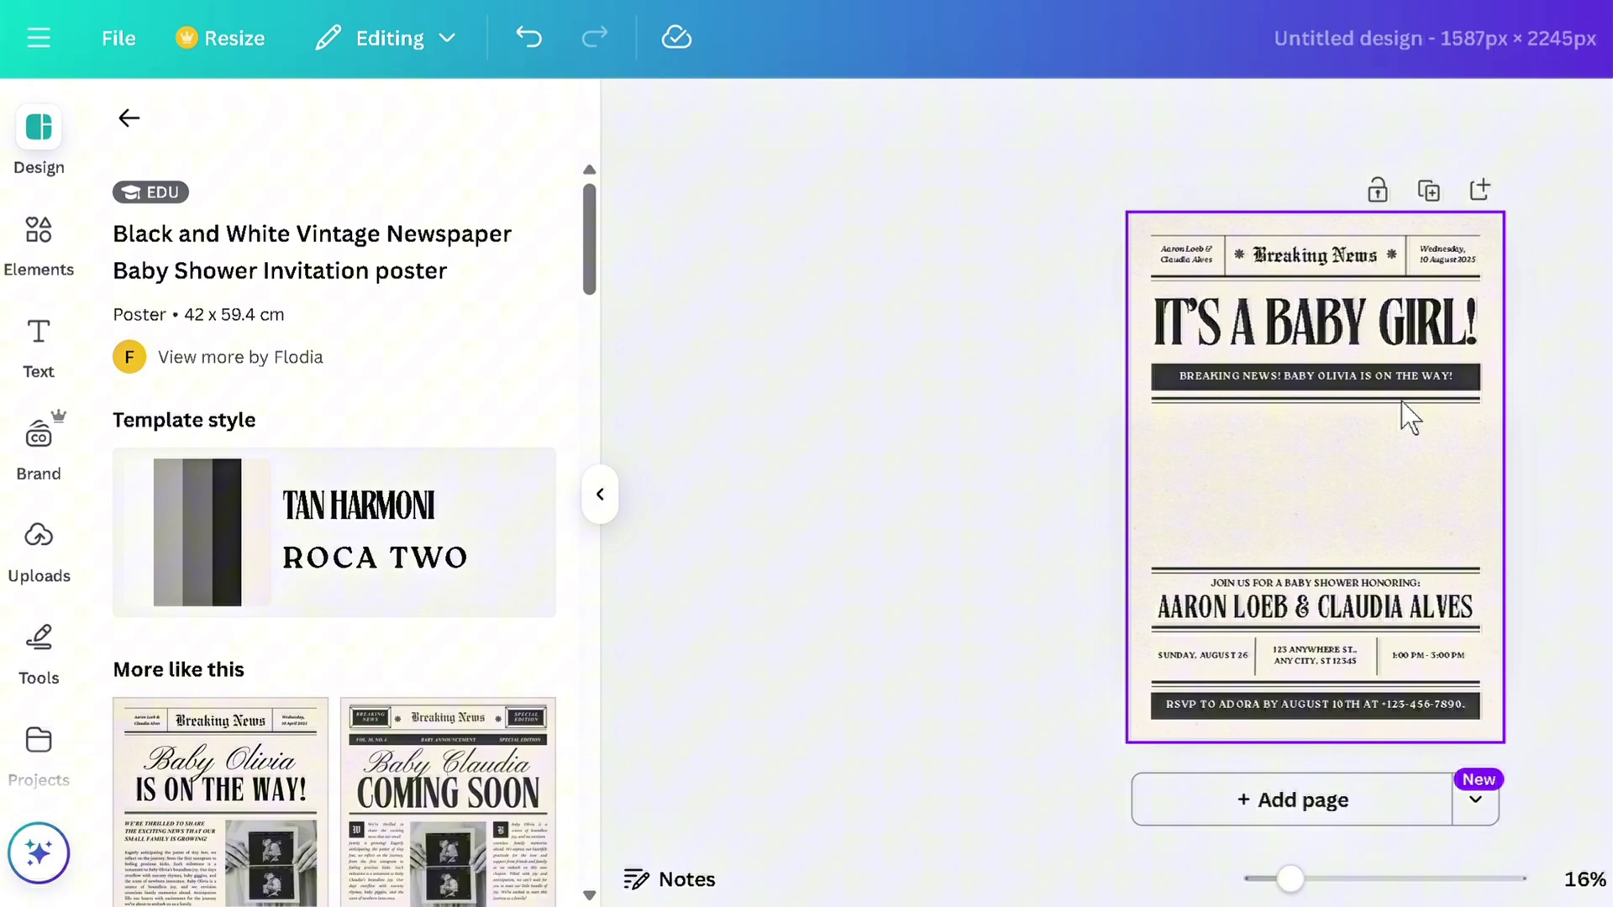
{"action": "key", "text": "ctrl+plus"}
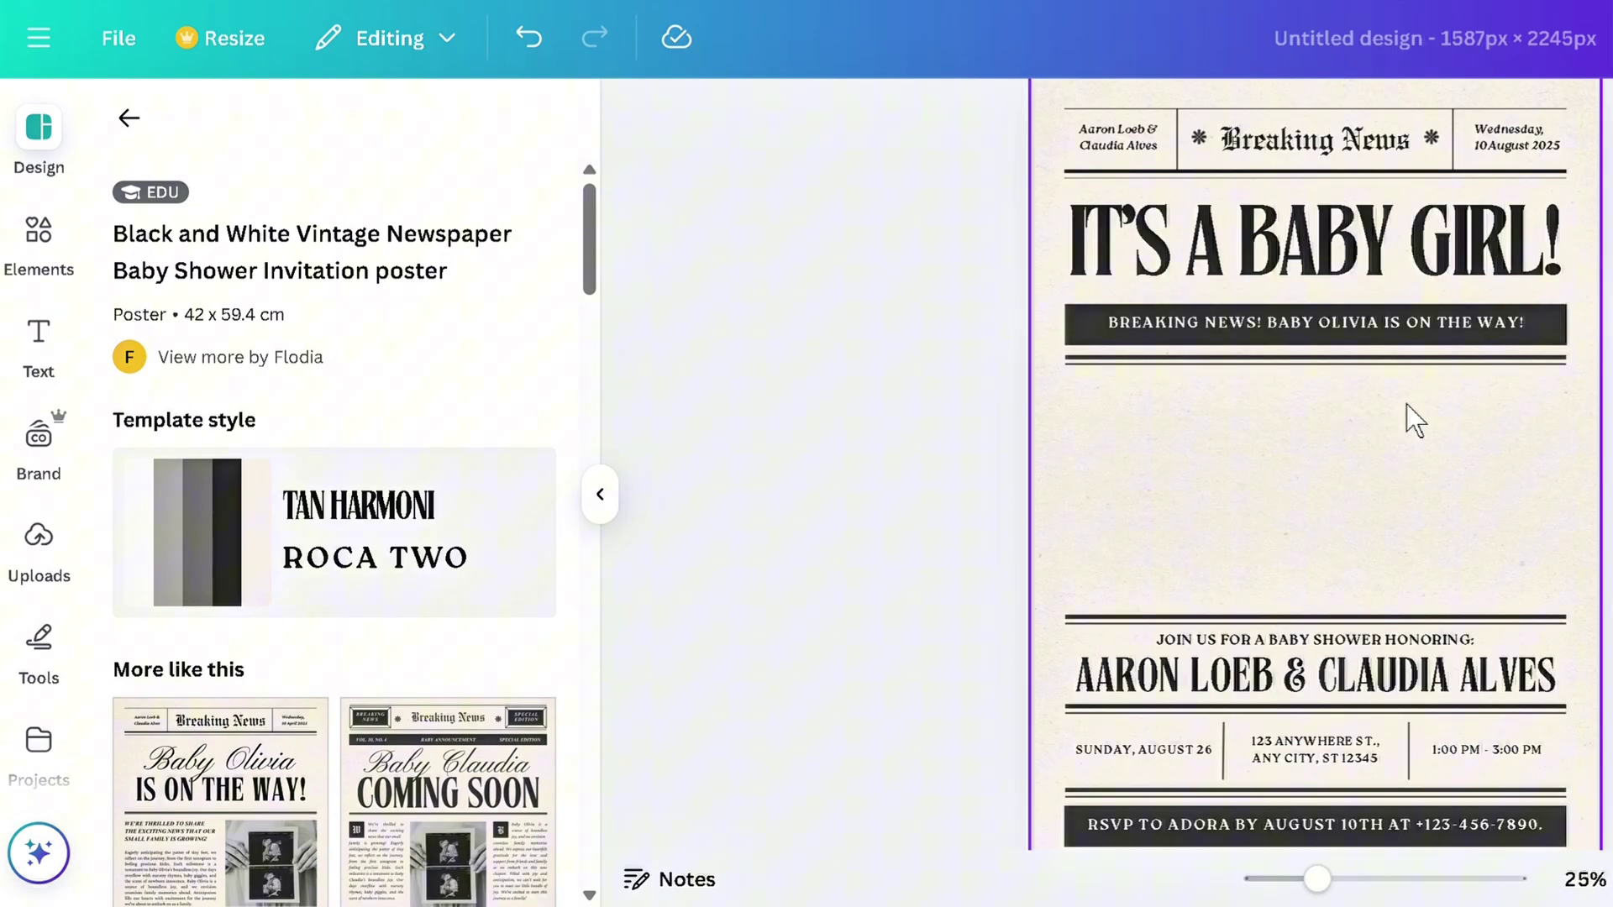
{"action": "left_click", "coordinate": [602, 497]}
Delete the IT'S A BABY GIRL! title, the breaking-news text and the double rule below
{"action": "left_click", "coordinate": [993, 202]}
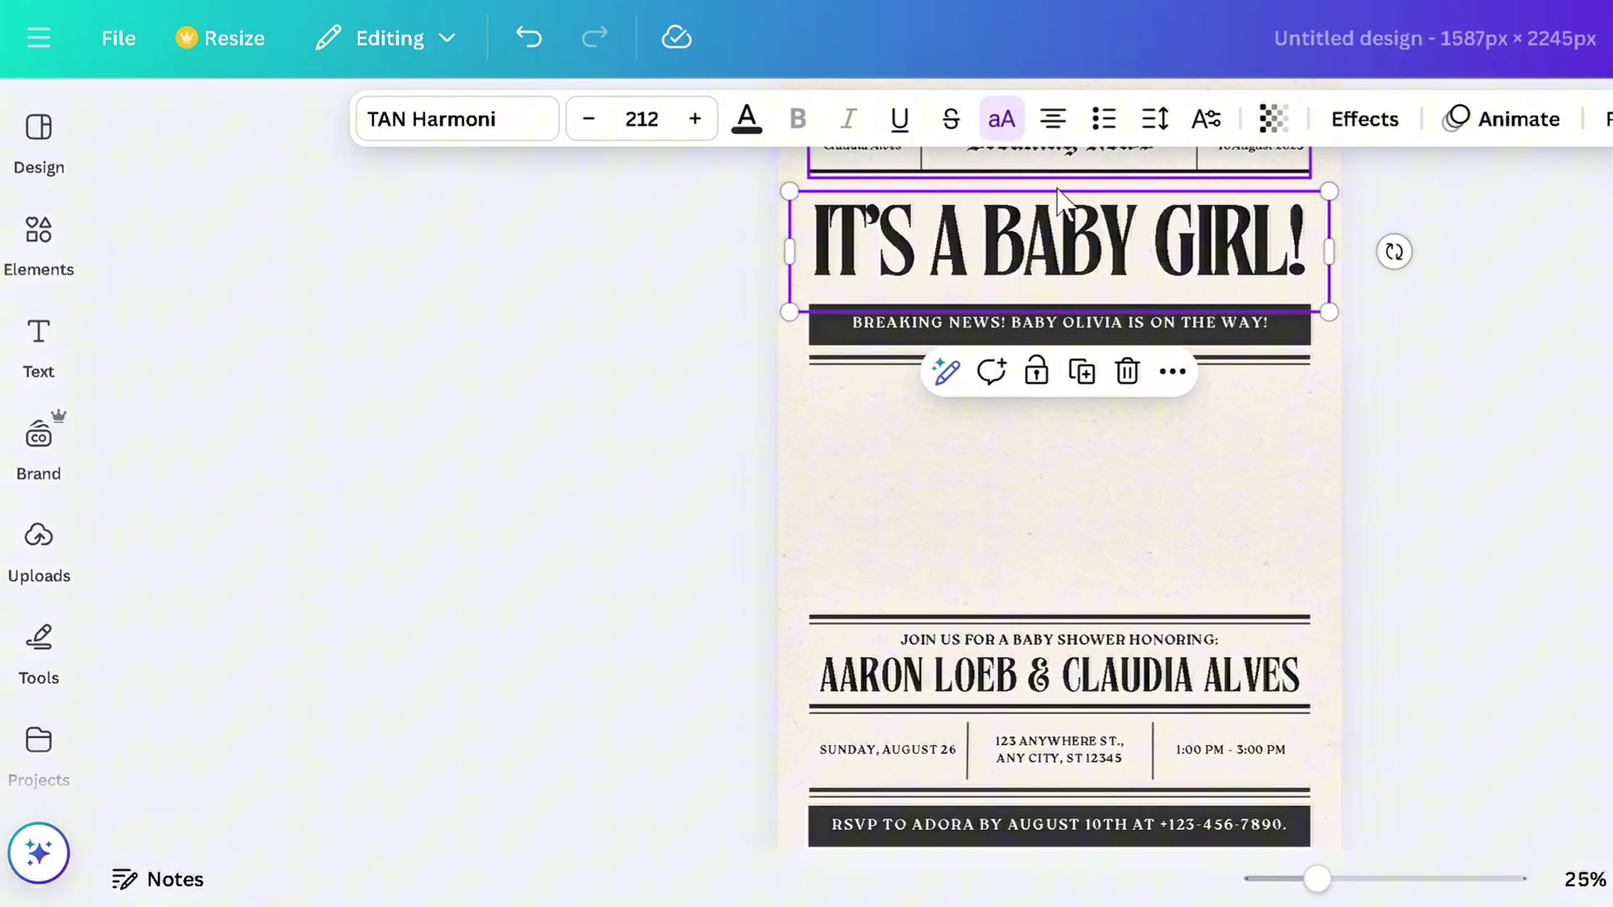
{"action": "scroll", "coordinate": [1486, 320], "scroll_direction": "up", "scroll_amount": 2}
{"action": "key", "text": "Delete"}
{"action": "left_click", "coordinate": [1042, 457]}
{"action": "key", "text": "Delete"}
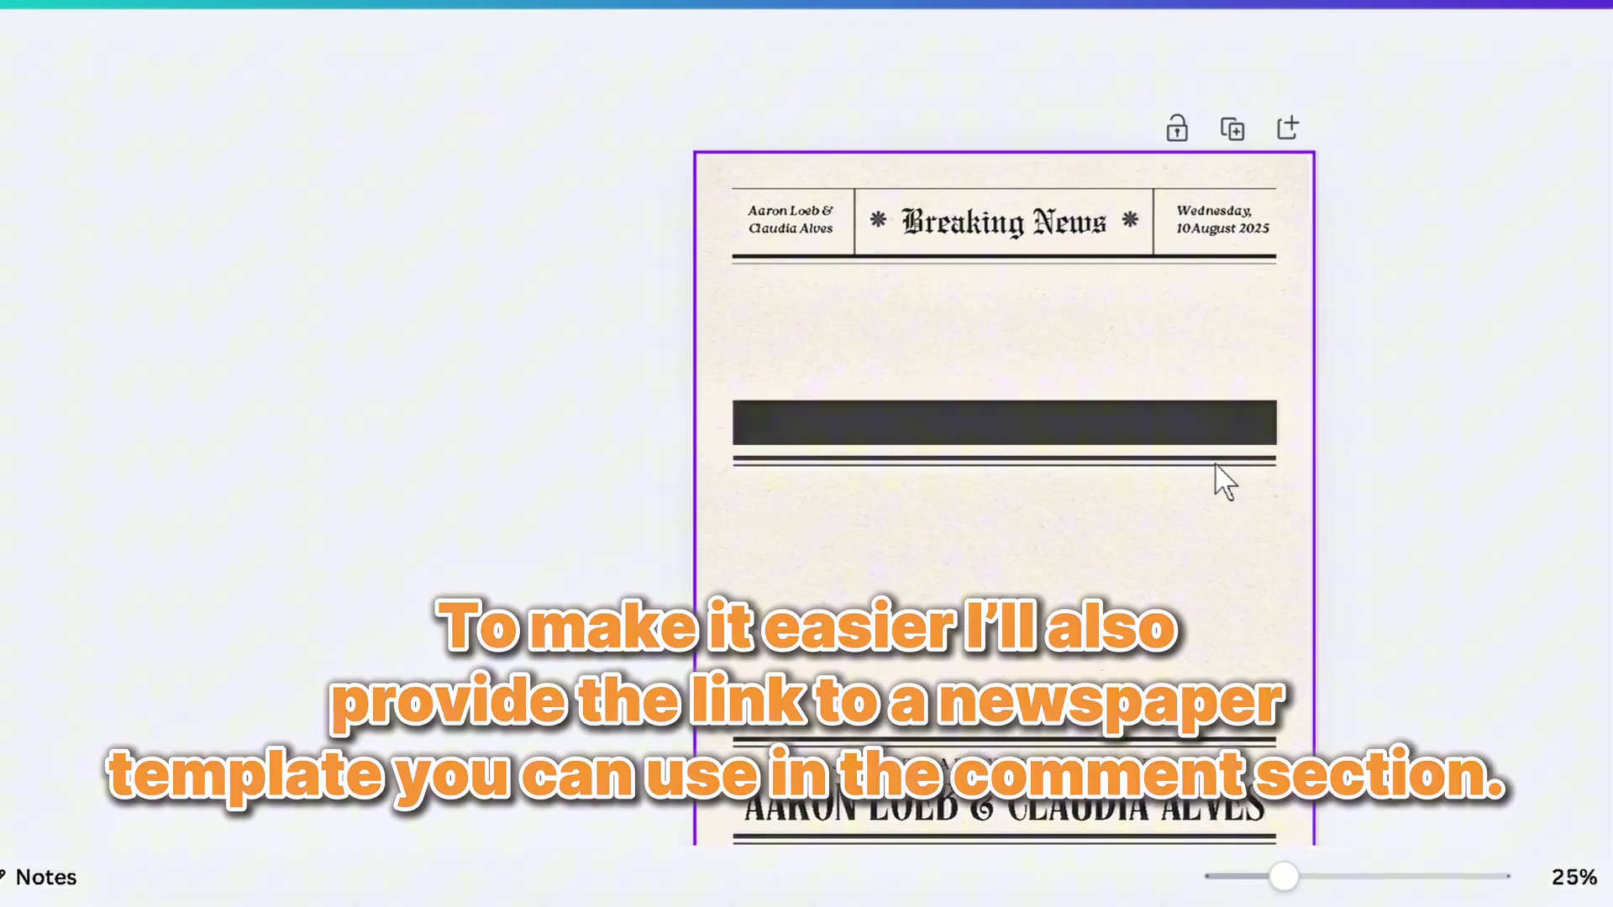
{"action": "left_click", "coordinate": [1143, 460]}
{"action": "key", "text": "Delete"}
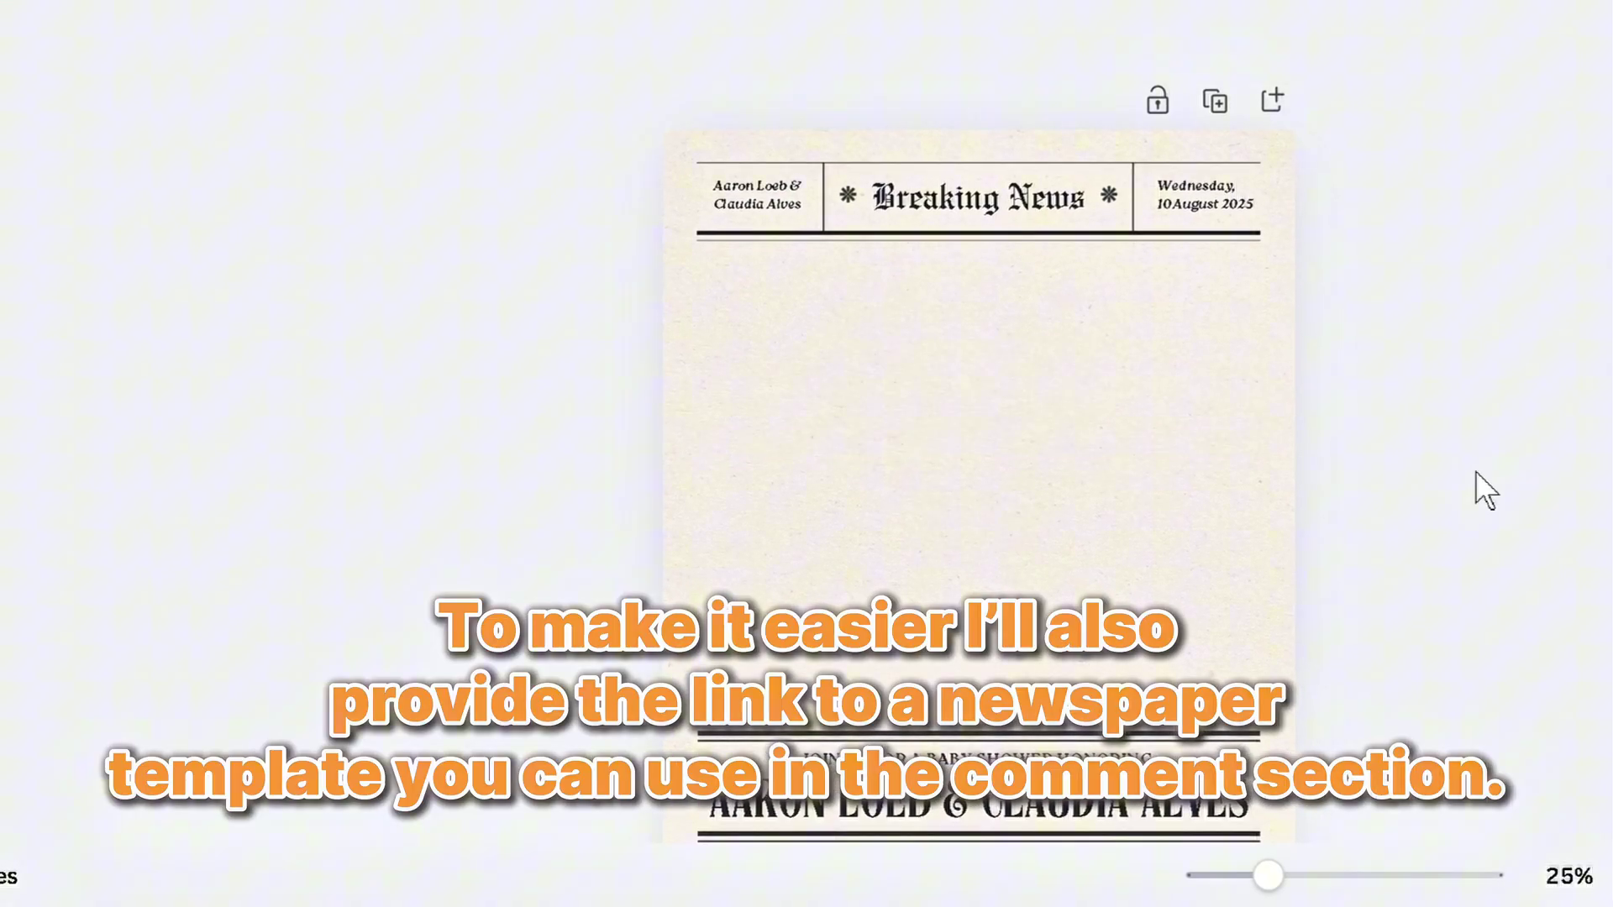
Delete the JOIN US text, the names text and the rule lines around them
{"action": "scroll", "coordinate": [1475, 470], "scroll_direction": "down", "scroll_amount": 2}
{"action": "left_click", "coordinate": [1021, 588]}
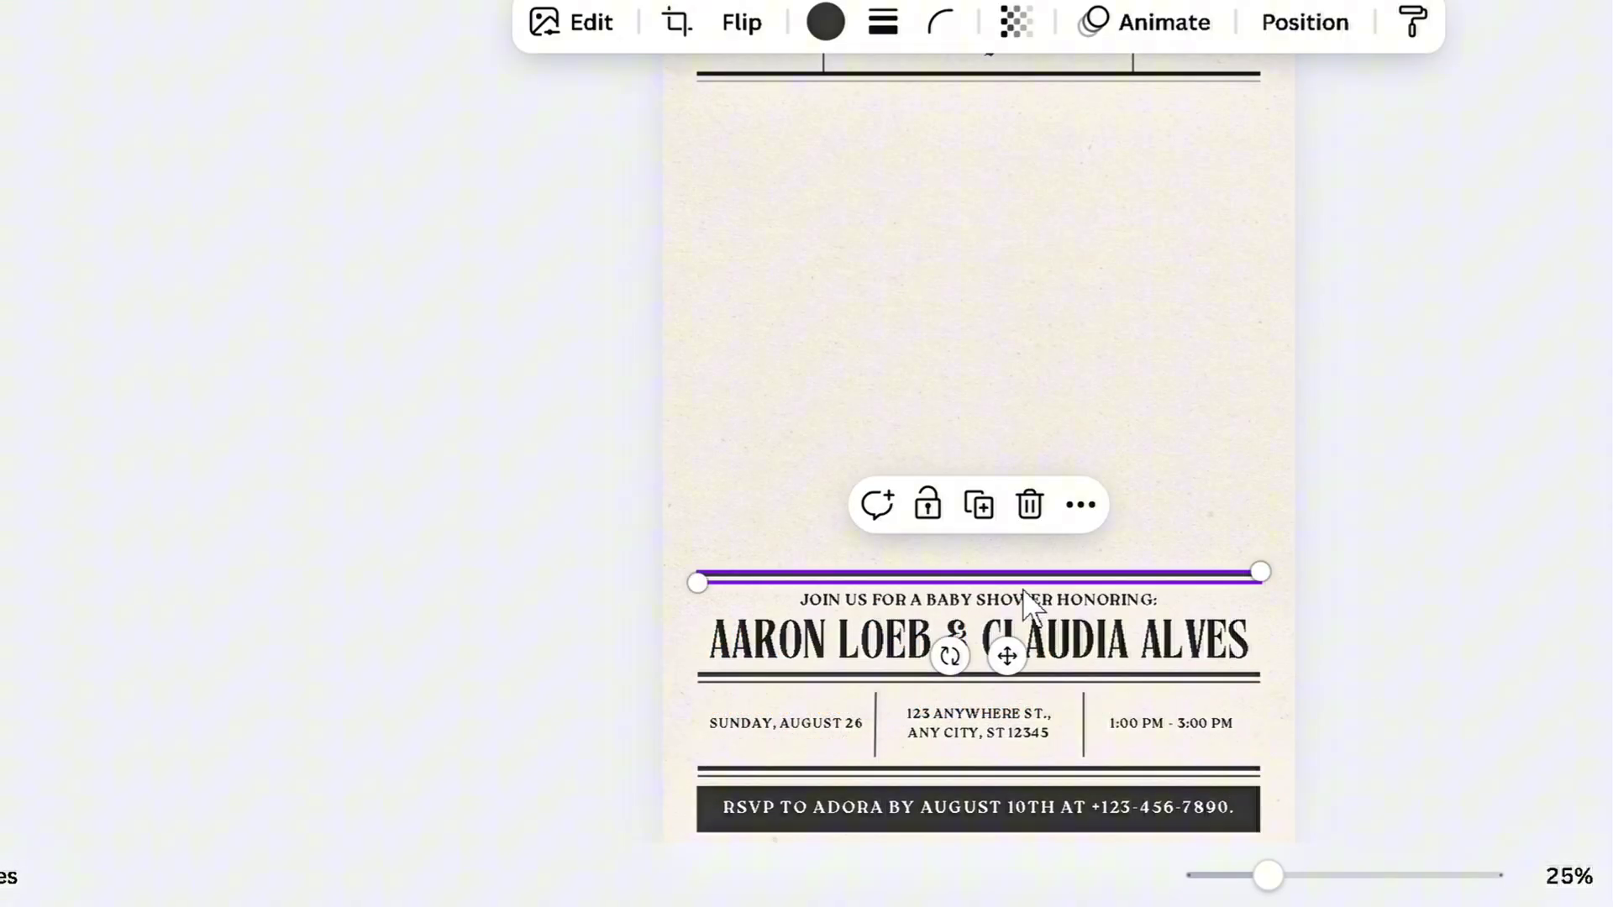
{"action": "left_click", "coordinate": [989, 605], "text": "shift"}
{"action": "left_click", "coordinate": [1033, 642], "text": "shift"}
{"action": "left_click", "coordinate": [1070, 680], "text": "shift"}
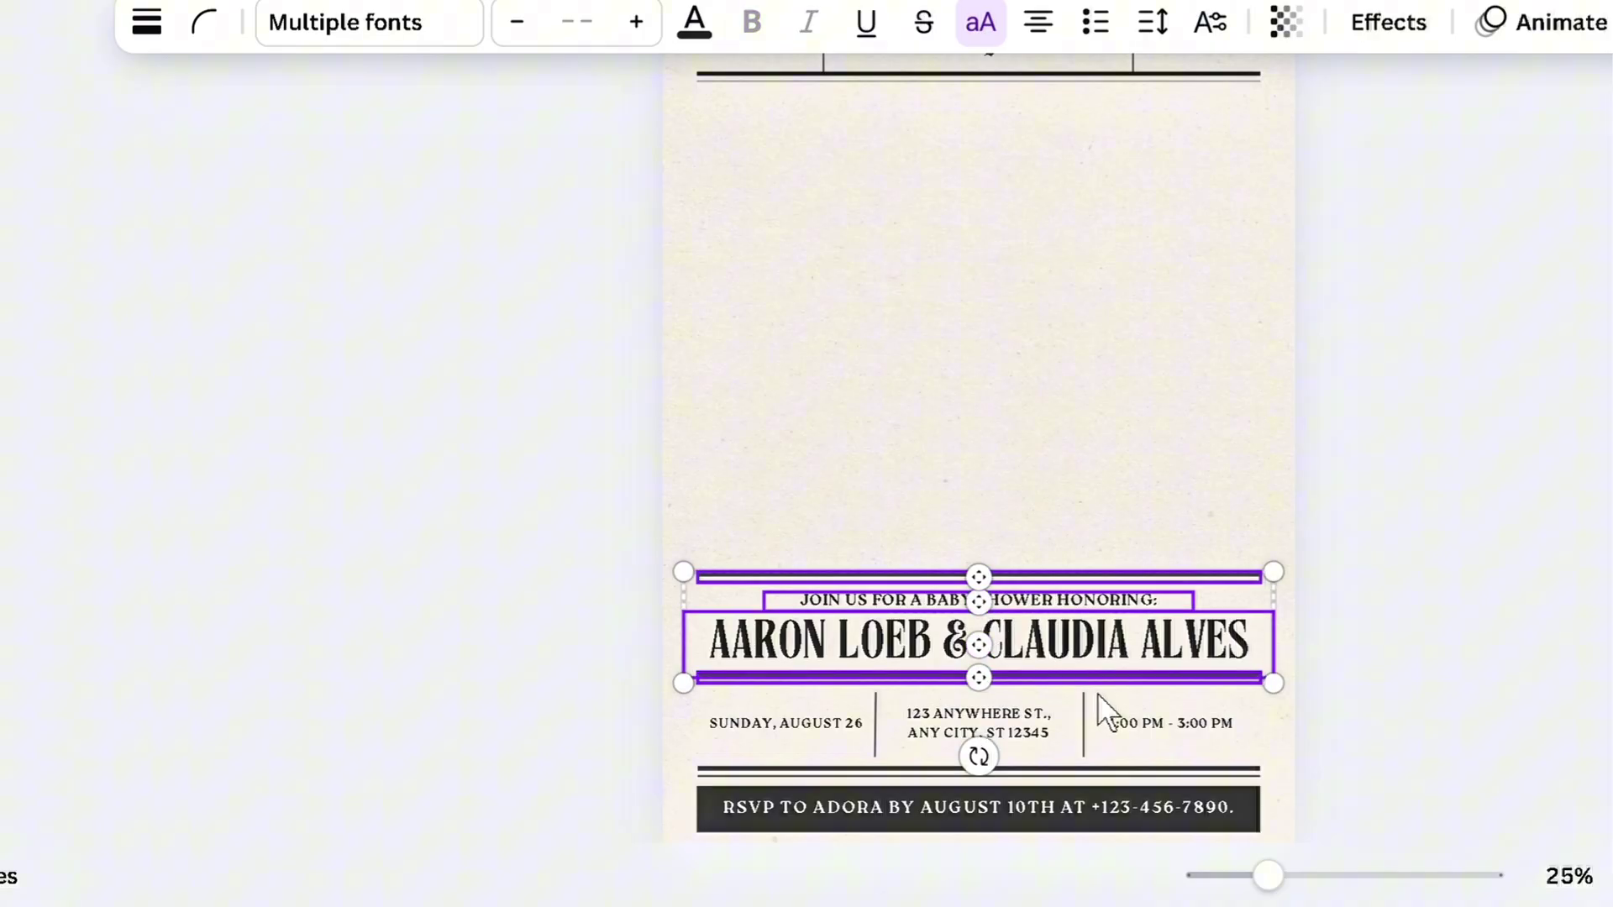
{"action": "key", "text": "Delete"}
Delete the RSVP text, its dark bar and the thin double rule line
{"action": "scroll", "coordinate": [878, 748], "scroll_direction": "down", "scroll_amount": 2}
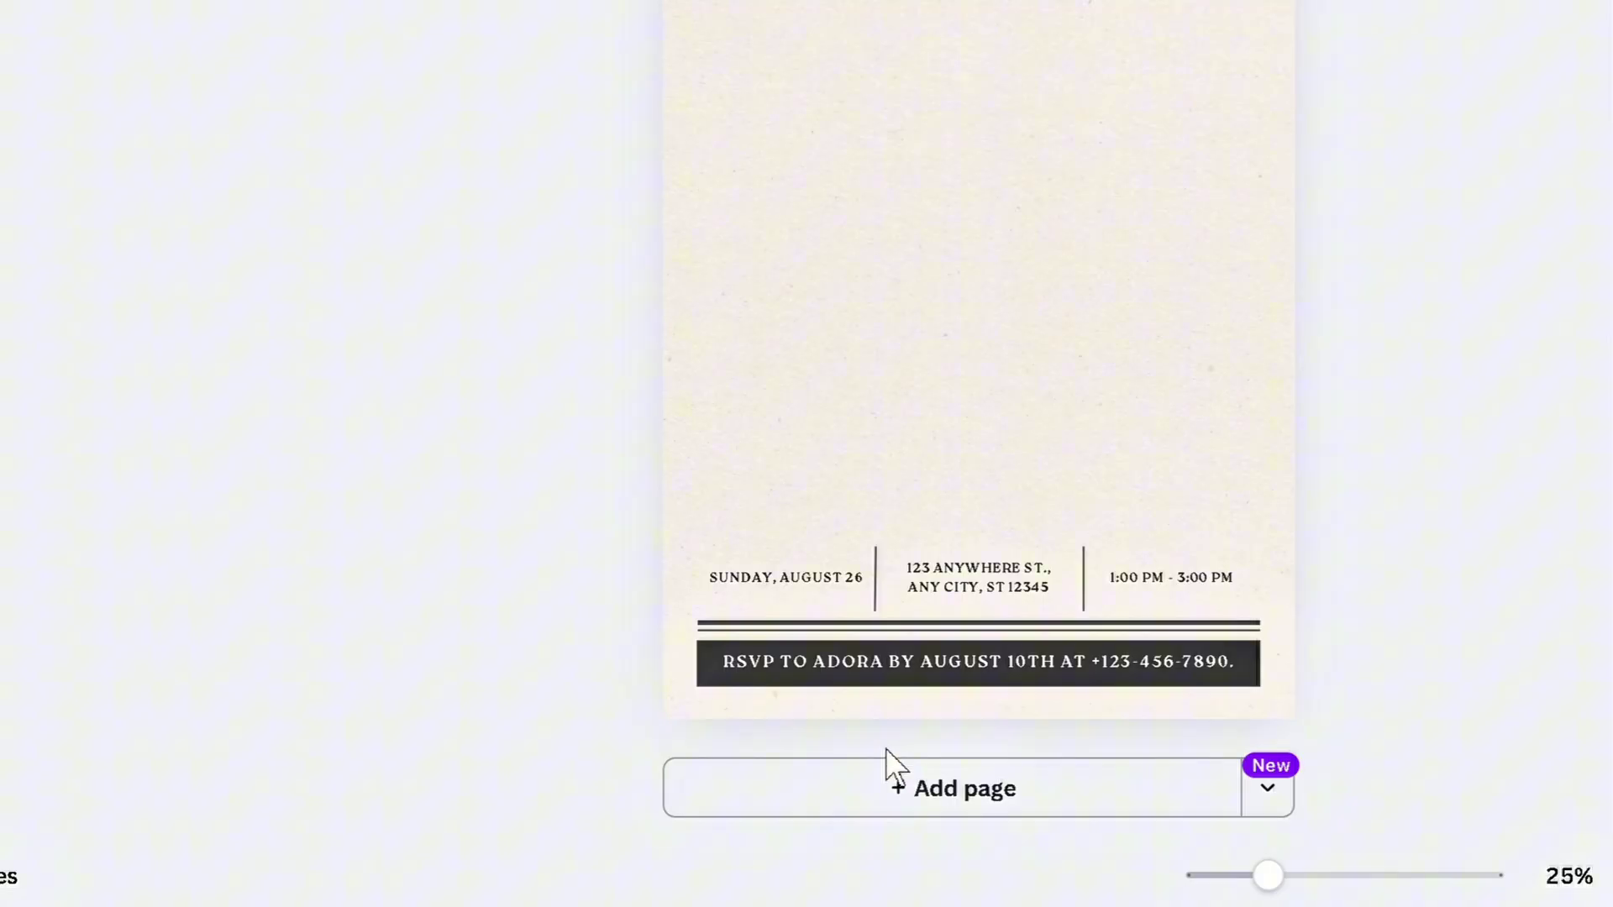
{"action": "left_click", "coordinate": [869, 688]}
{"action": "key", "text": "Delete"}
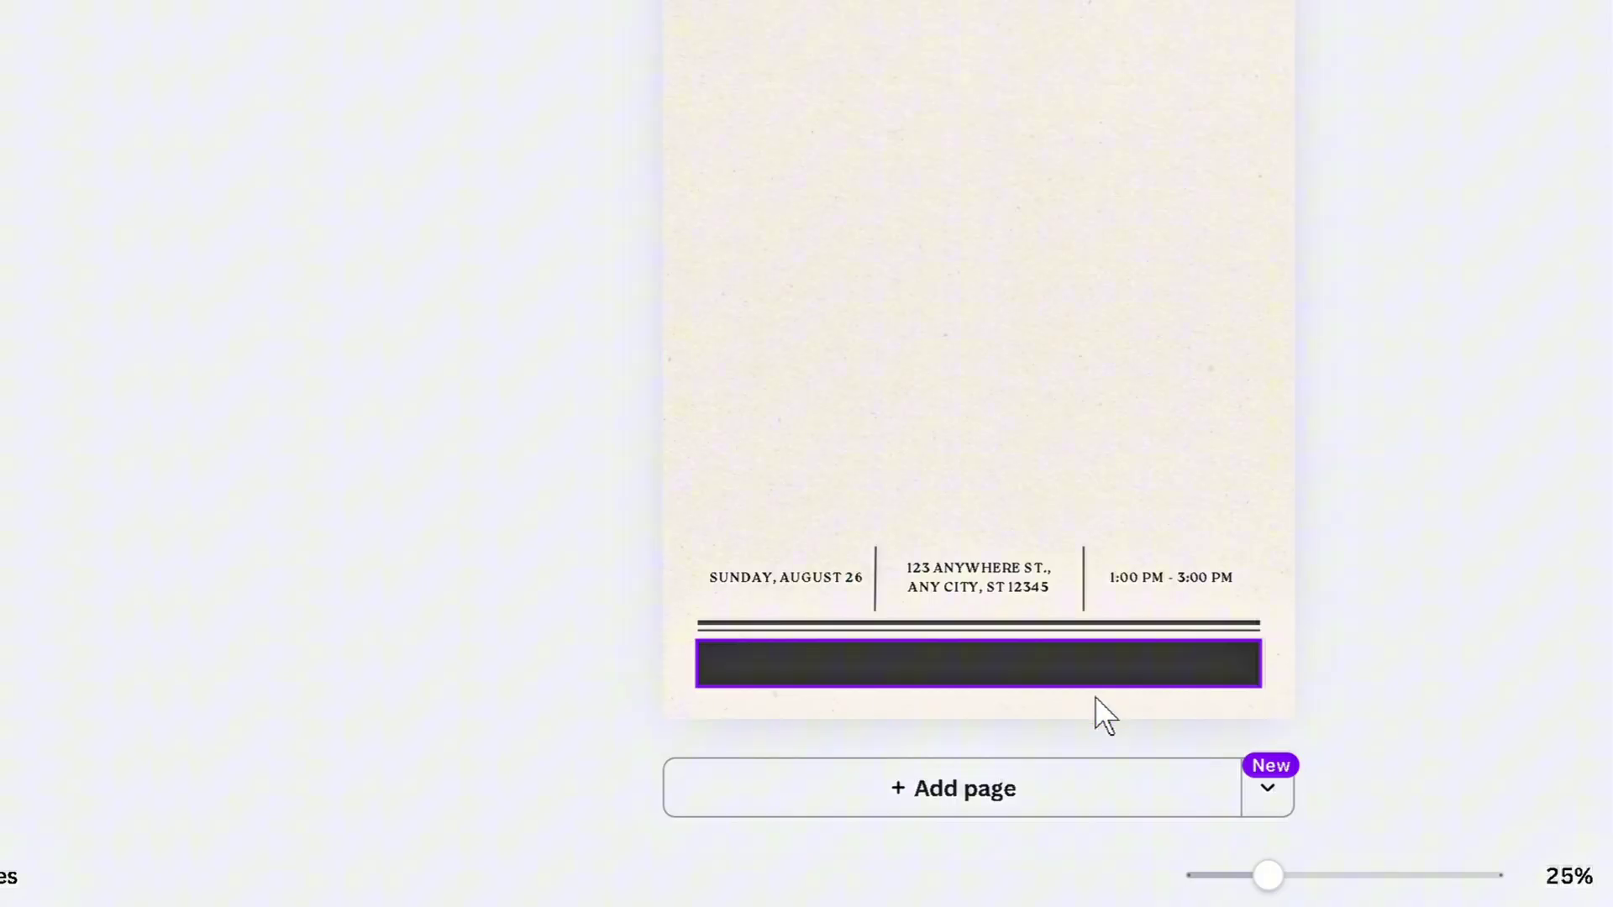
{"action": "left_click", "coordinate": [1042, 671]}
{"action": "key", "text": "Delete"}
{"action": "left_click", "coordinate": [1019, 626]}
{"action": "key", "text": "Delete"}
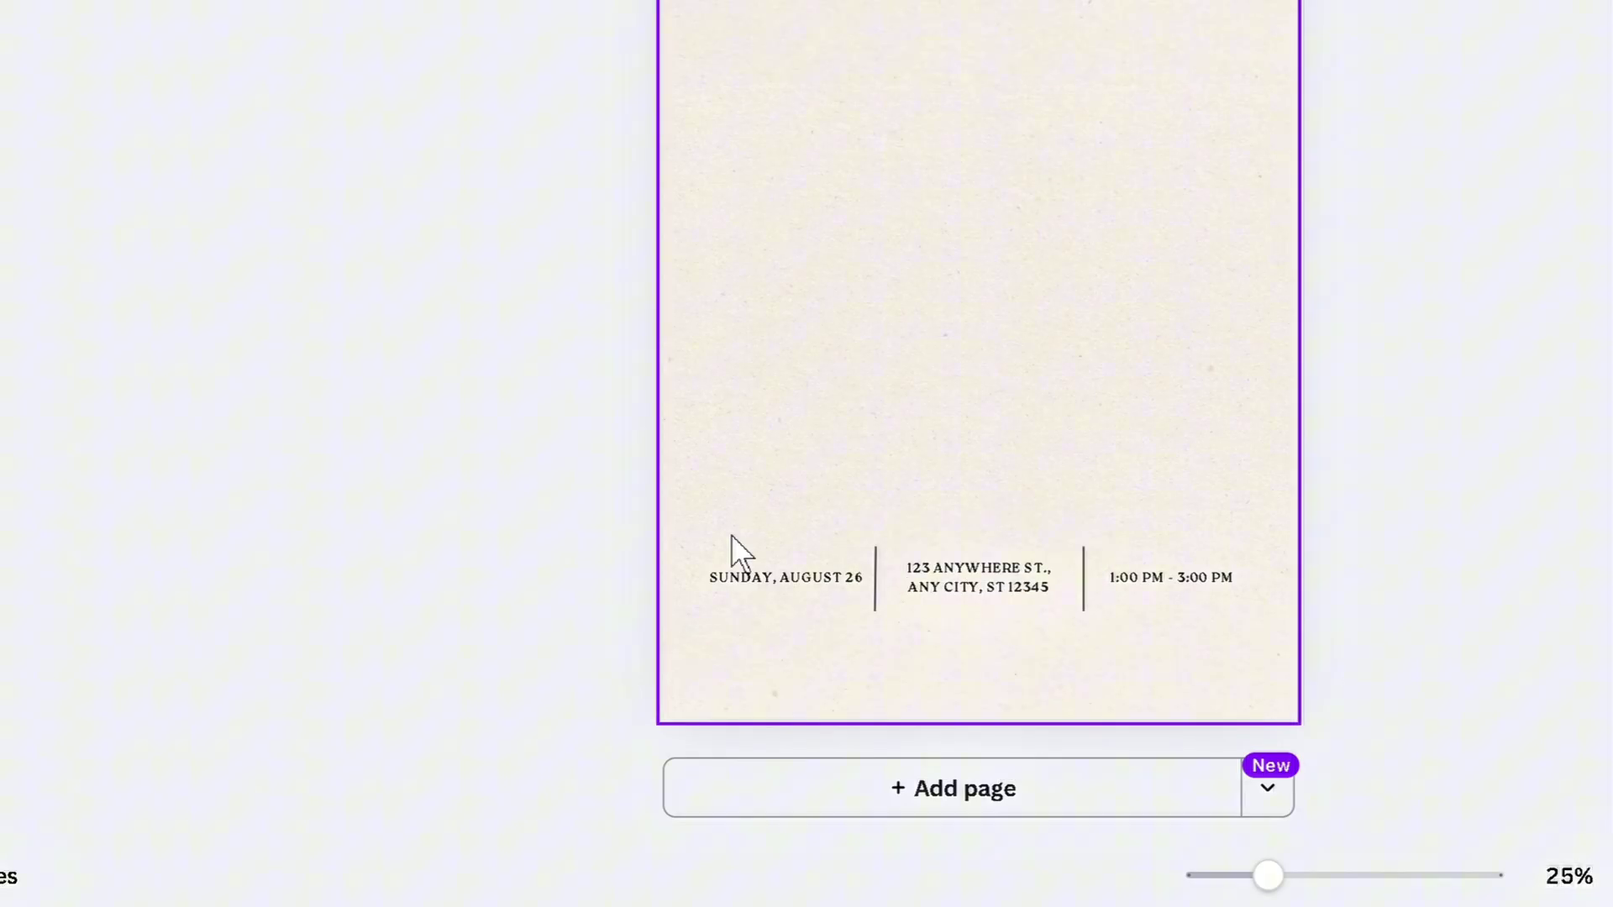
Check the SUNDAY, AUGUST 26 date, address text and header group, leaving them in place
{"action": "left_click", "coordinate": [858, 592]}
{"action": "left_click", "coordinate": [974, 597]}
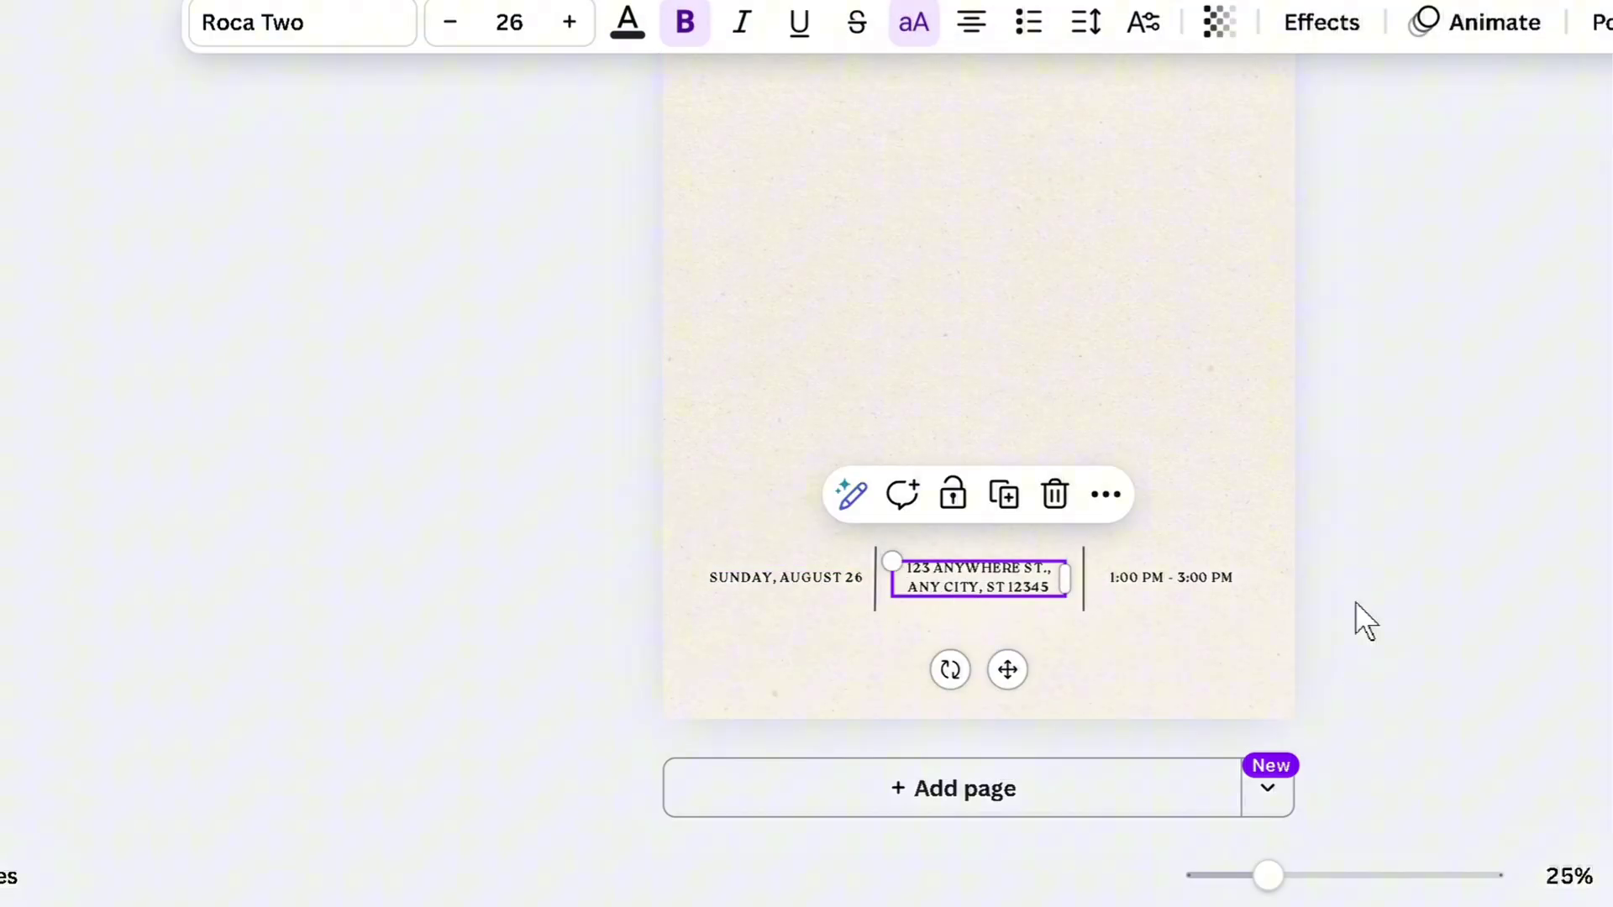
{"action": "left_click", "coordinate": [1428, 609]}
{"action": "scroll", "coordinate": [1555, 616], "scroll_direction": "up", "scroll_amount": 5}
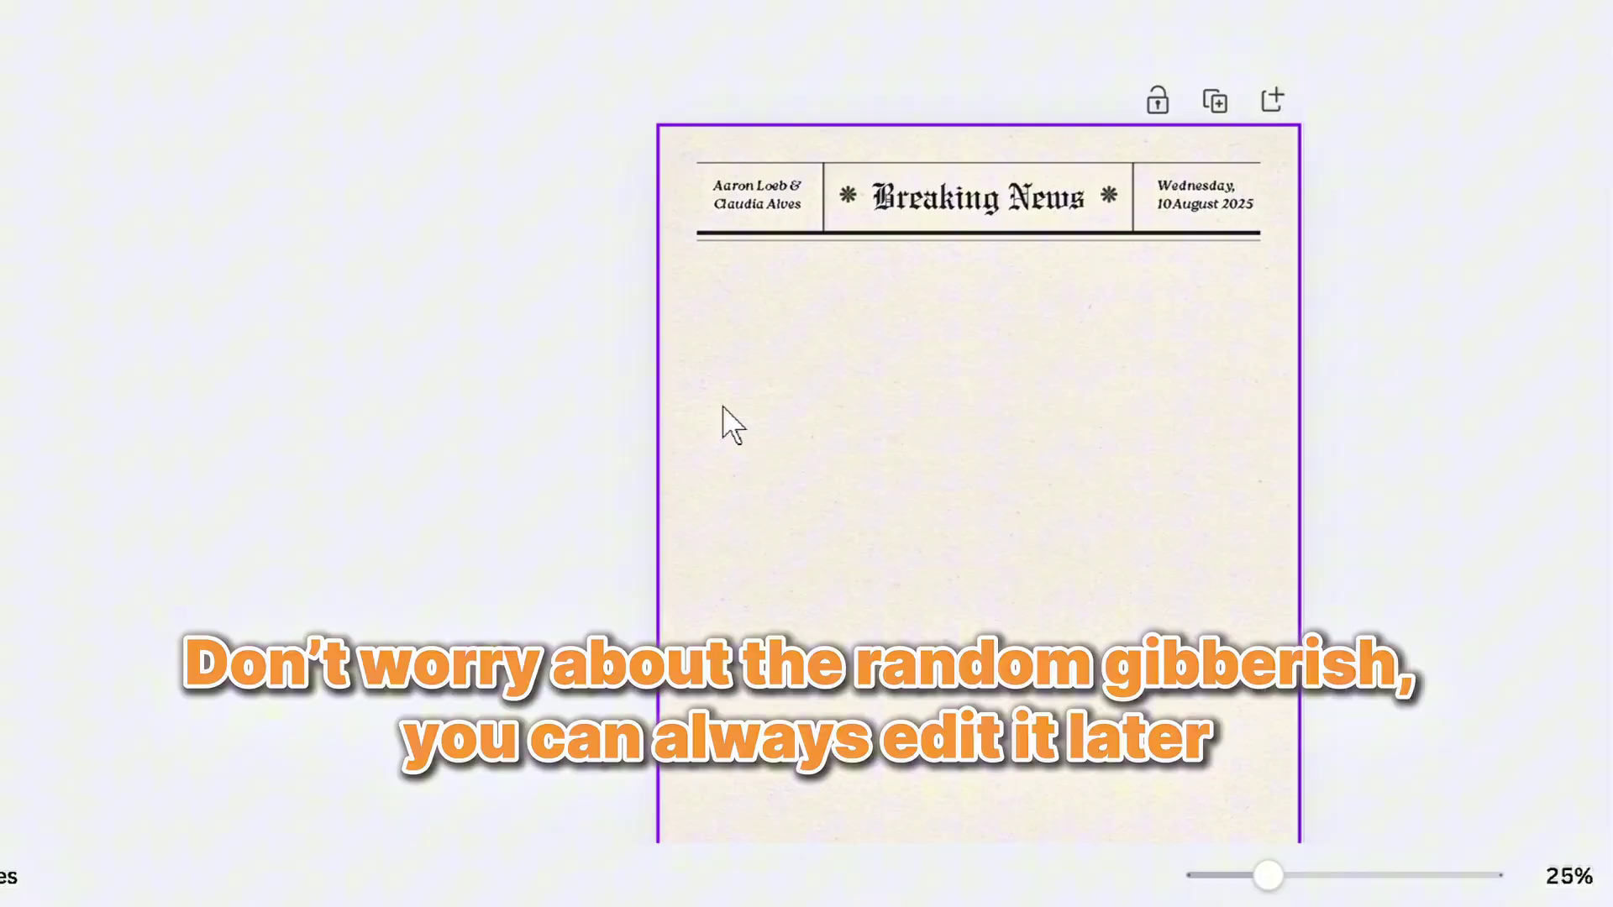
{"action": "scroll", "coordinate": [799, 445], "scroll_direction": "down", "scroll_amount": 2}
{"action": "scroll", "coordinate": [800, 445], "scroll_direction": "up", "scroll_amount": 2}
{"action": "left_click_drag", "start_coordinate": [537, 154], "coordinate": [1554, 489]}
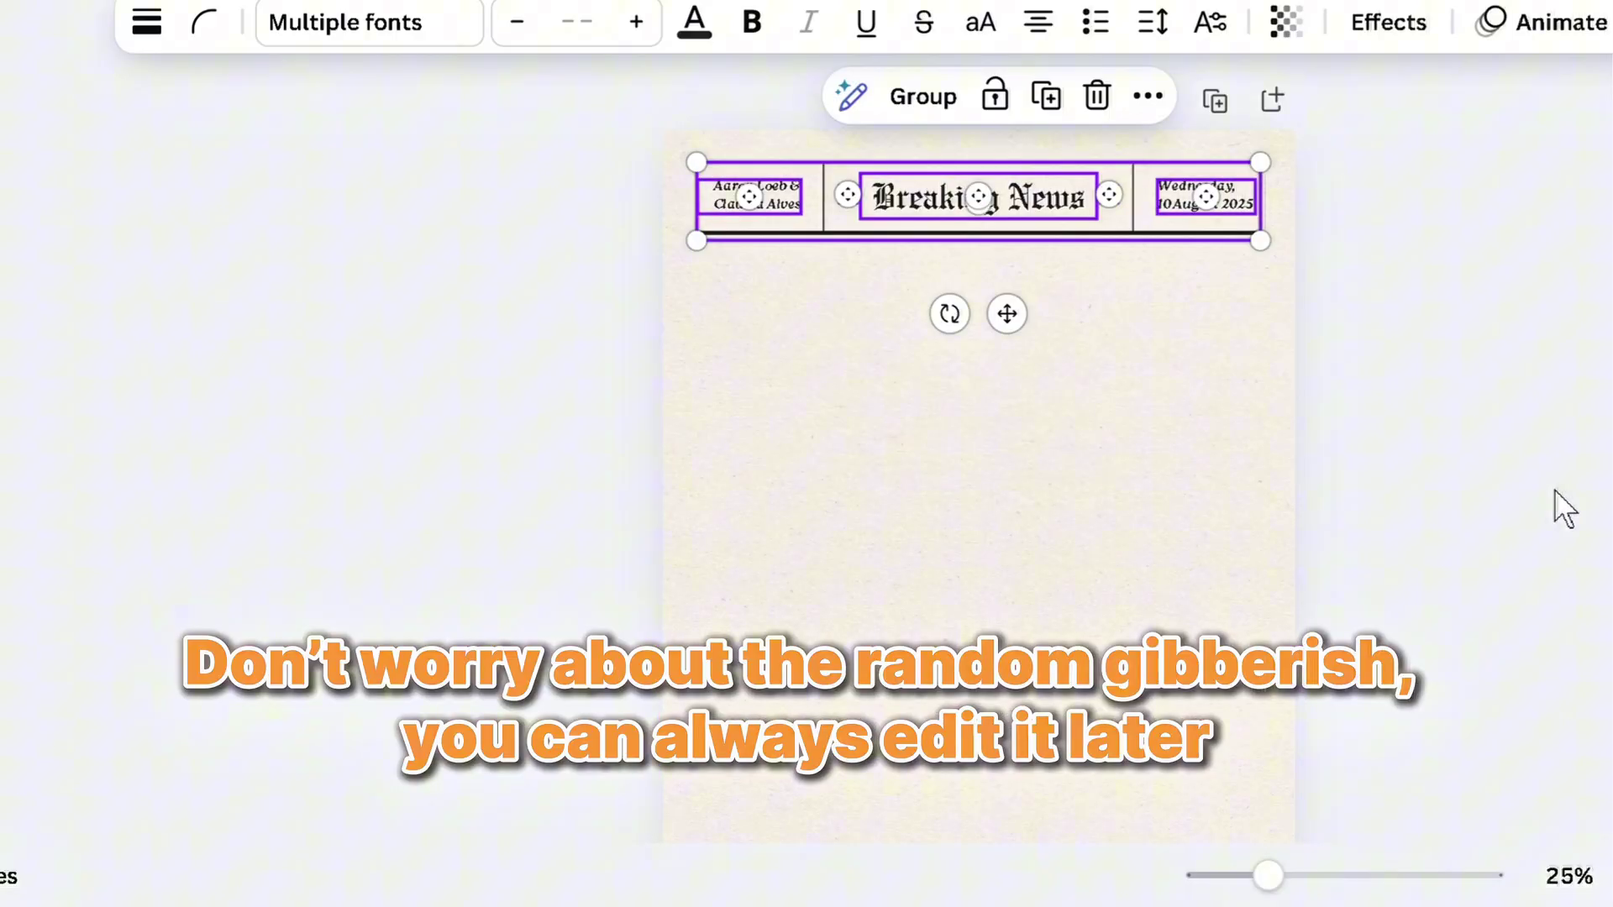
{"action": "left_click", "coordinate": [1554, 488]}
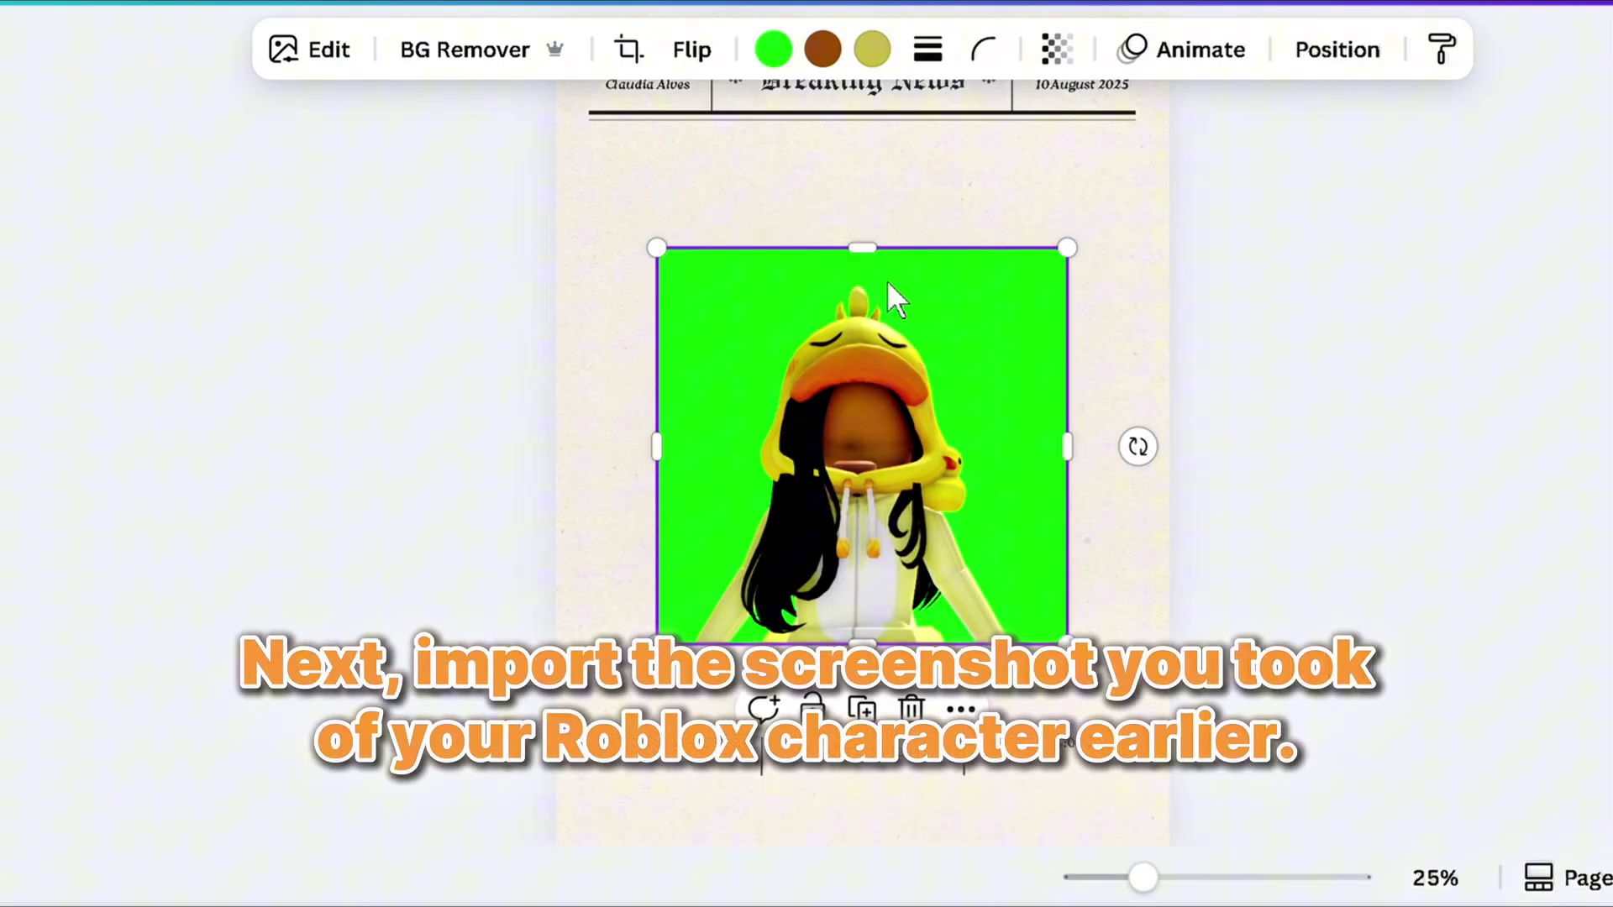
Move the character image up and stretch it taller, wider and lower across the poster's middle
{"action": "left_click_drag", "start_coordinate": [880, 239], "coordinate": [884, 304]}
{"action": "left_click_drag", "start_coordinate": [883, 189], "coordinate": [883, 165]}
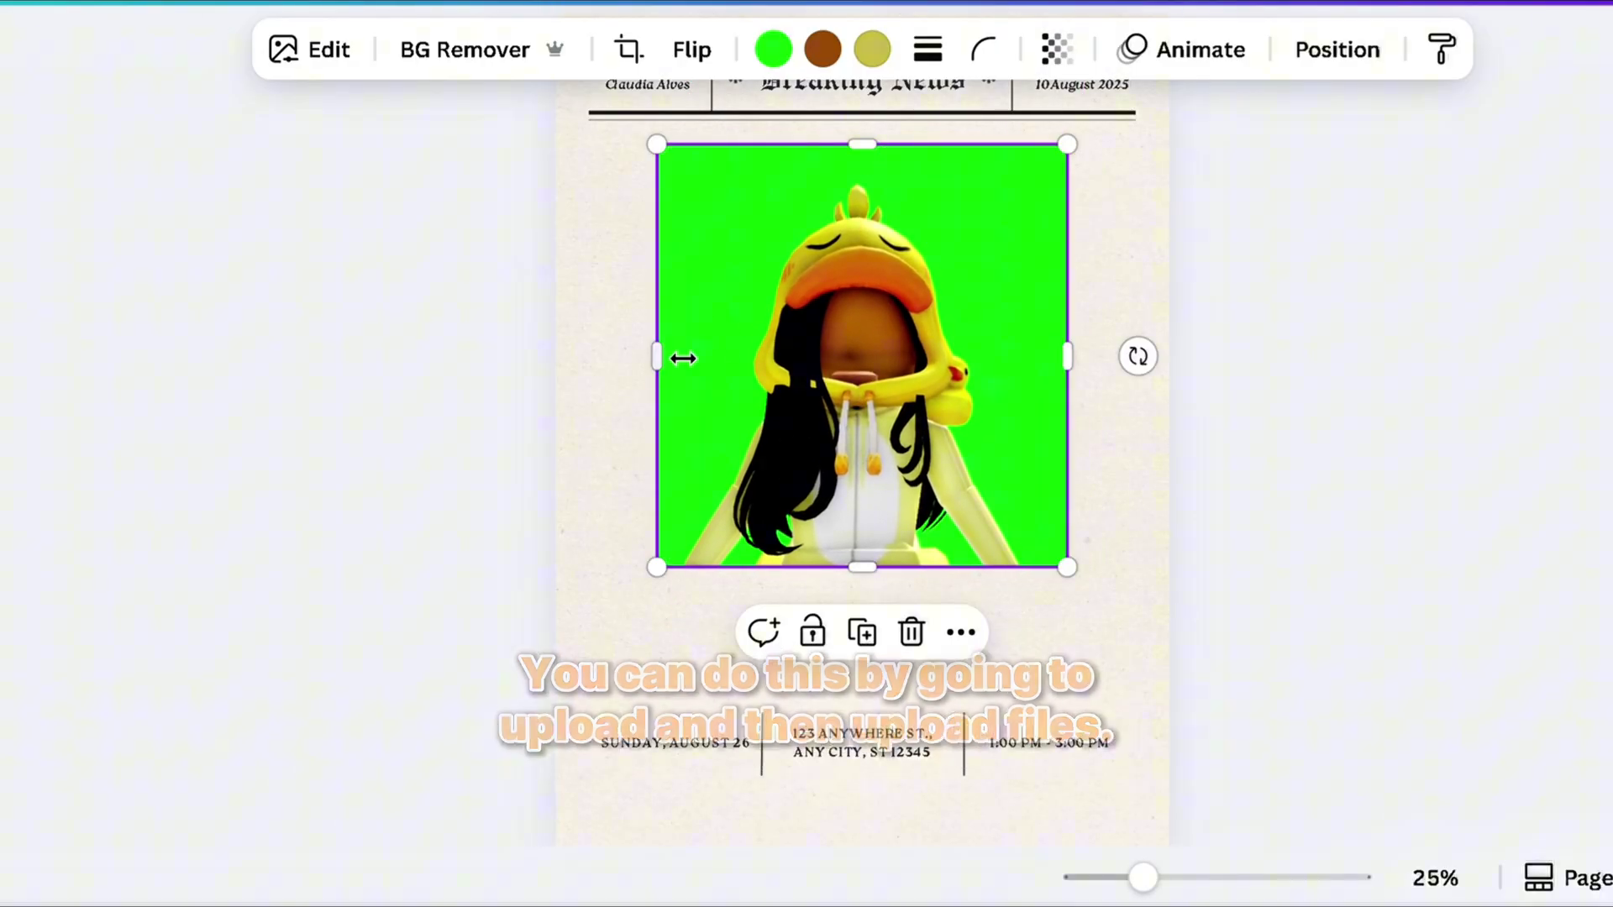
{"action": "left_click_drag", "start_coordinate": [668, 362], "coordinate": [607, 366]}
{"action": "left_click_drag", "start_coordinate": [1086, 370], "coordinate": [1154, 364]}
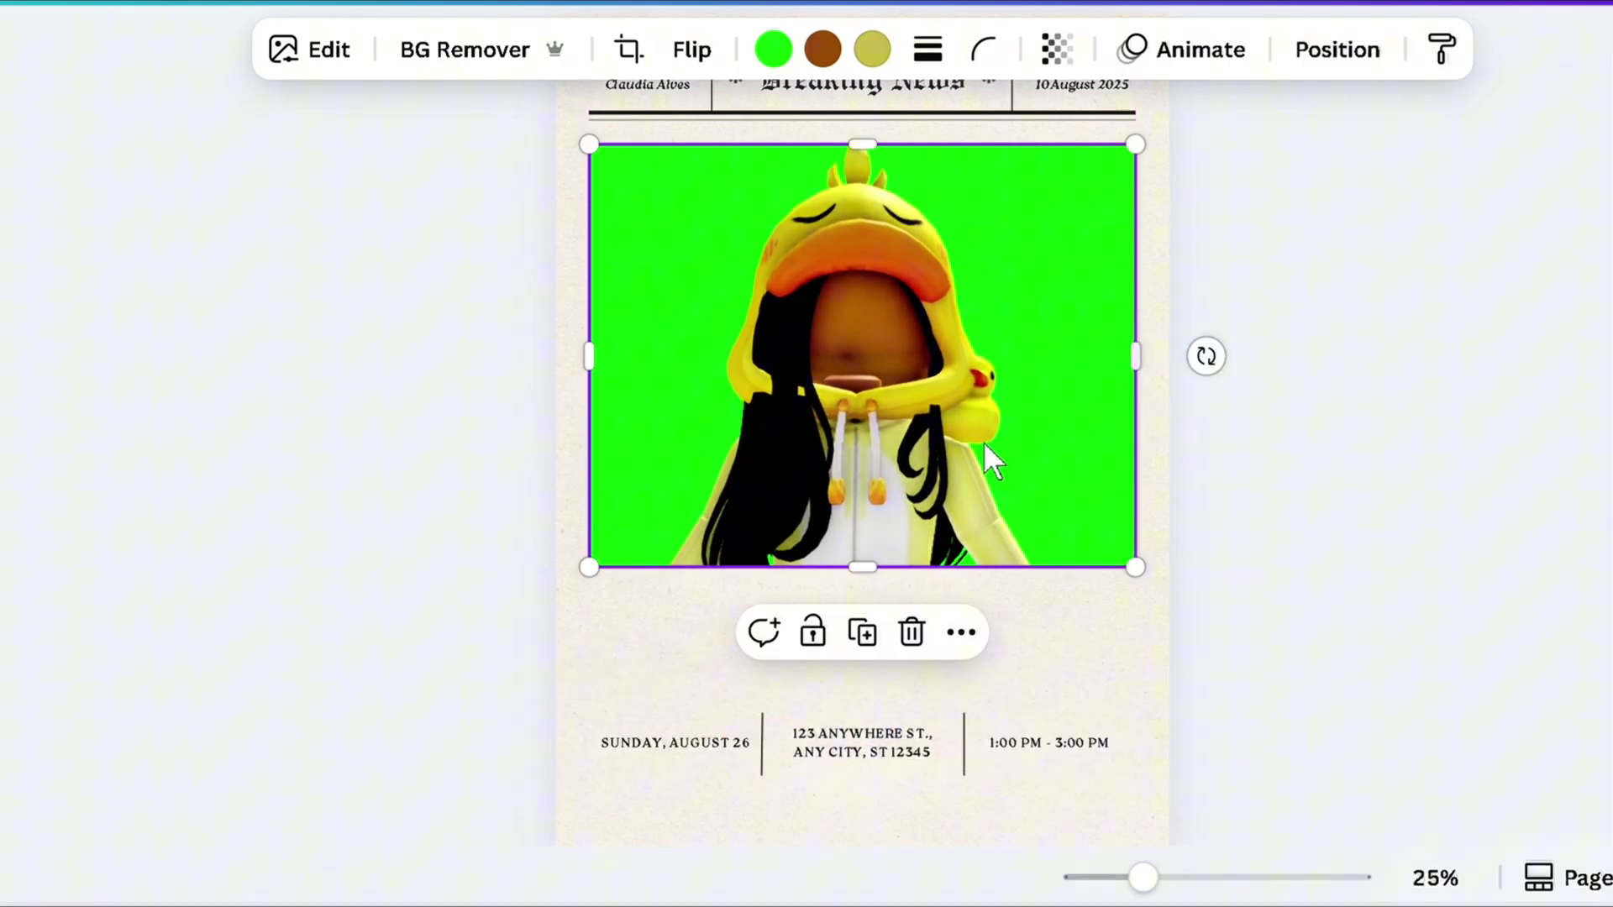
{"action": "left_click_drag", "start_coordinate": [864, 591], "coordinate": [910, 634]}
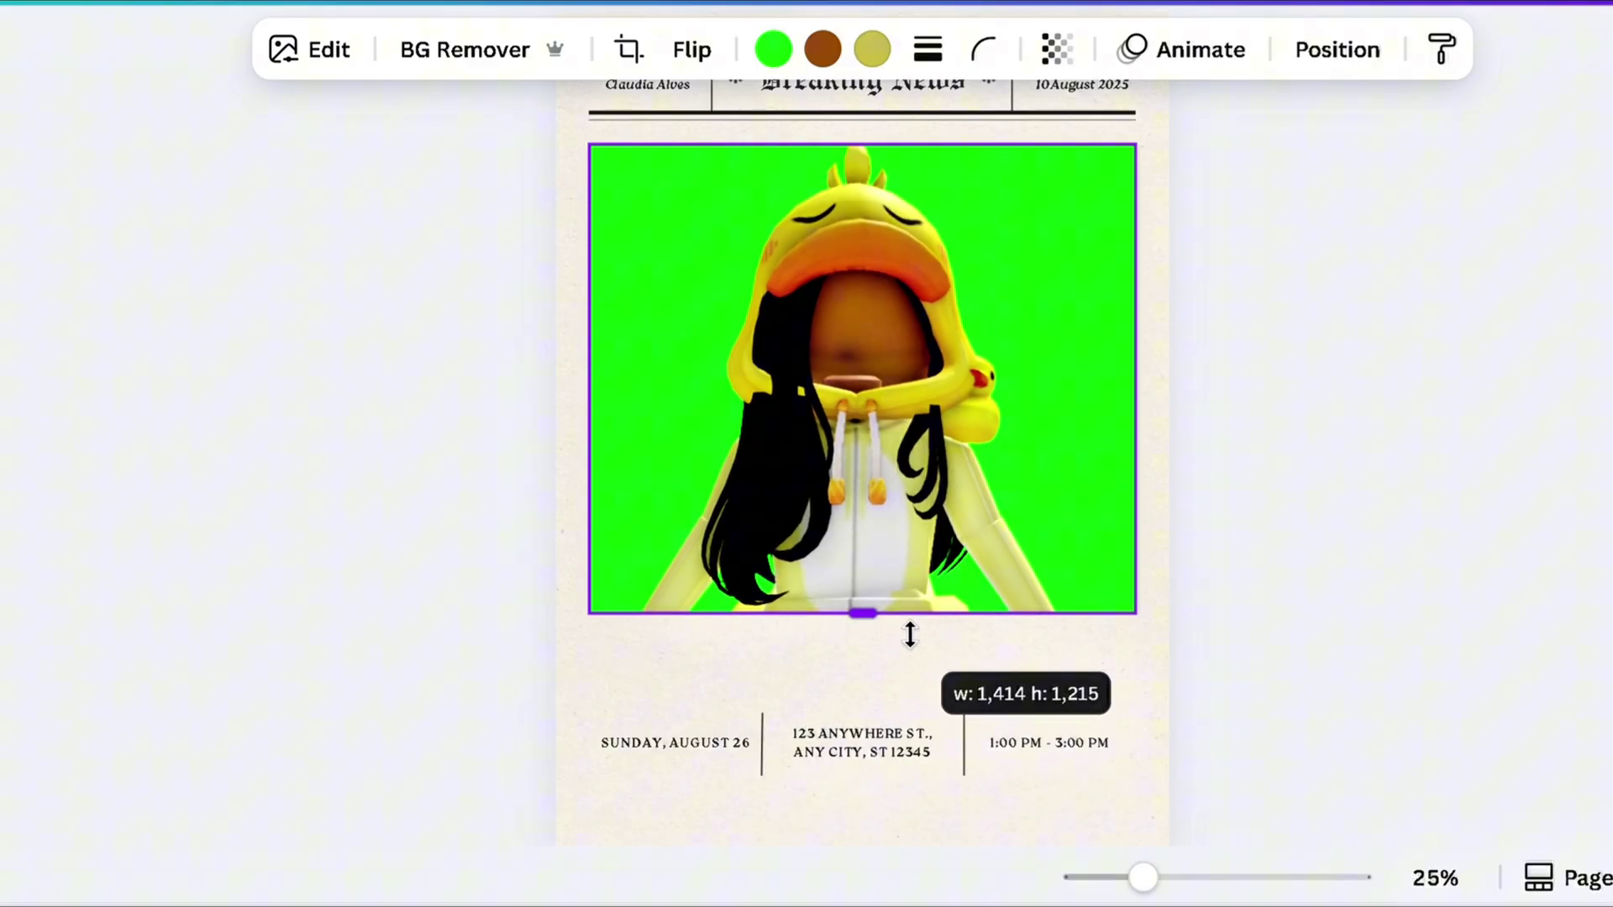
Remove the character image's green background with BG Remover
{"action": "left_click", "coordinate": [1386, 605]}
{"action": "left_click", "coordinate": [1019, 425]}
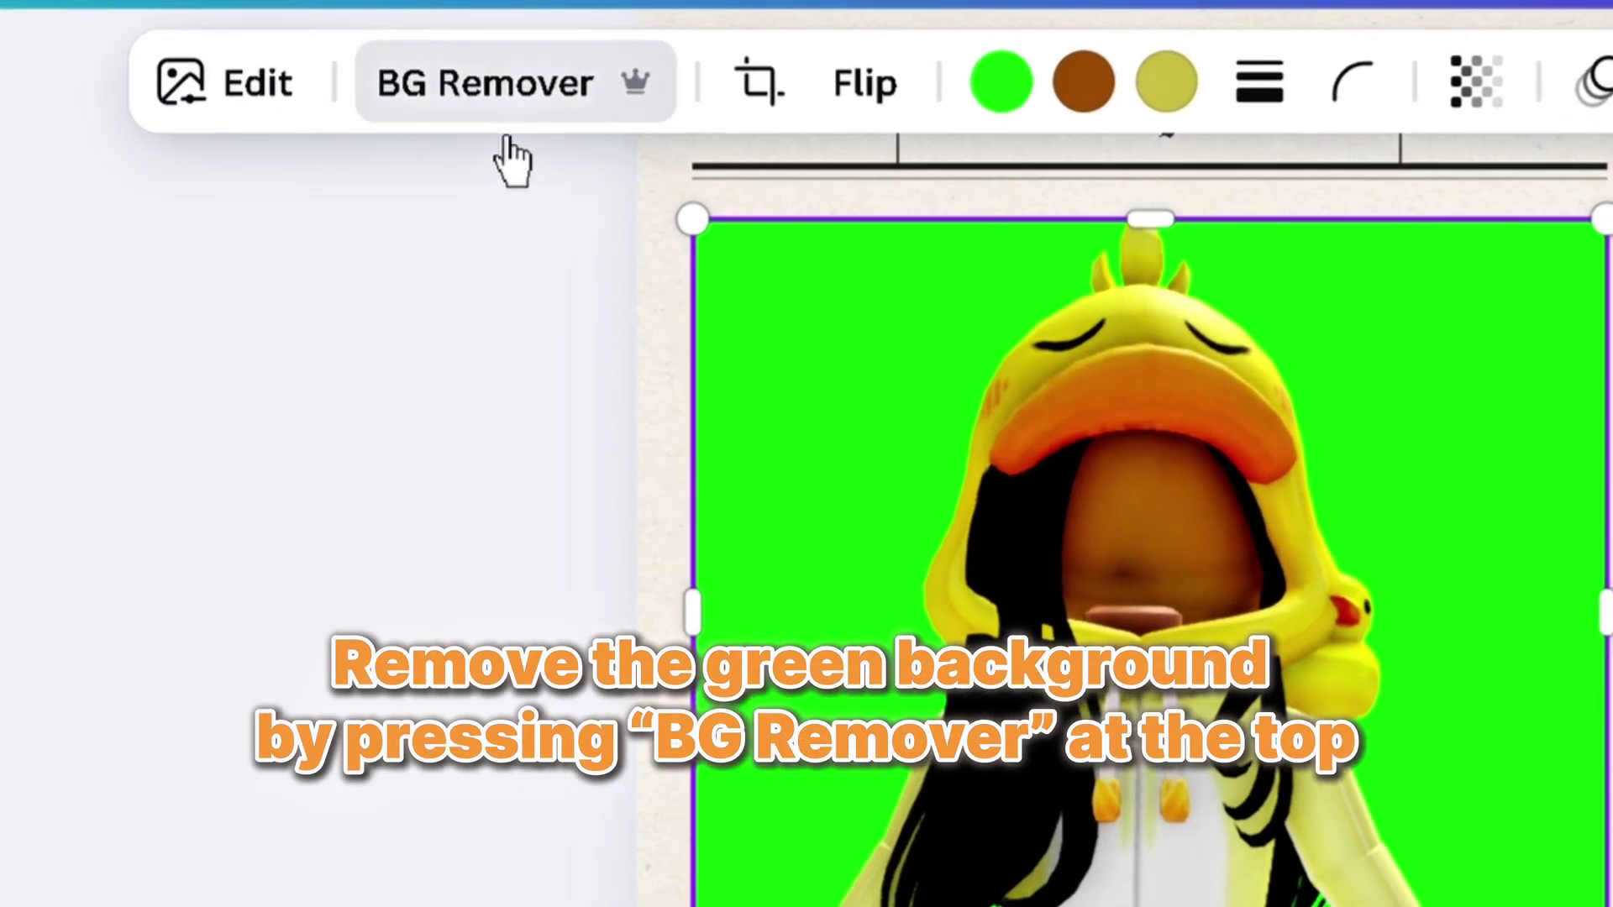
{"action": "left_click", "coordinate": [469, 57]}
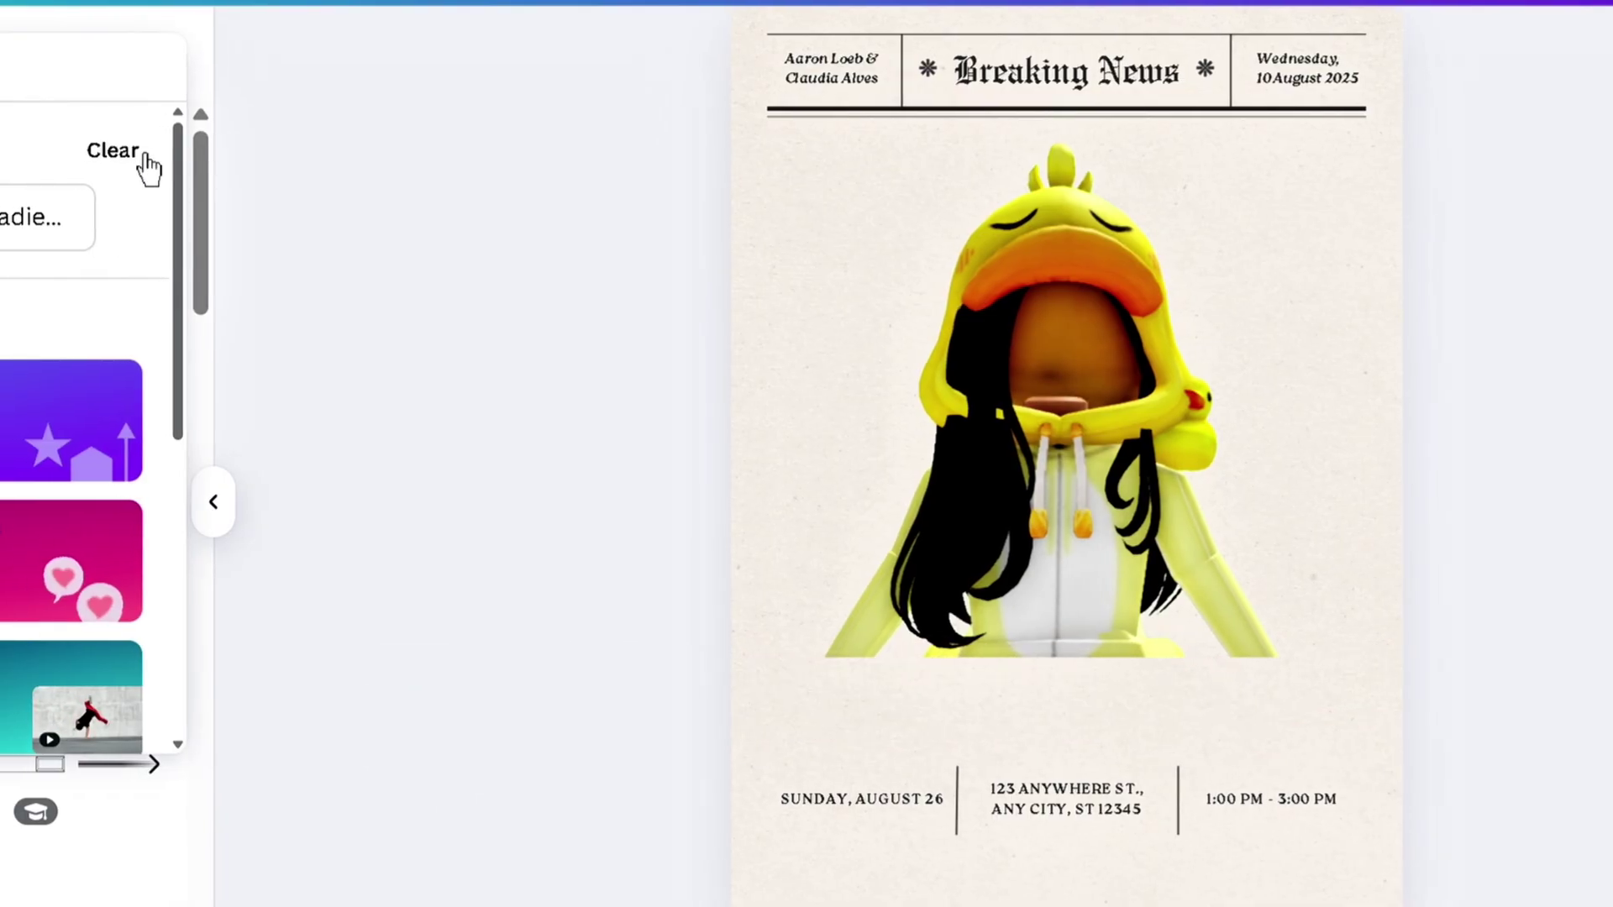
Search Elements for 'dark red gradient background' and add the gradient graphic to the poster
{"action": "left_click", "coordinate": [143, 158]}
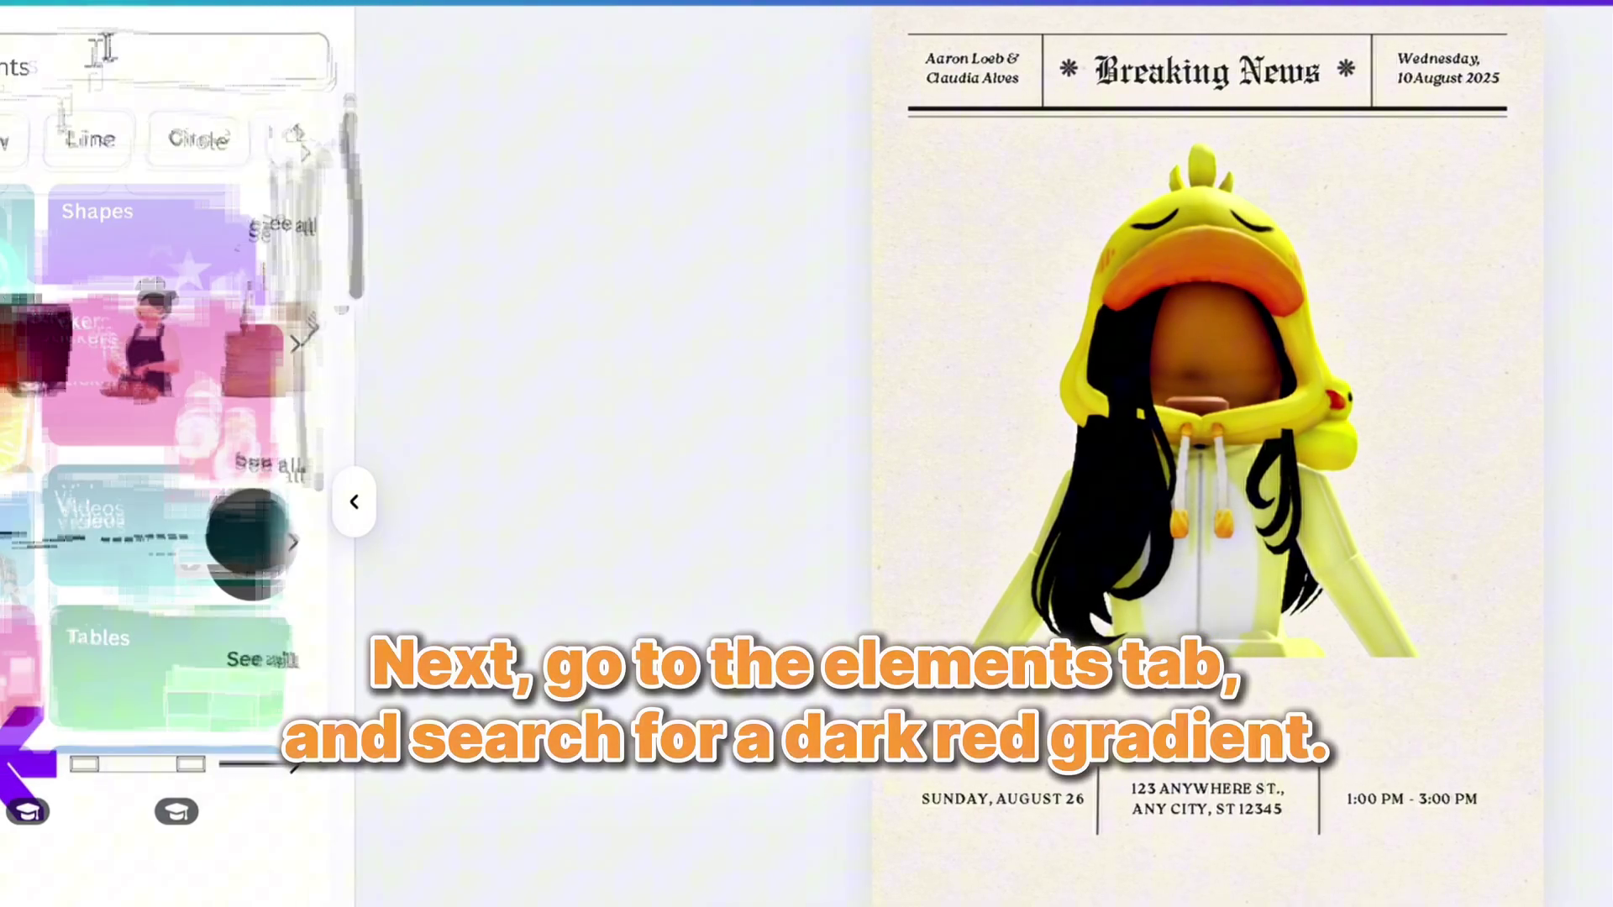
{"action": "type", "text": "darg"}
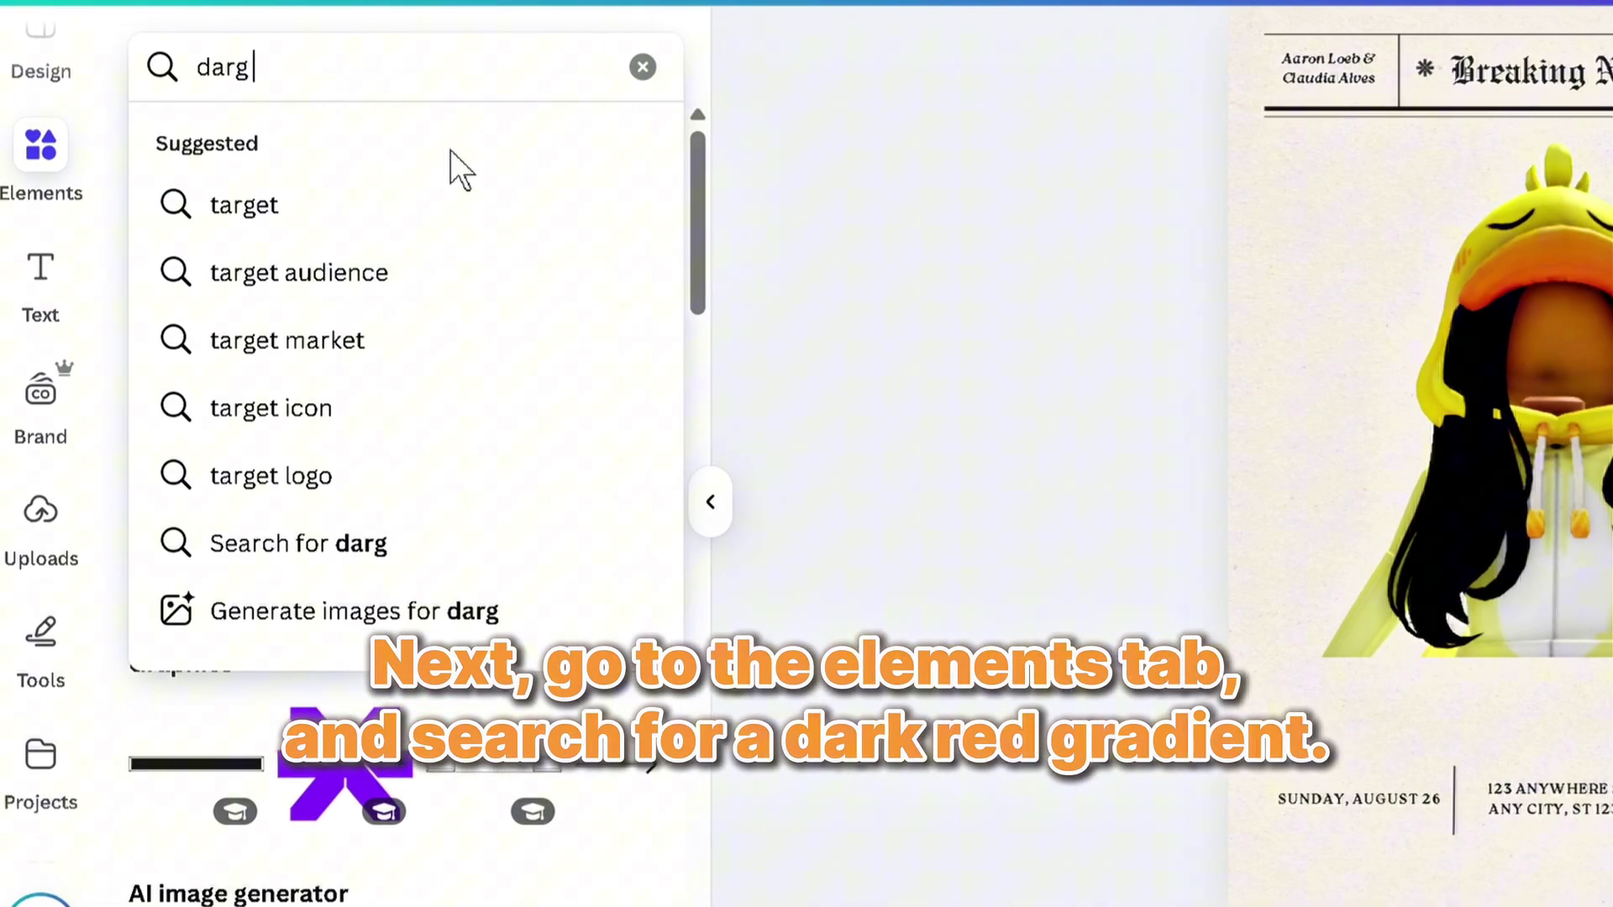
{"action": "key", "text": "BackSpace"}
{"action": "key", "text": "BackSpace"}
{"action": "key", "text": "BackSpace"}
{"action": "key", "text": "BackSpace"}
{"action": "type", "text": "dark g"}
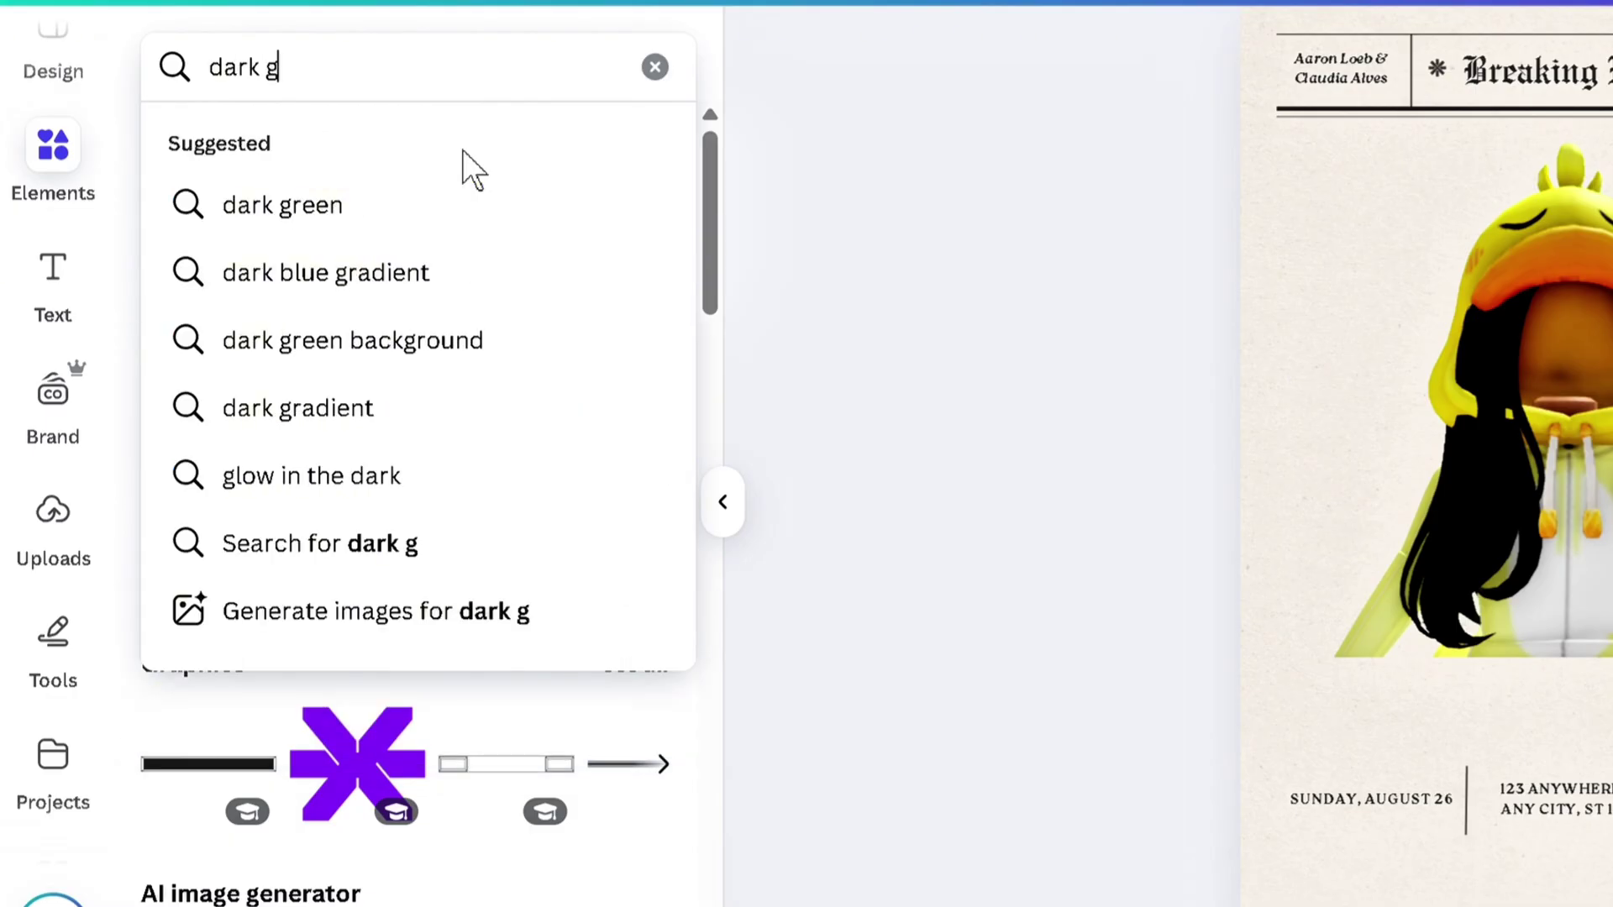
{"action": "key", "text": "BackSpace"}
{"action": "type", "text": "red gradie"}
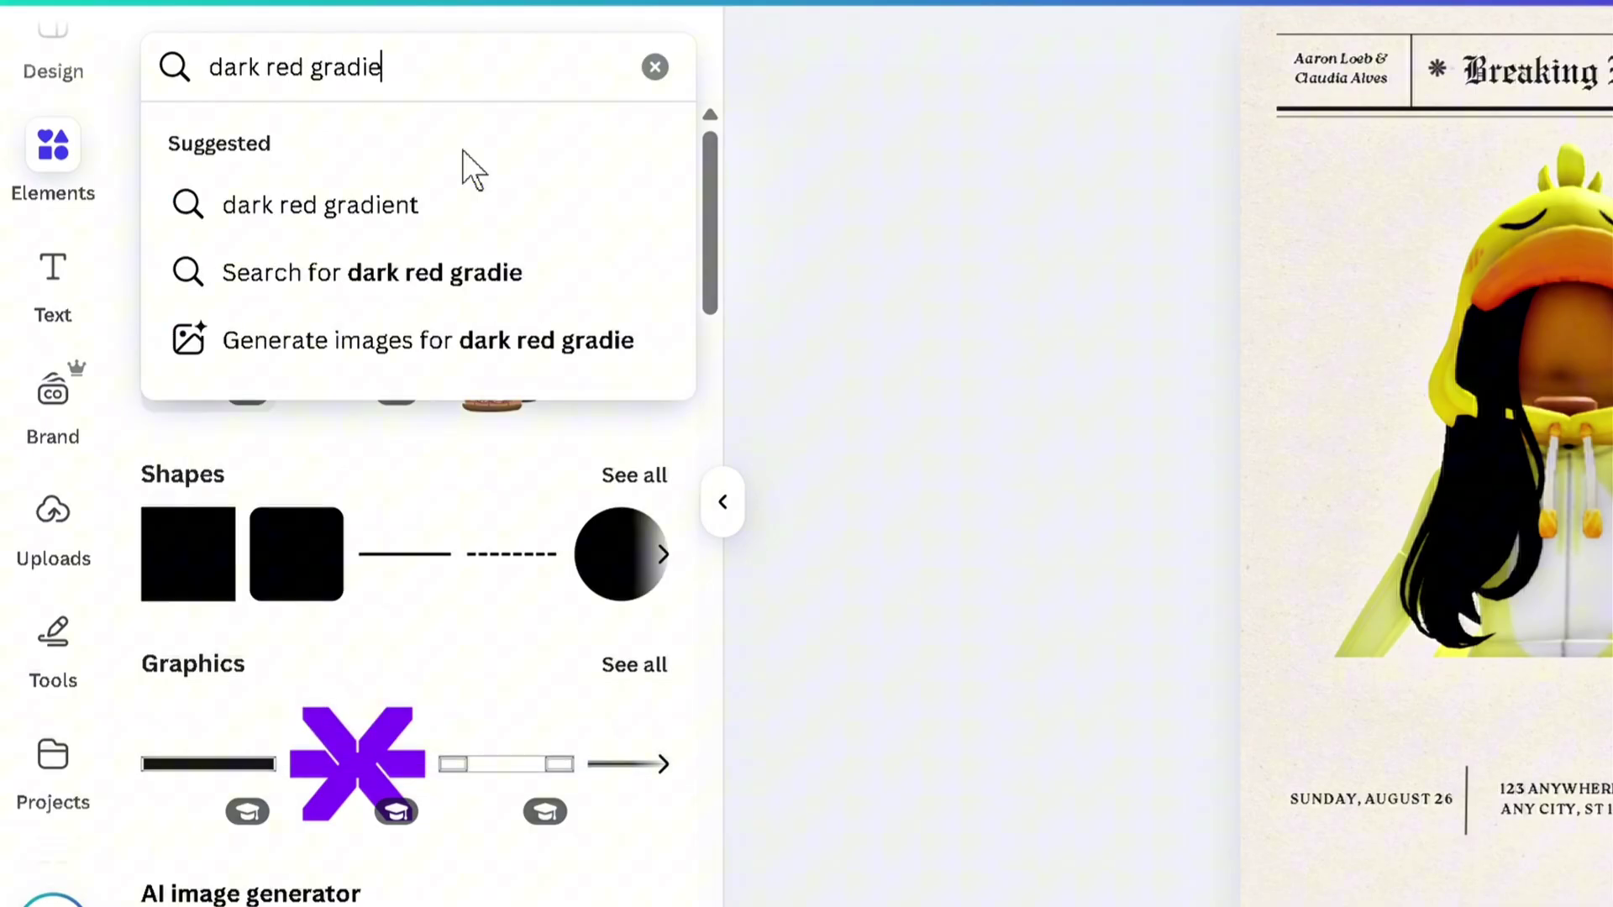
{"action": "type", "text": "nt background"}
{"action": "key", "text": "Return"}
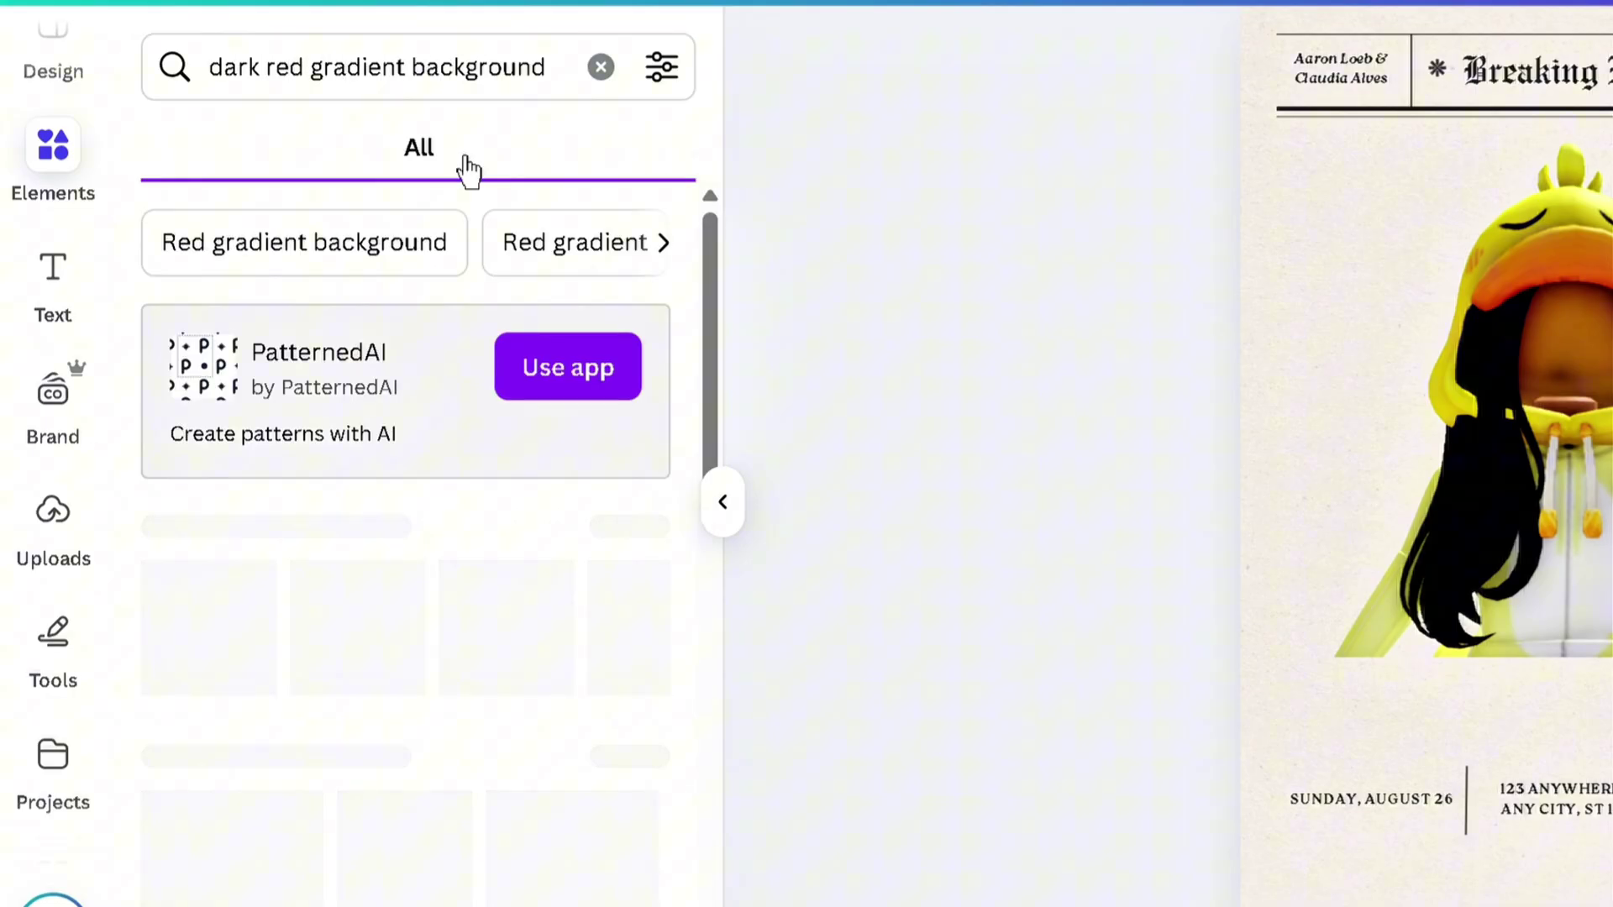
{"action": "scroll", "coordinate": [672, 537], "scroll_direction": "down", "scroll_amount": 4}
{"action": "scroll", "coordinate": [403, 471], "scroll_direction": "up", "scroll_amount": 5}
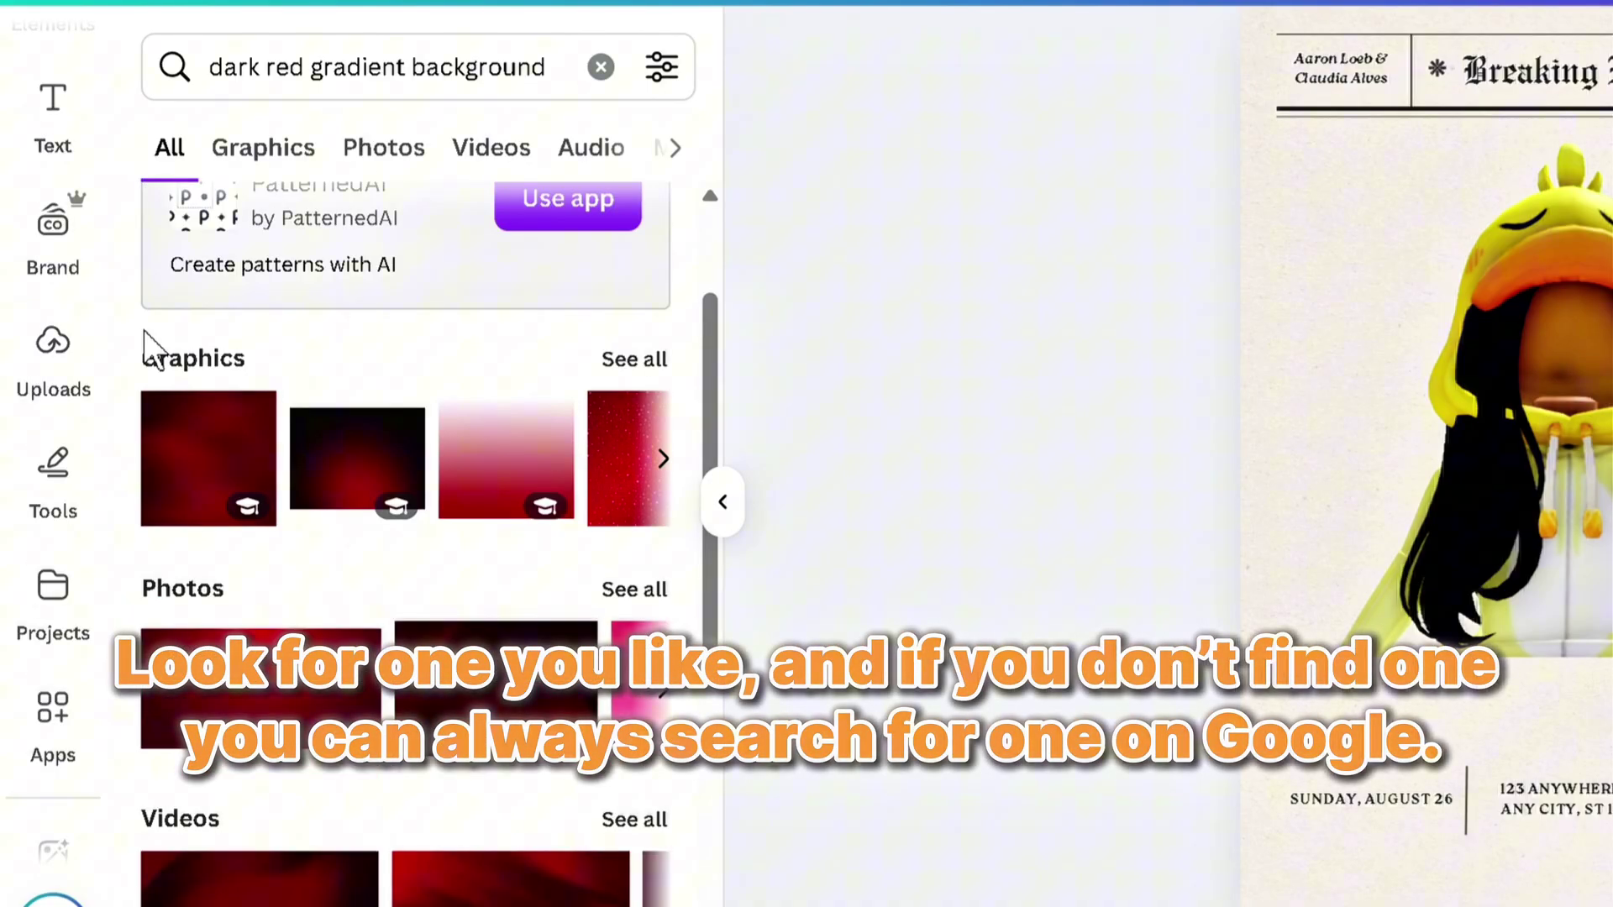
{"action": "left_click", "coordinate": [420, 607]}
Centre the gradient over the character, move its layer below the avatar, and widen it
{"action": "left_click_drag", "start_coordinate": [1565, 509], "coordinate": [1581, 290]}
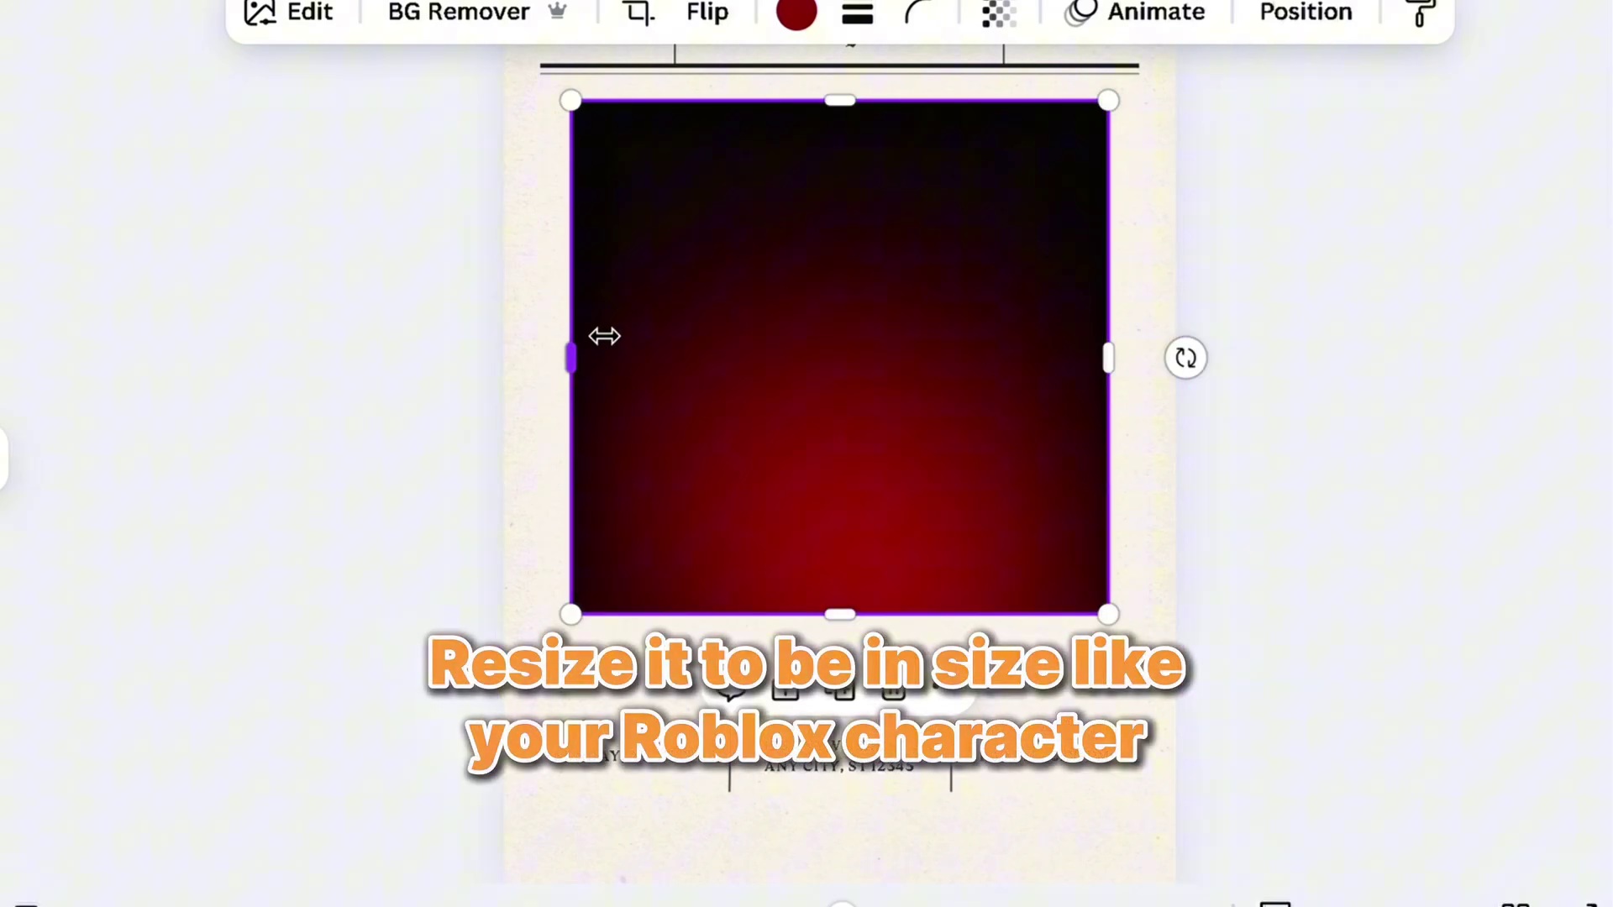
{"action": "left_click_drag", "start_coordinate": [846, 454], "coordinate": [848, 455]}
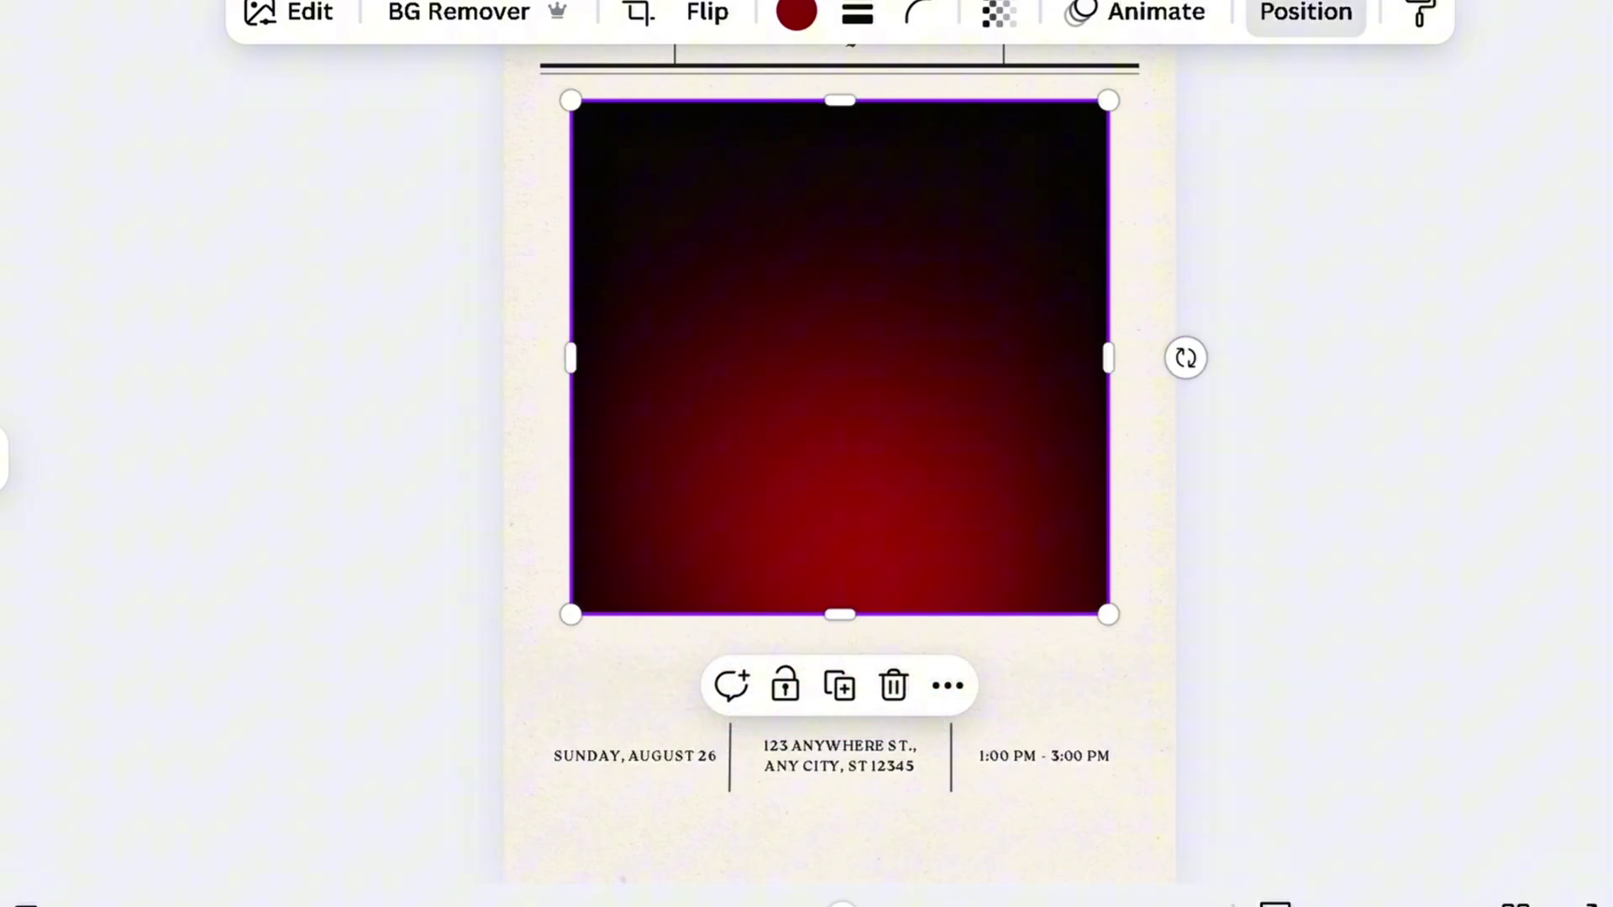
{"action": "key", "text": "alt+1"}
{"action": "left_click_drag", "start_coordinate": [420, 395], "coordinate": [504, 588]}
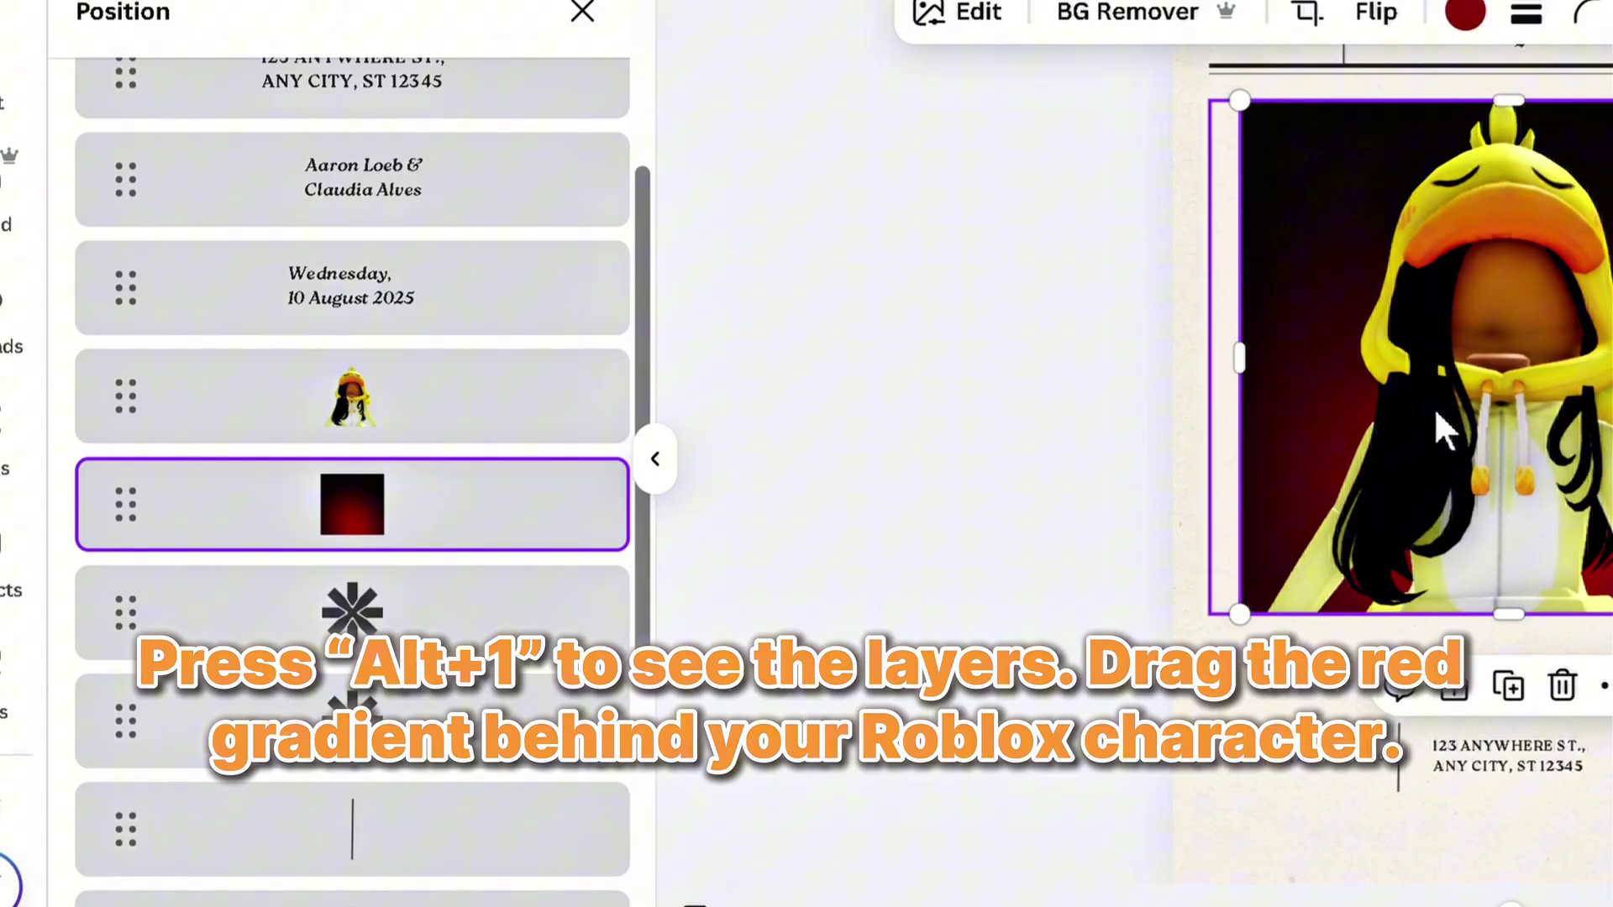
{"action": "left_click_drag", "start_coordinate": [1266, 371], "coordinate": [1212, 370]}
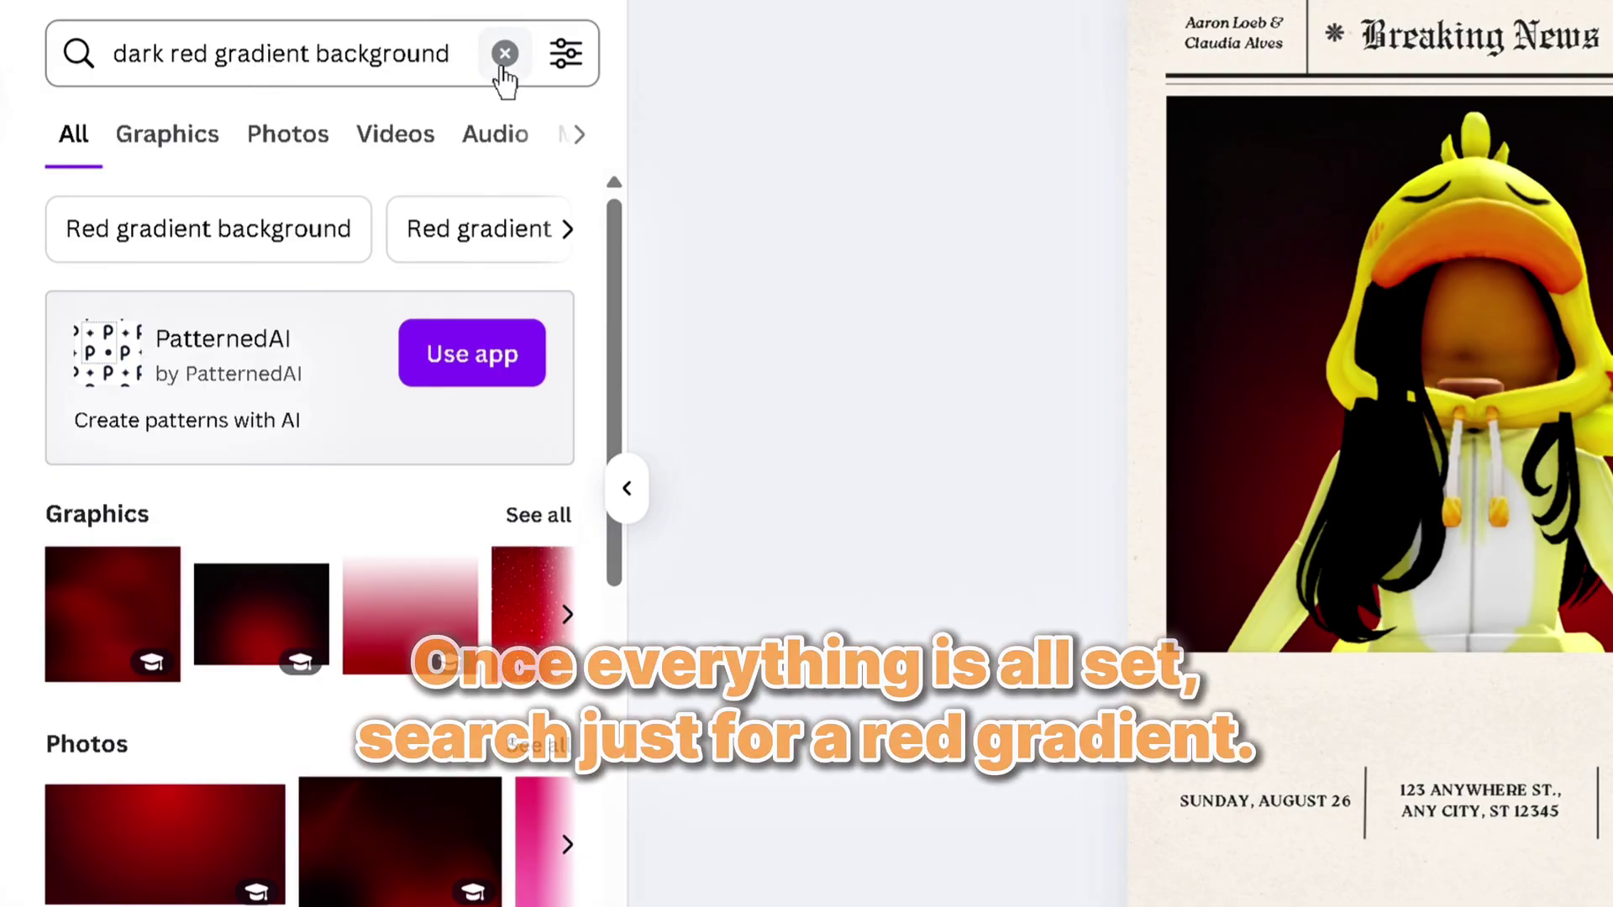
Search 'red gradient', add the radial red gradient, and layer it behind the character
{"action": "left_click", "coordinate": [501, 50]}
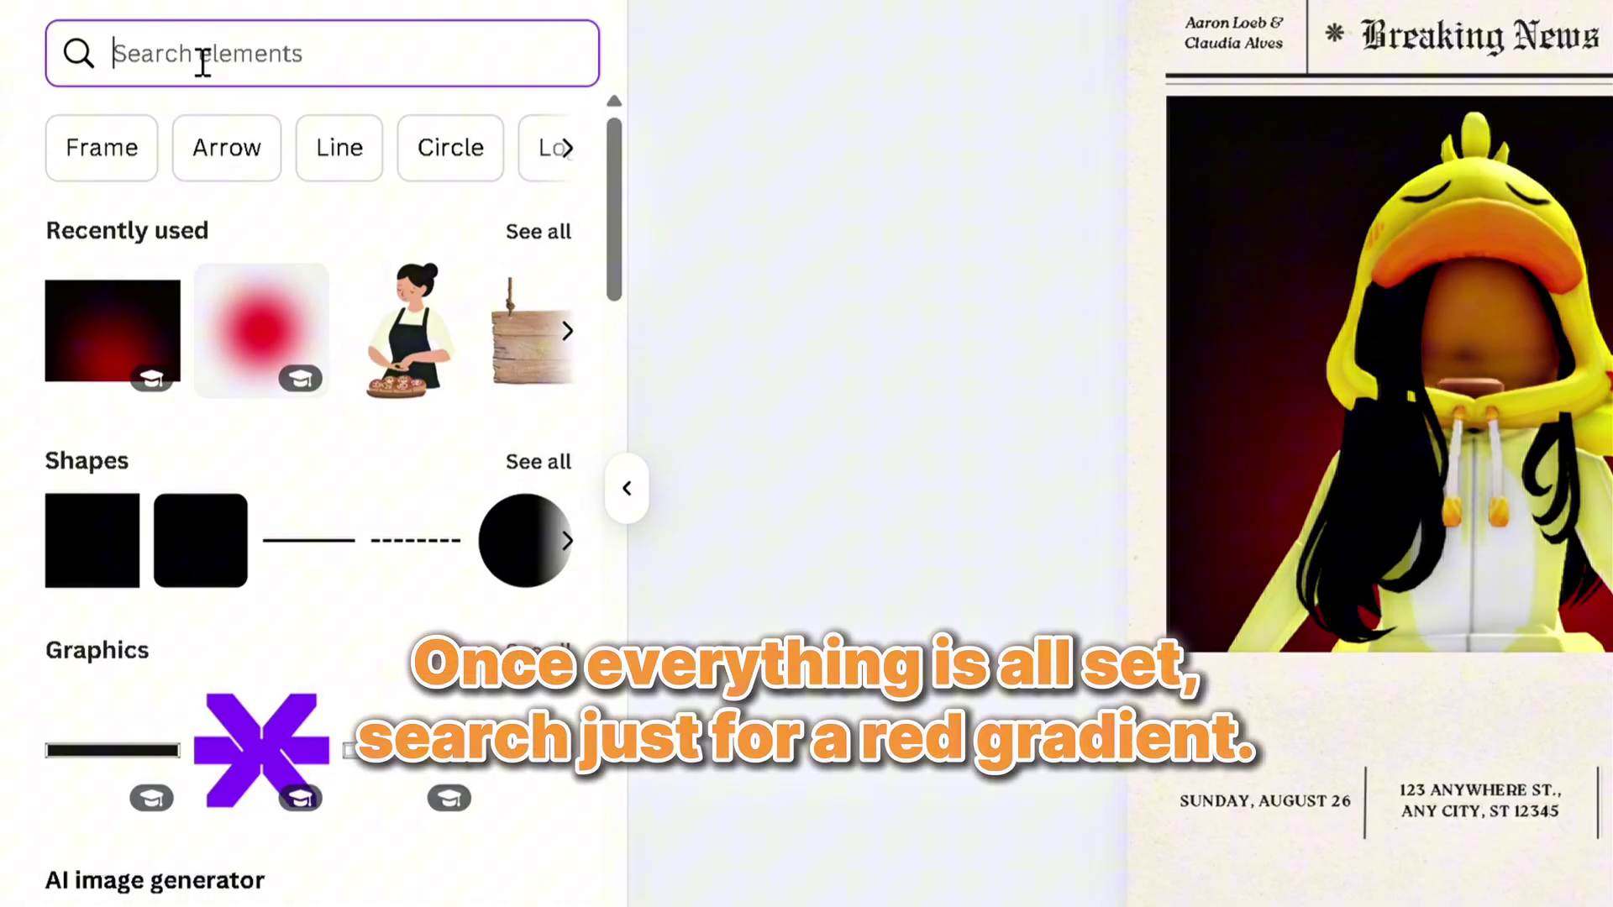
{"action": "type", "text": "red gradient"}
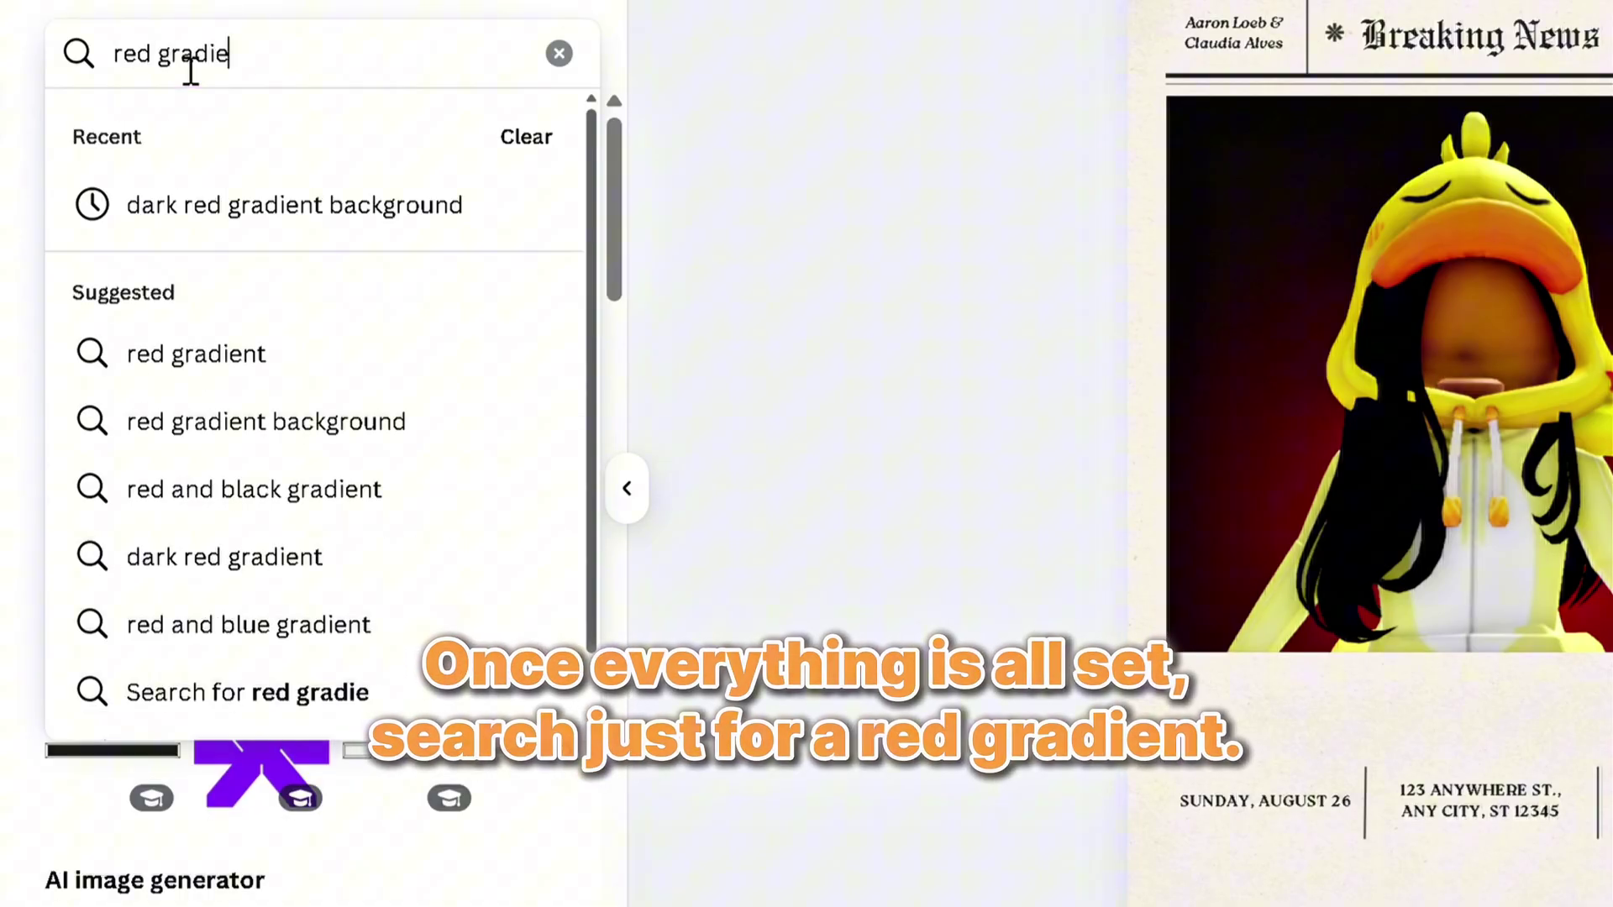
{"action": "key", "text": "Return"}
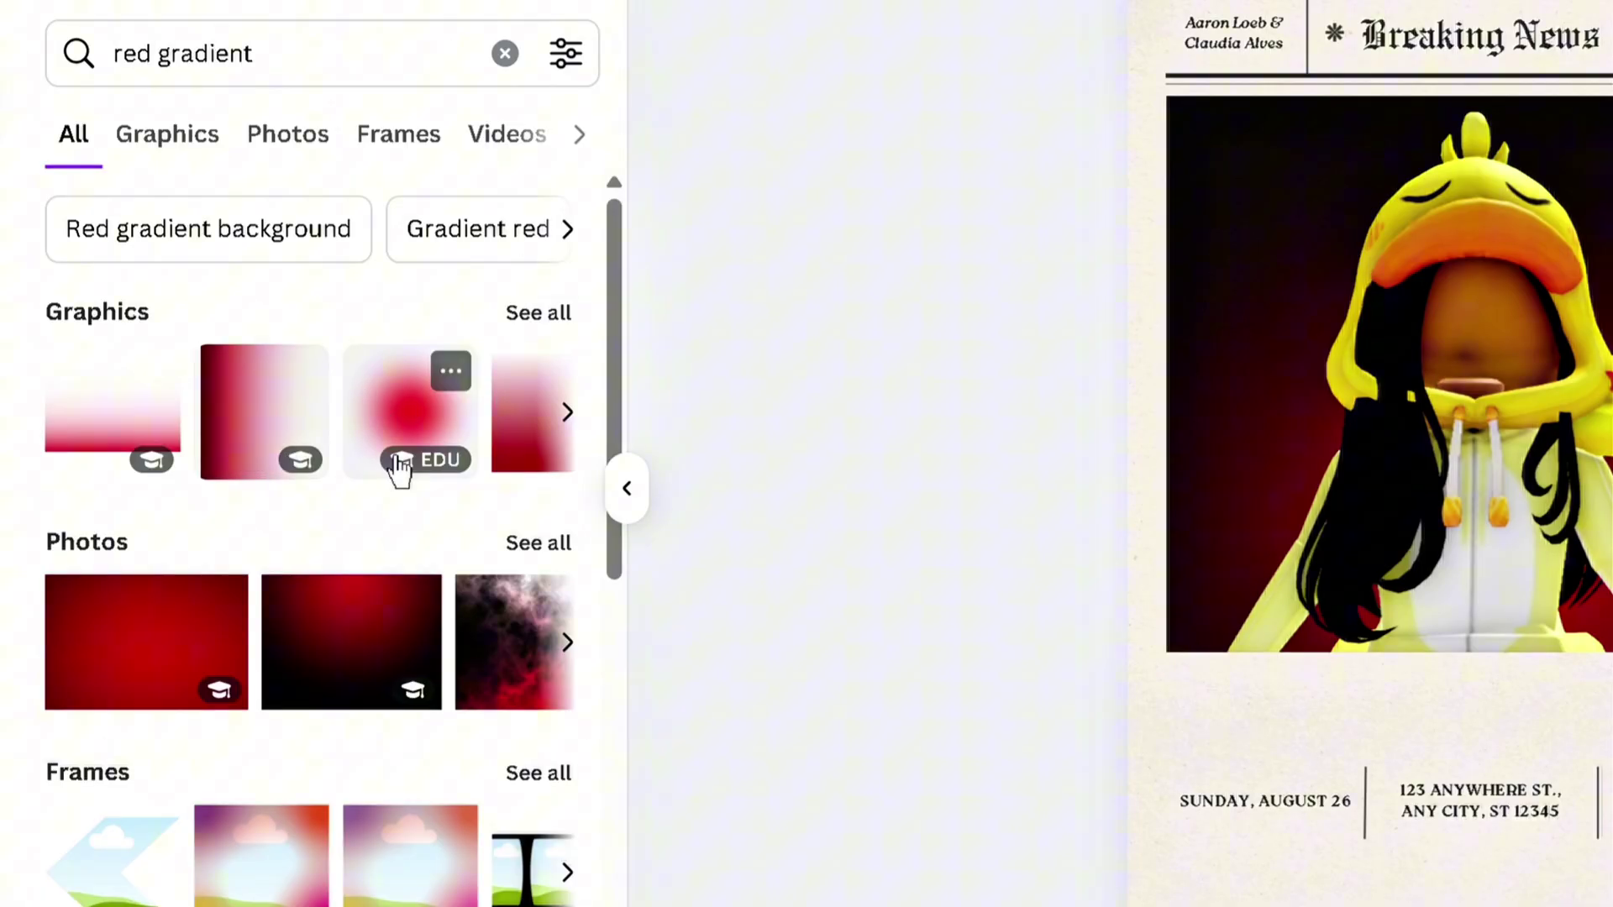
{"action": "left_click", "coordinate": [420, 453]}
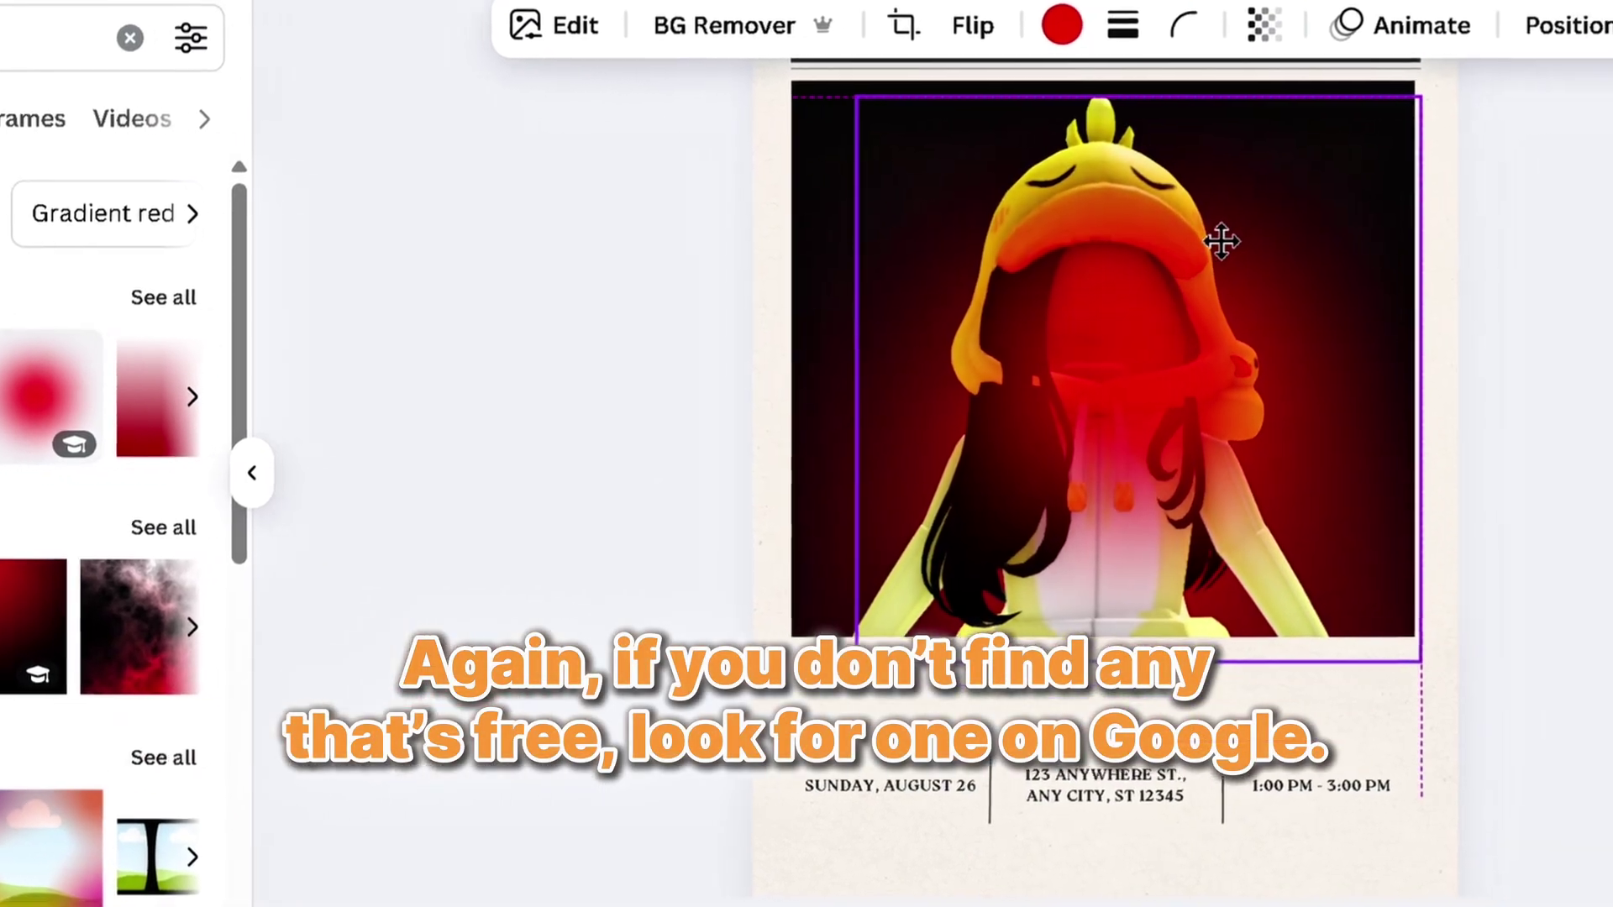
{"action": "left_click_drag", "start_coordinate": [1221, 242], "coordinate": [1218, 233]}
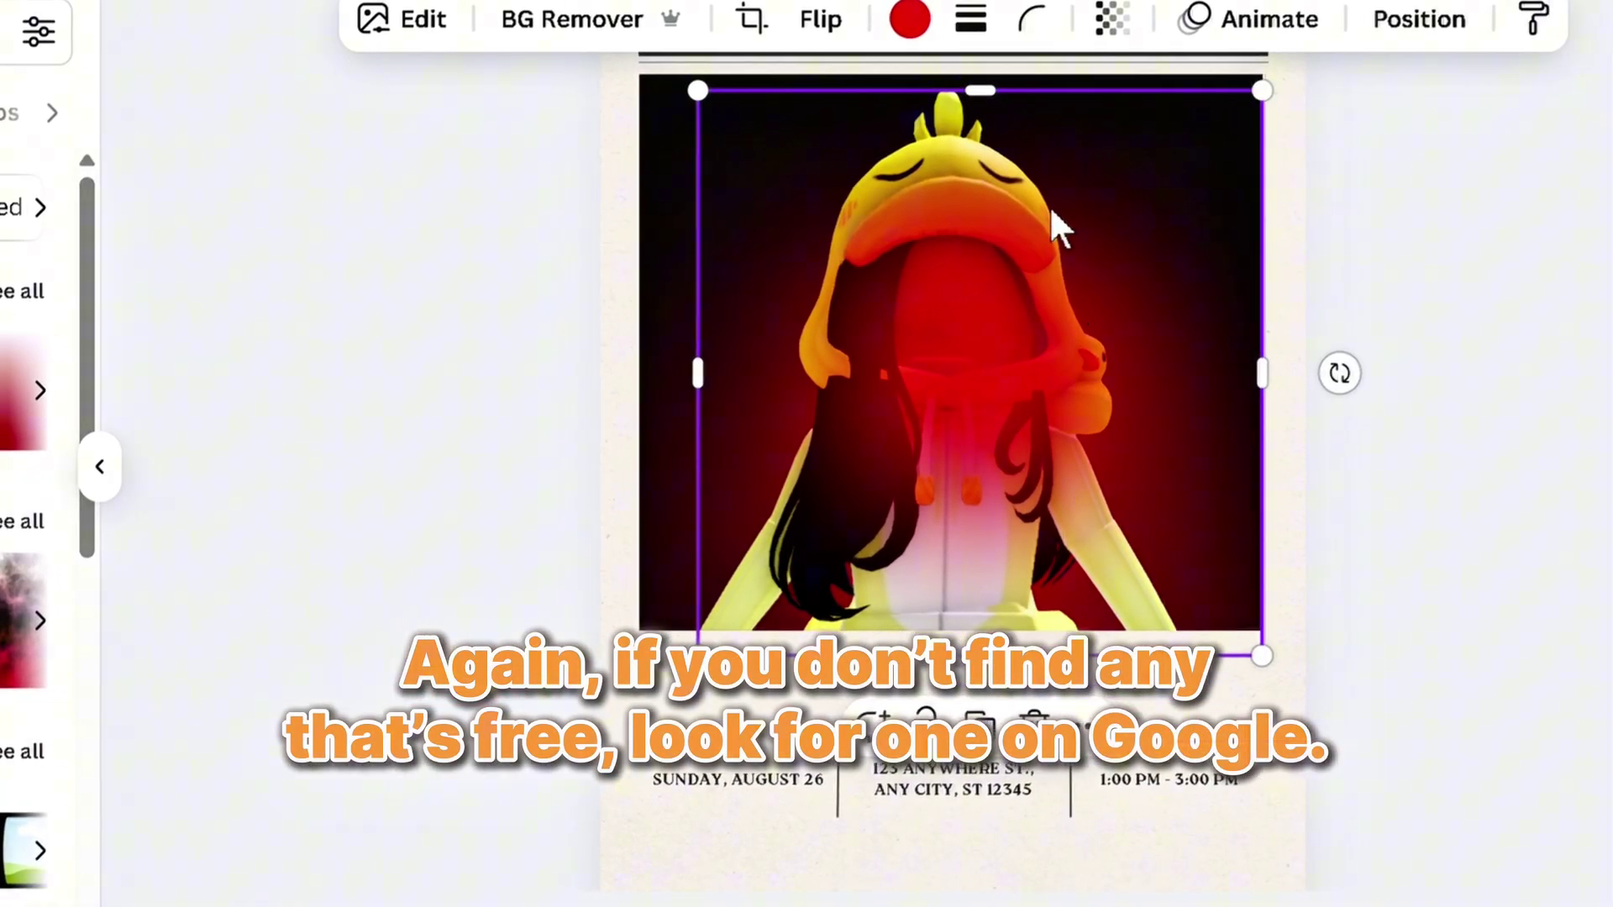
{"action": "left_click", "coordinate": [1567, 25]}
{"action": "left_click_drag", "start_coordinate": [32, 832], "coordinate": [37, 720]}
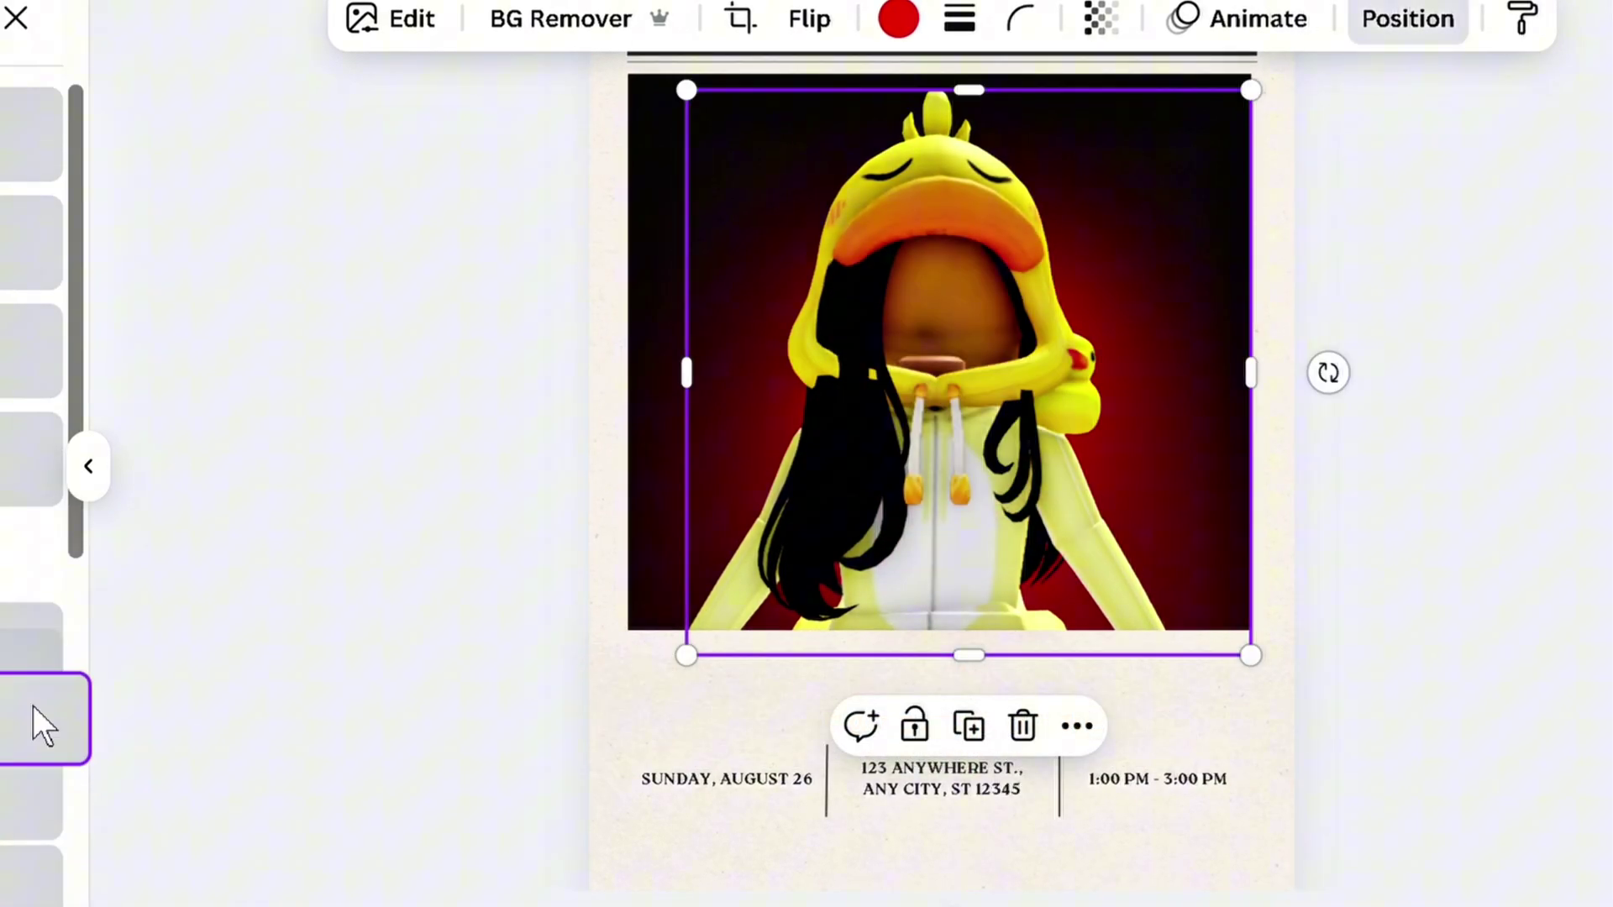
Stretch the red gradient to cover the avatar photo's full width and height
{"action": "left_click_drag", "start_coordinate": [1151, 352], "coordinate": [1107, 286]}
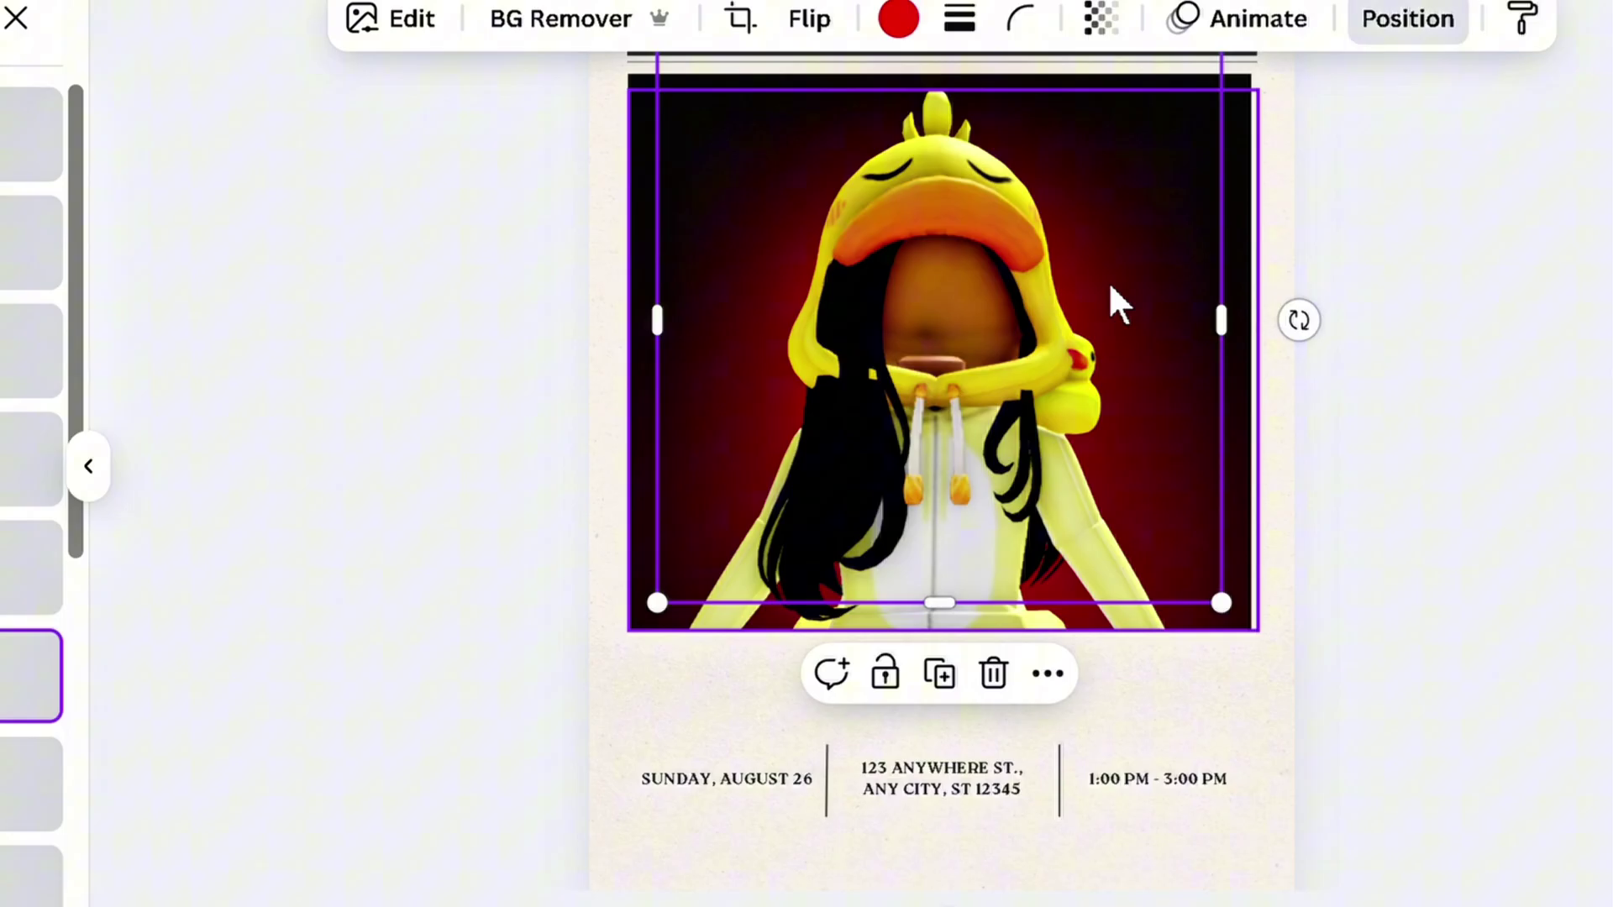
{"action": "left_click_drag", "start_coordinate": [1233, 334], "coordinate": [1256, 340]}
{"action": "left_click_drag", "start_coordinate": [659, 331], "coordinate": [630, 331]}
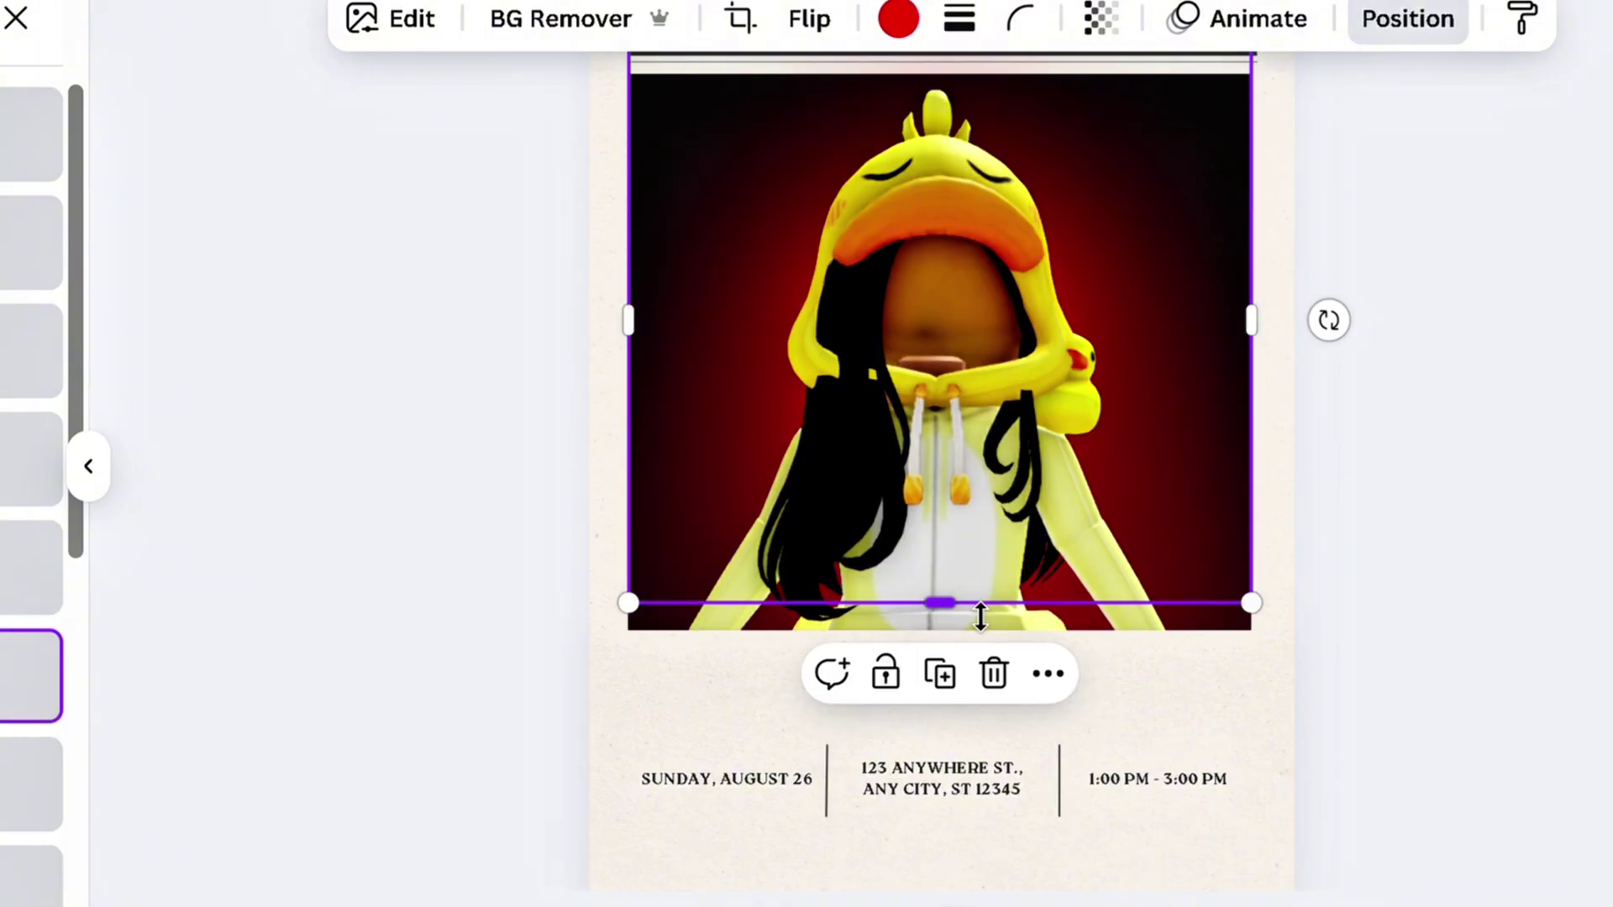
{"action": "left_click_drag", "start_coordinate": [980, 617], "coordinate": [965, 655]}
{"action": "left_click", "coordinate": [1583, 477]}
{"action": "scroll", "coordinate": [1582, 477], "scroll_direction": "up", "scroll_amount": 2}
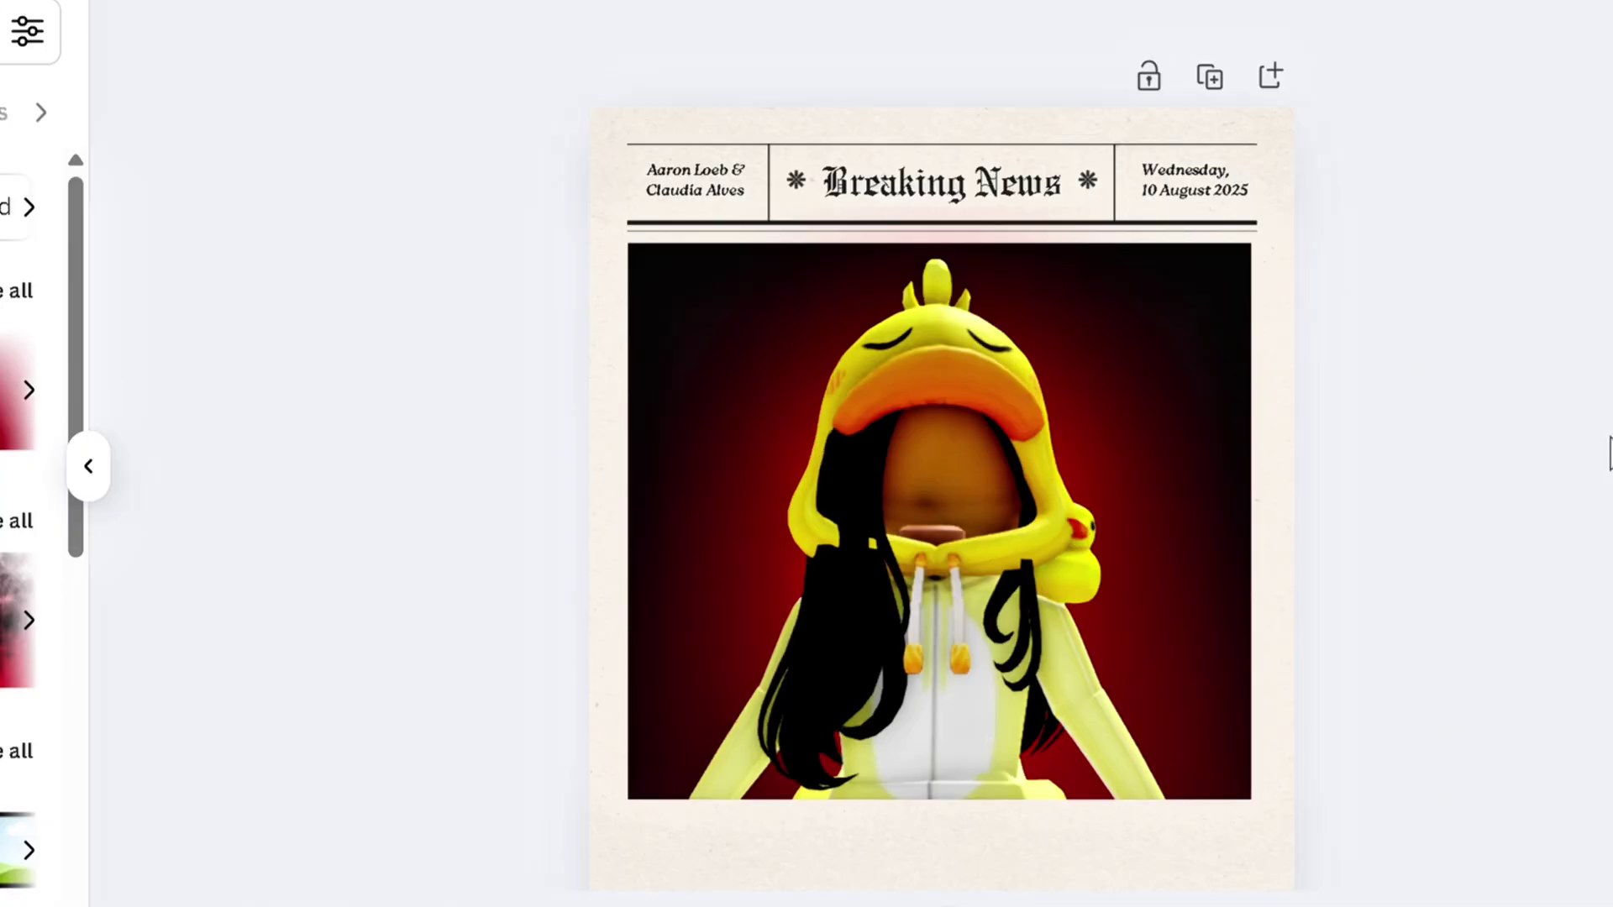
{"action": "scroll", "coordinate": [1606, 454], "scroll_direction": "down", "scroll_amount": 2}
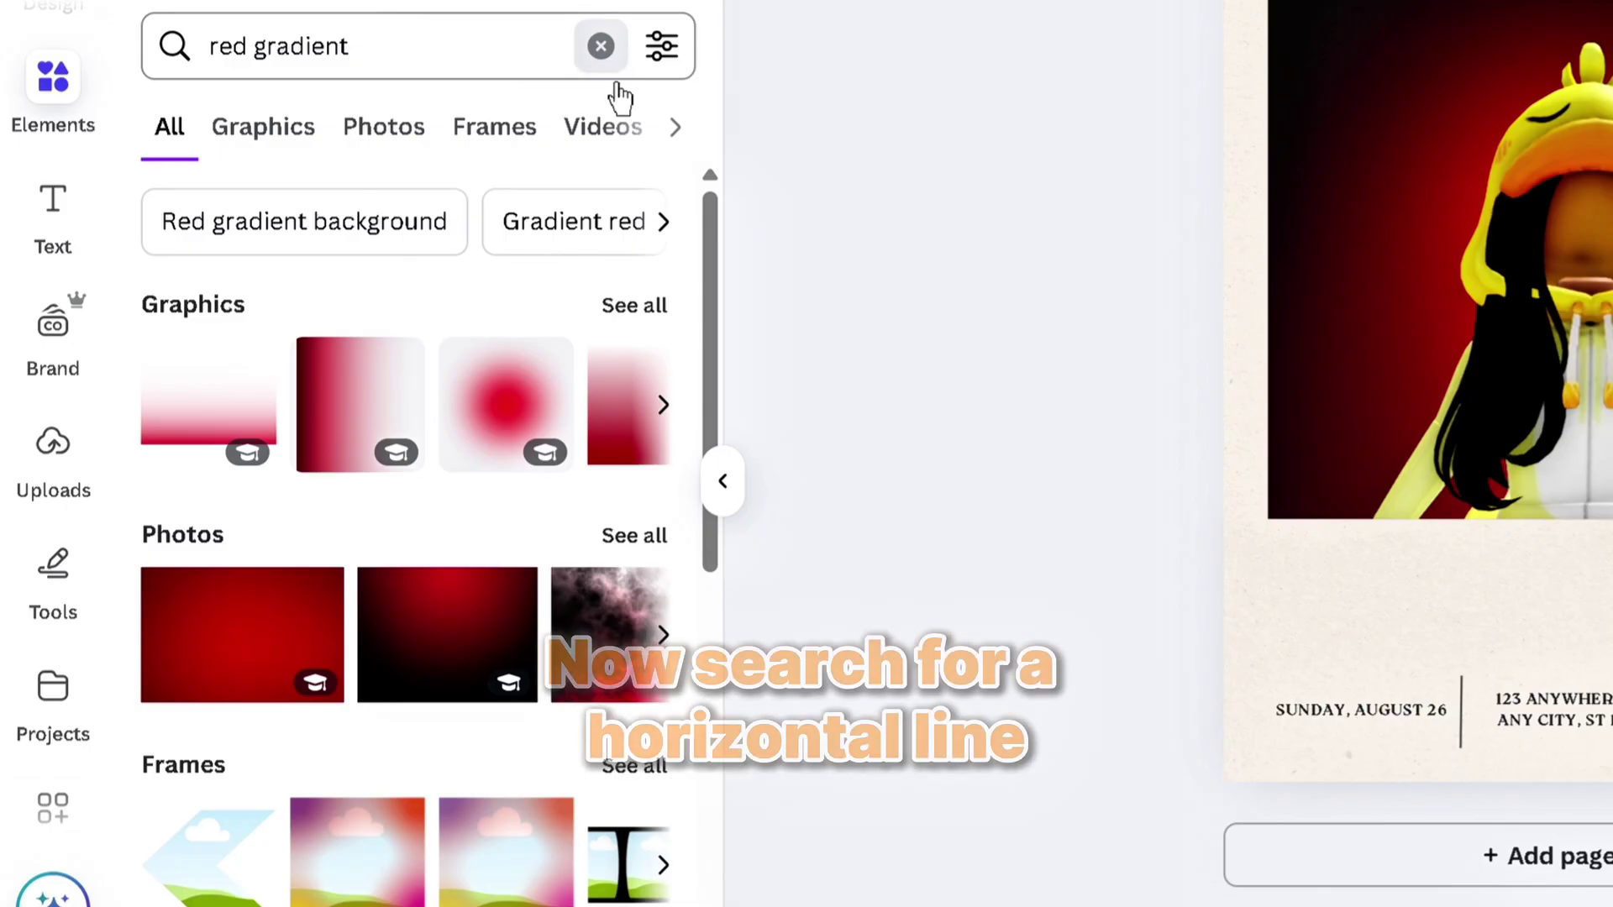
Add a short straight line just below the avatar photo
{"action": "left_click", "coordinate": [597, 43]}
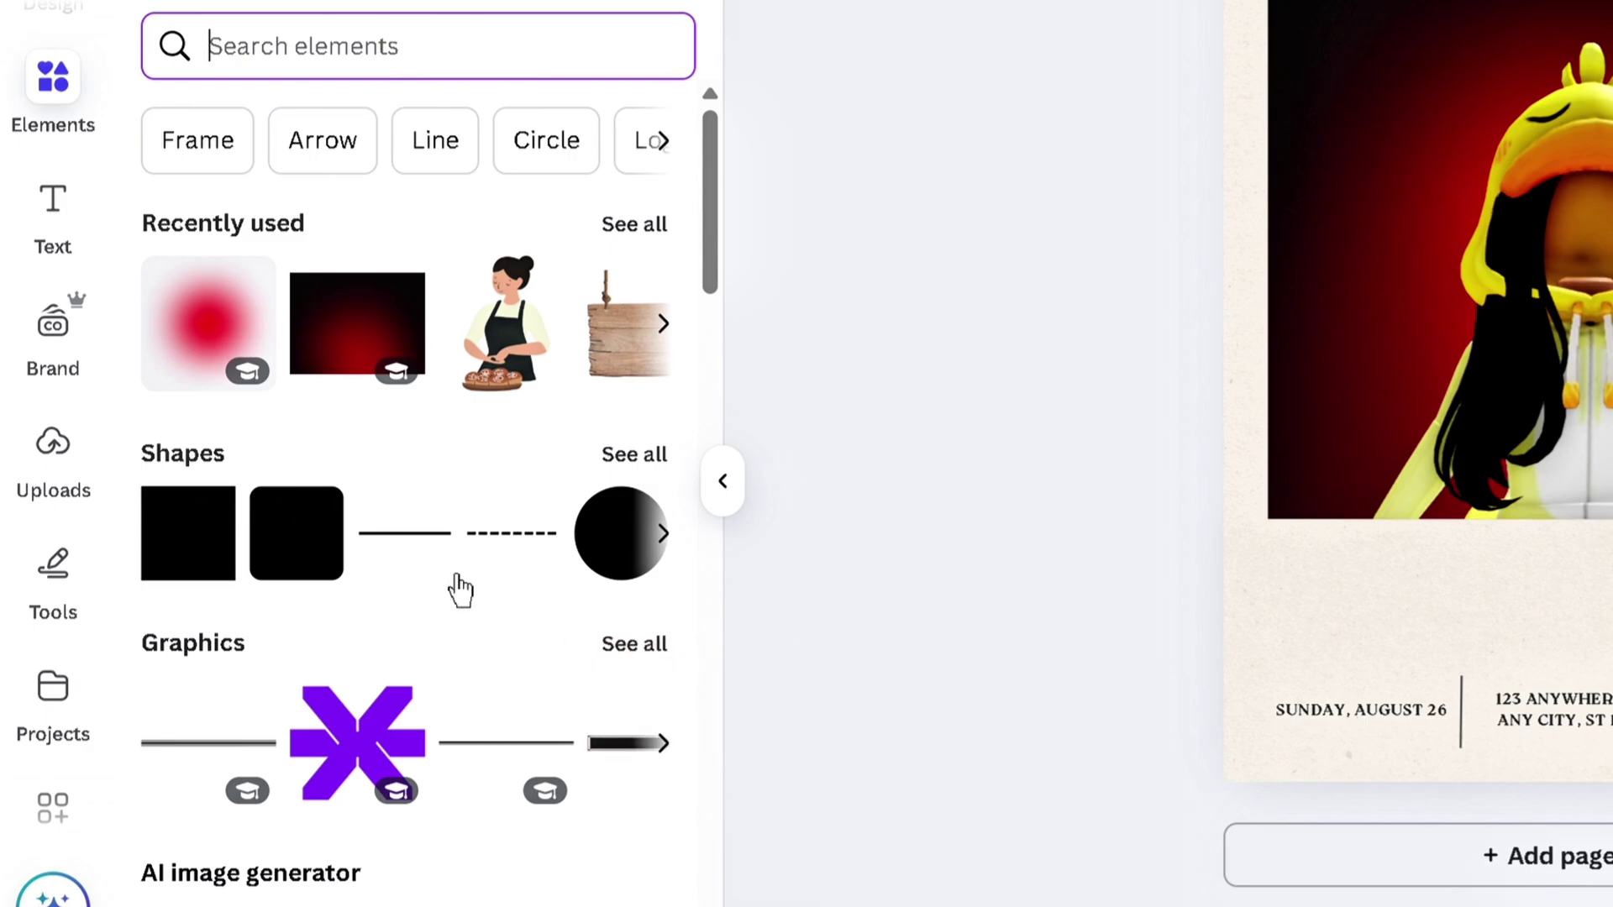
{"action": "left_click", "coordinate": [405, 533]}
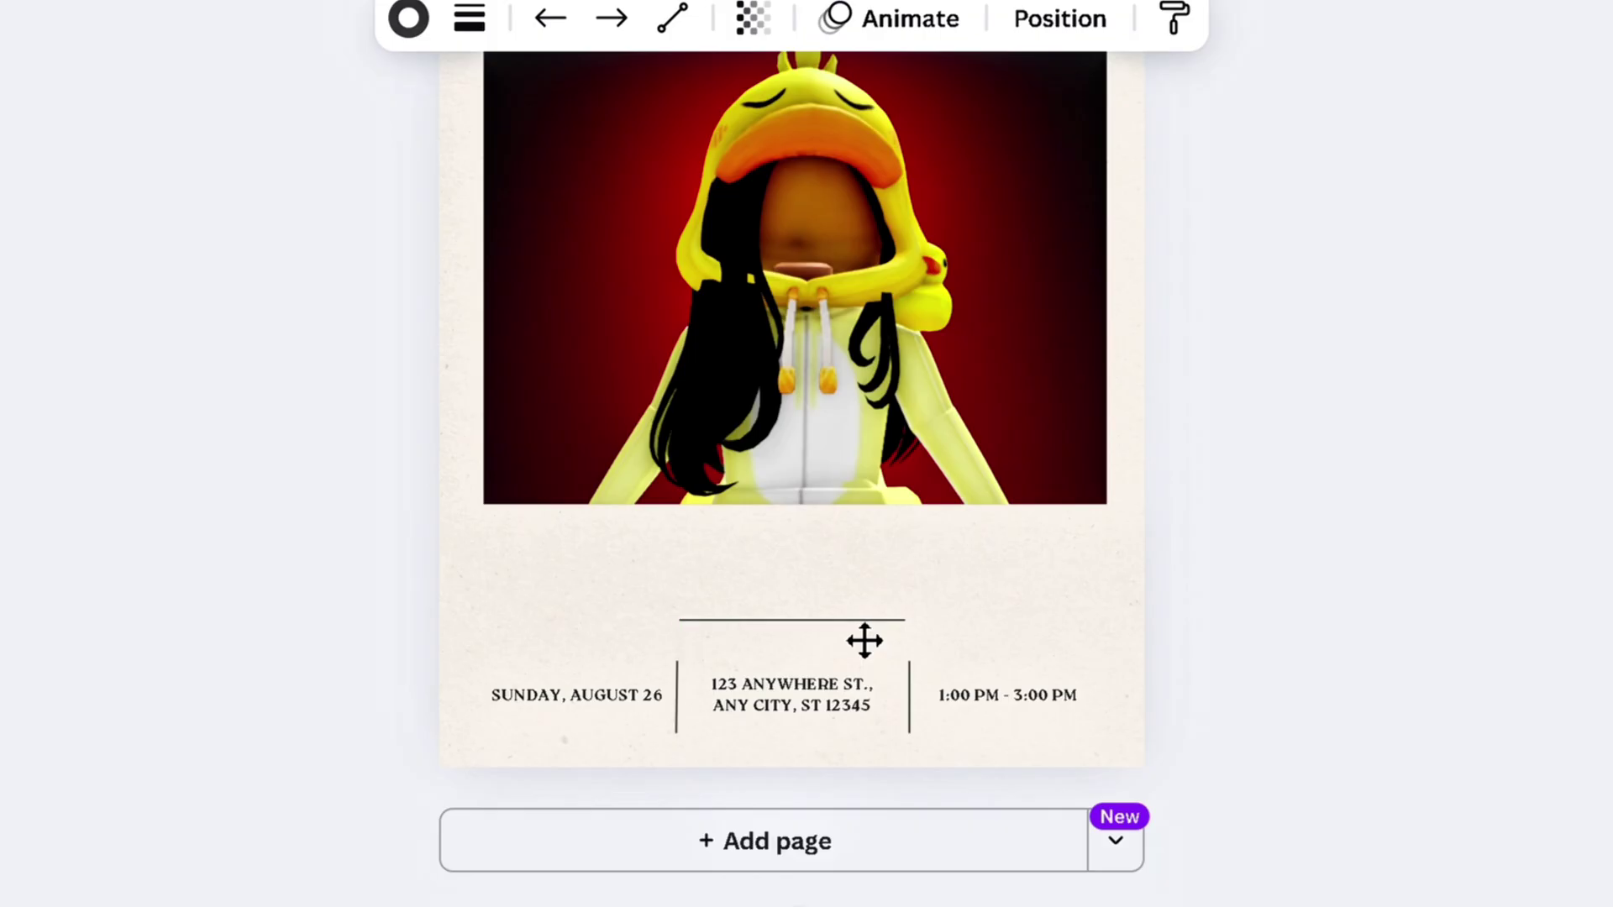
{"action": "left_click_drag", "start_coordinate": [864, 640], "coordinate": [865, 613]}
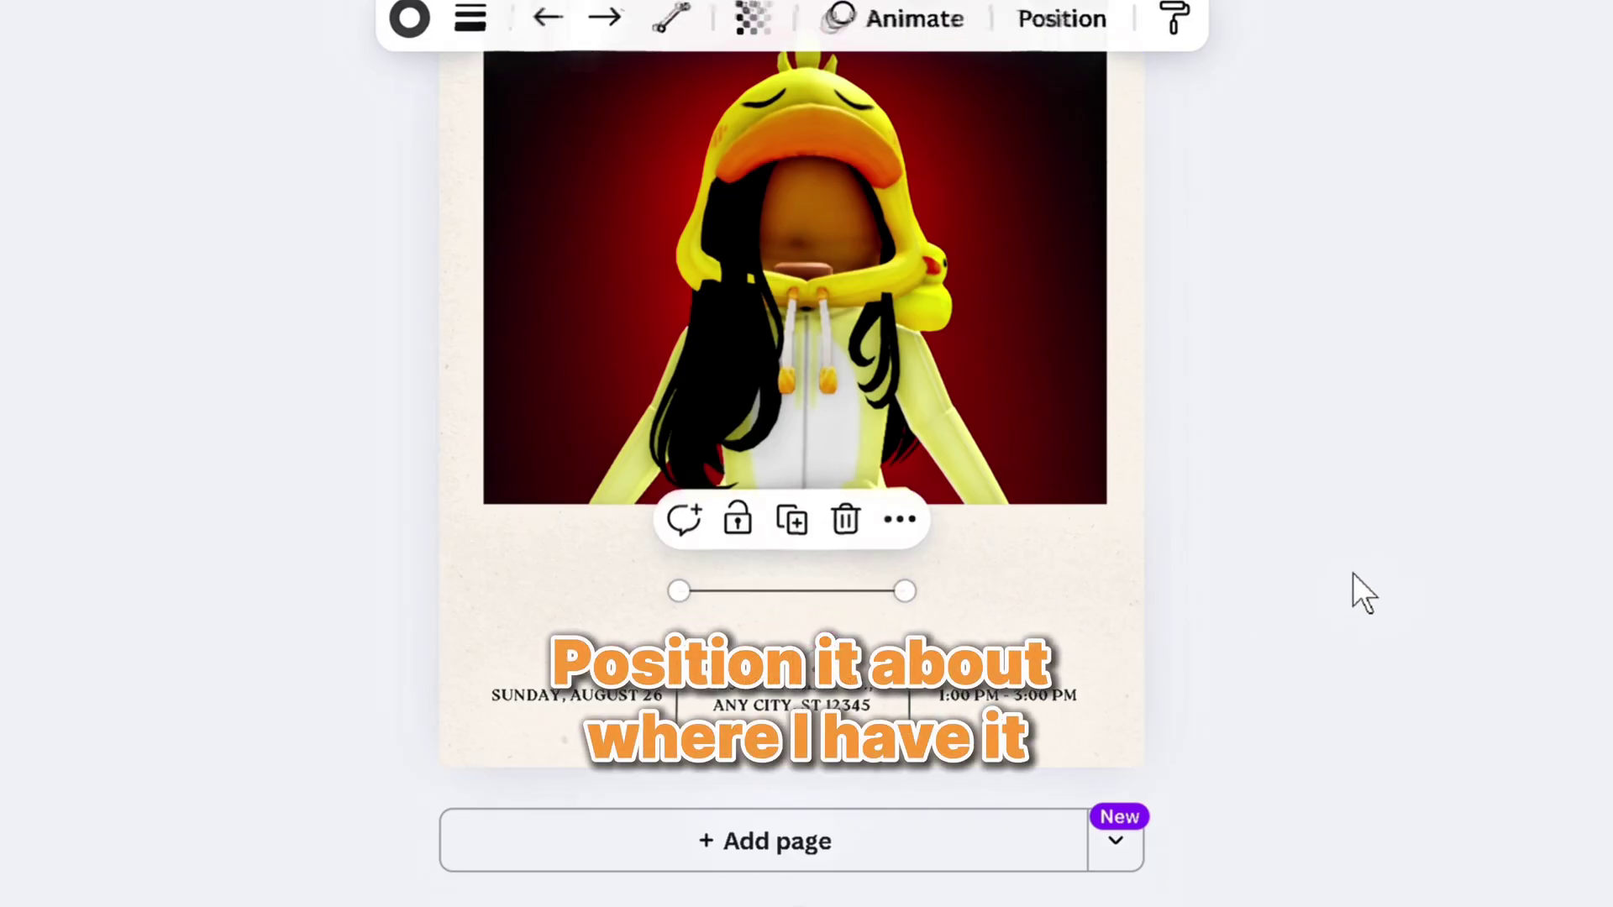
{"action": "left_click", "coordinate": [1353, 573]}
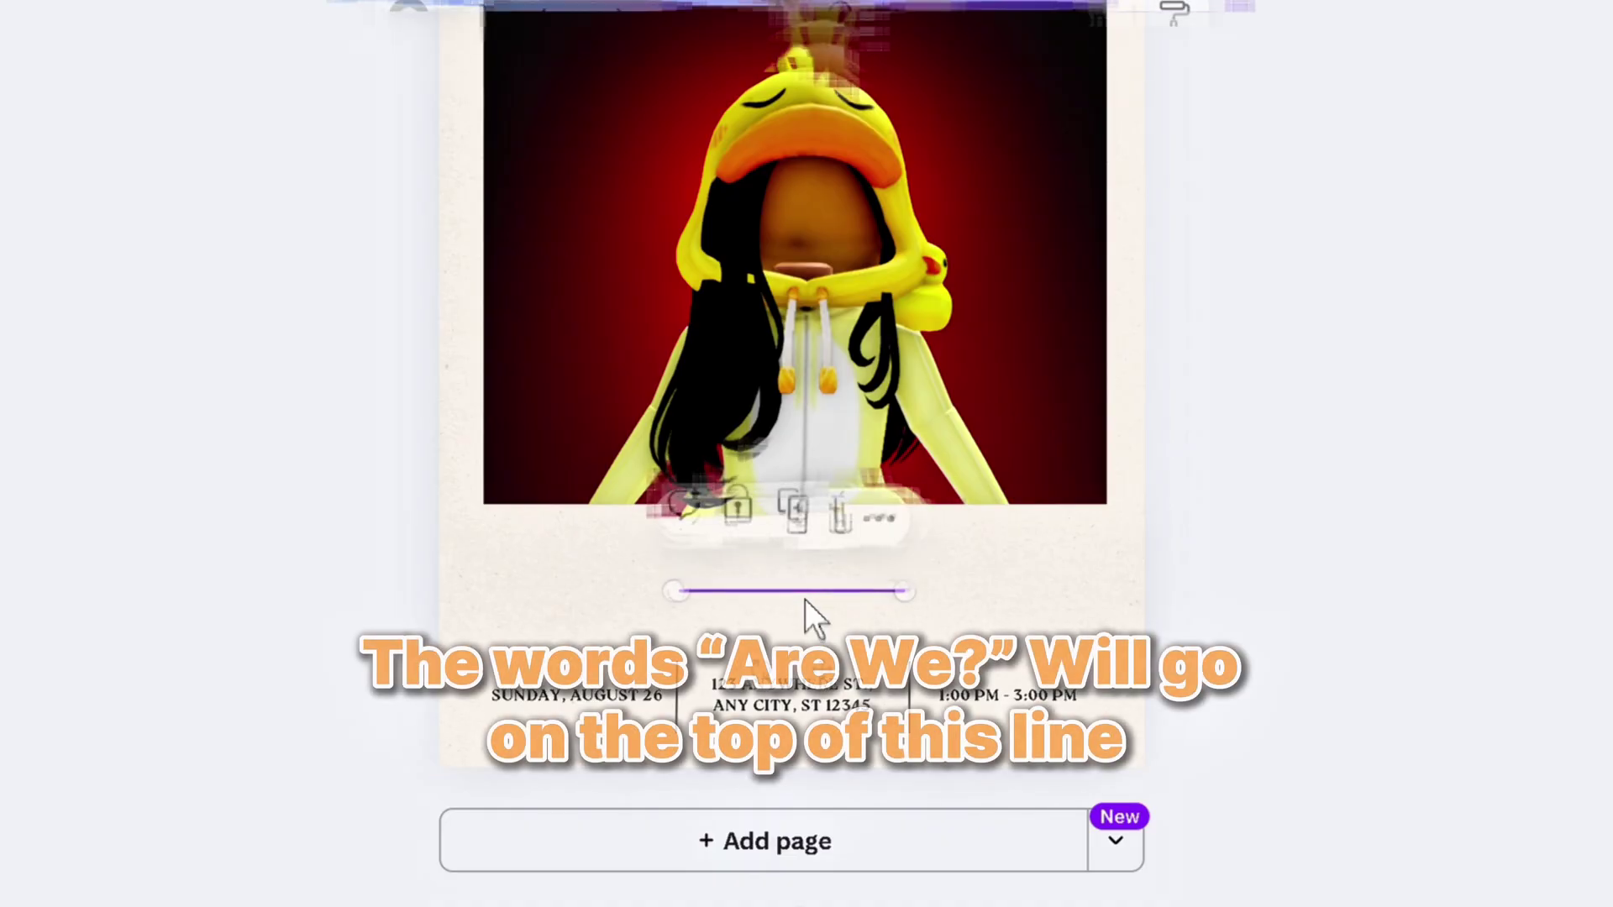
{"action": "left_click_drag", "start_coordinate": [804, 598], "coordinate": [819, 599]}
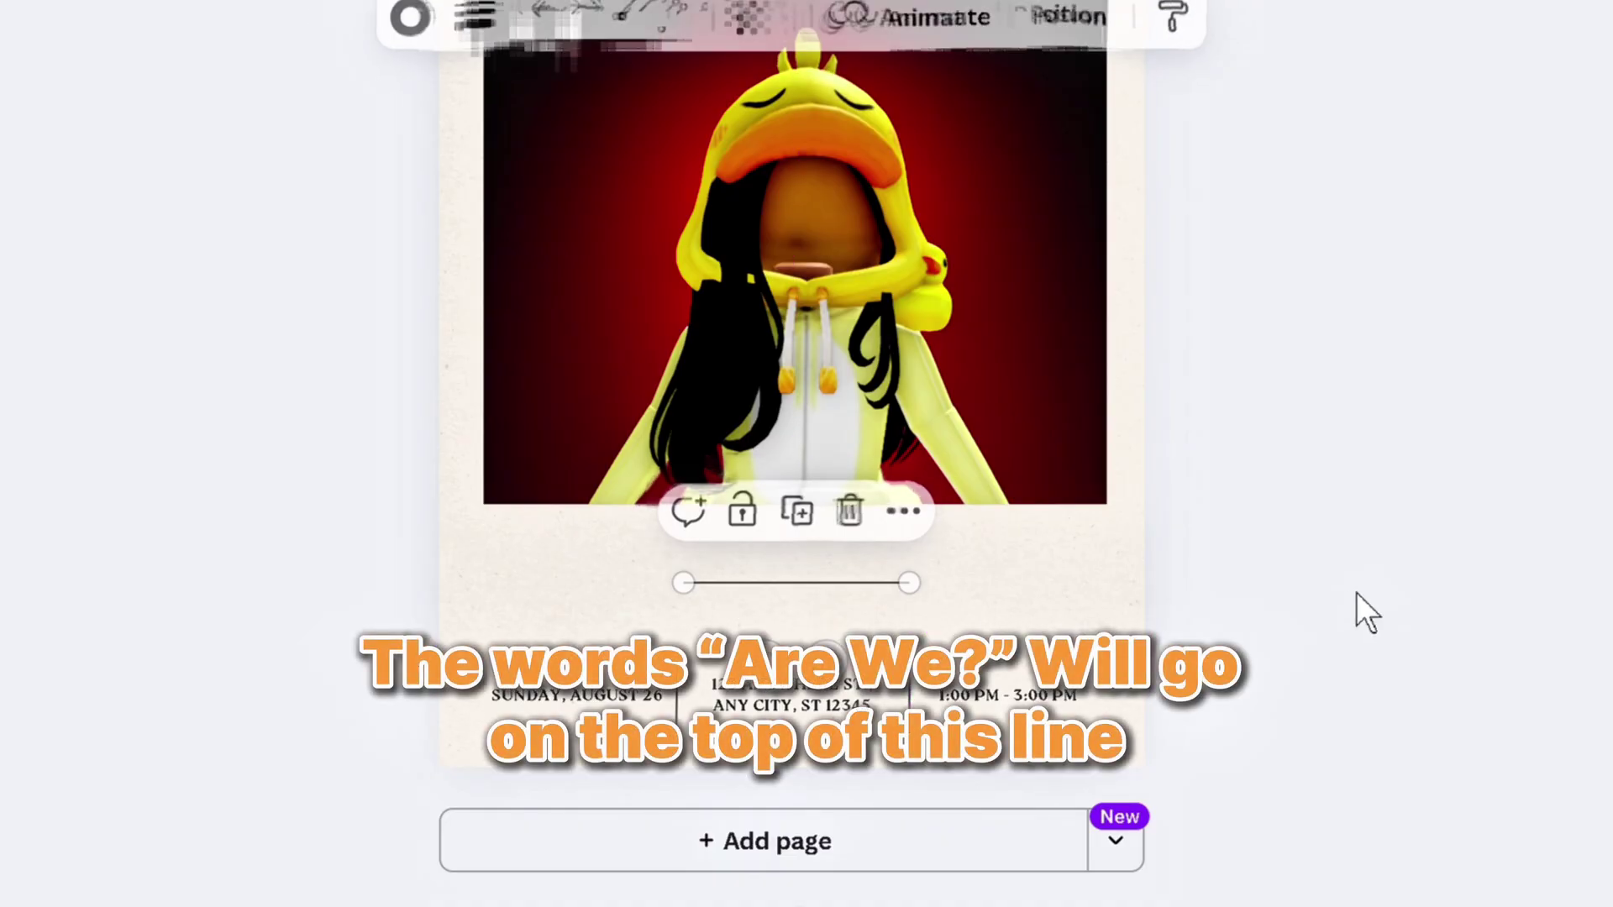
{"action": "left_click", "coordinate": [1354, 613]}
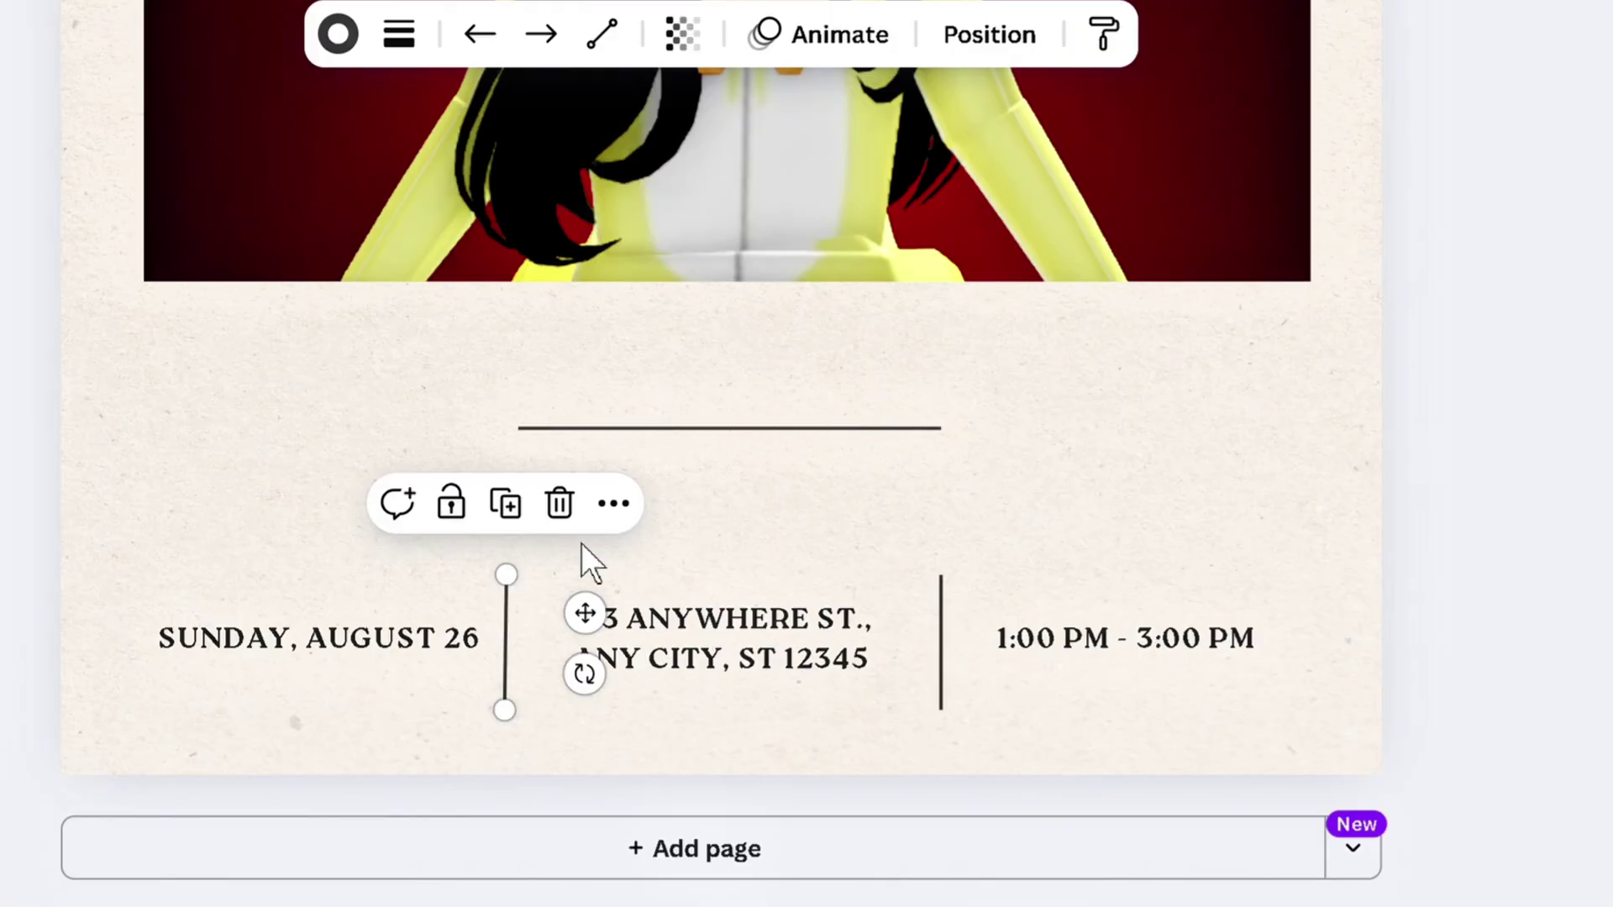
Extend both vertical dividers upward and raise the SUNDAY, AUGUST 26 and address texts
{"action": "left_click_drag", "start_coordinate": [811, 576], "coordinate": [837, 514]}
{"action": "left_click_drag", "start_coordinate": [532, 514], "coordinate": [532, 504]}
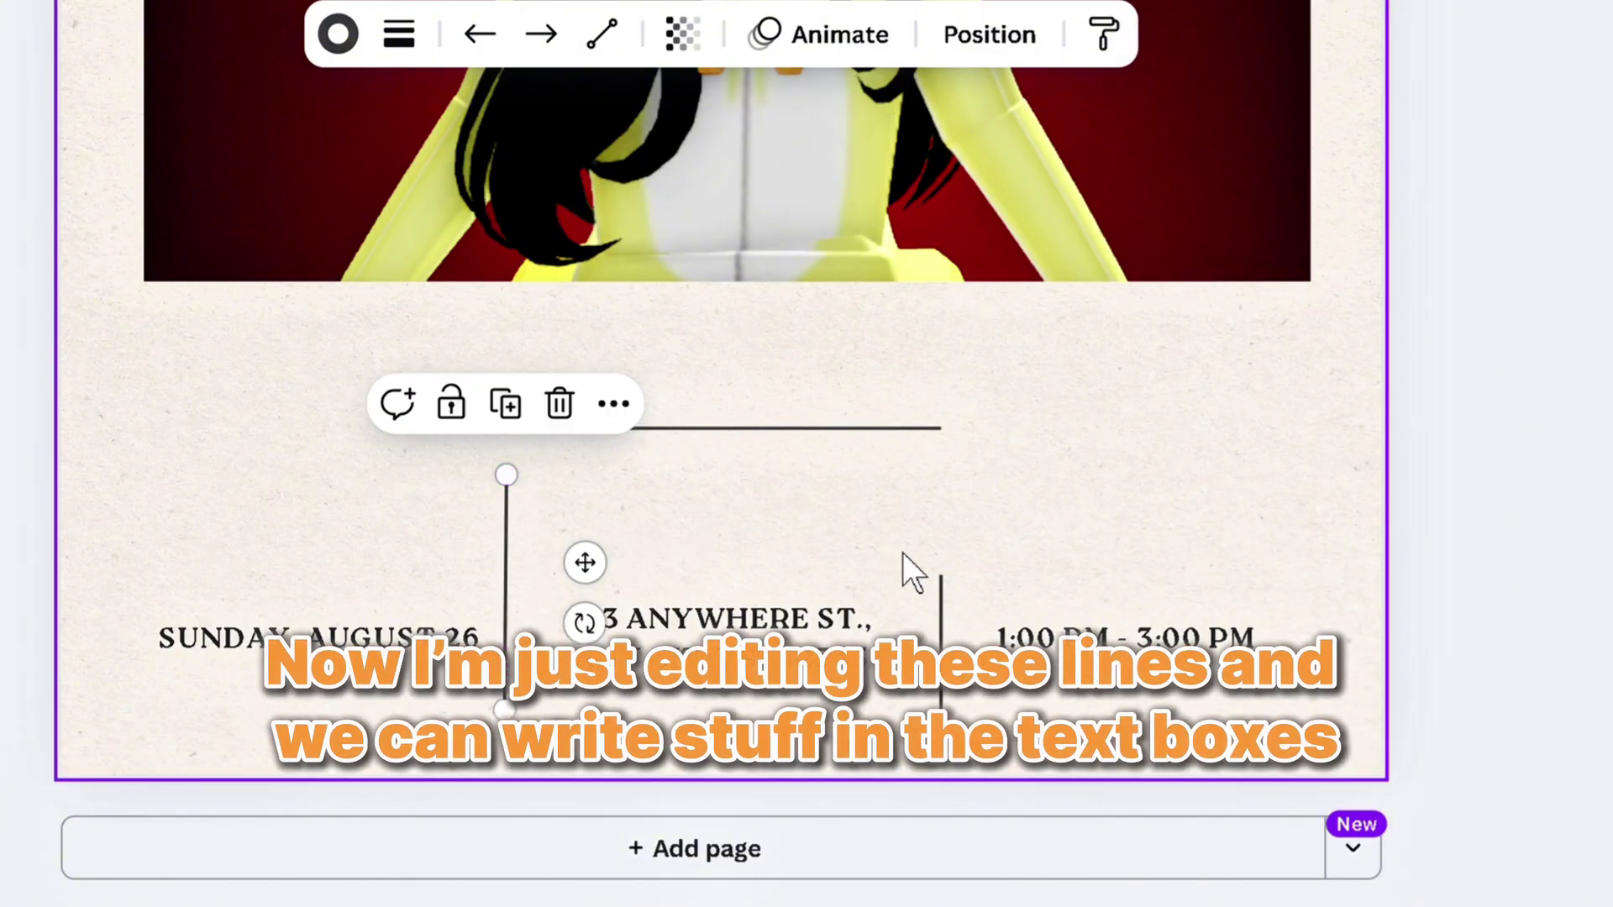
{"action": "left_click_drag", "start_coordinate": [957, 609], "coordinate": [974, 508]}
{"action": "left_click", "coordinate": [993, 794]}
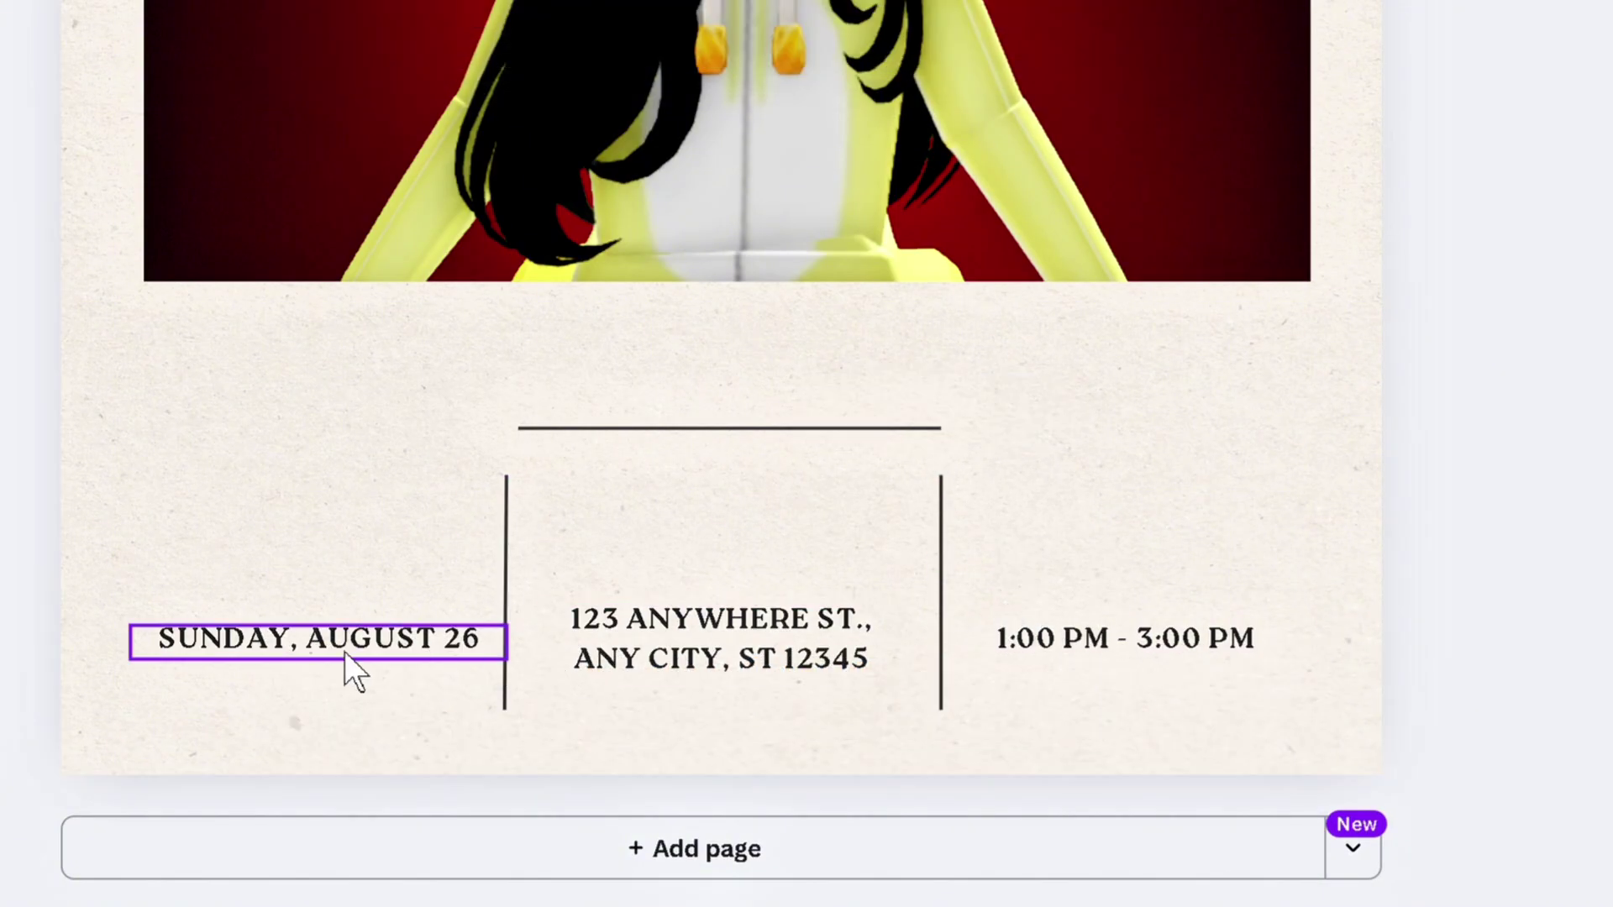
{"action": "left_click_drag", "start_coordinate": [344, 652], "coordinate": [318, 504]}
{"action": "left_click_drag", "start_coordinate": [786, 670], "coordinate": [781, 565]}
Raise the time text, then change the date to 'TYPE WHATEVER YOU WANT' and the address to 'YAP'
{"action": "left_click_drag", "start_coordinate": [1080, 651], "coordinate": [1124, 507]}
{"action": "left_click_drag", "start_coordinate": [740, 519], "coordinate": [740, 540]}
{"action": "double_click", "coordinate": [321, 496]}
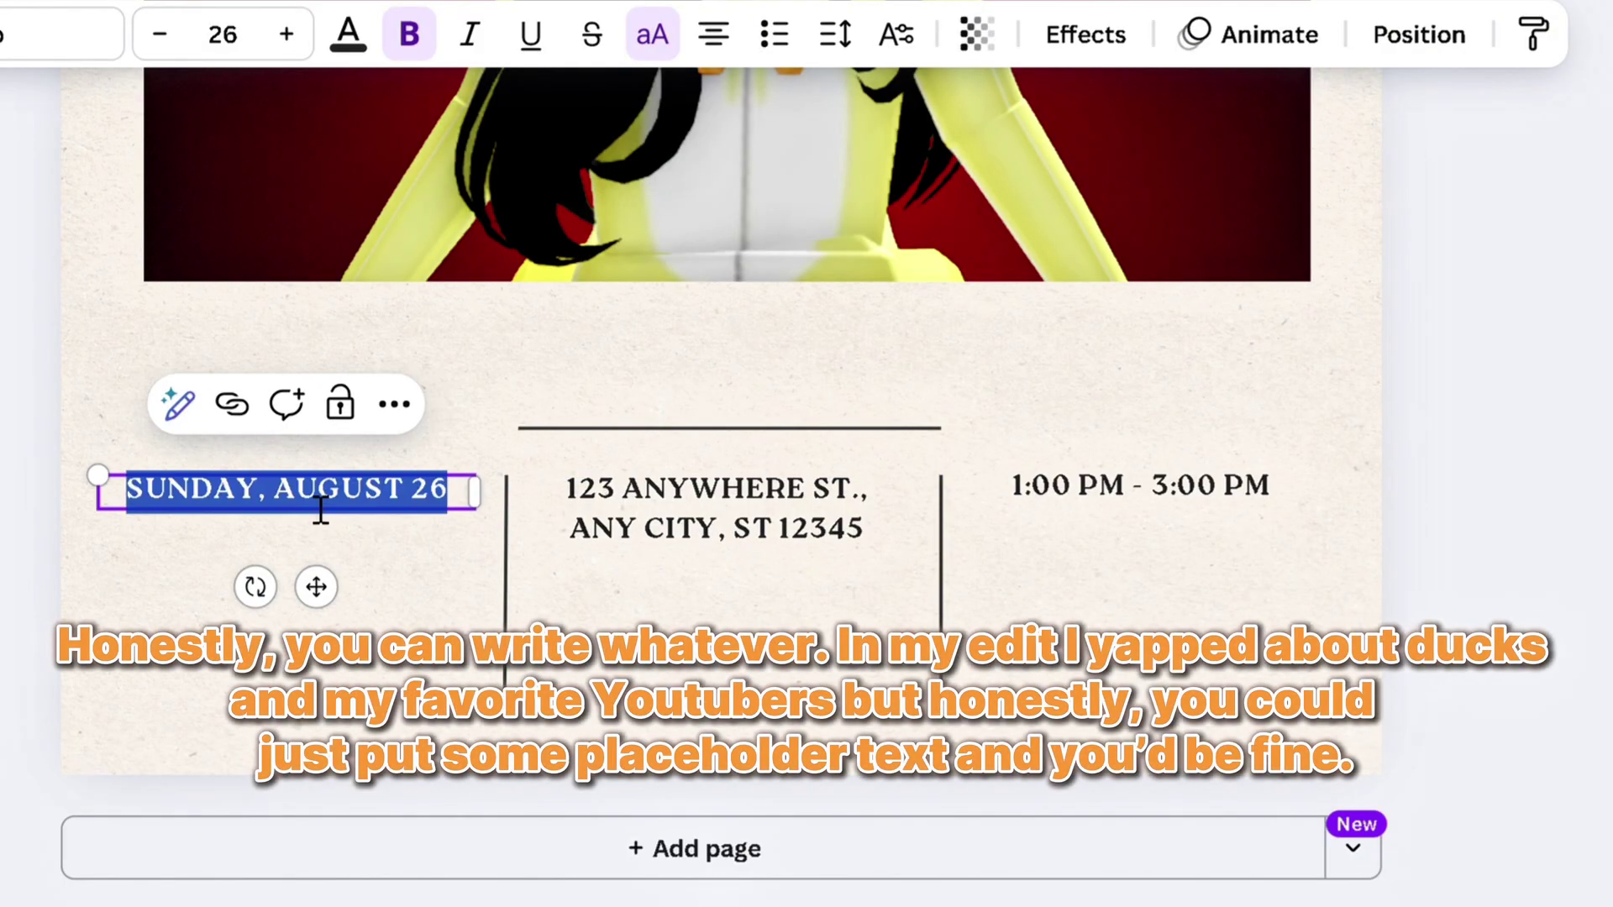
{"action": "type", "text": "TYPE WHATEV"}
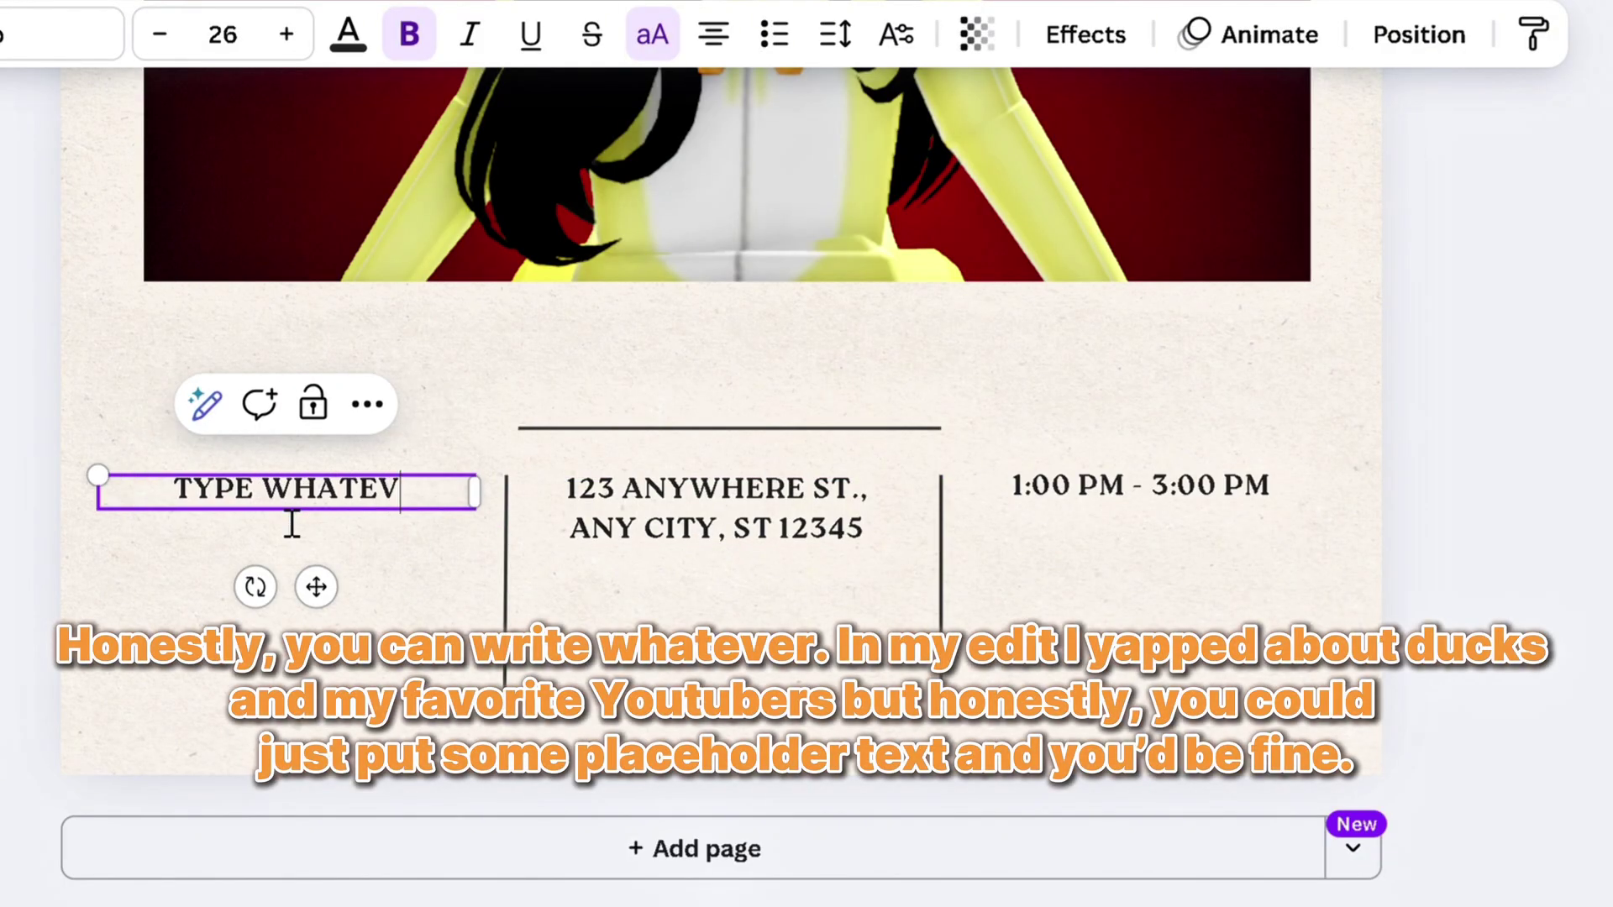
{"action": "type", "text": "ER YOU WANT"}
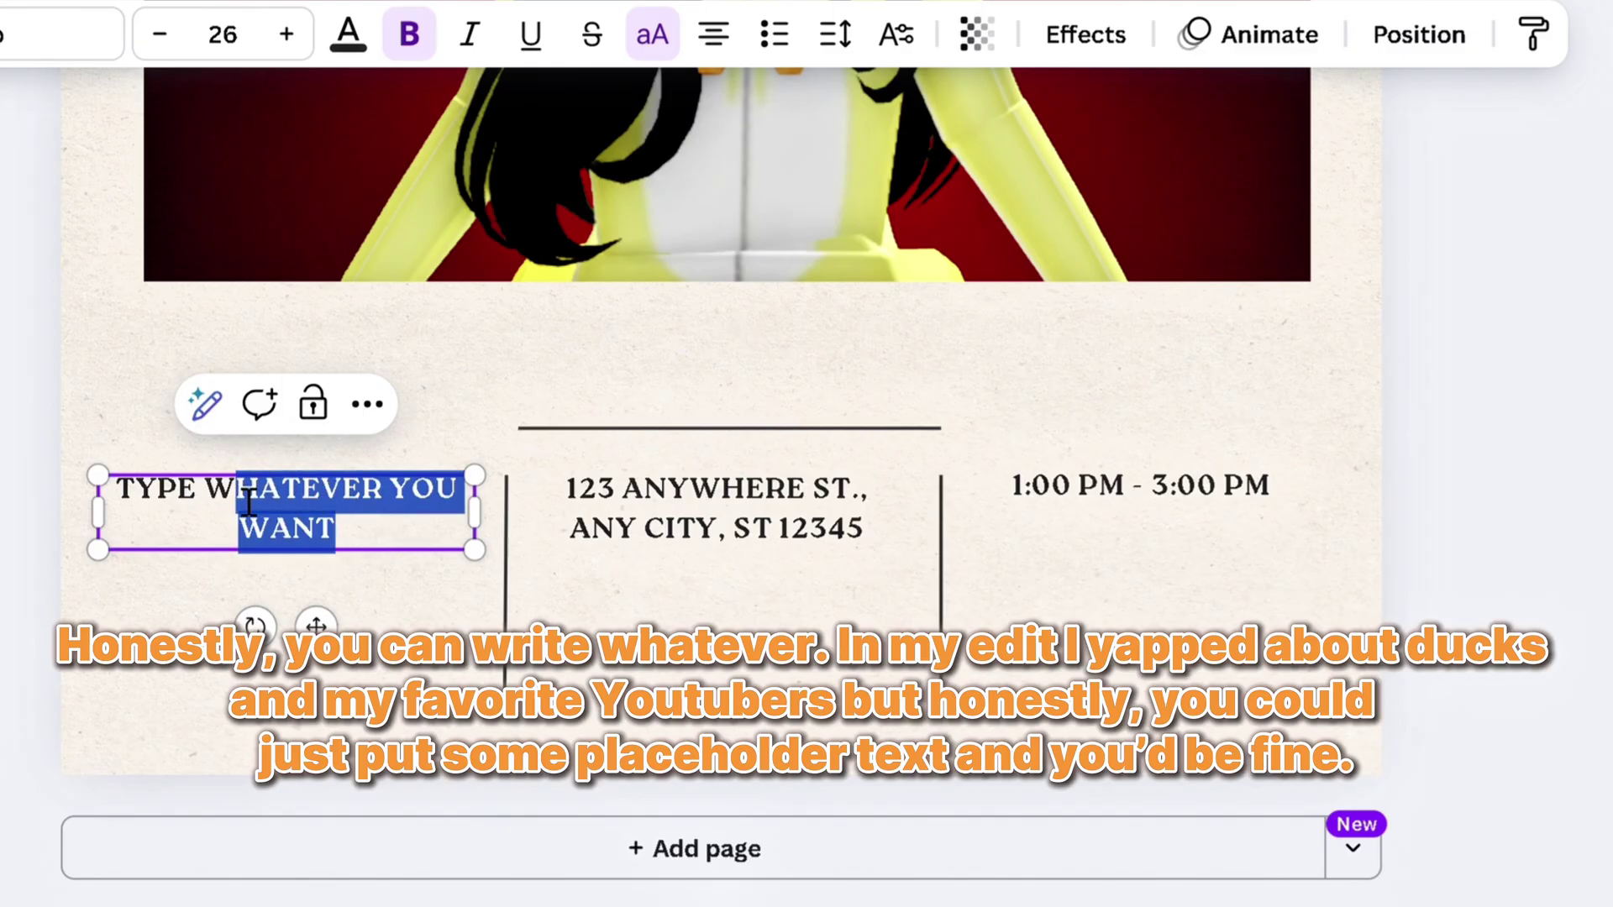
{"action": "double_click", "coordinate": [786, 534]}
{"action": "type", "text": "YAP"}
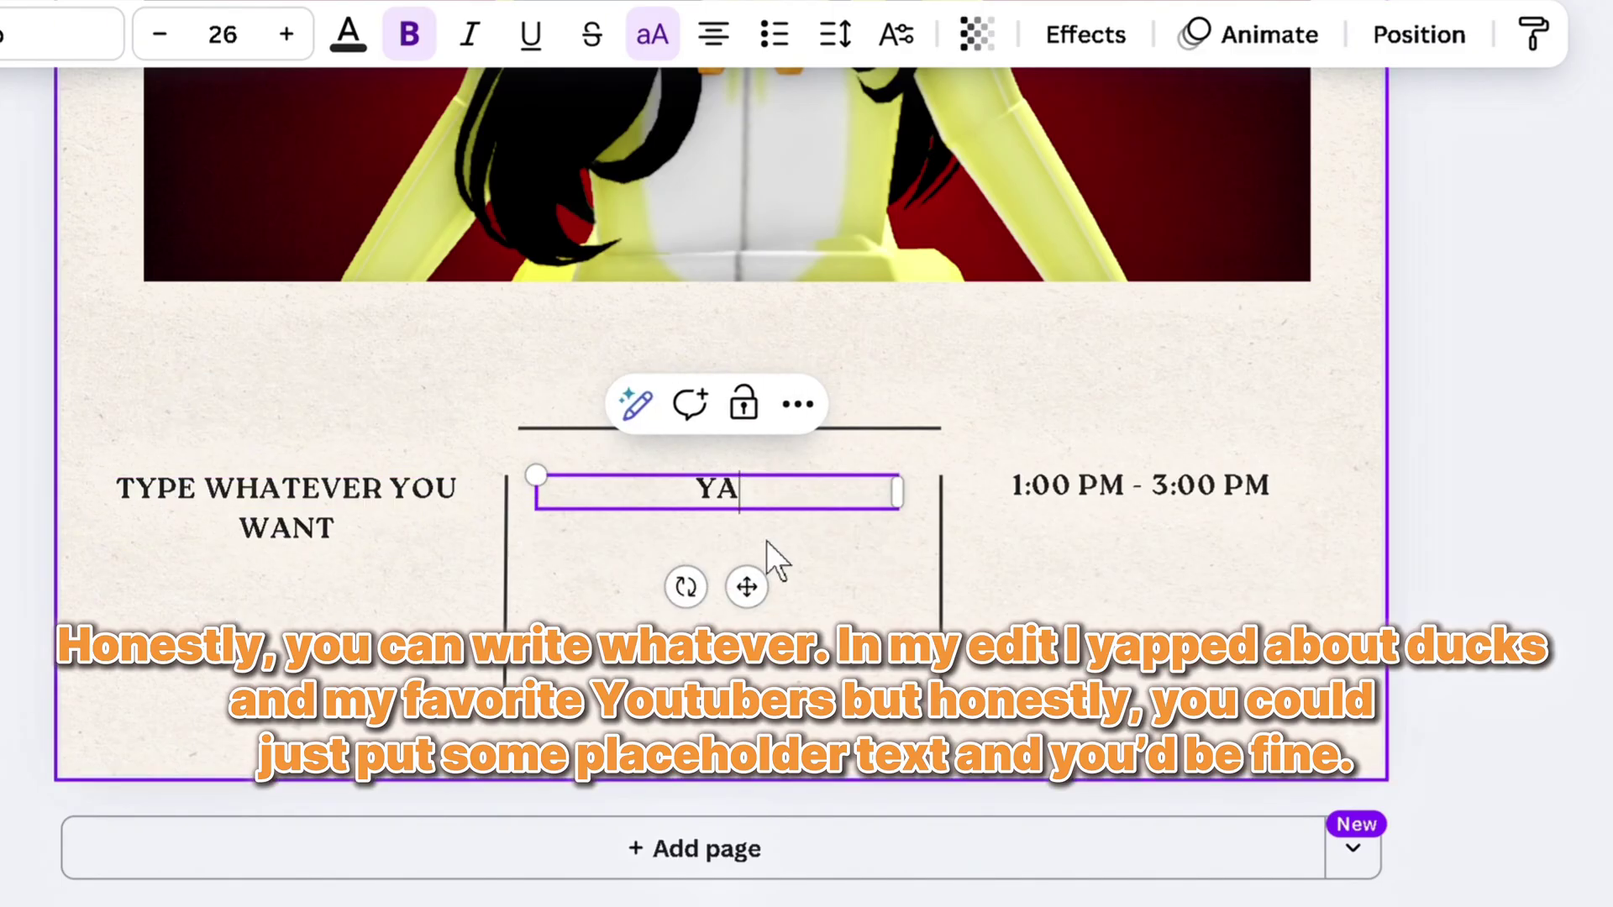
Change the time text to 'TYP' and download the finished poster
{"action": "left_click", "coordinate": [1274, 511]}
{"action": "left_click", "coordinate": [1261, 517]}
{"action": "type", "text": "TYP"}
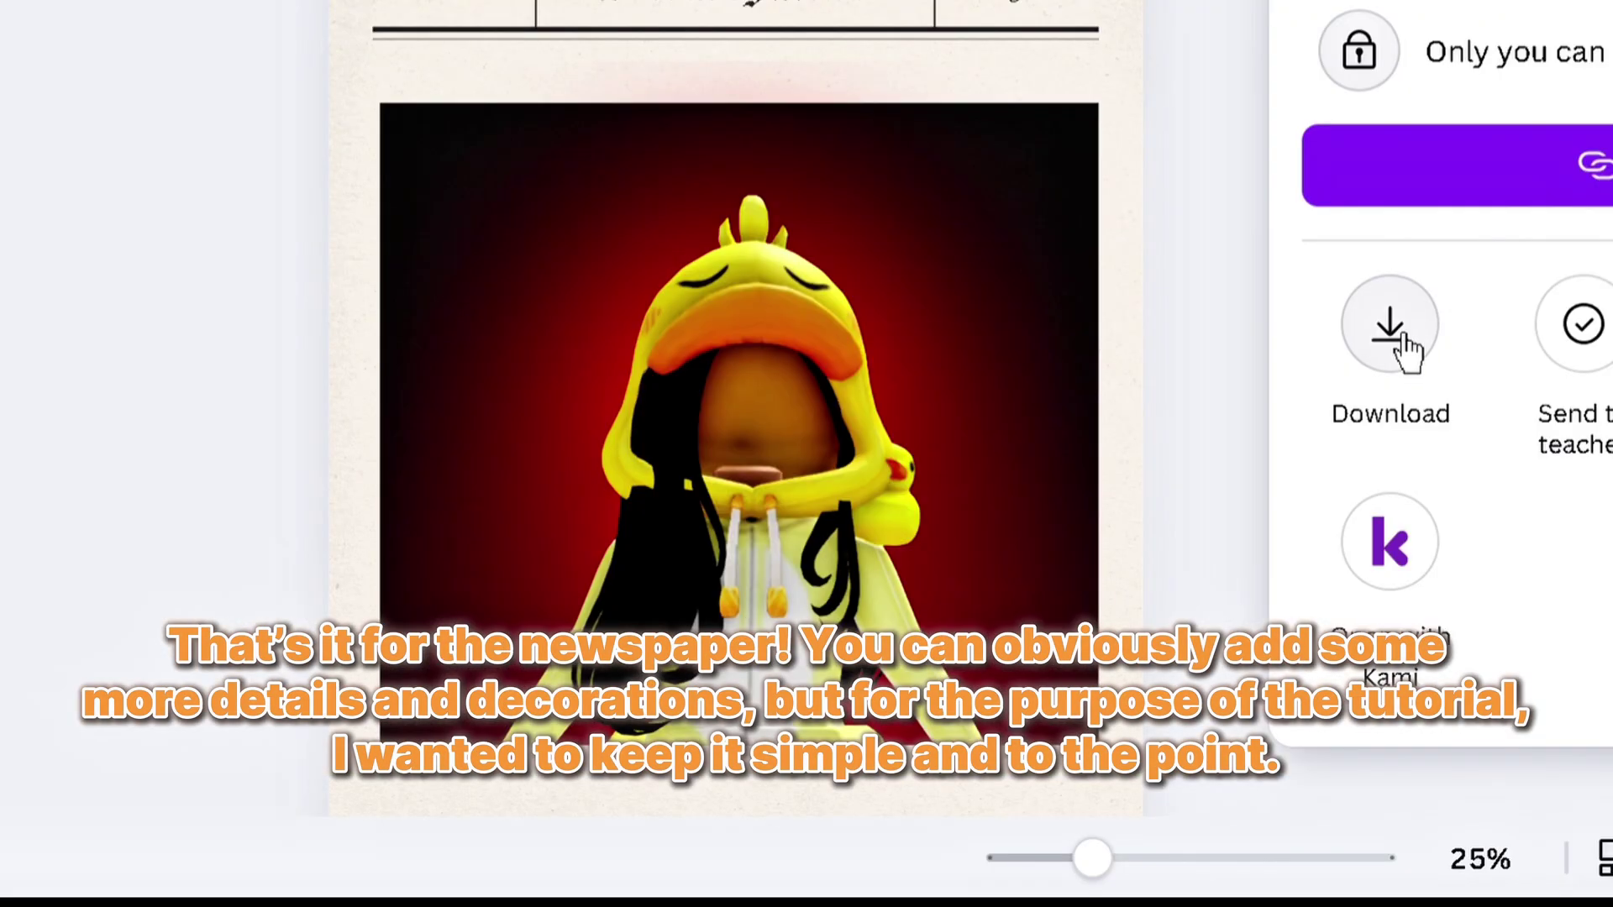
{"action": "left_click", "coordinate": [1394, 340]}
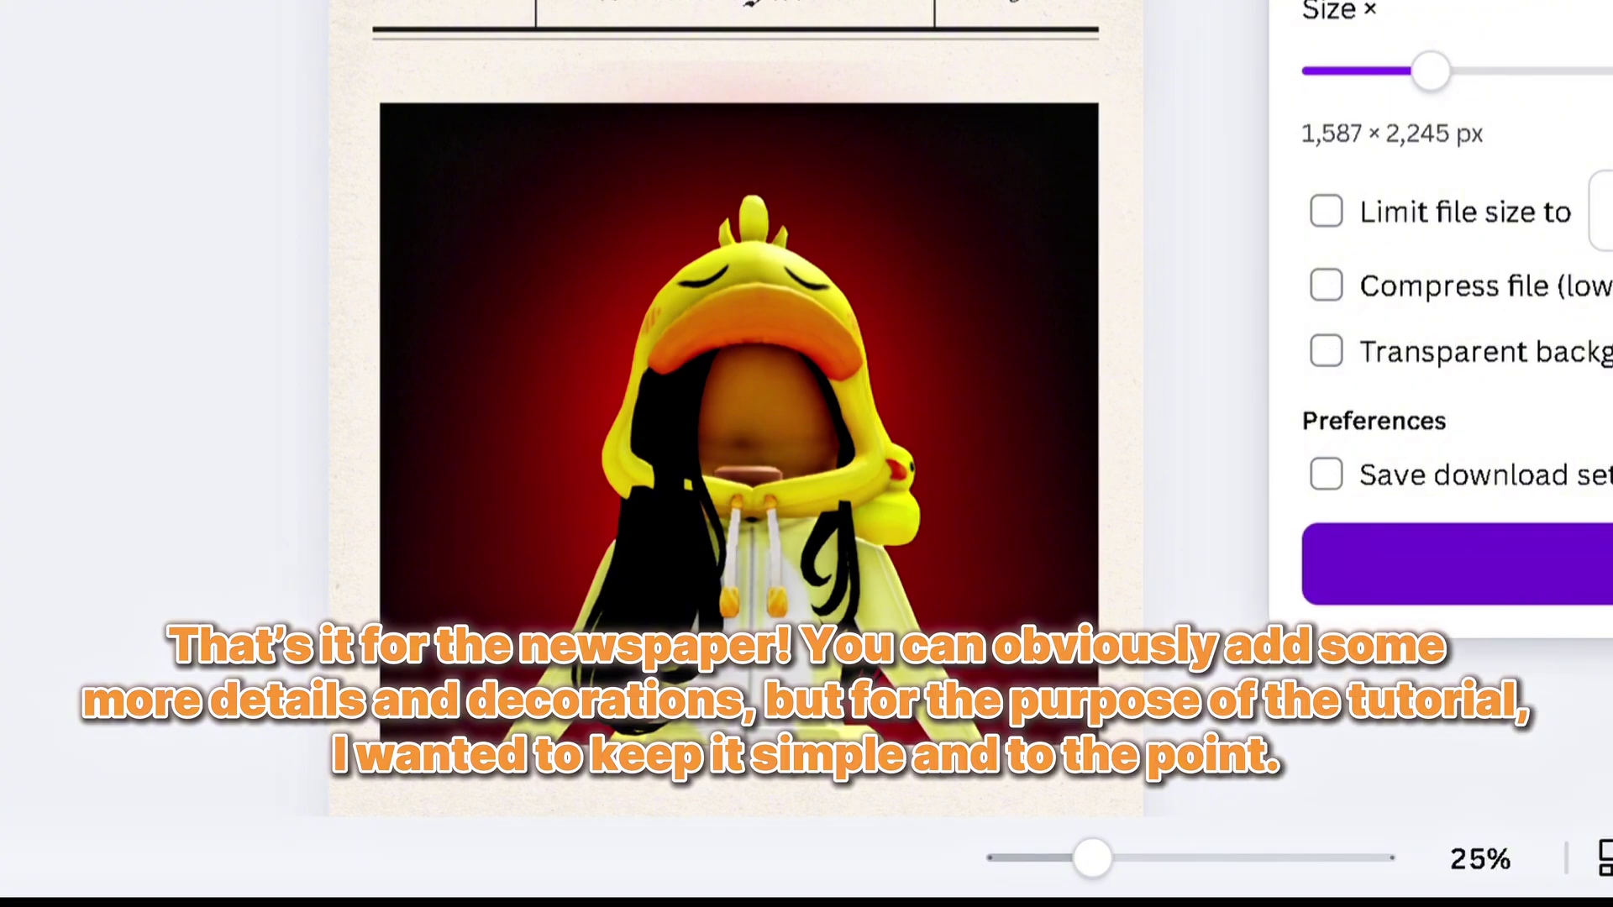
{"action": "left_click", "coordinate": [1176, 18]}
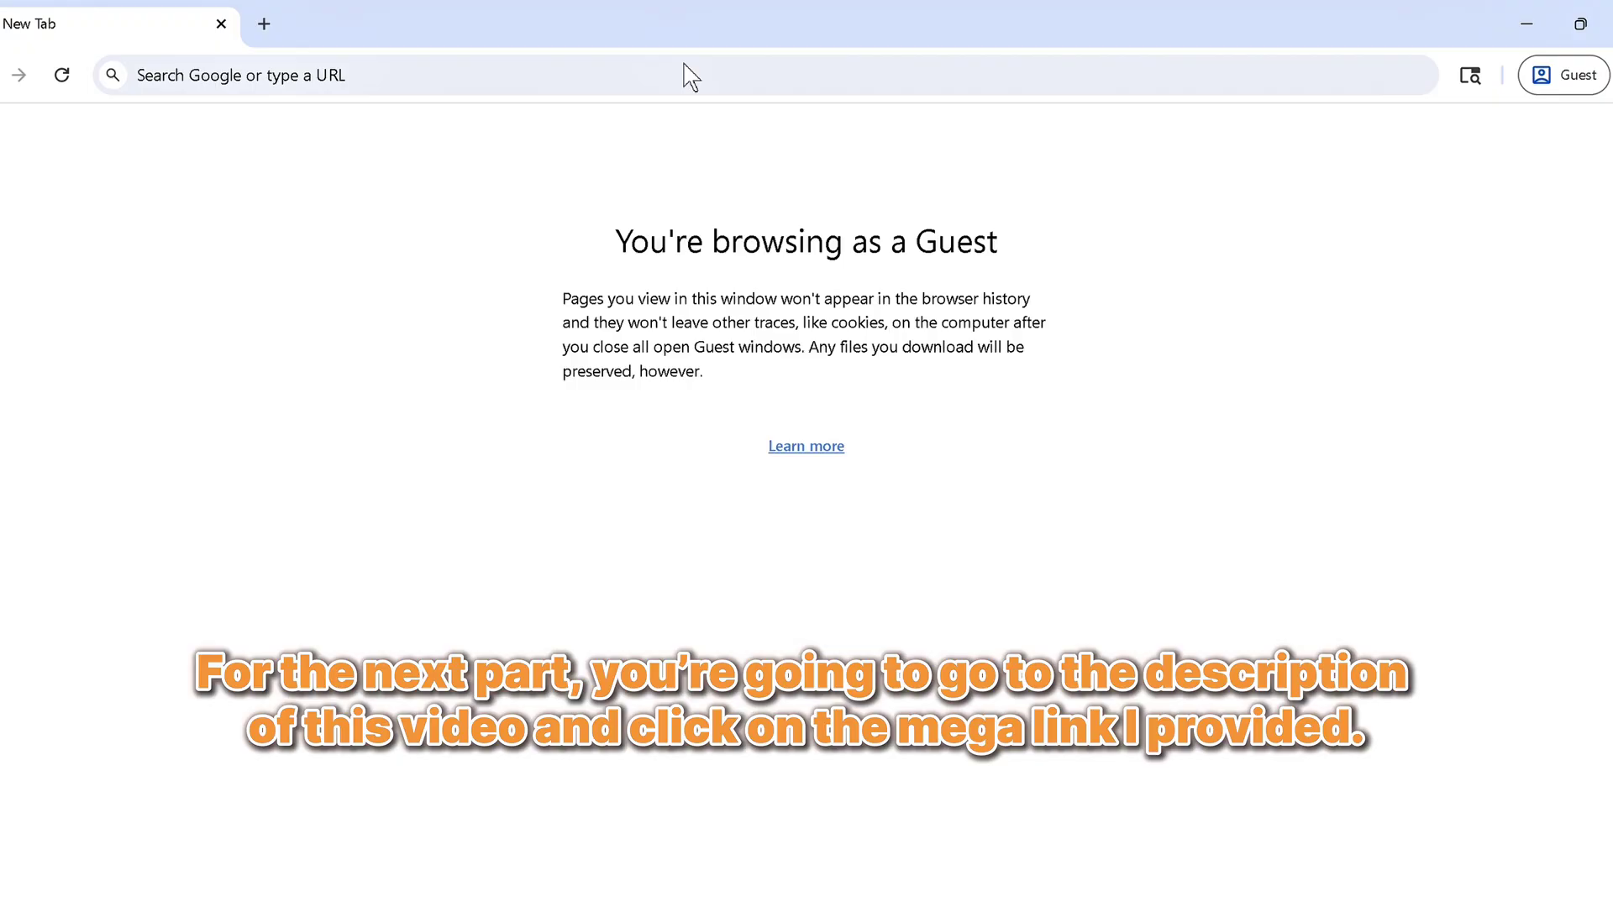
Paste the MEGA link for the Show and Tell Tutorial Materials into Chrome and load it
{"action": "left_click", "coordinate": [254, 88]}
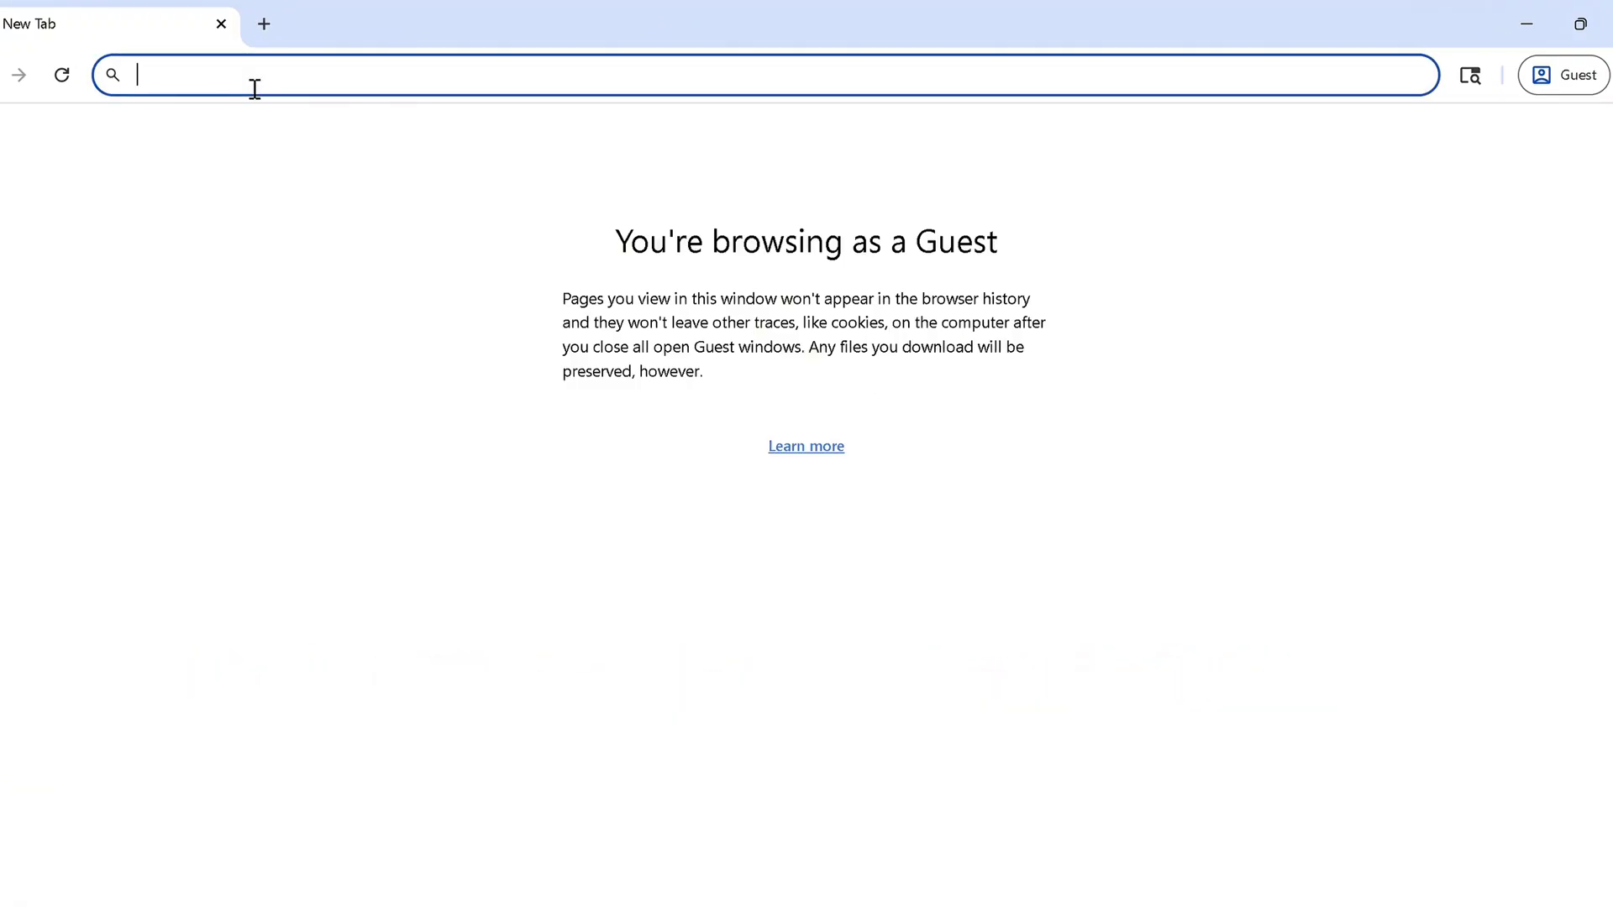
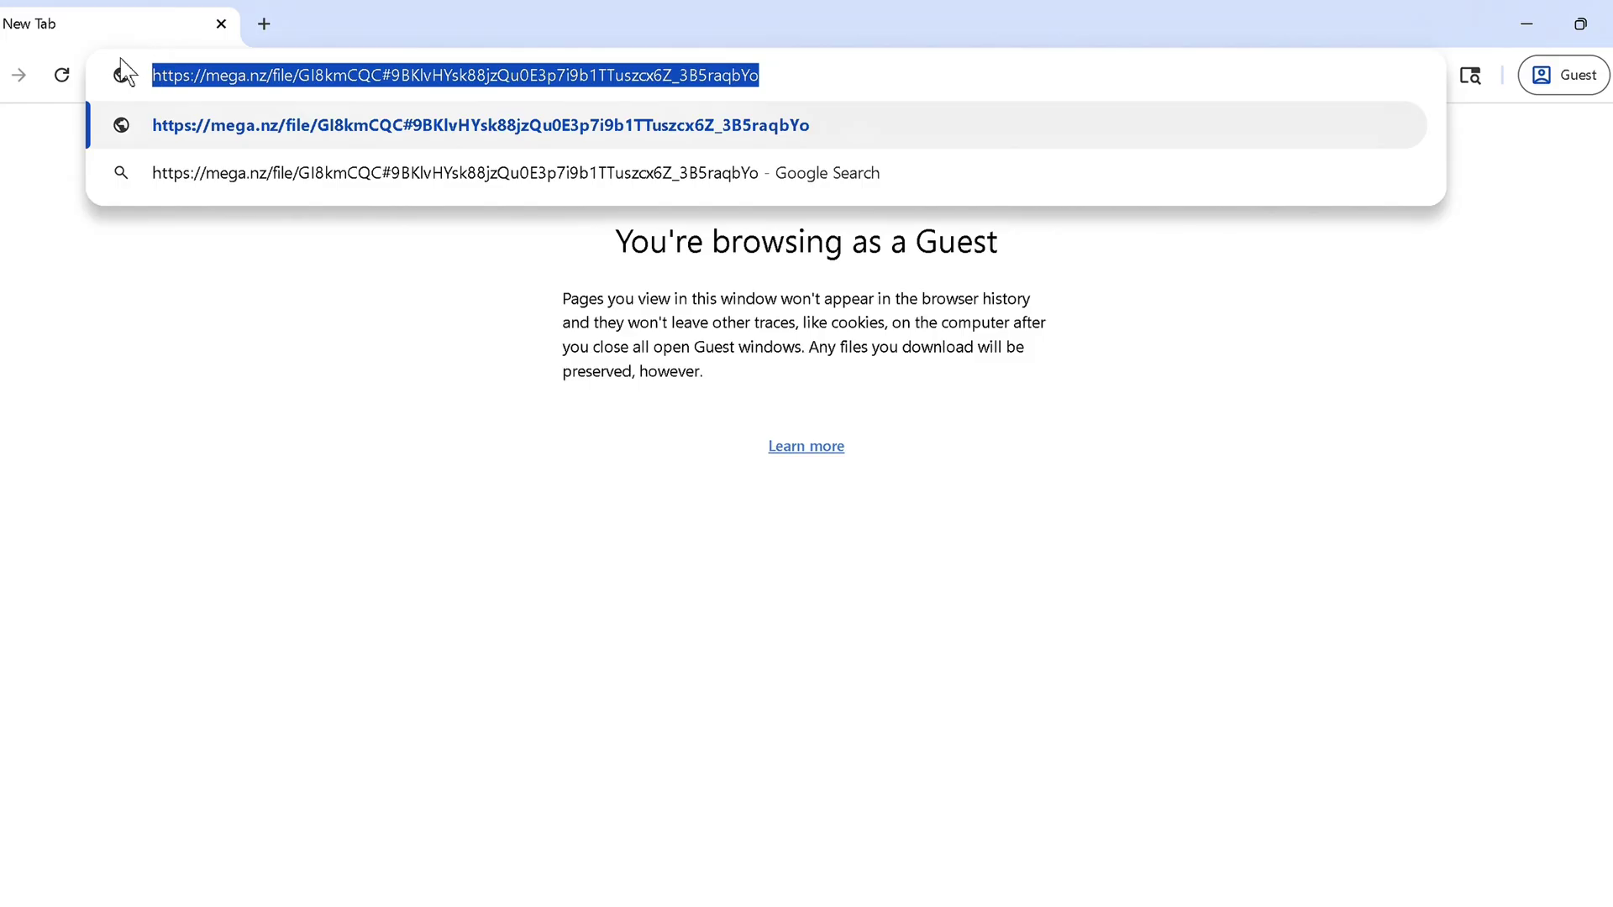
{"action": "left_click", "coordinate": [309, 84]}
{"action": "key", "text": "Return"}
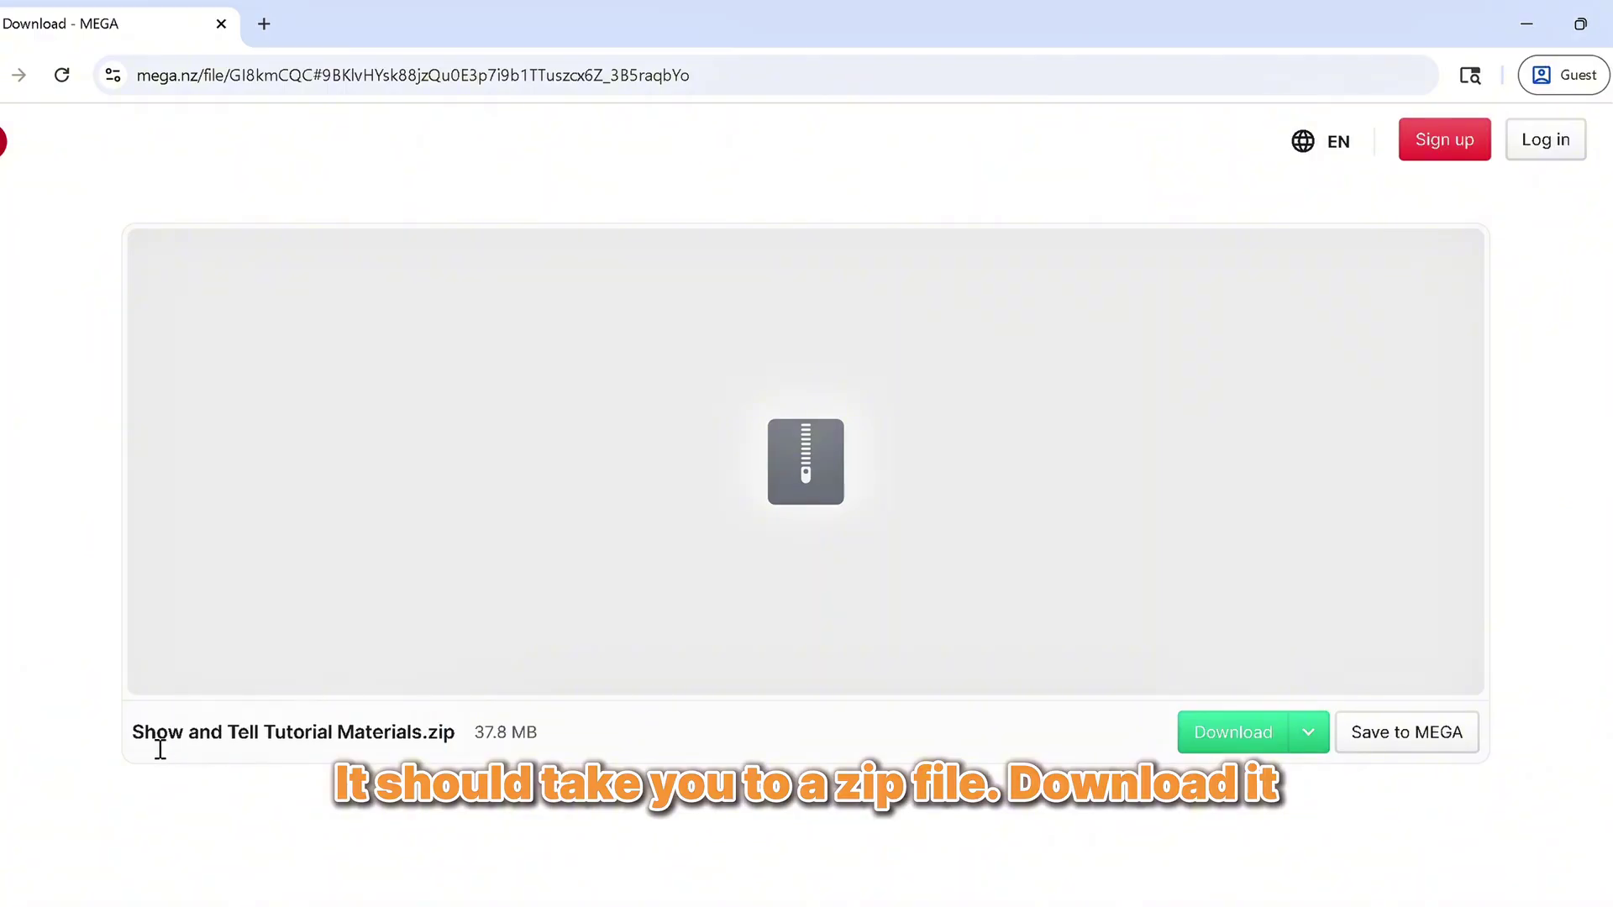
Download the 37.8 MB Show and Tell Tutorial Materials.zip from MEGA with the standard download
{"action": "left_click_drag", "start_coordinate": [133, 739], "coordinate": [504, 753]}
{"action": "left_click", "coordinate": [1320, 732]}
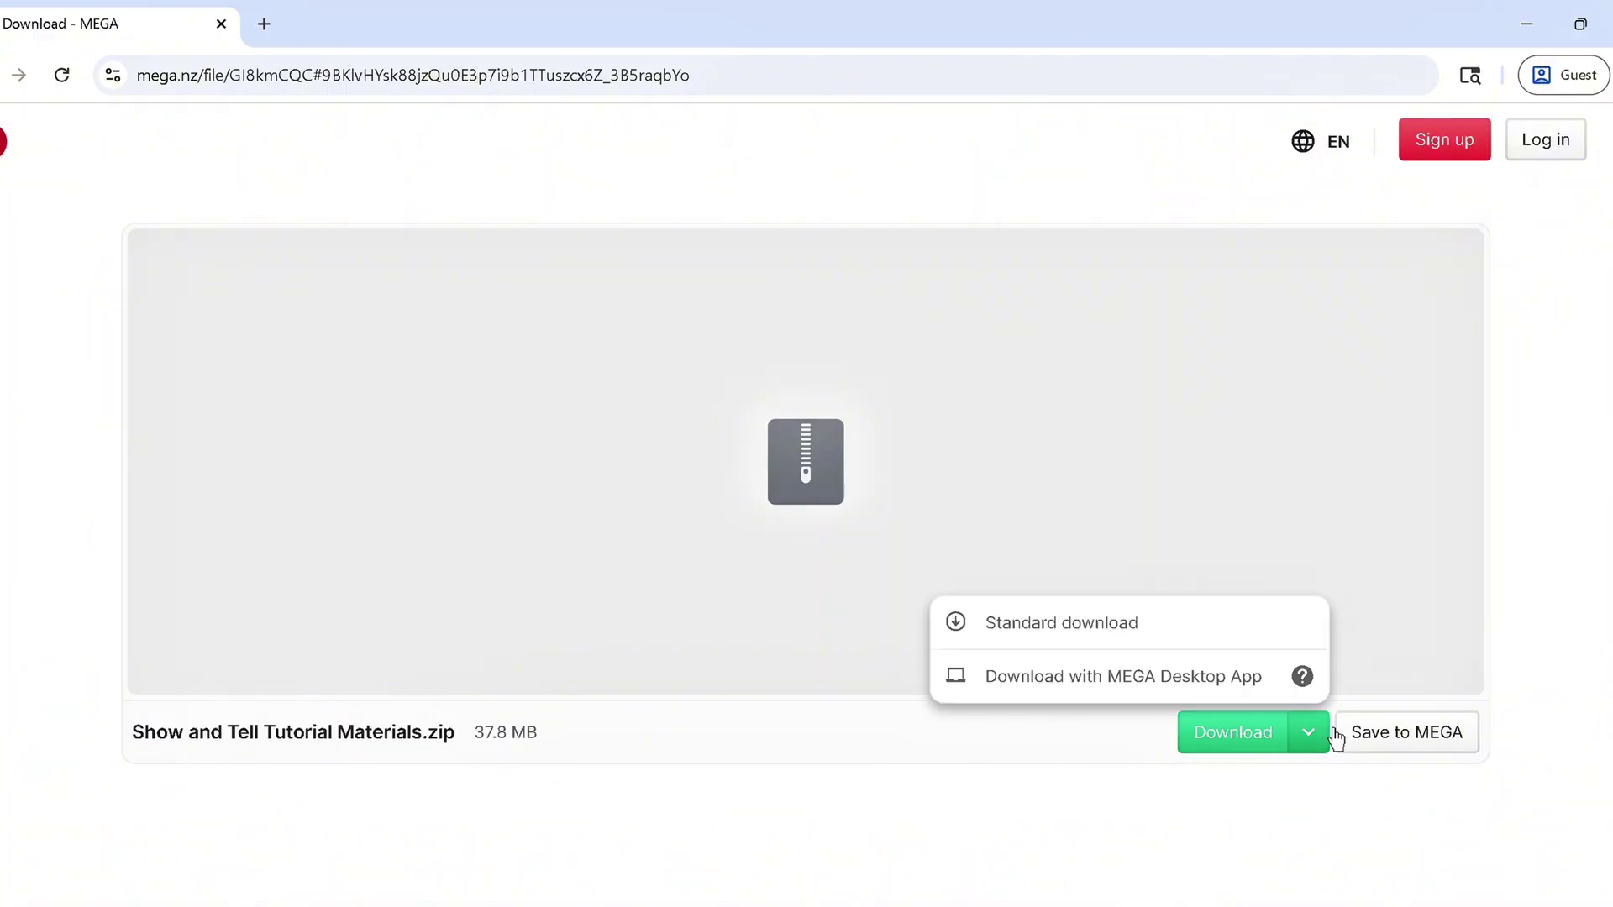
{"action": "left_click", "coordinate": [1241, 759]}
{"action": "left_click", "coordinate": [1250, 752]}
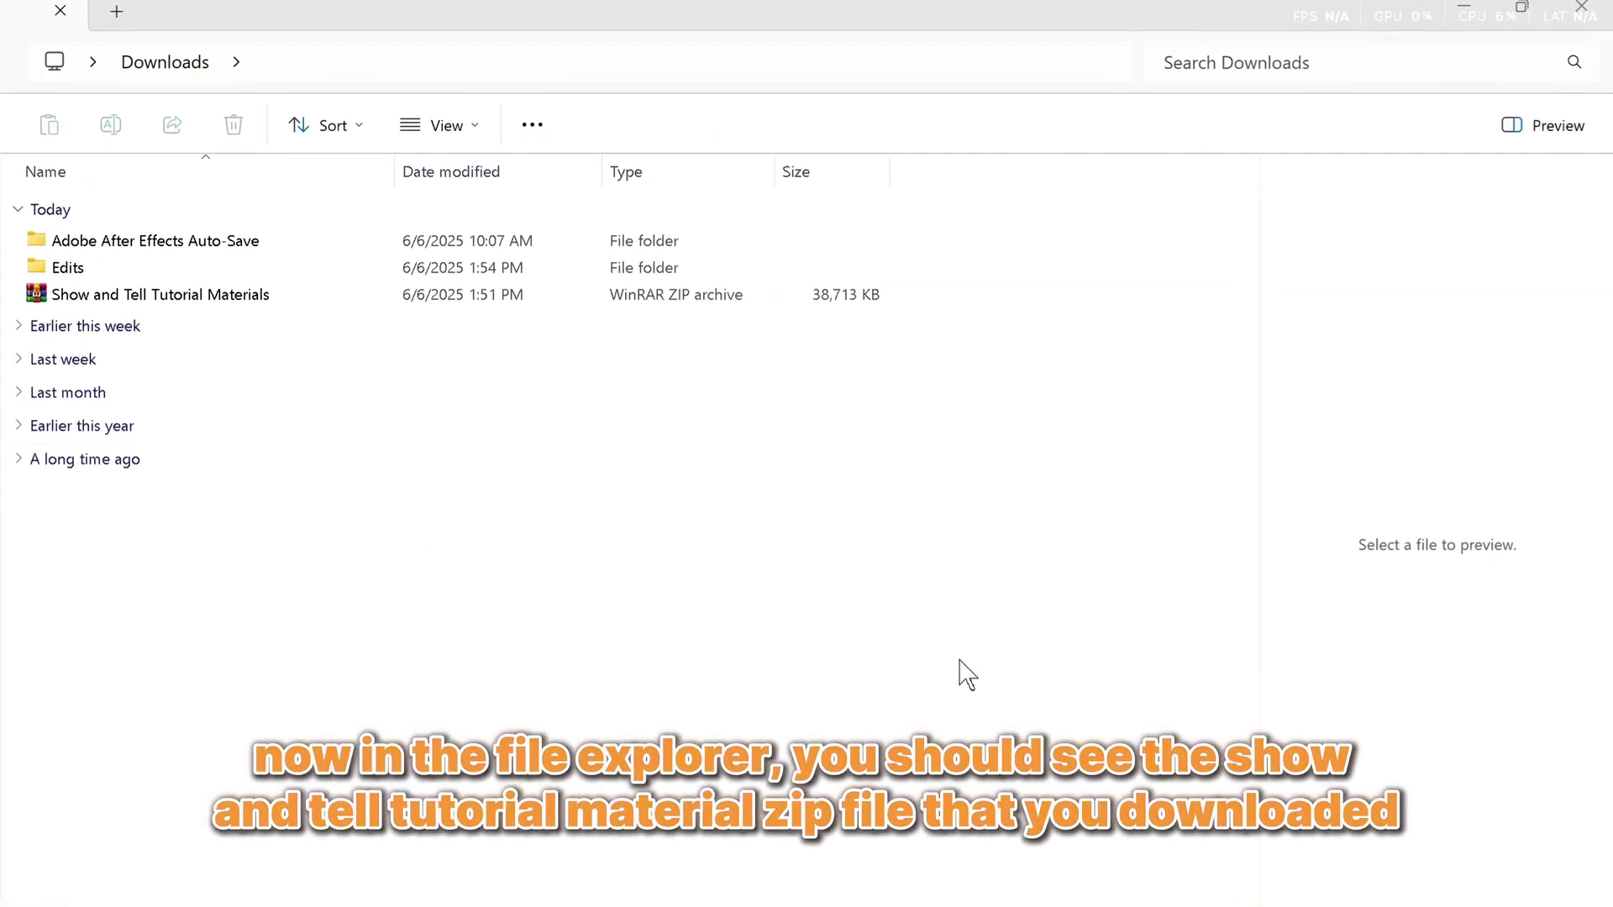
Open the downloaded Show and Tell Tutorial Materials zip in WinRAR via Open with
{"action": "left_click", "coordinate": [186, 298]}
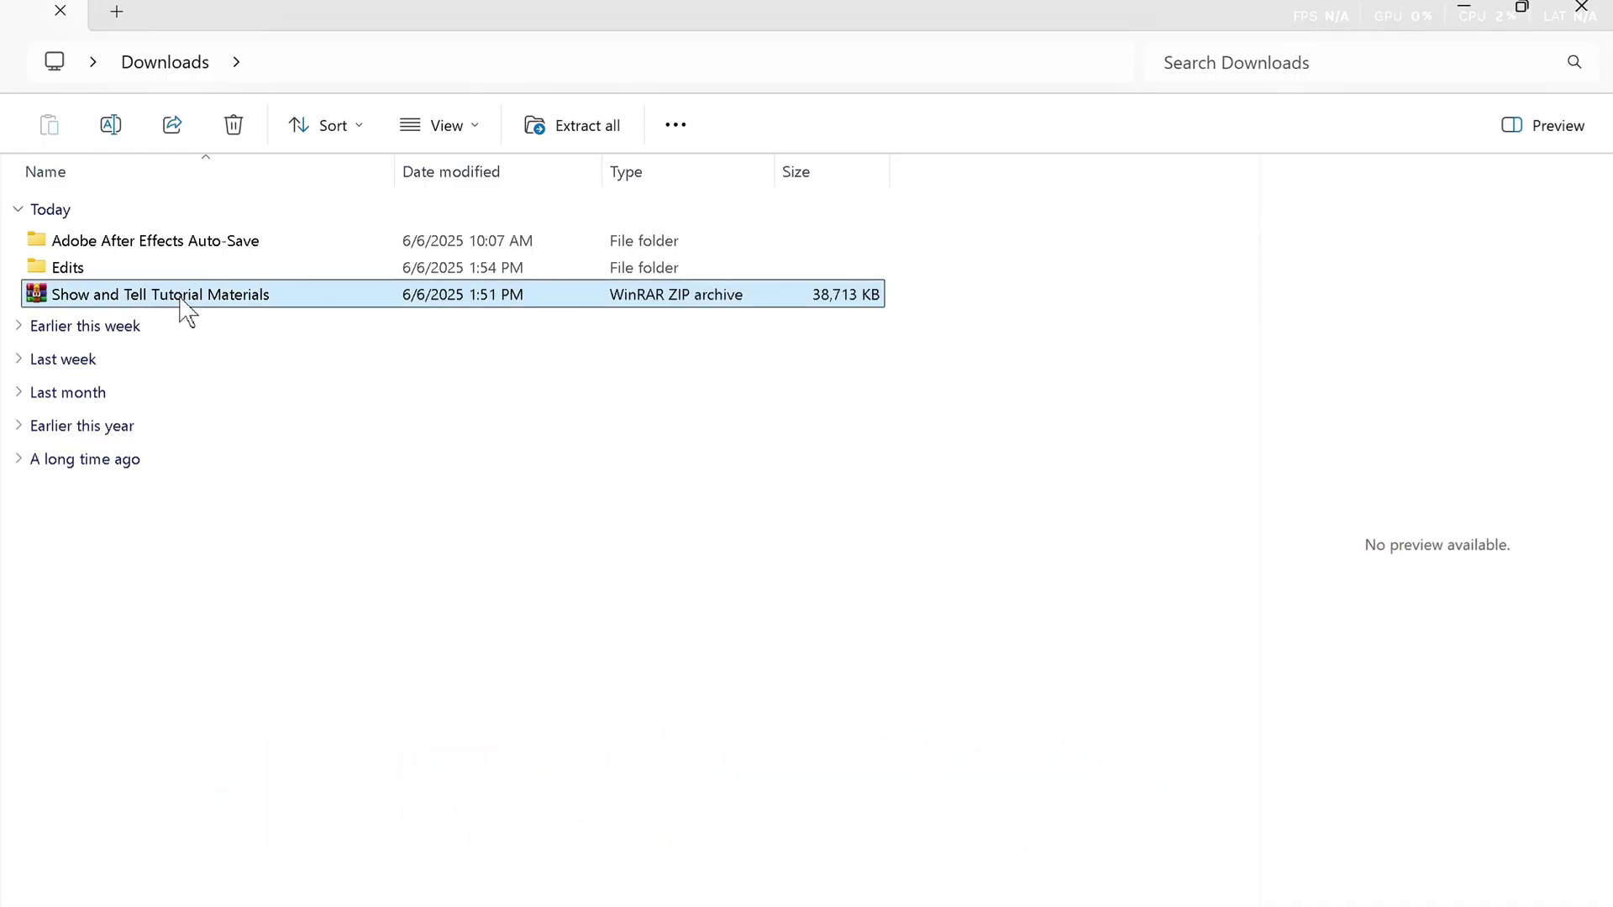
{"action": "right_click", "coordinate": [182, 302]}
{"action": "mouse_move", "coordinate": [265, 429]}
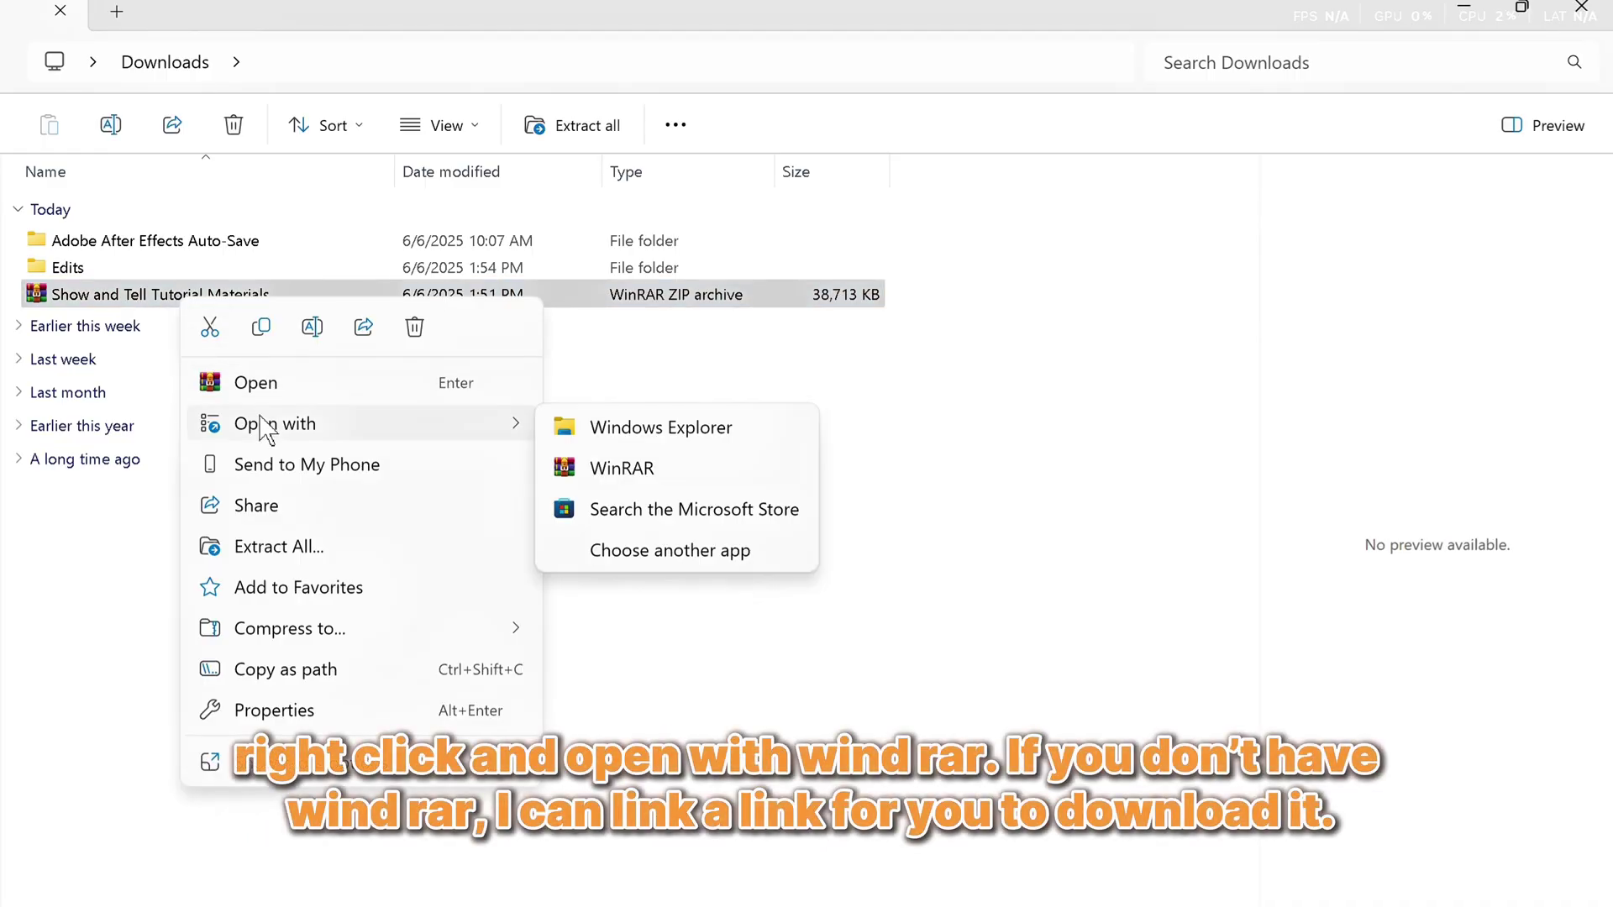
{"action": "left_click", "coordinate": [592, 475]}
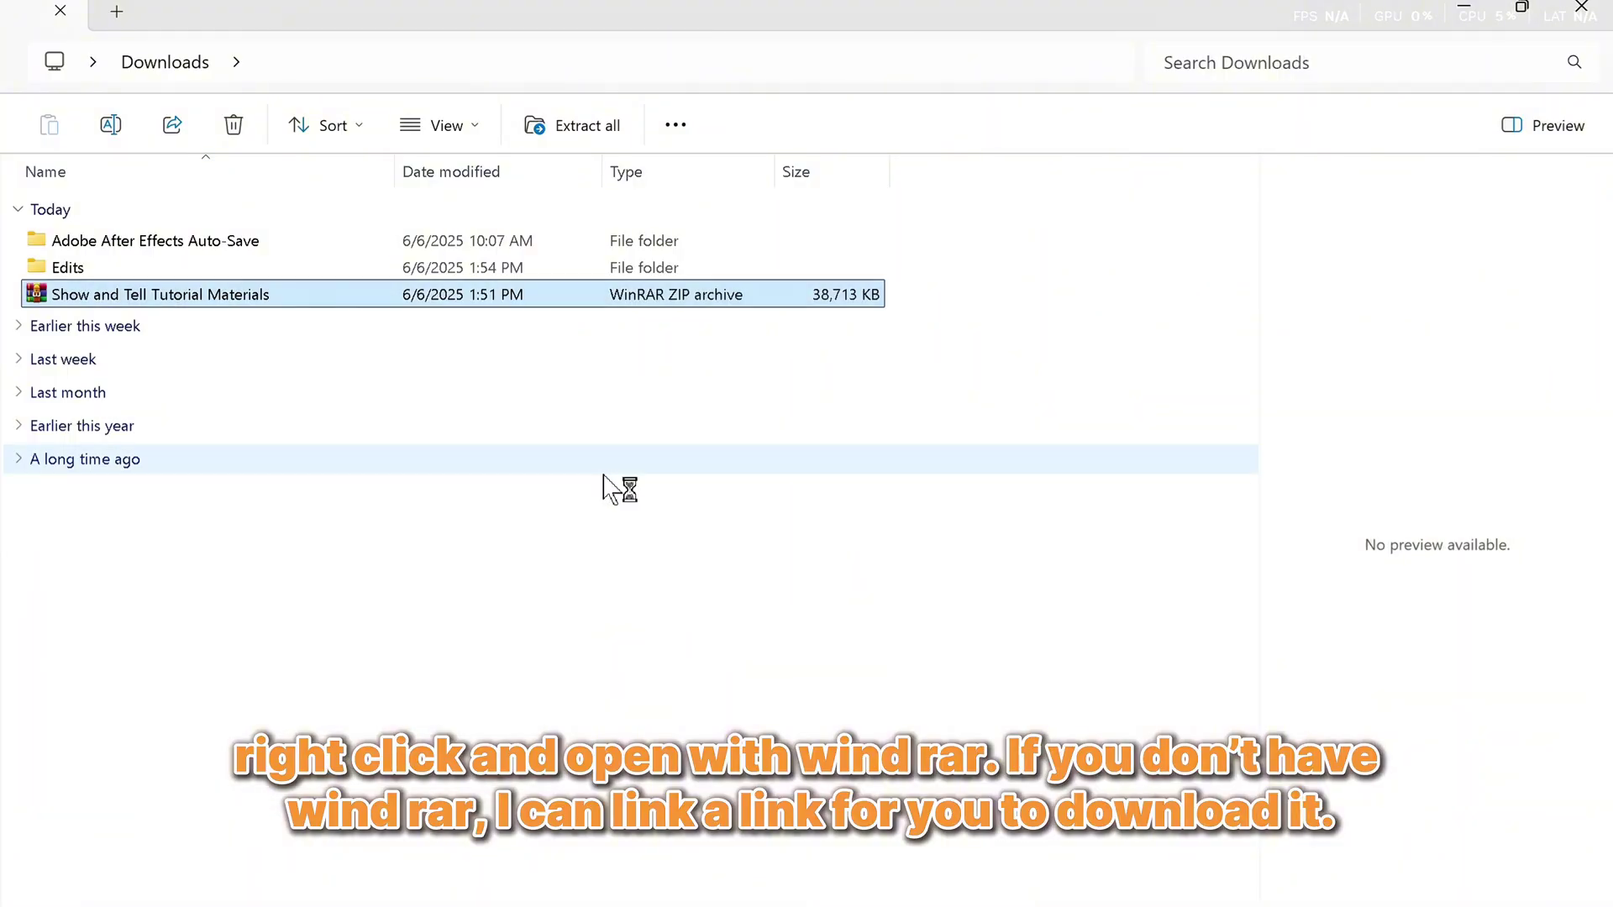
Dismiss the licence reminder and preview DTI SHELF EMPTY.png inside the archive's DTI Shelf folder
{"action": "left_click_drag", "start_coordinate": [819, 152], "coordinate": [399, 112]}
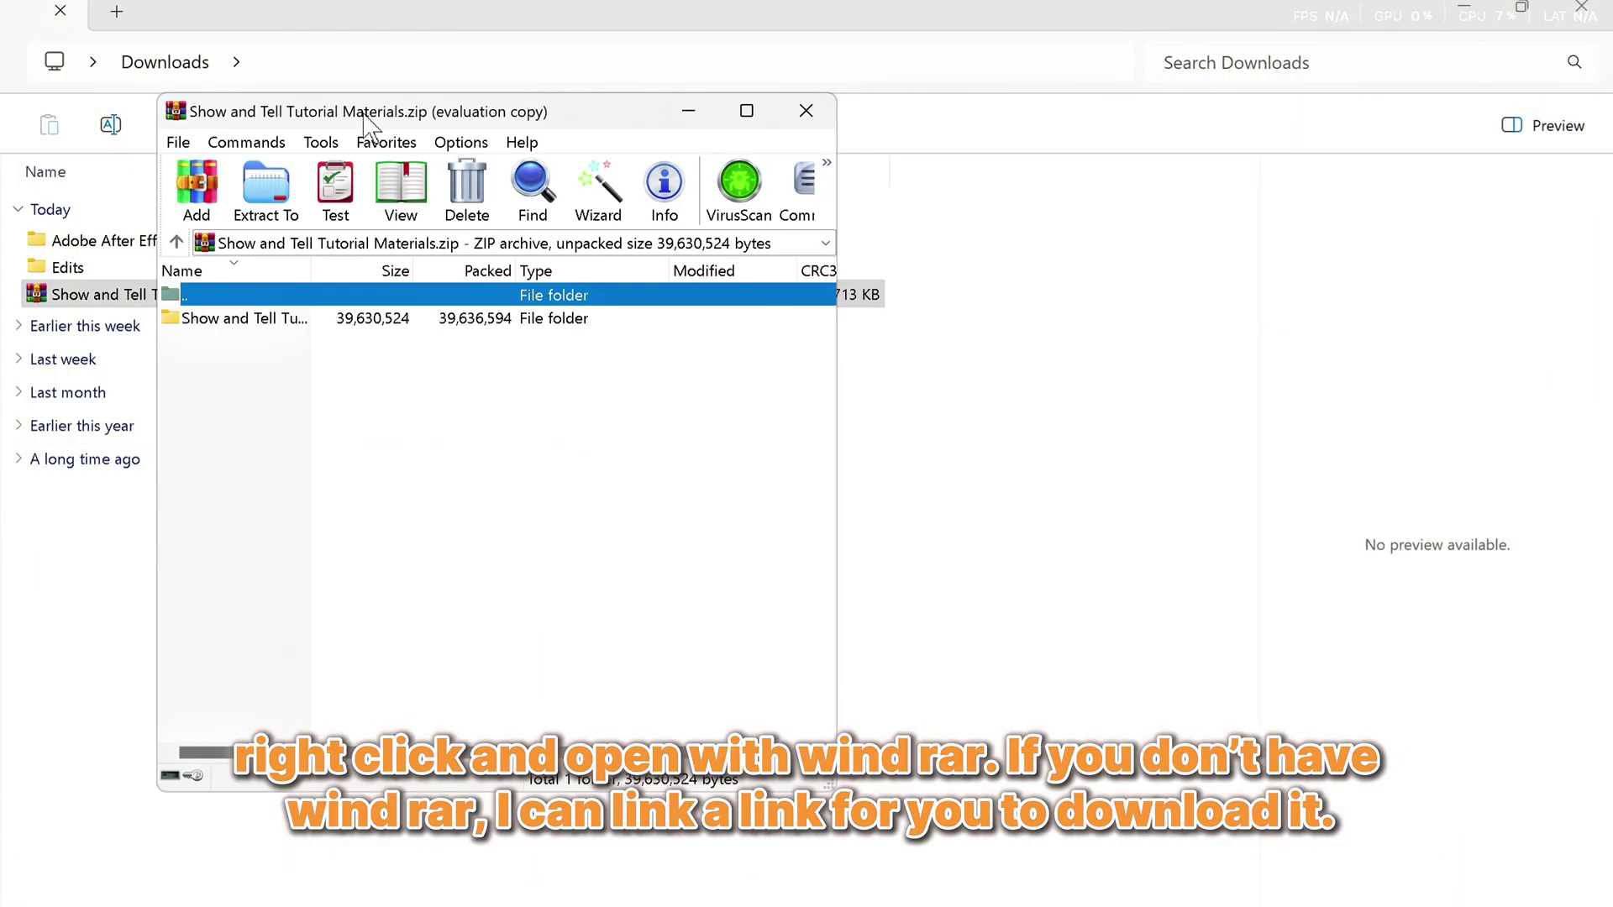
{"action": "left_click", "coordinate": [688, 353]}
{"action": "left_click_drag", "start_coordinate": [509, 101], "coordinate": [814, 115]}
{"action": "double_click", "coordinate": [551, 329]}
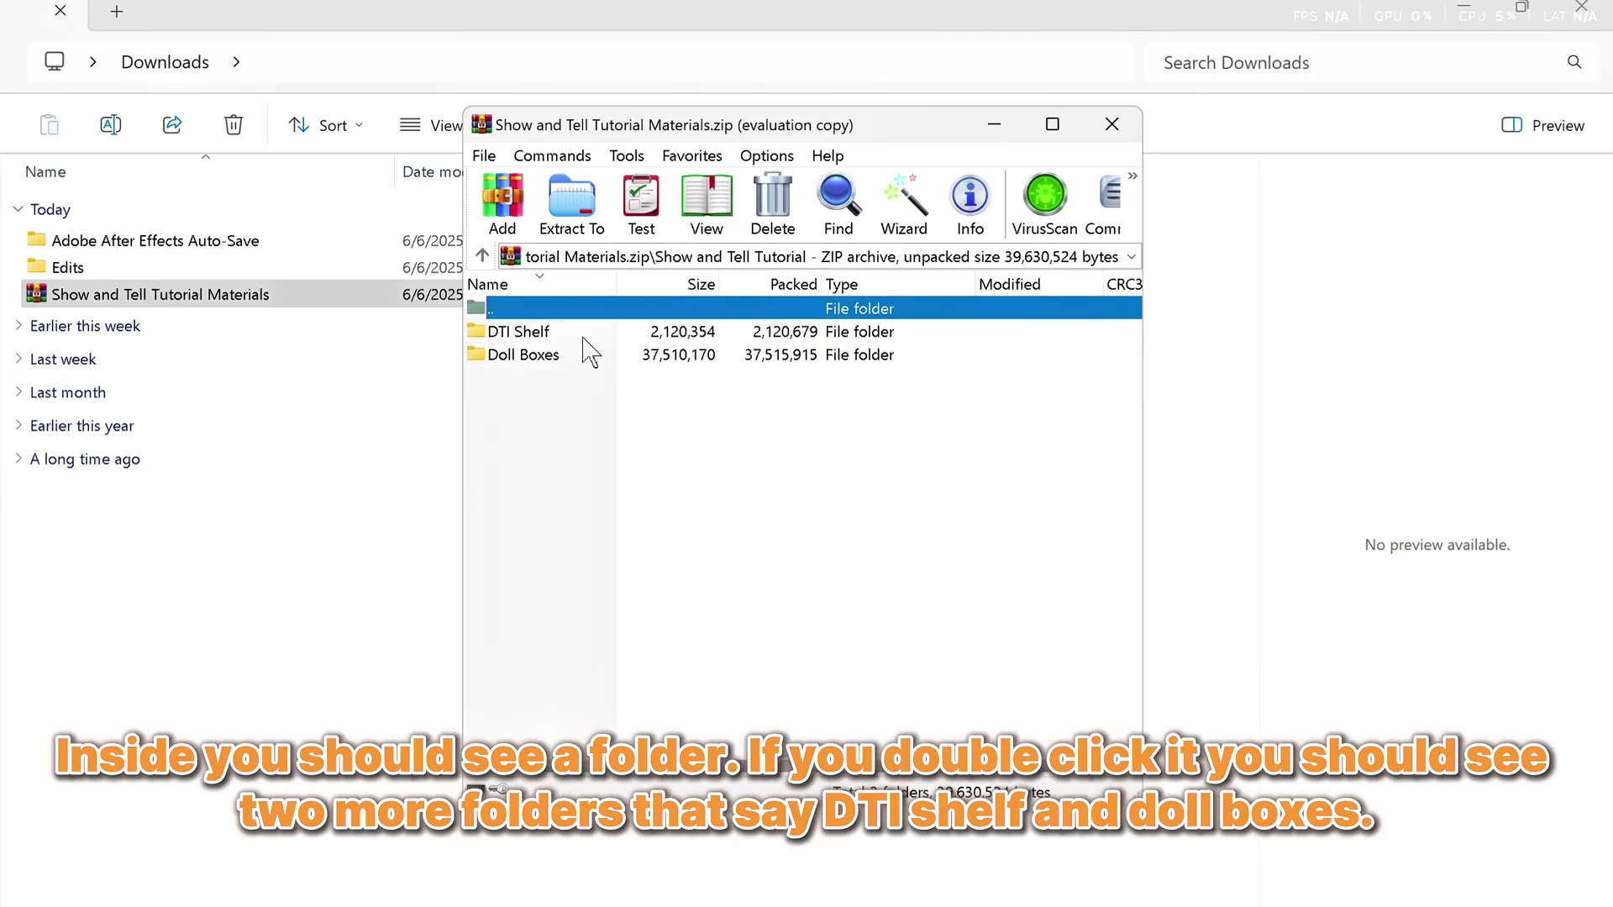
{"action": "double_click", "coordinate": [536, 333]}
{"action": "double_click", "coordinate": [561, 336]}
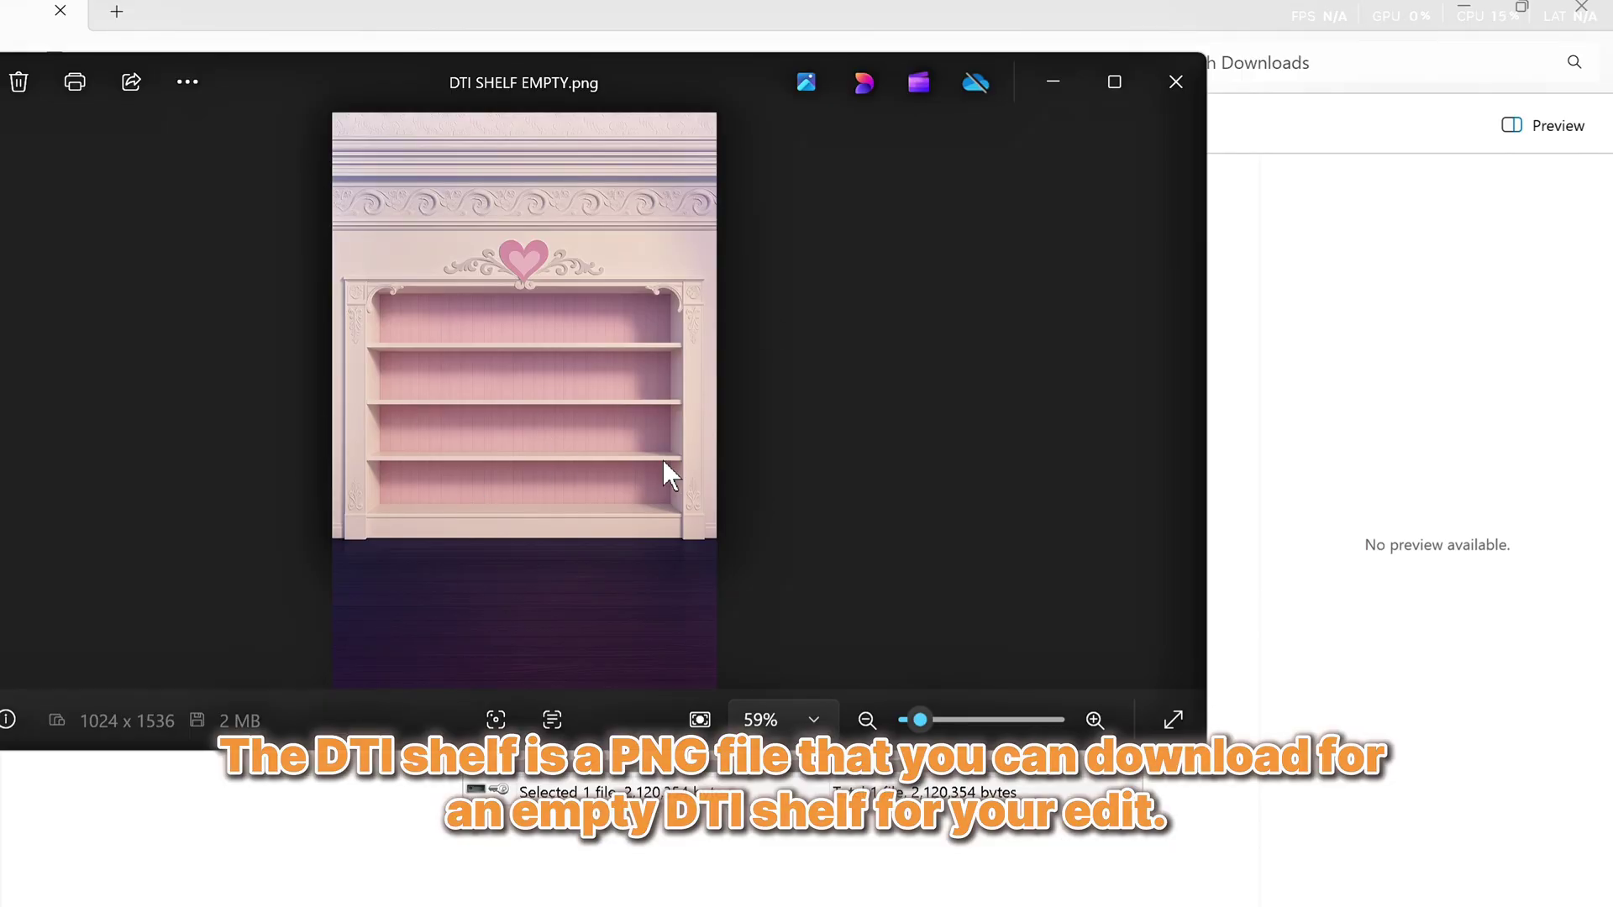
{"action": "left_click", "coordinate": [1175, 81]}
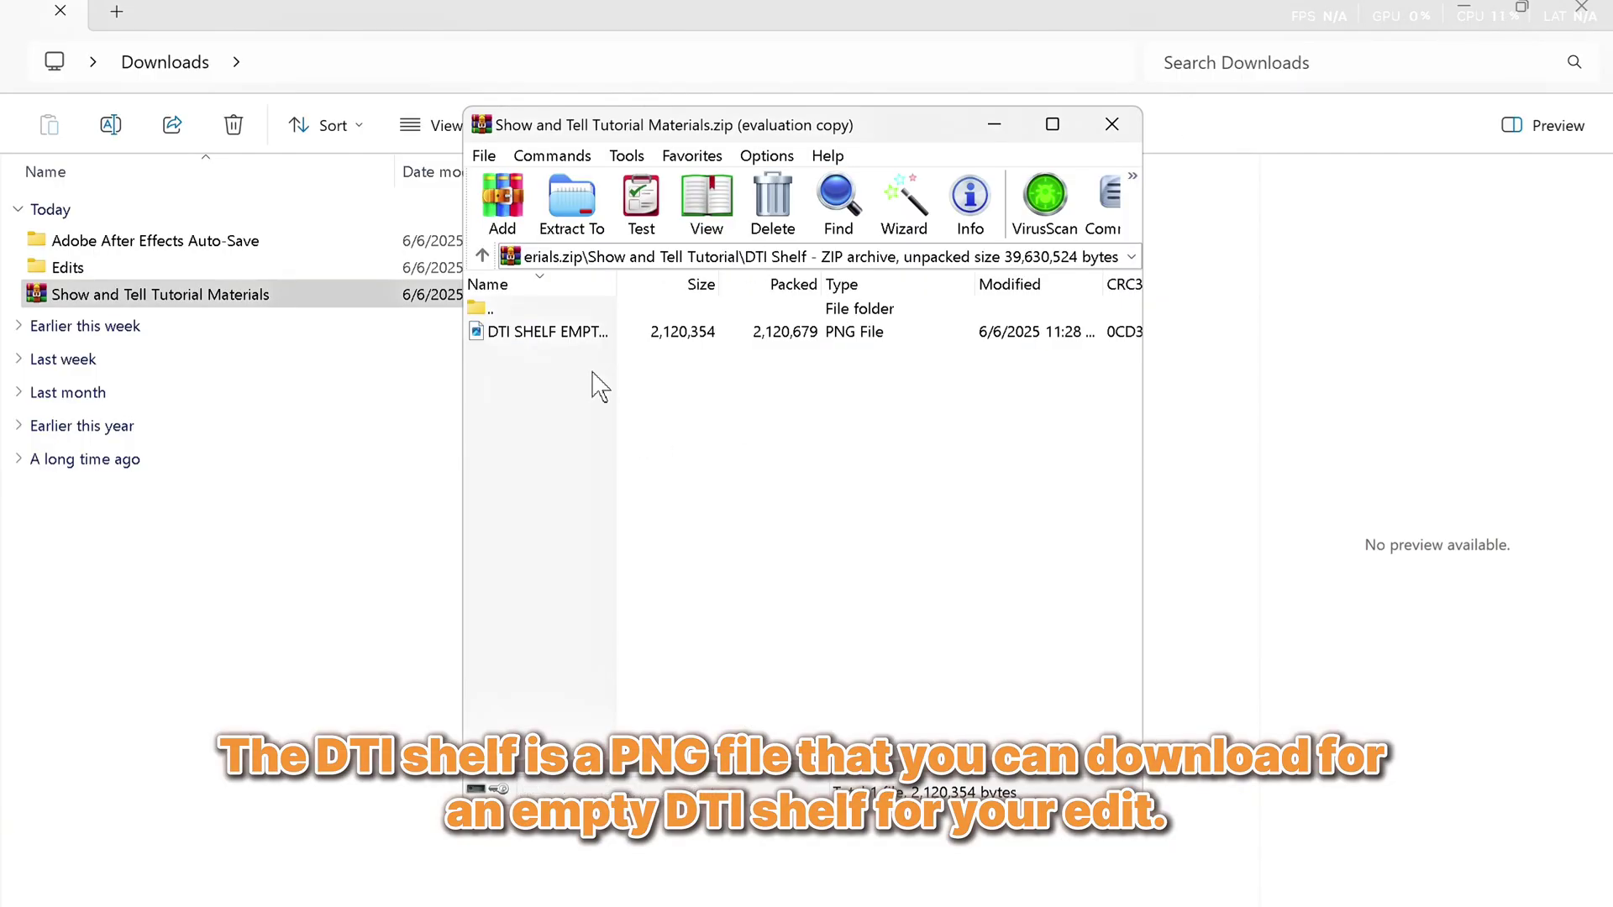
Open the Doll Boxes folder and preview the Yellow.png and Teal.png images
{"action": "left_click", "coordinate": [483, 258]}
{"action": "double_click", "coordinate": [550, 354]}
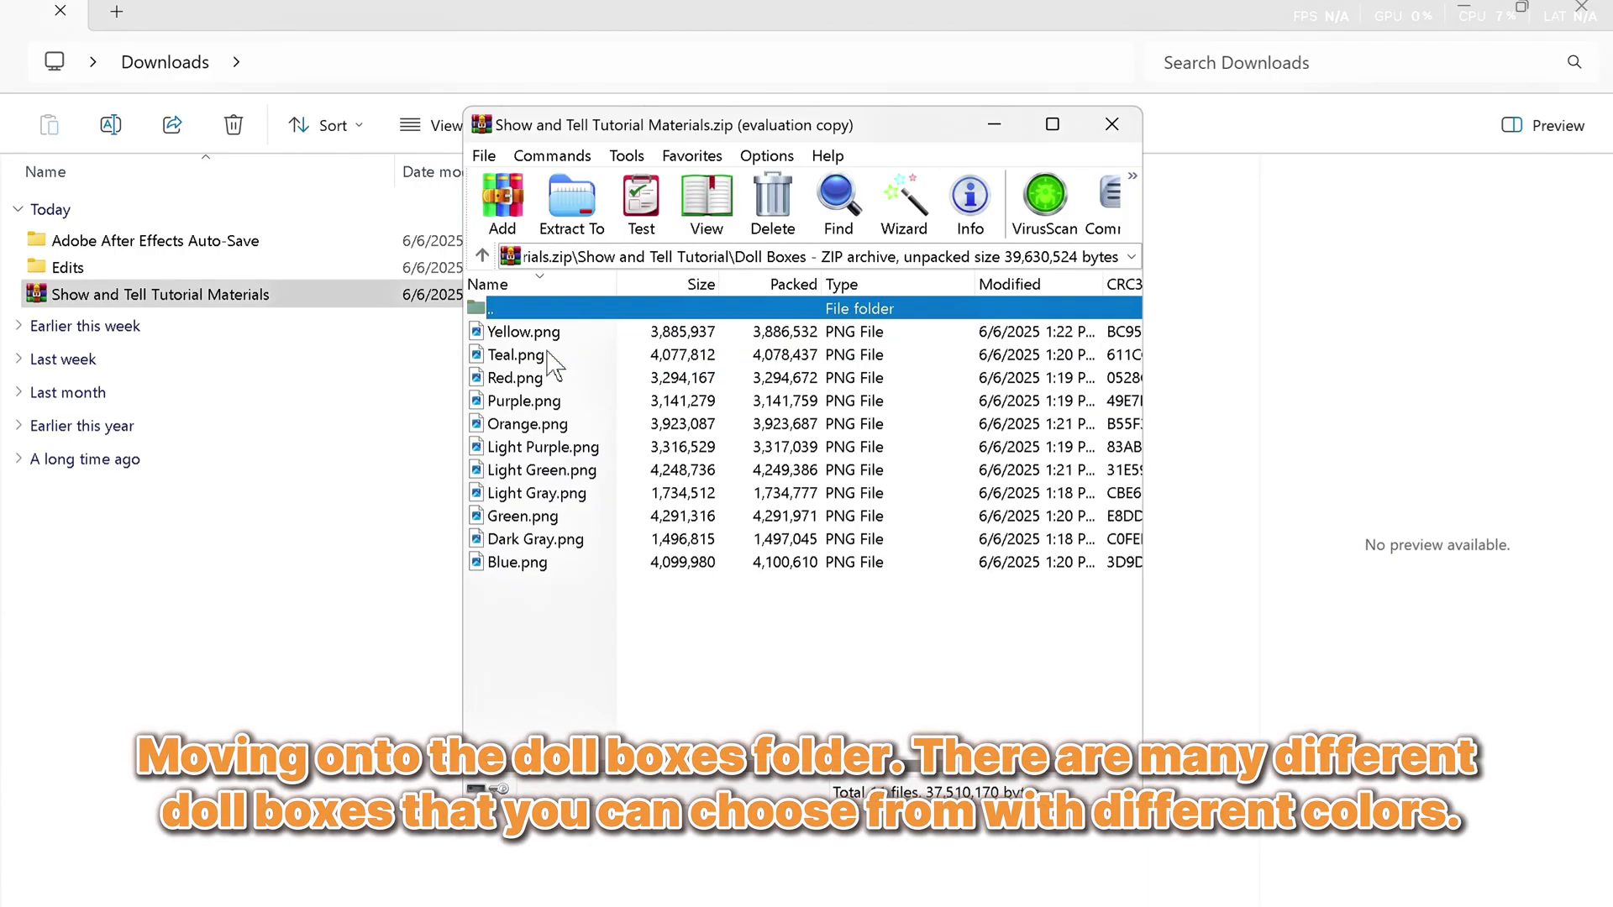
{"action": "left_click_drag", "start_coordinate": [586, 574], "coordinate": [538, 329]}
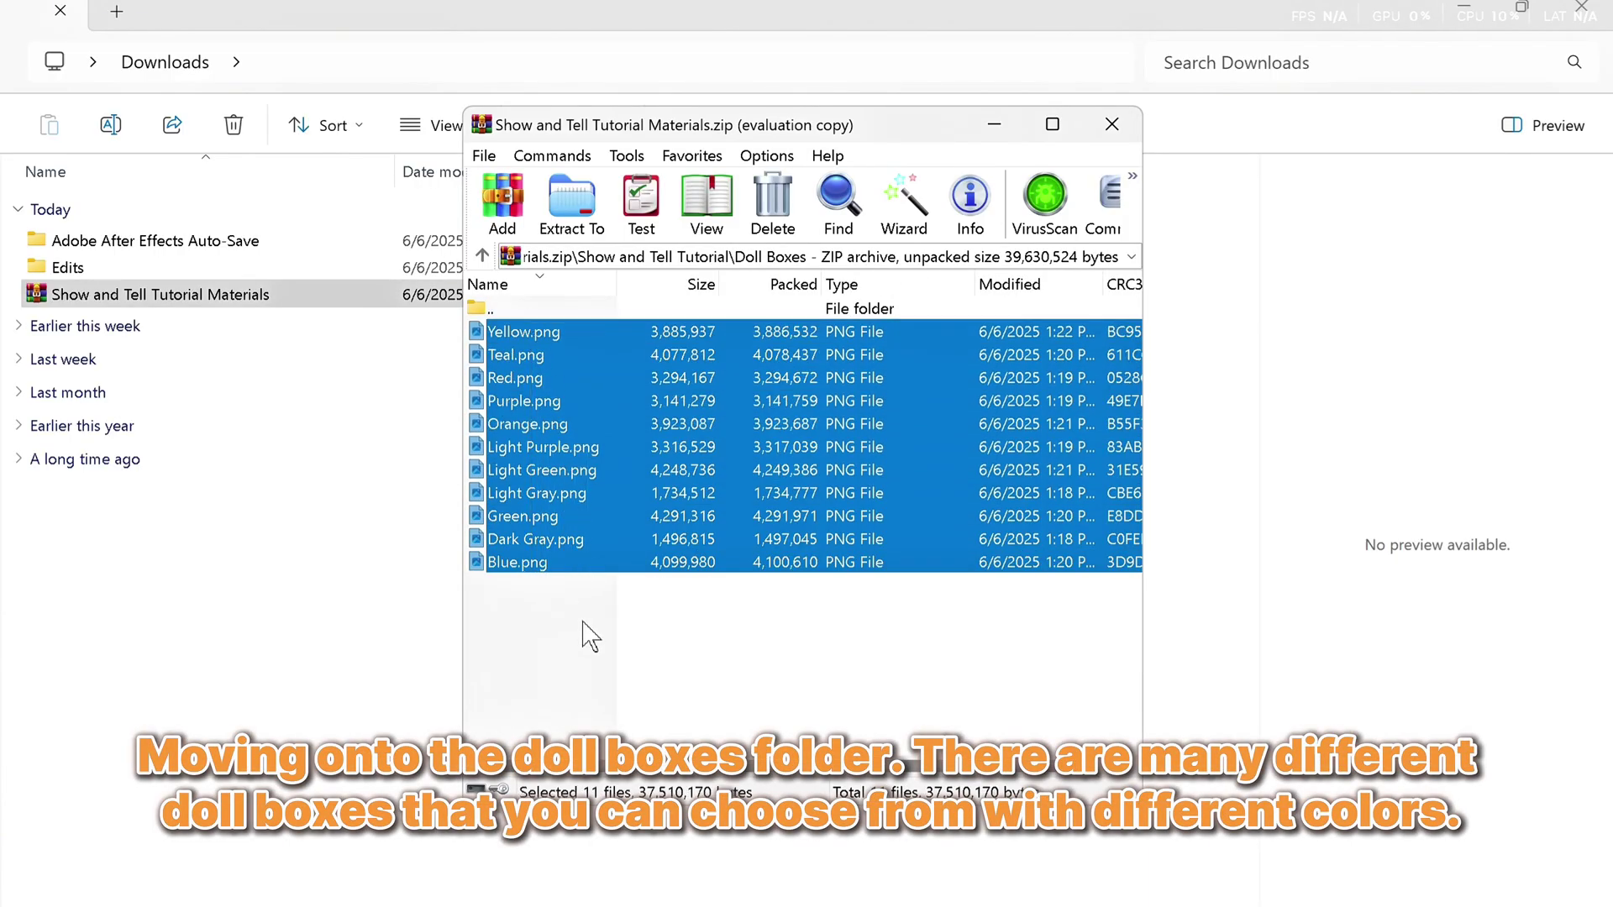
{"action": "left_click", "coordinate": [588, 622]}
{"action": "double_click", "coordinate": [583, 332]}
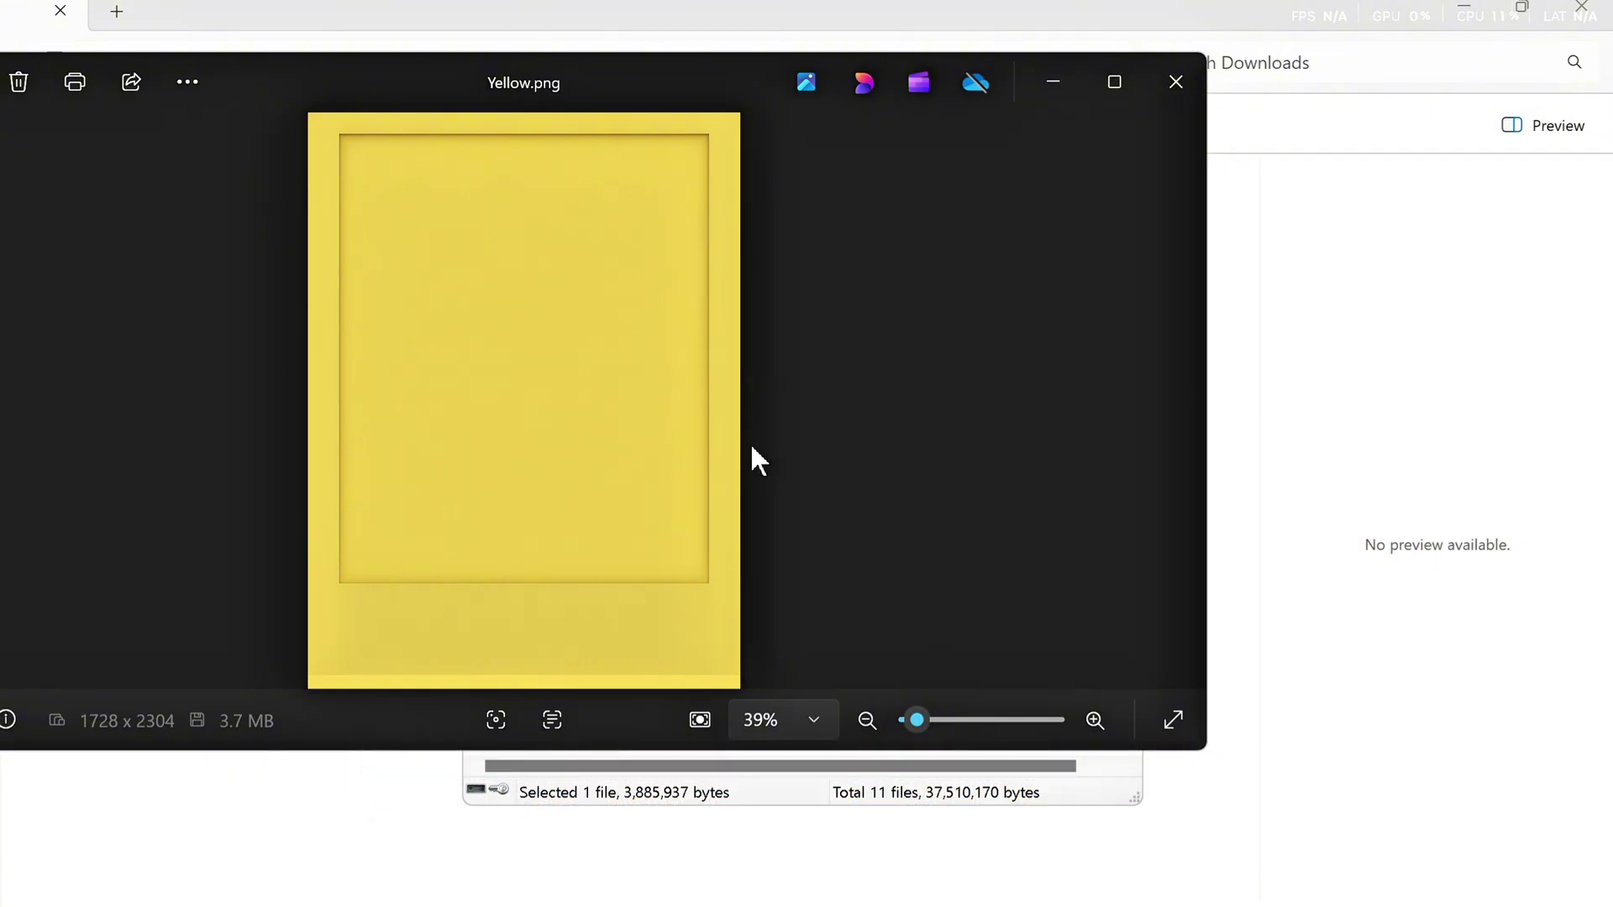
{"action": "left_click", "coordinate": [1175, 82]}
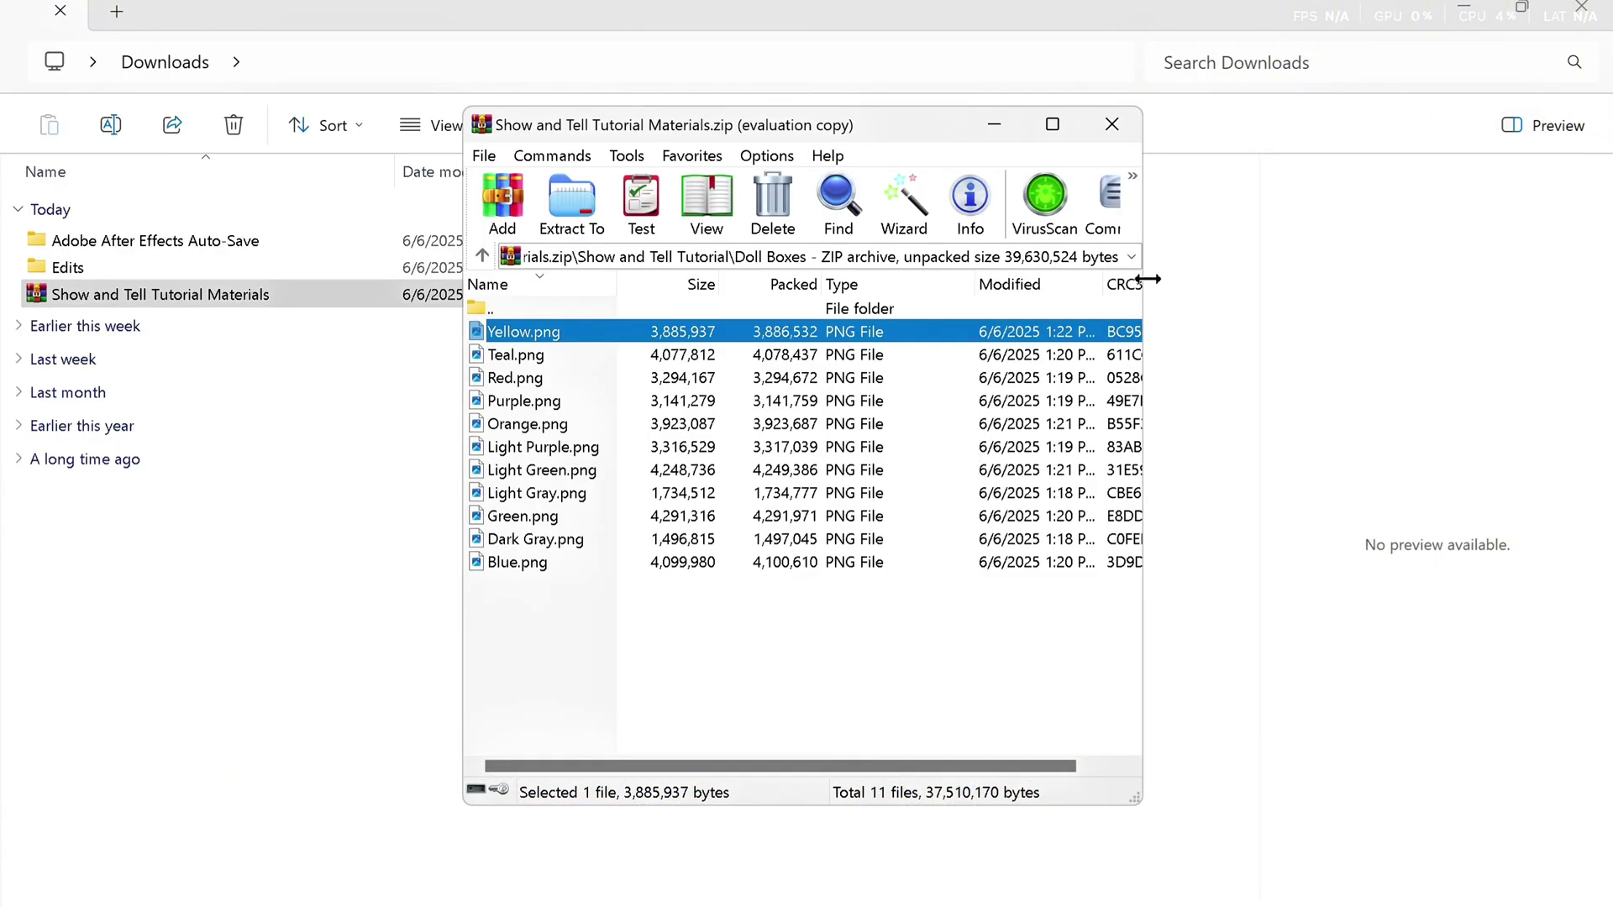
{"action": "double_click", "coordinate": [488, 354]}
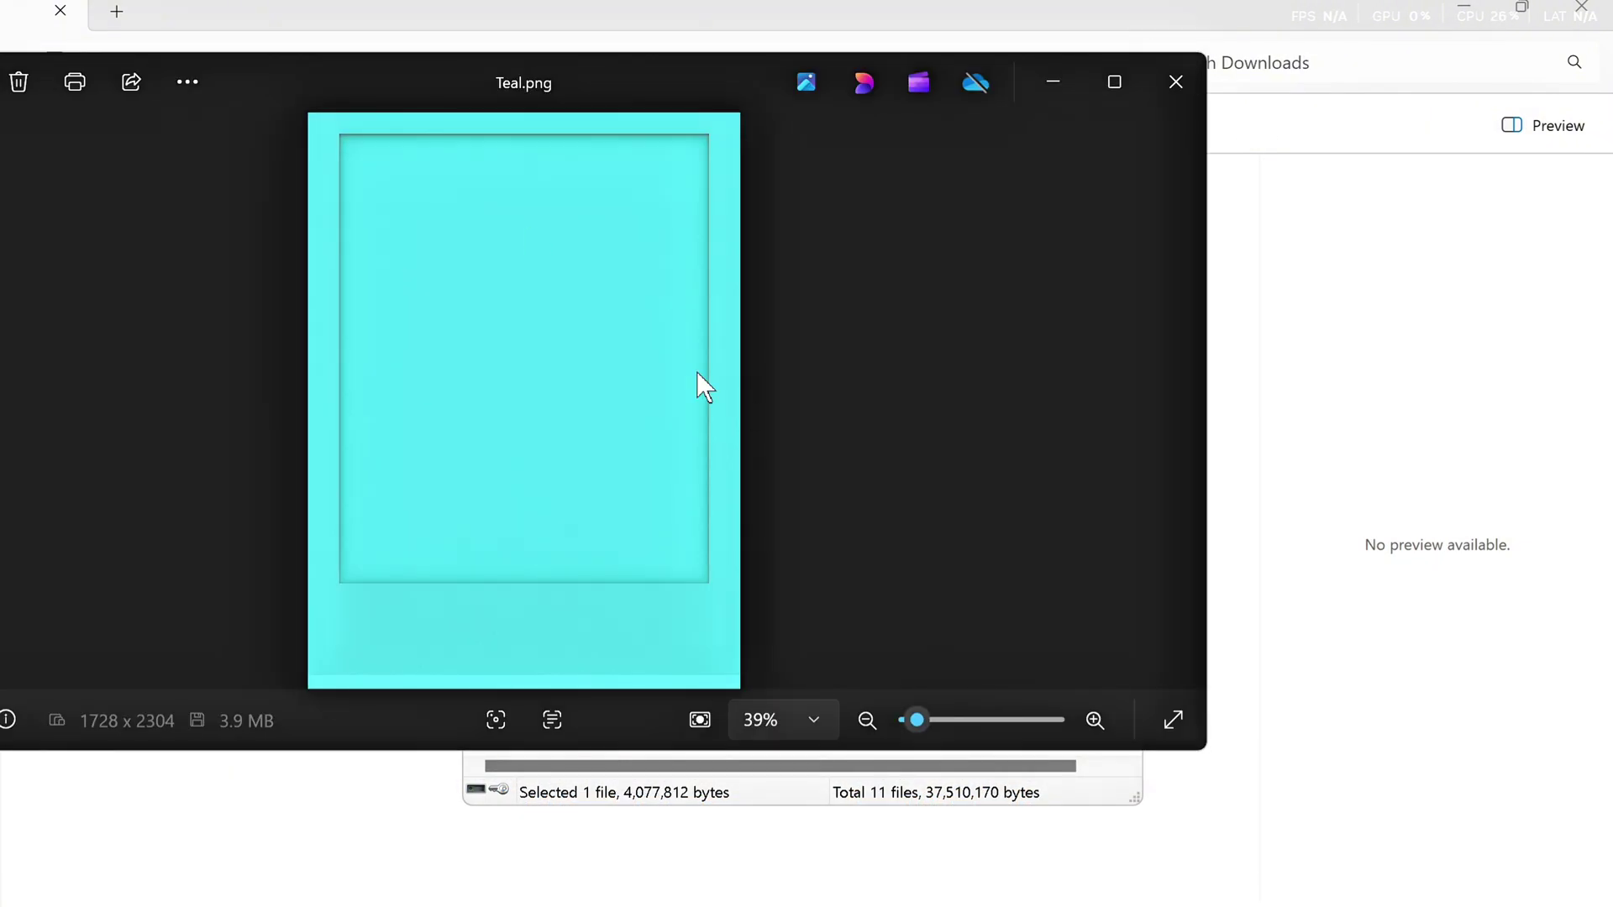
{"action": "left_click", "coordinate": [1175, 81]}
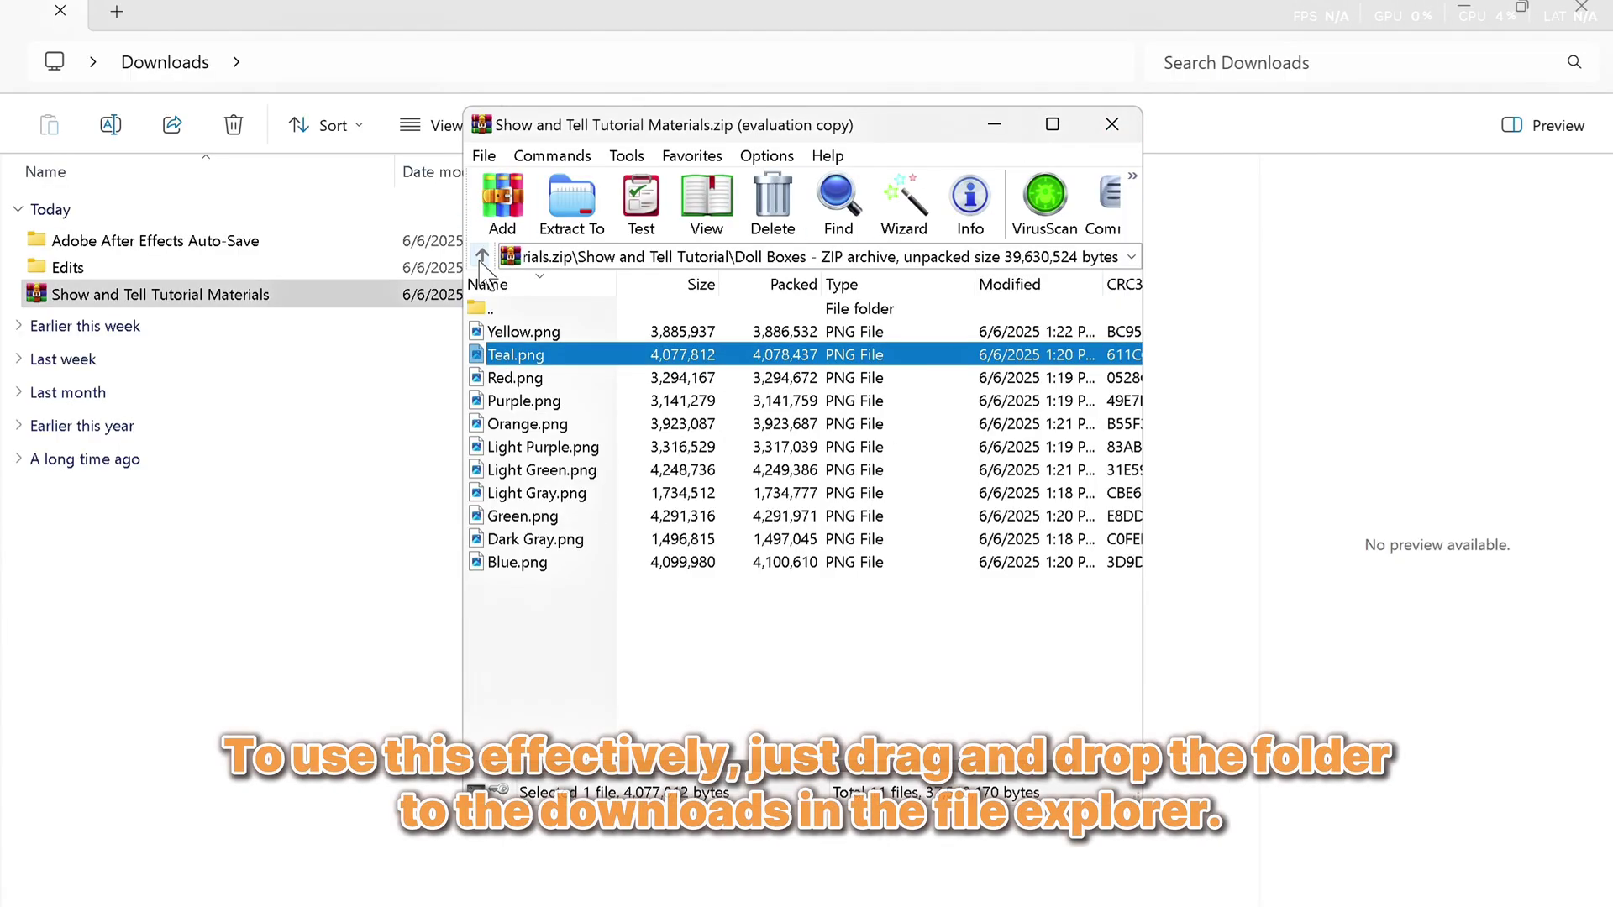
Extract the Show and Tell Tutorial folder from the archive root into Downloads
{"action": "double_click", "coordinate": [483, 308]}
{"action": "double_click", "coordinate": [483, 308]}
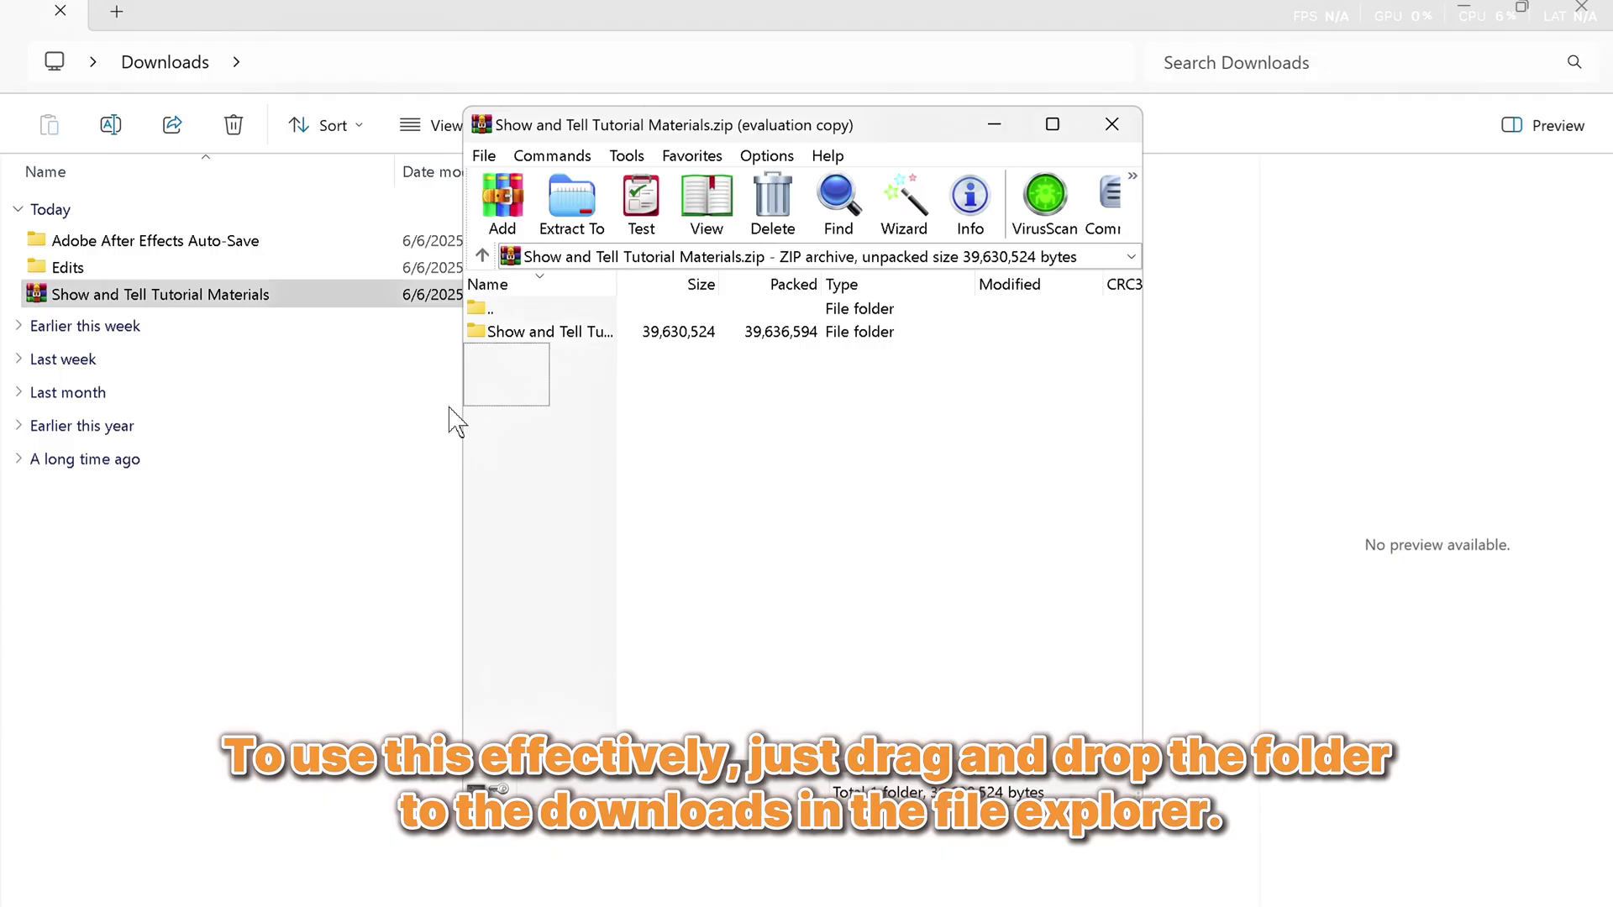
{"action": "left_click_drag", "start_coordinate": [228, 316], "coordinate": [220, 327]}
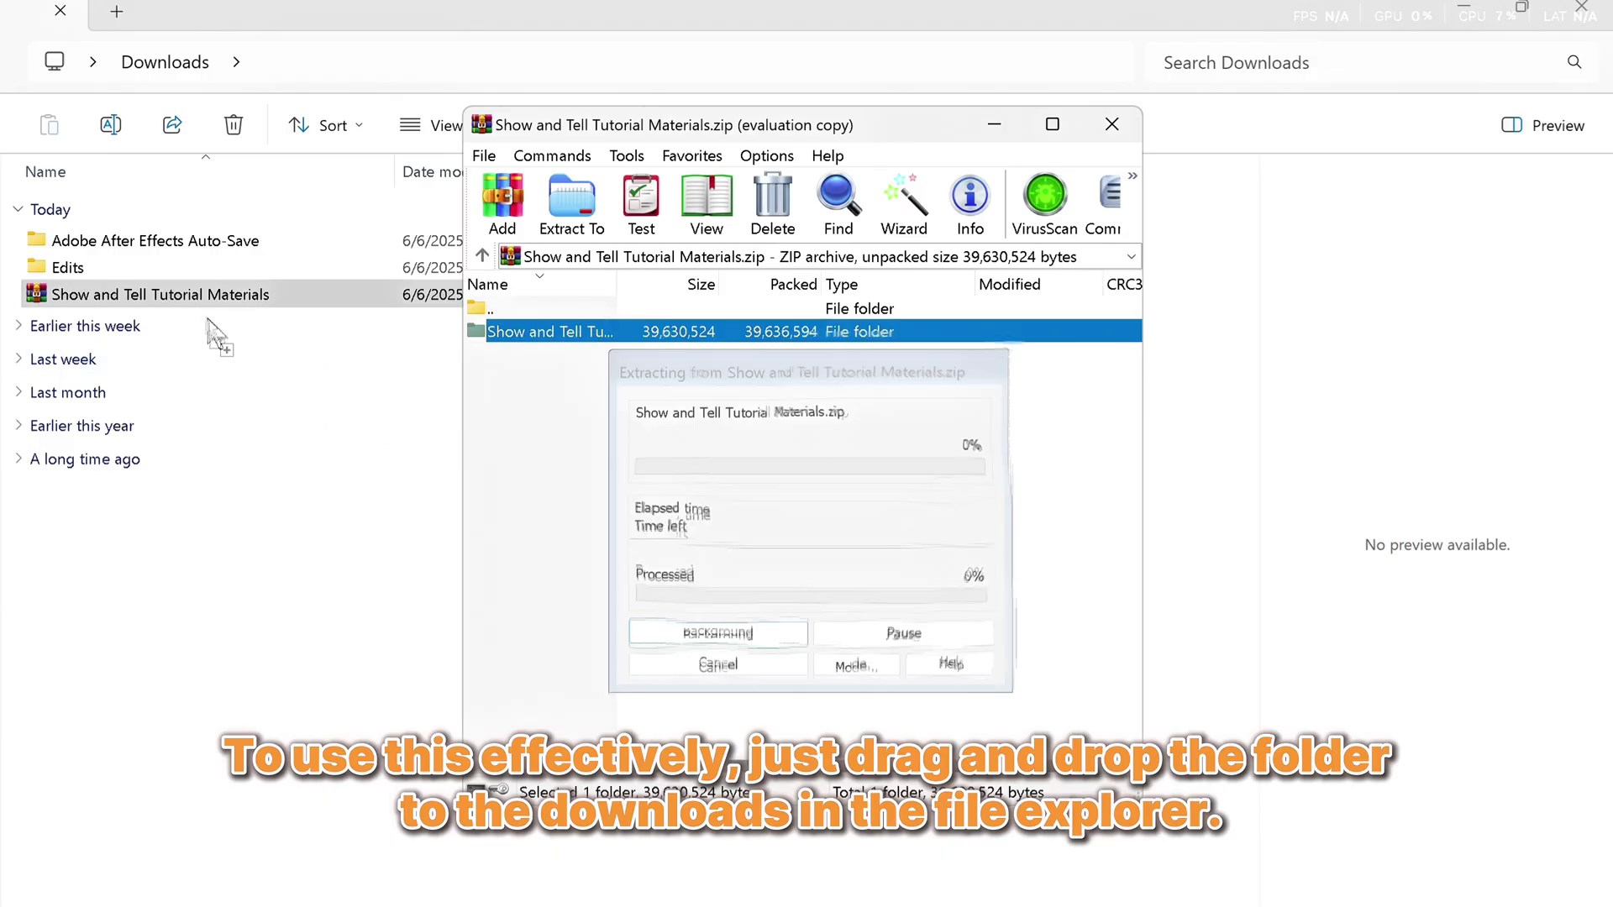
Open DTI SHELF EMPTY.png from the extracted DTI Shelf folder
{"action": "double_click", "coordinate": [197, 300]}
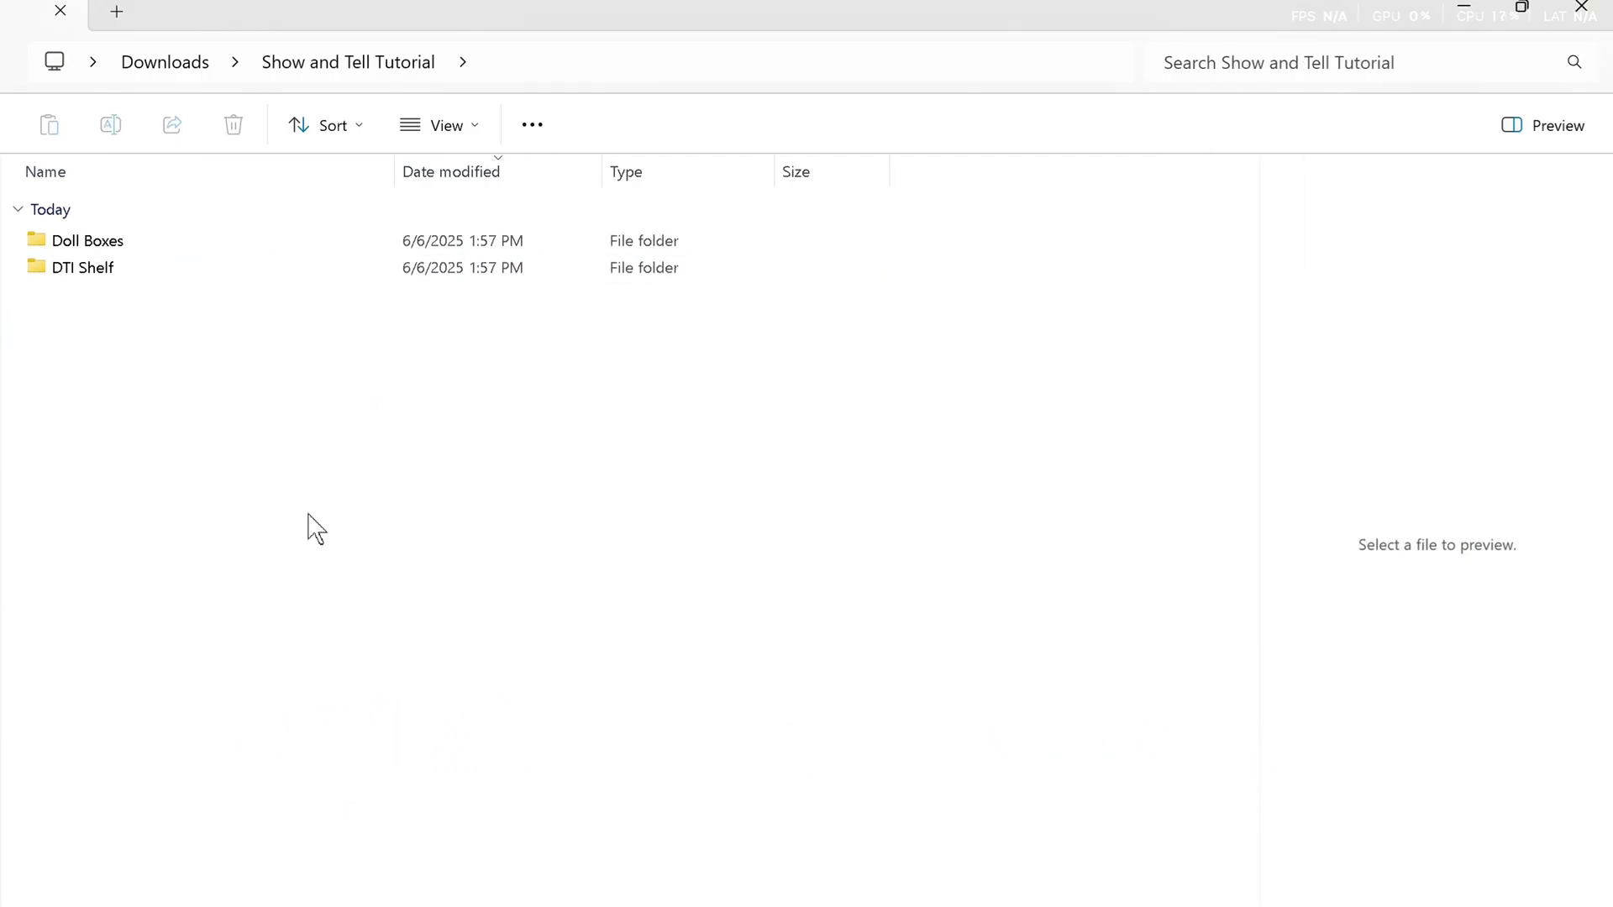
{"action": "double_click", "coordinate": [133, 273]}
{"action": "left_click", "coordinate": [134, 242]}
{"action": "double_click", "coordinate": [132, 238]}
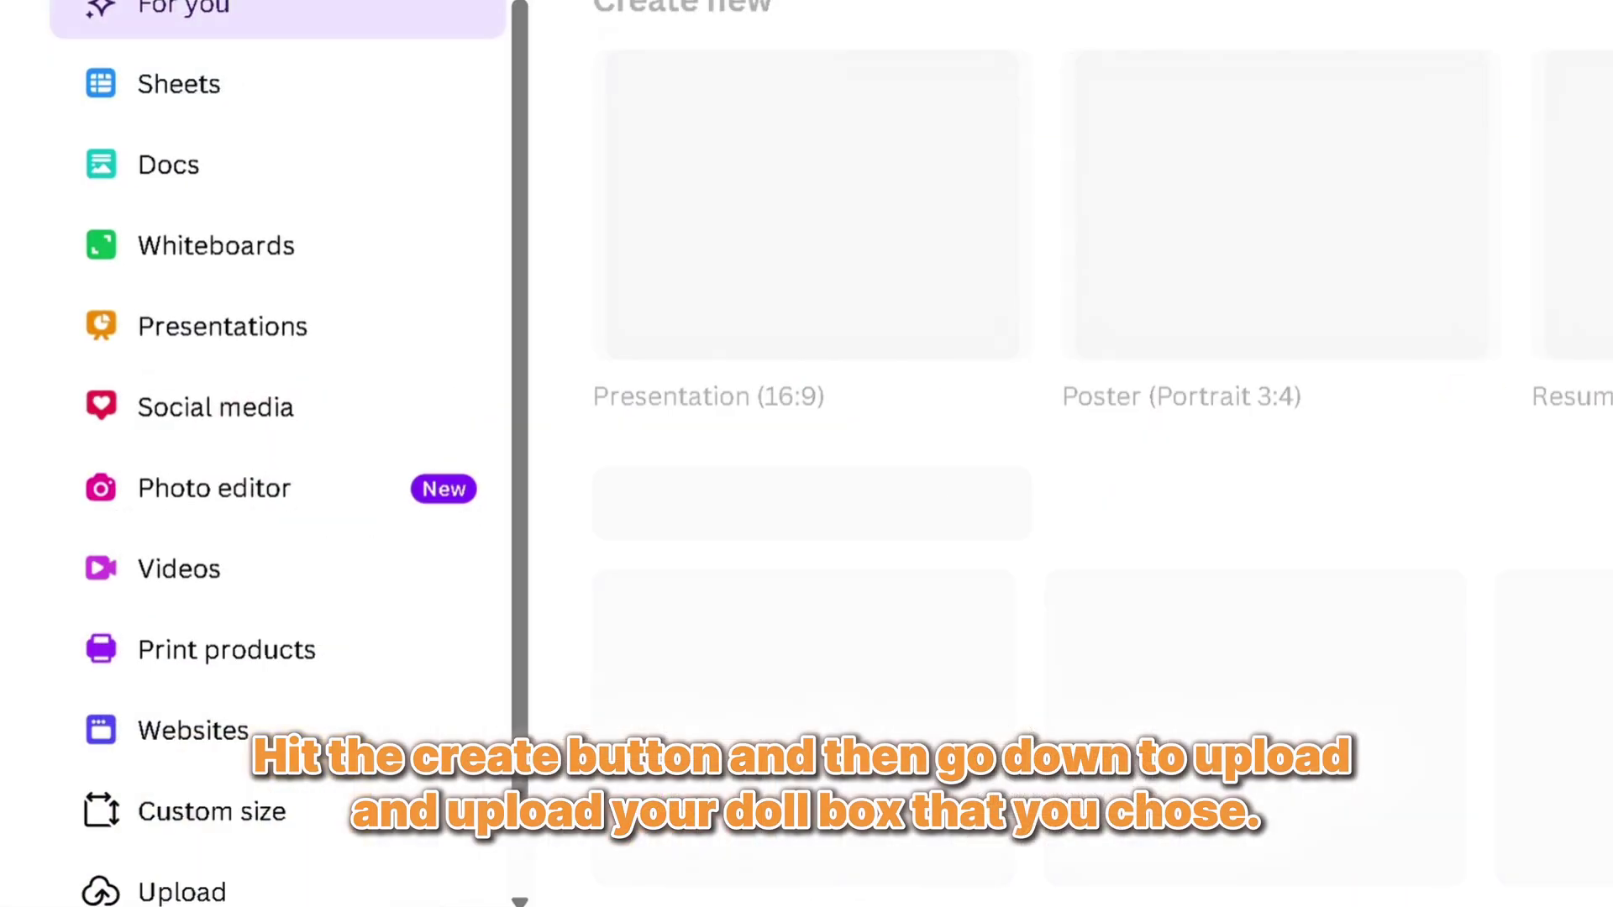
Upload Yellow.png to Canva and start a new design from it
{"action": "scroll", "coordinate": [306, 694], "scroll_direction": "down", "scroll_amount": 1}
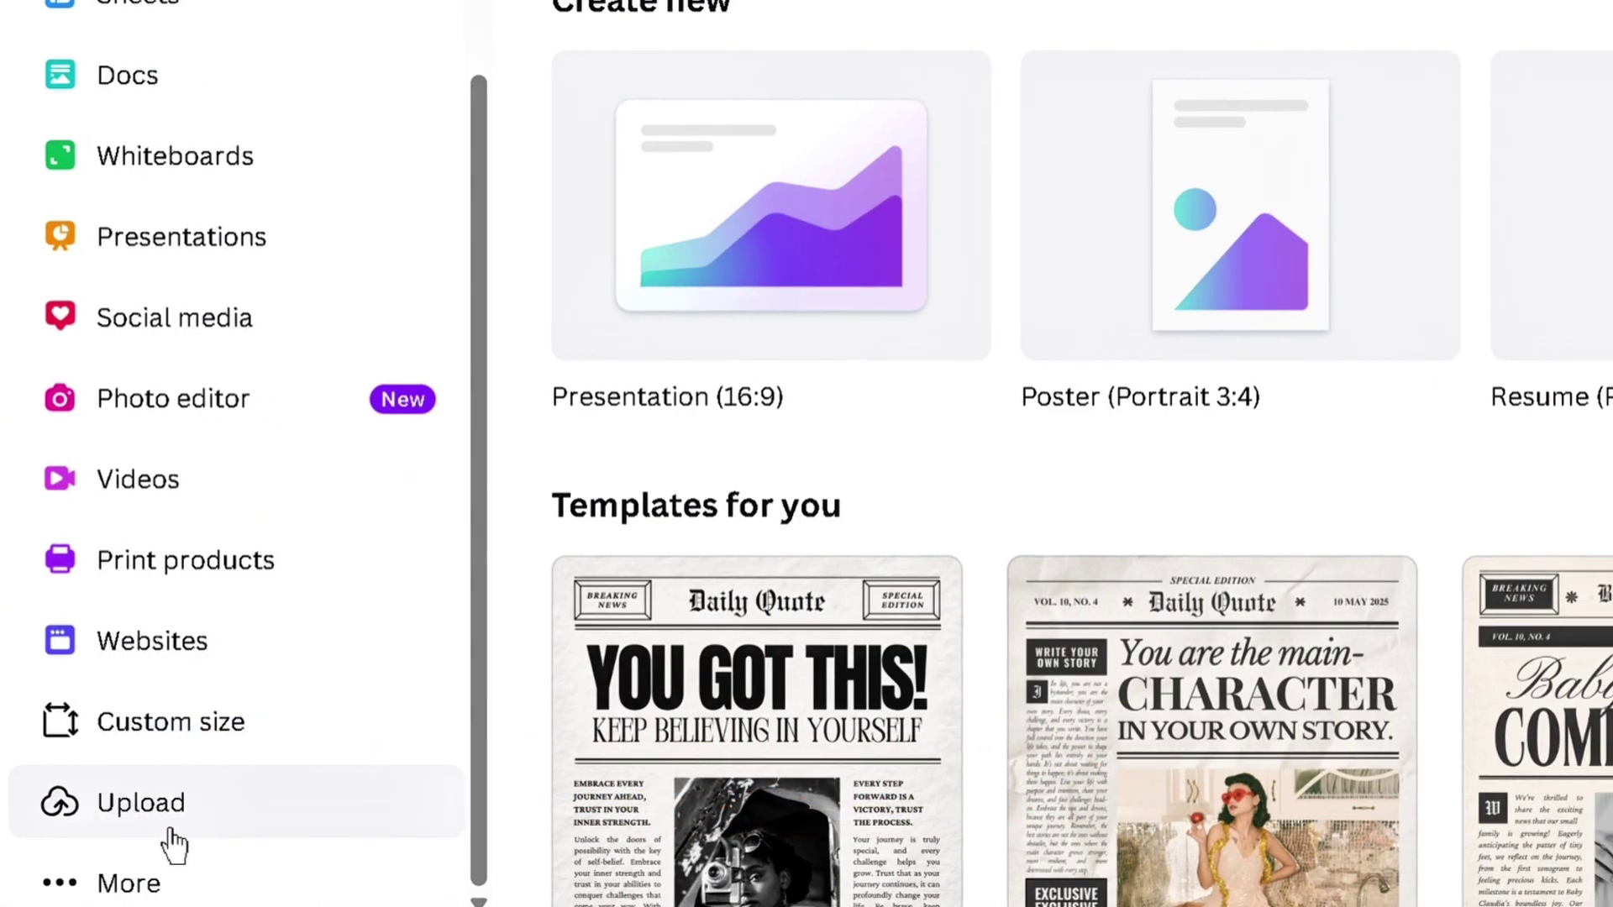
{"action": "left_click", "coordinate": [192, 844]}
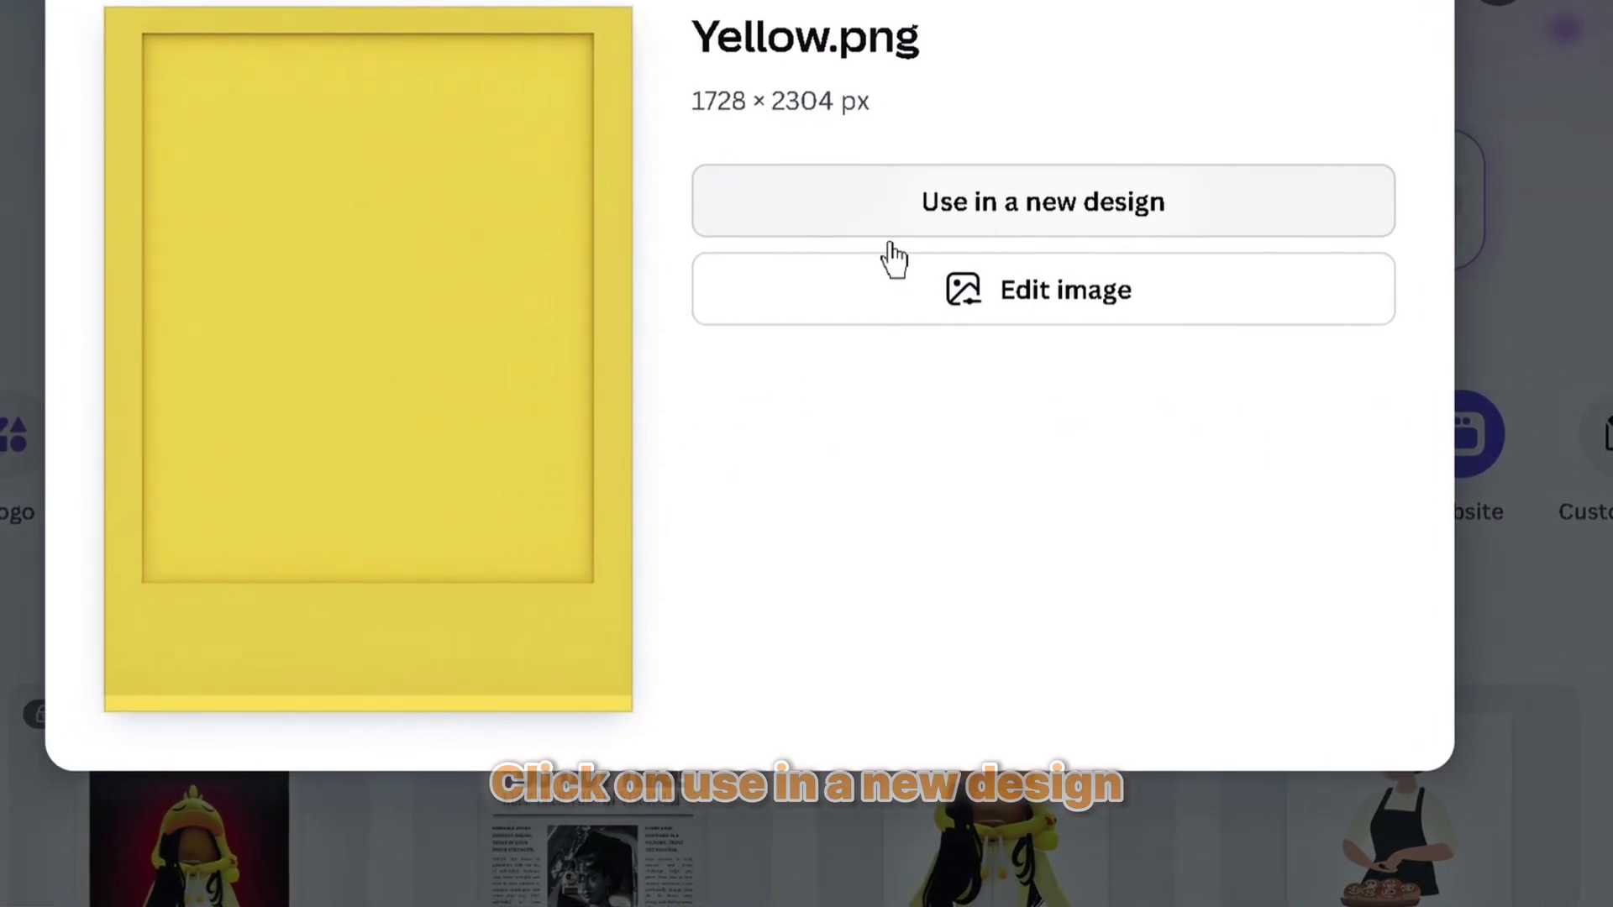
{"action": "left_click", "coordinate": [794, 215]}
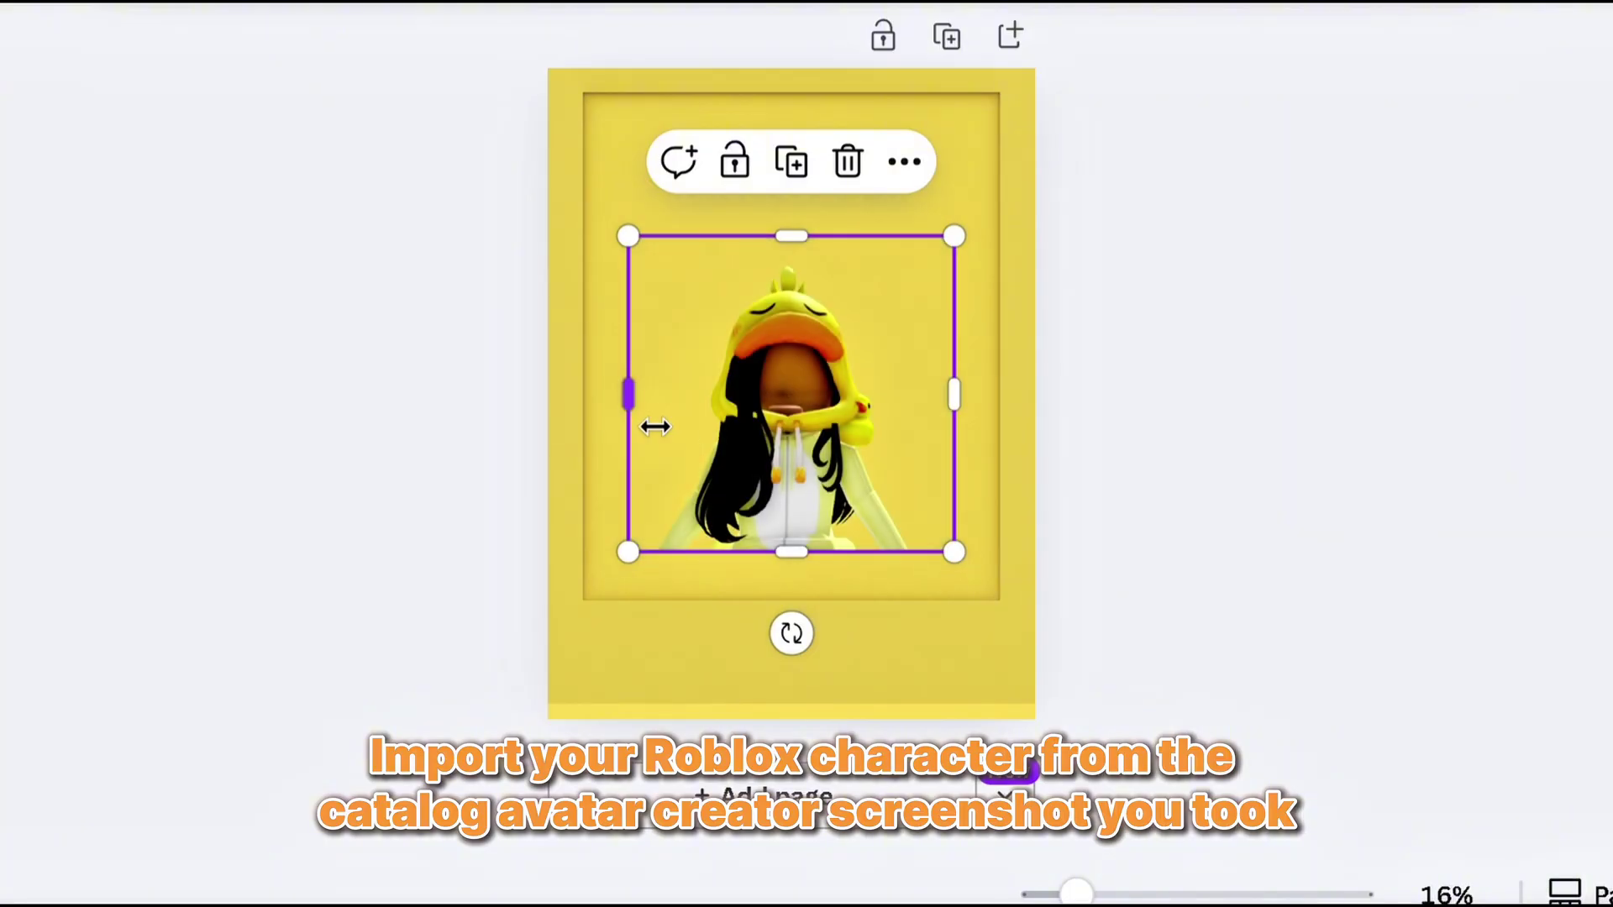
Stretch the Roblox avatar left, right, up and down to about 1,501 × 1,838 px, filling the doll box window
{"action": "left_click_drag", "start_coordinate": [655, 427], "coordinate": [600, 435]}
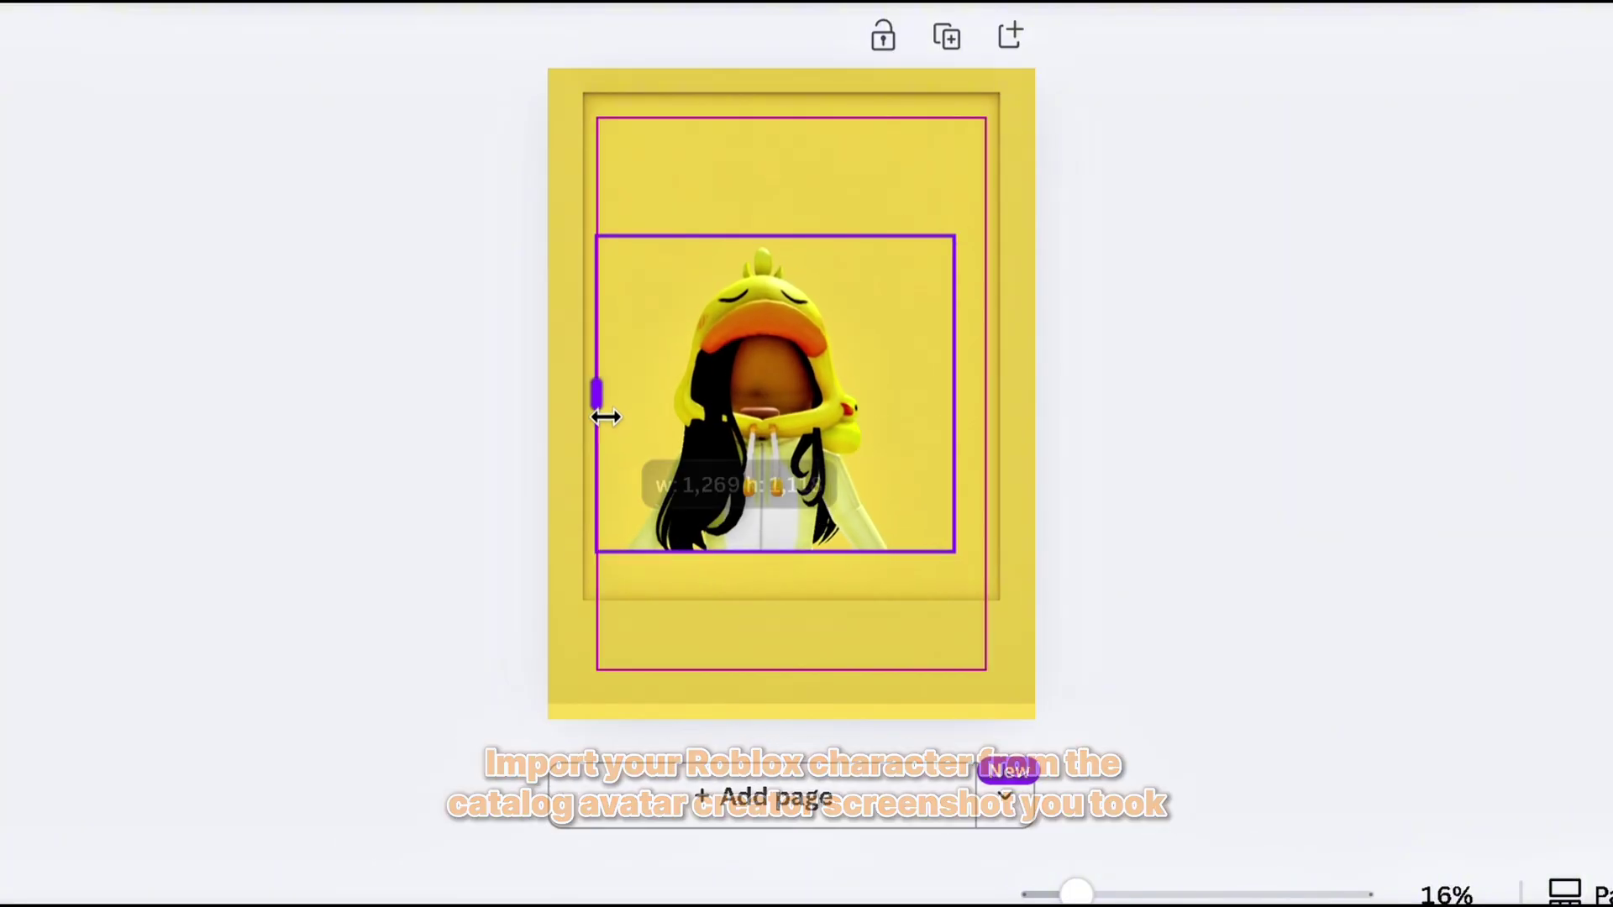
{"action": "left_click_drag", "start_coordinate": [605, 416], "coordinate": [586, 414]}
{"action": "left_click_drag", "start_coordinate": [976, 414], "coordinate": [1033, 425]}
{"action": "left_click_drag", "start_coordinate": [794, 237], "coordinate": [806, 94]}
{"action": "left_click_drag", "start_coordinate": [792, 554], "coordinate": [830, 614]}
{"action": "left_click", "coordinate": [1503, 668]}
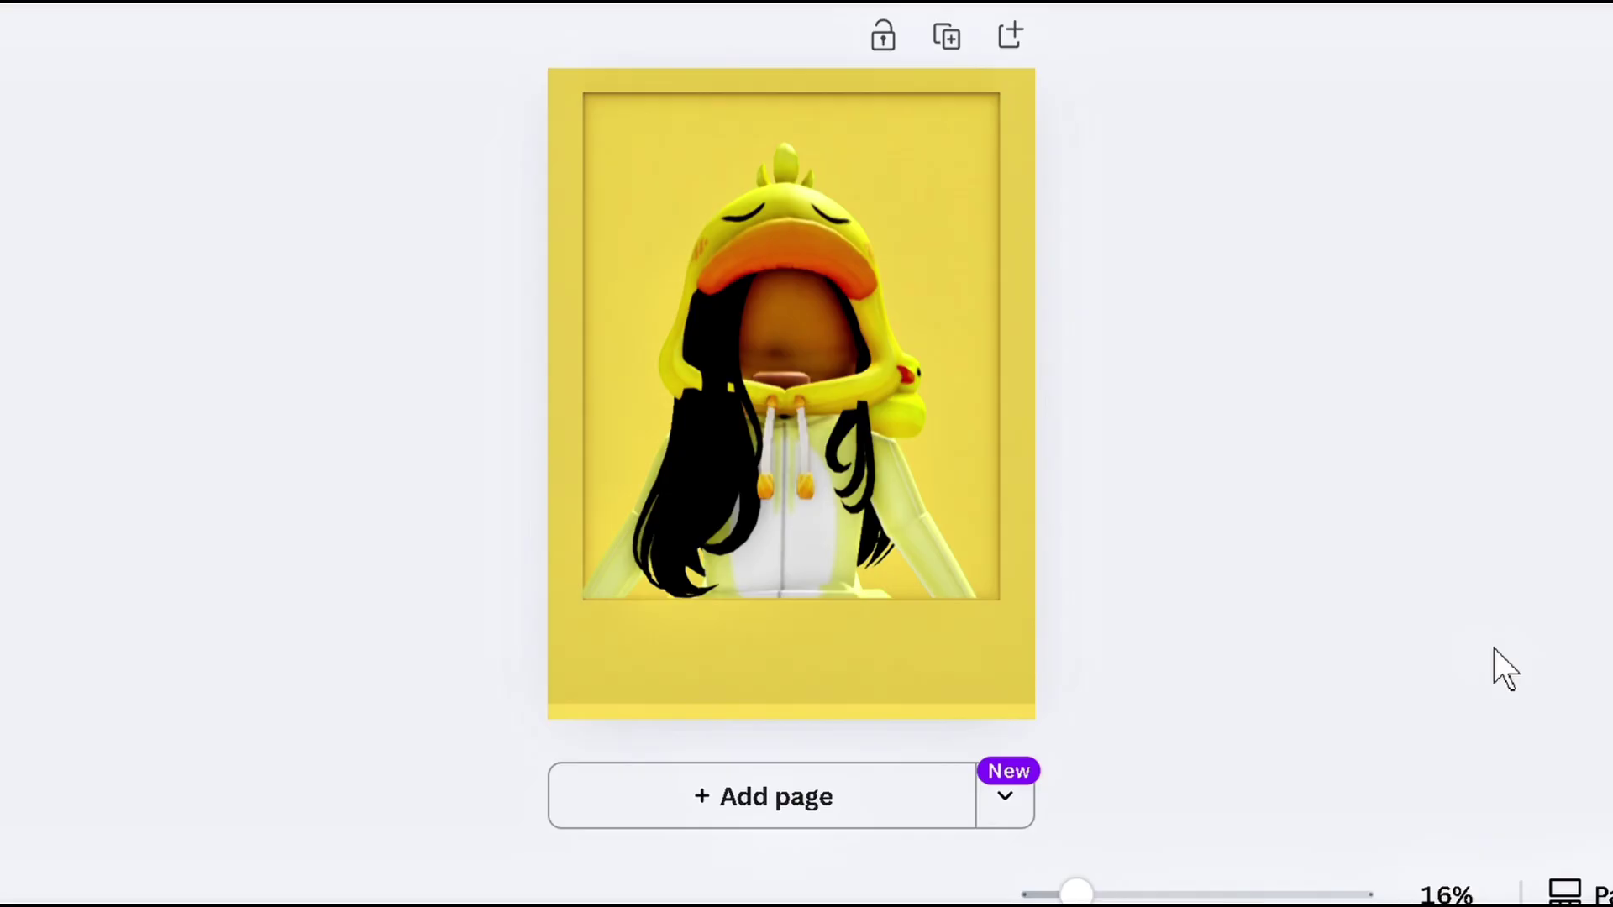
{"action": "mouse_move", "coordinate": [884, 485]}
{"action": "left_mouse_down"}
{"action": "mouse_move", "coordinate": [882, 471]}
{"action": "mouse_move", "coordinate": [886, 486]}
{"action": "left_mouse_up"}
{"action": "left_click", "coordinate": [1383, 435]}
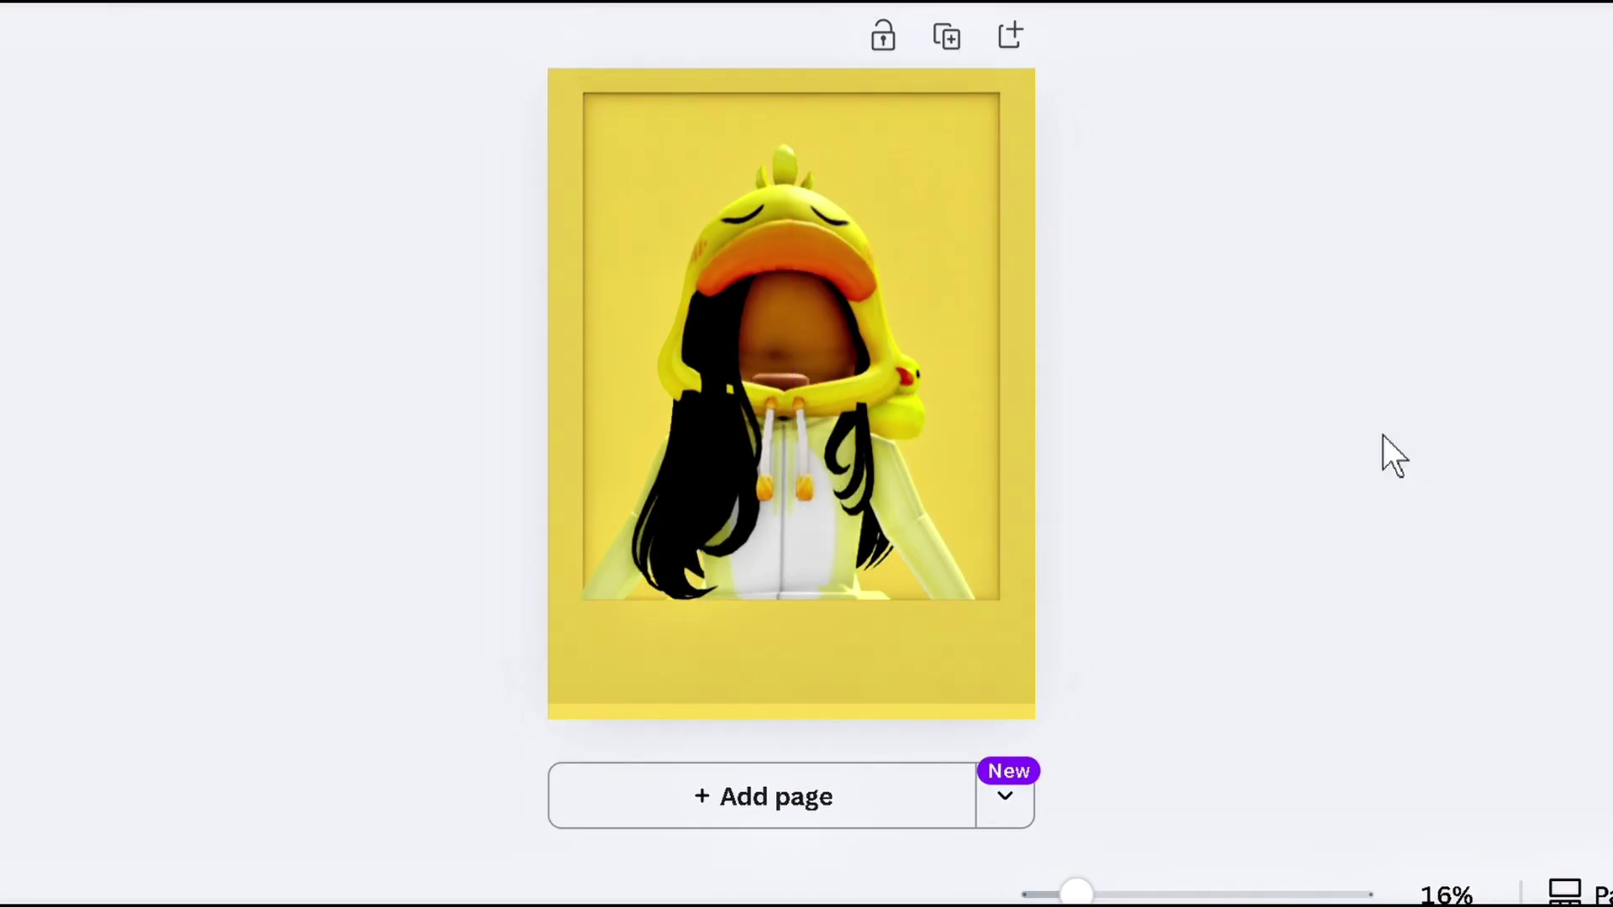
Add the CLICKS text template from the Text panel onto the avatar
{"action": "left_click", "coordinate": [0, 214]}
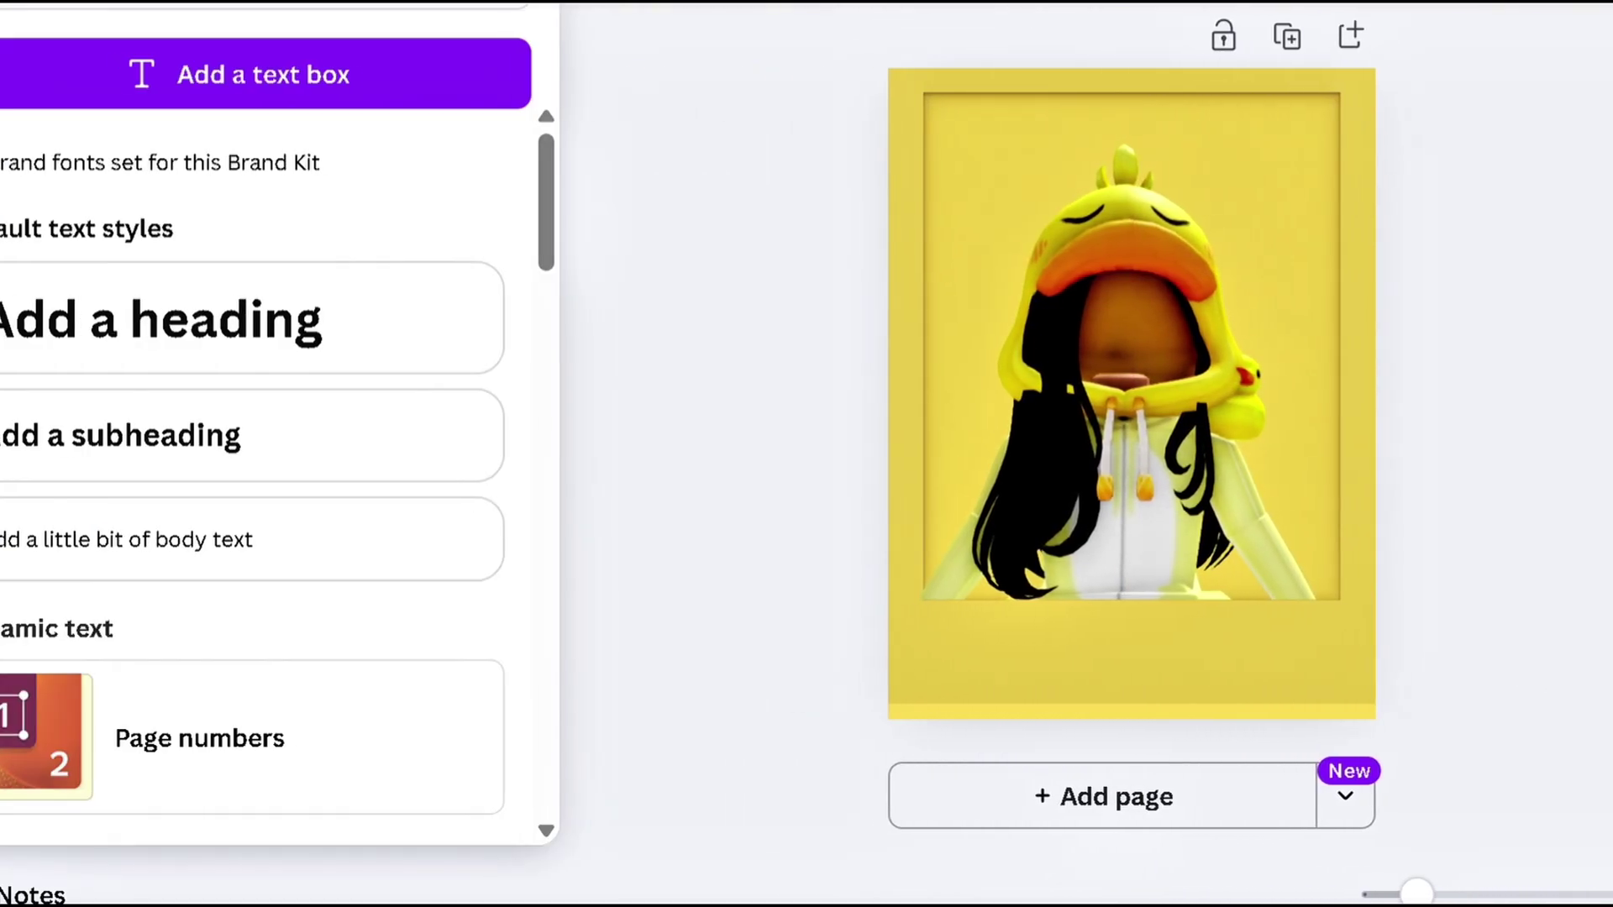
{"action": "scroll", "coordinate": [404, 546], "scroll_direction": "down", "scroll_amount": 10}
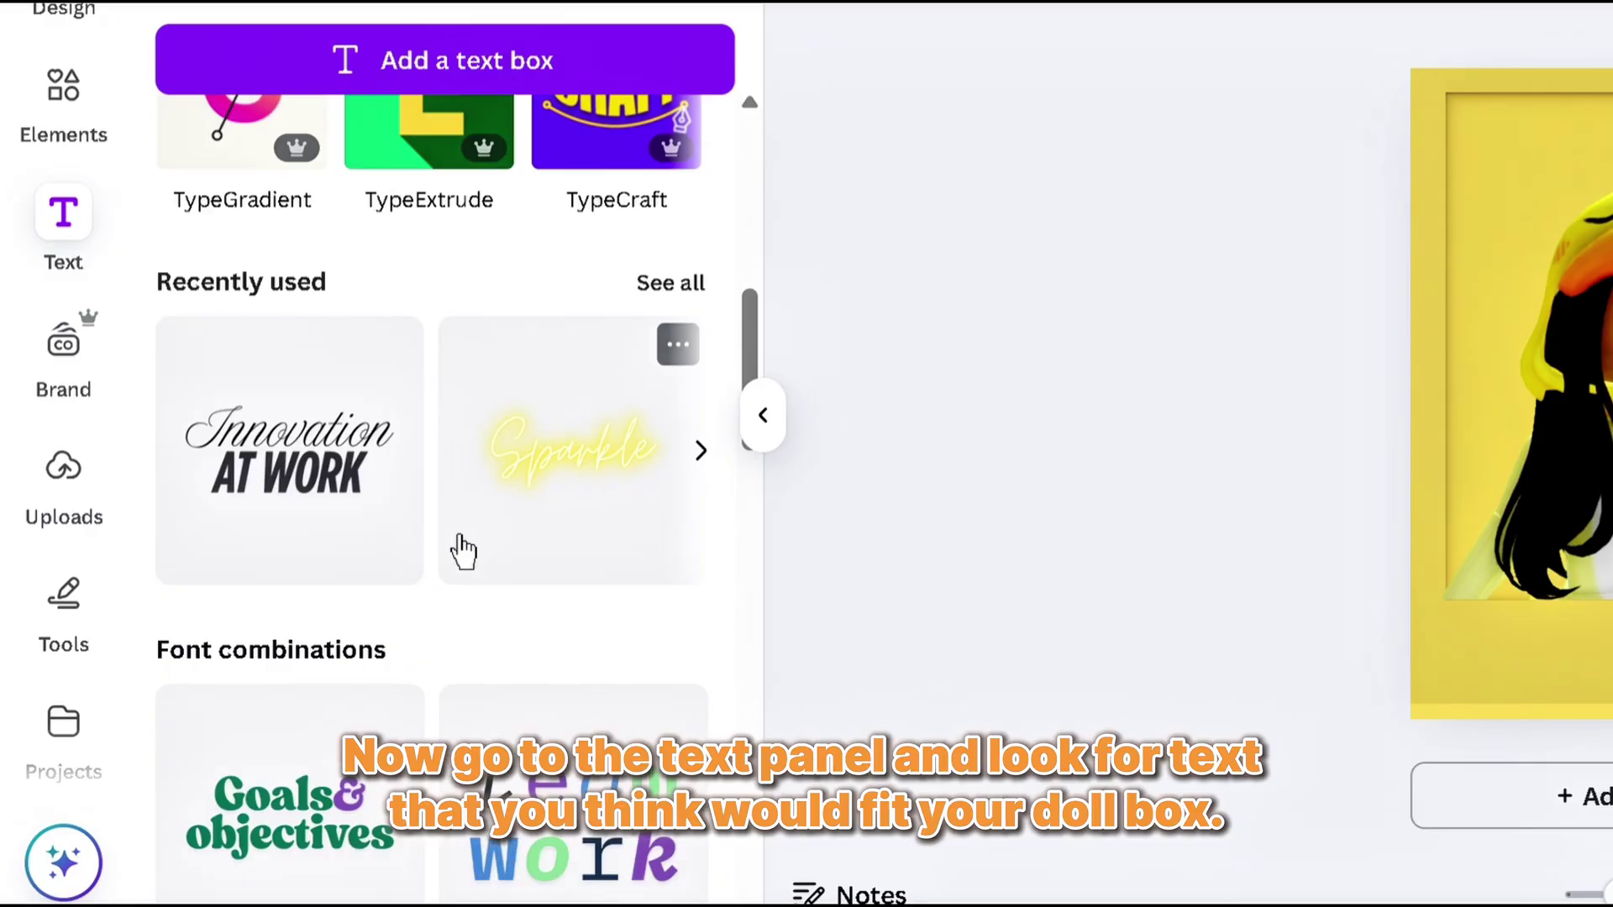
{"action": "scroll", "coordinate": [462, 552], "scroll_direction": "down", "scroll_amount": 8}
{"action": "scroll", "coordinate": [547, 403], "scroll_direction": "up", "scroll_amount": 6}
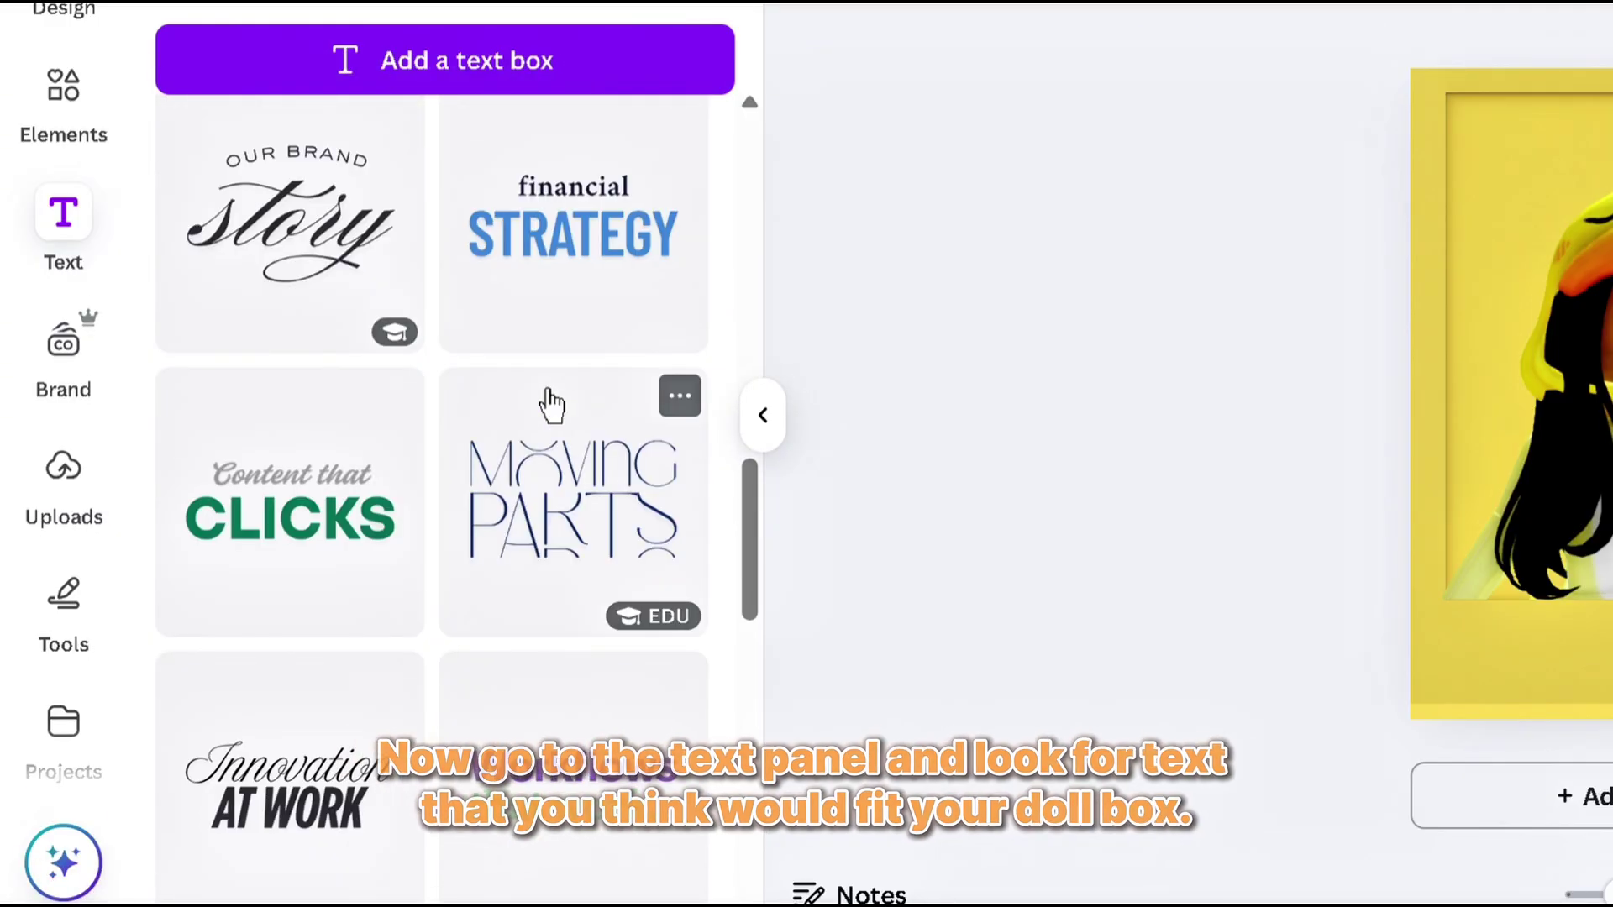
{"action": "left_click", "coordinate": [333, 528]}
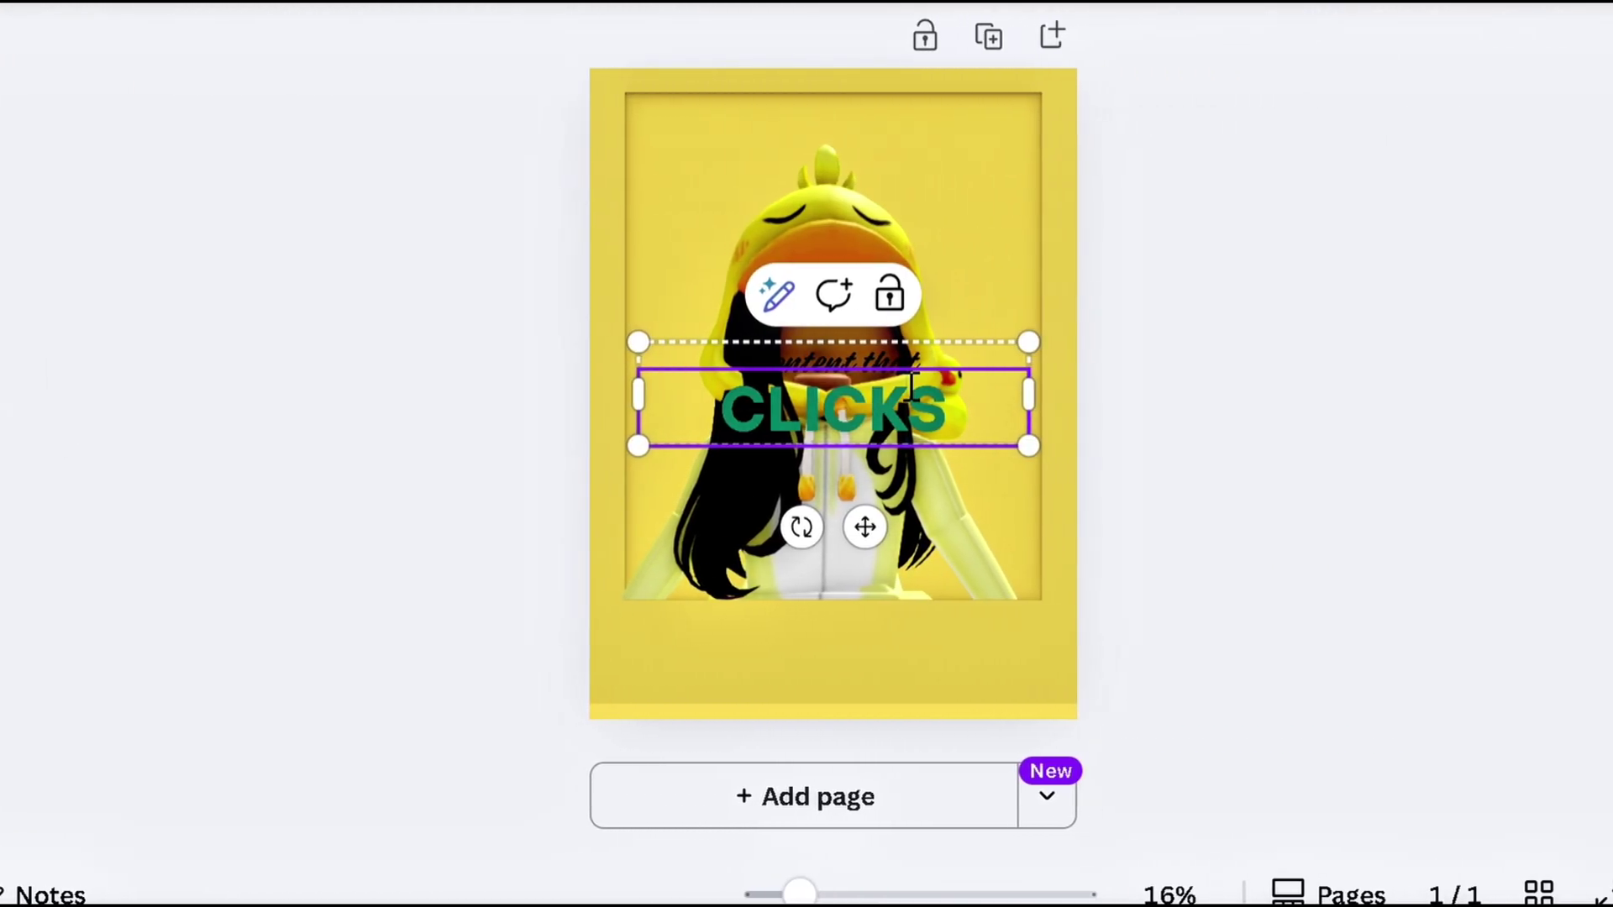
Replace the template word with 'SHOCK' and style it yellow with a dark outline
{"action": "left_click", "coordinate": [958, 380]}
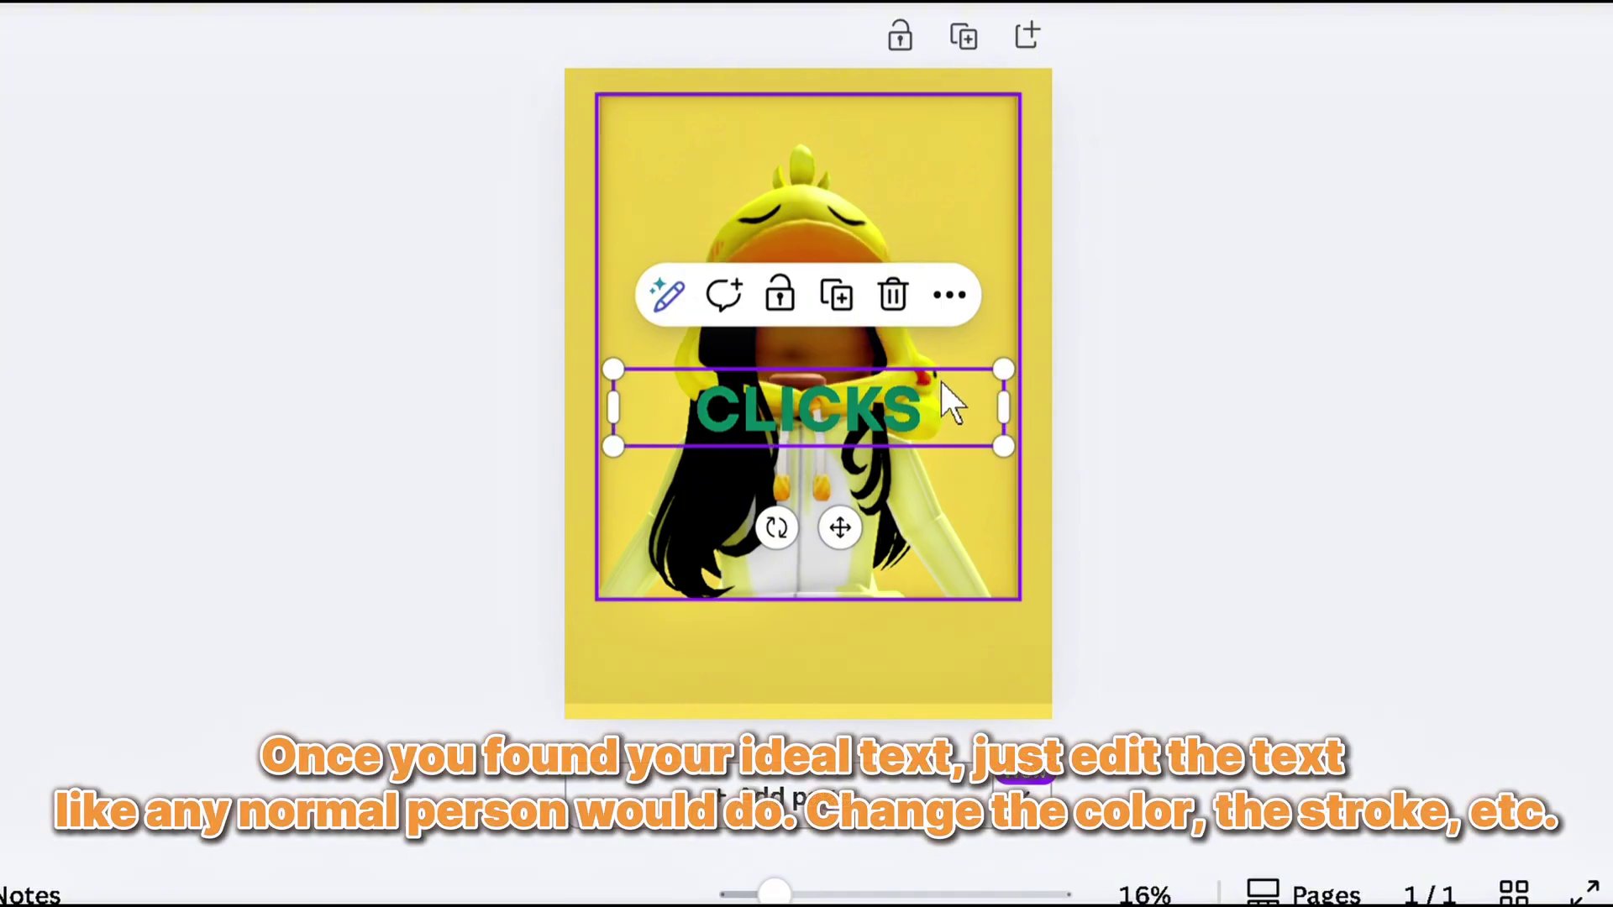
{"action": "double_click", "coordinate": [895, 416]}
{"action": "type", "text": "SHOCK"}
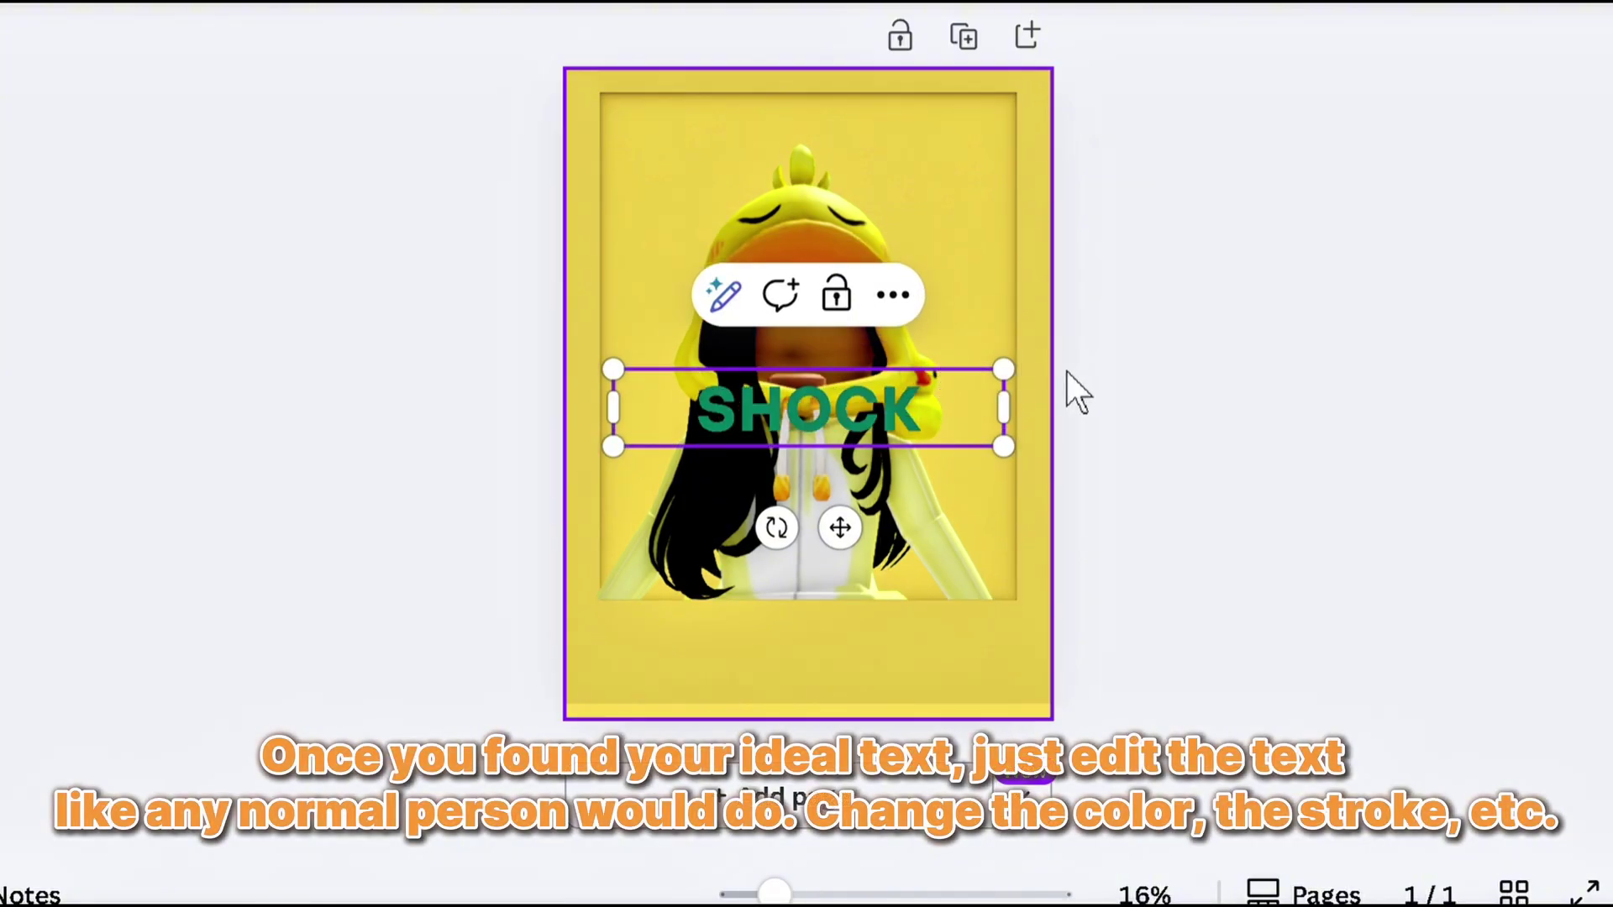
{"action": "left_click_drag", "start_coordinate": [924, 410], "coordinate": [676, 374]}
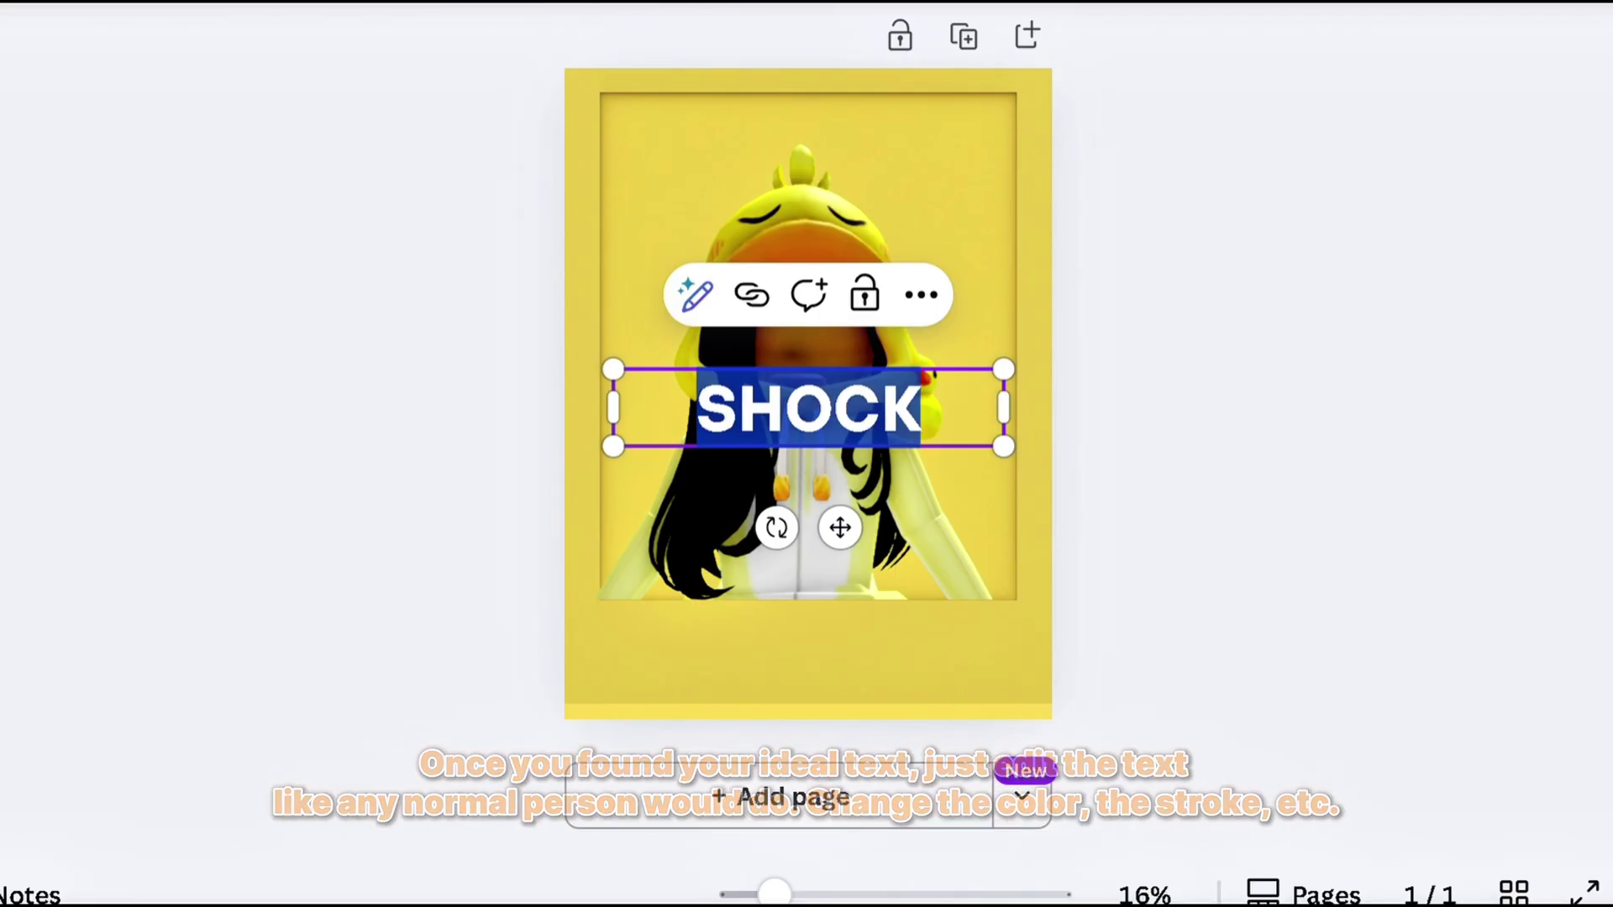
{"action": "key", "text": "Escape"}
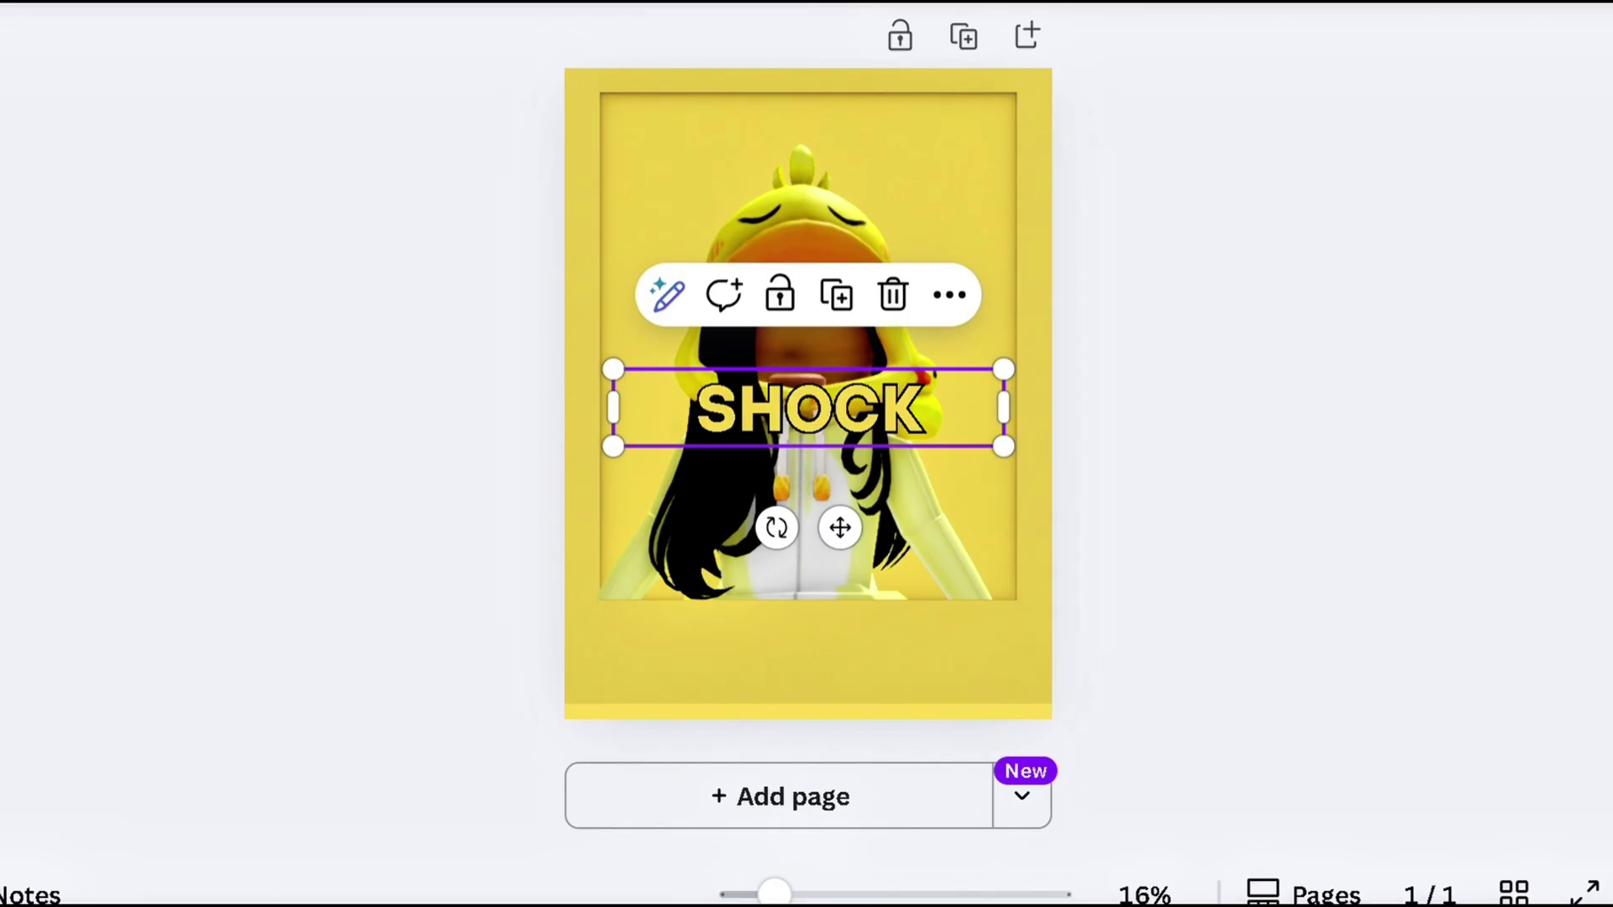
Move the SHOCK text down to the avatar's bottom edge, enlarge it, and centre it horizontally
{"action": "left_click_drag", "start_coordinate": [865, 448], "coordinate": [857, 638]}
{"action": "left_click_drag", "start_coordinate": [991, 638], "coordinate": [931, 621]}
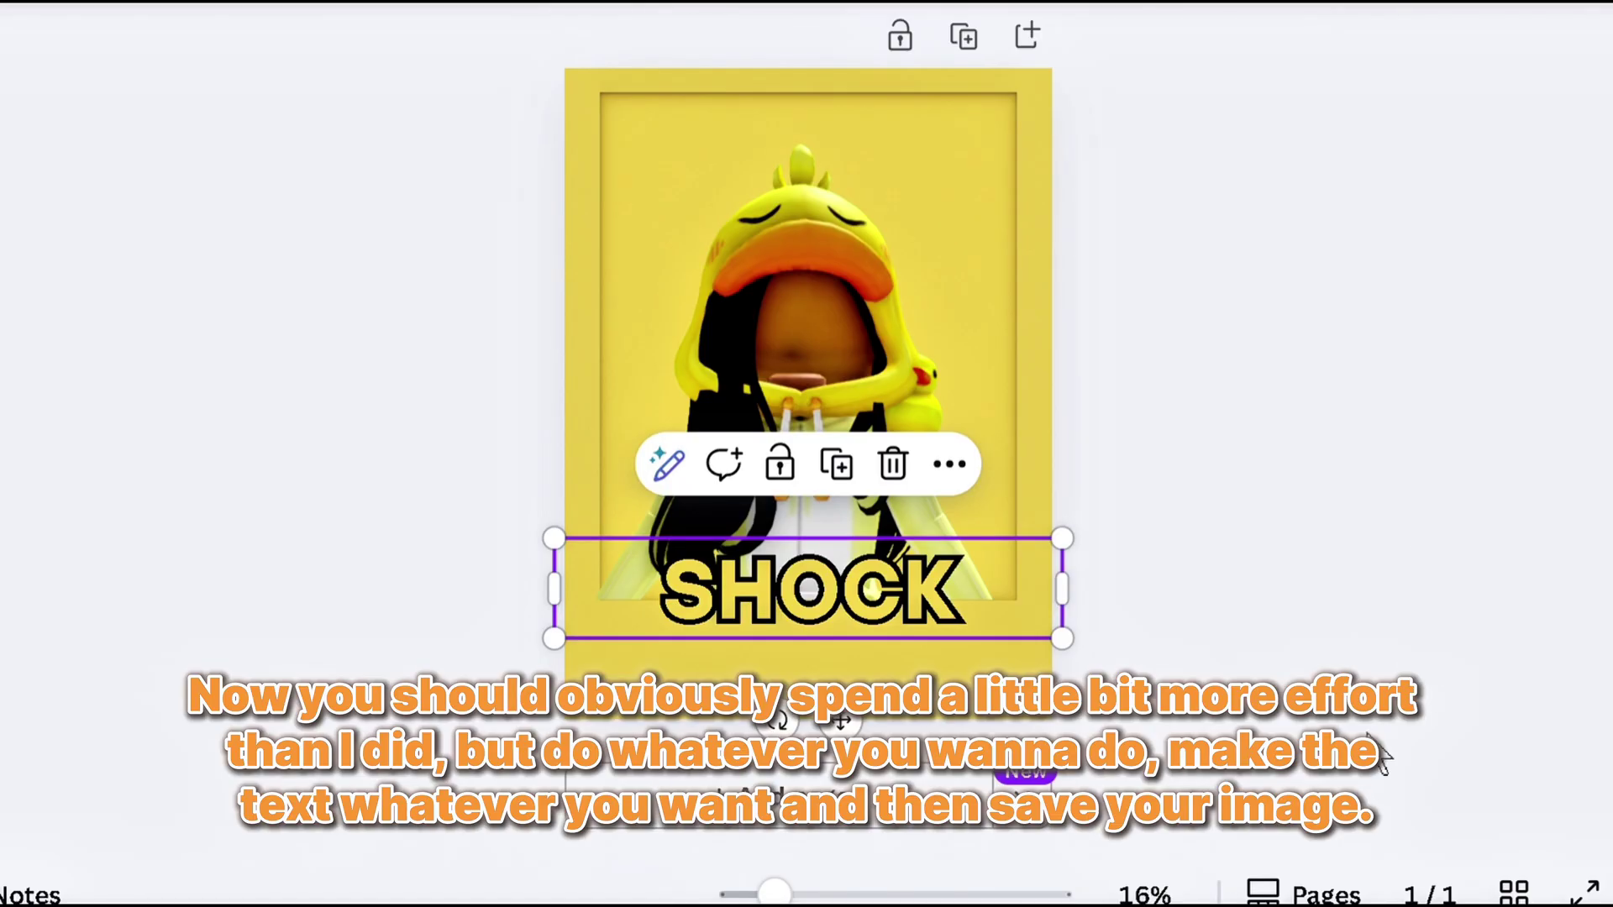
{"action": "left_click", "coordinate": [1369, 630]}
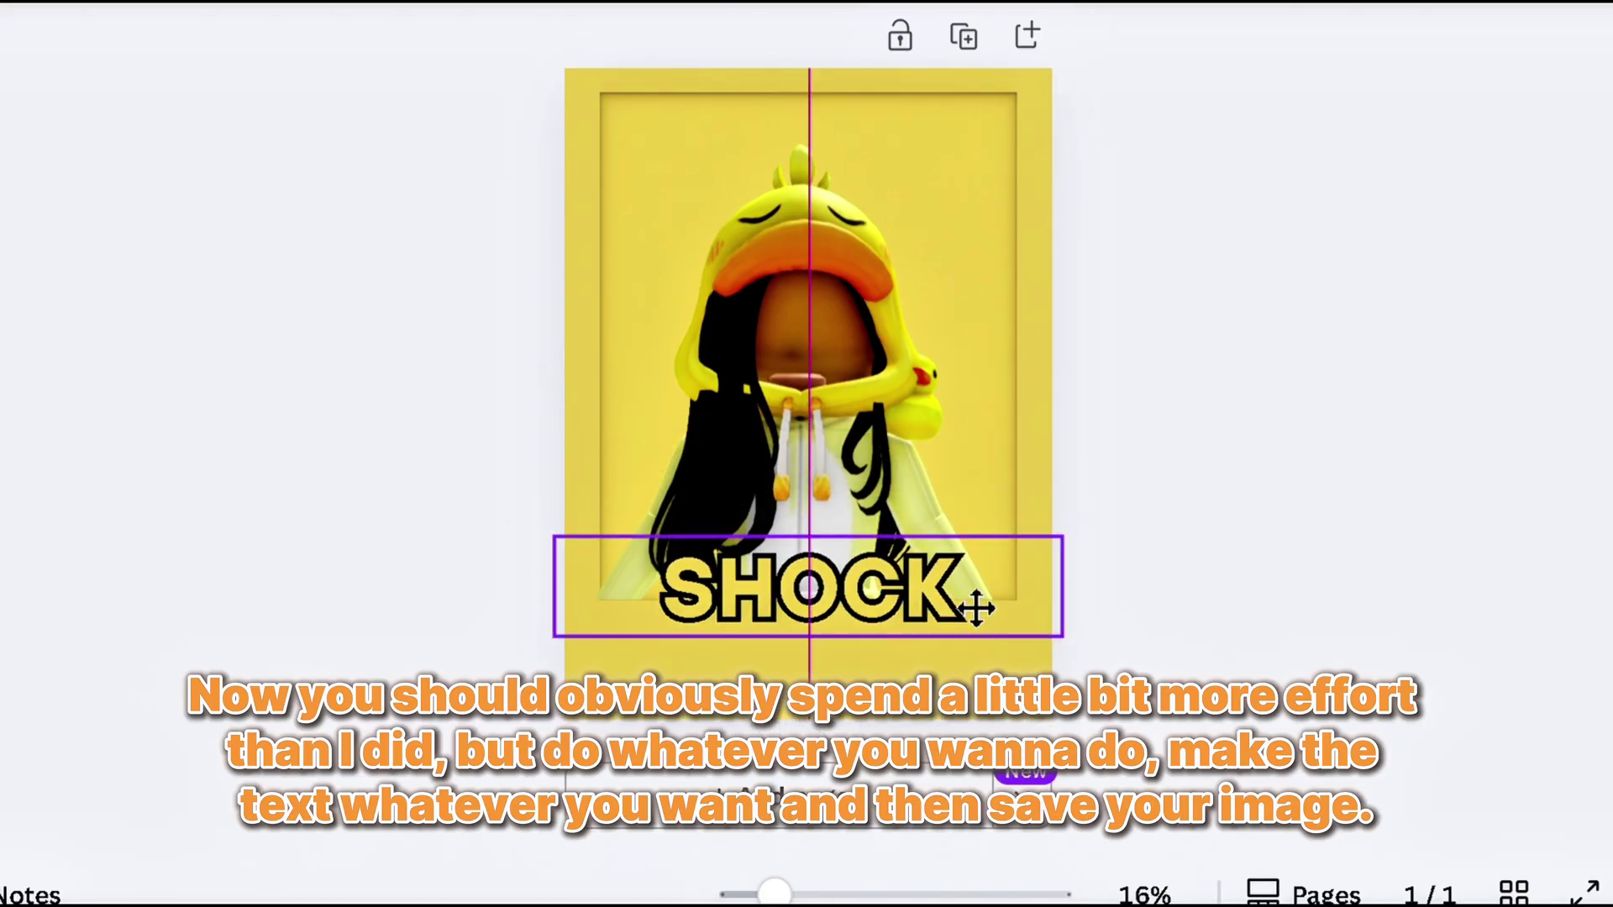
{"action": "left_click_drag", "start_coordinate": [976, 608], "coordinate": [977, 608]}
{"action": "left_click", "coordinate": [1283, 527]}
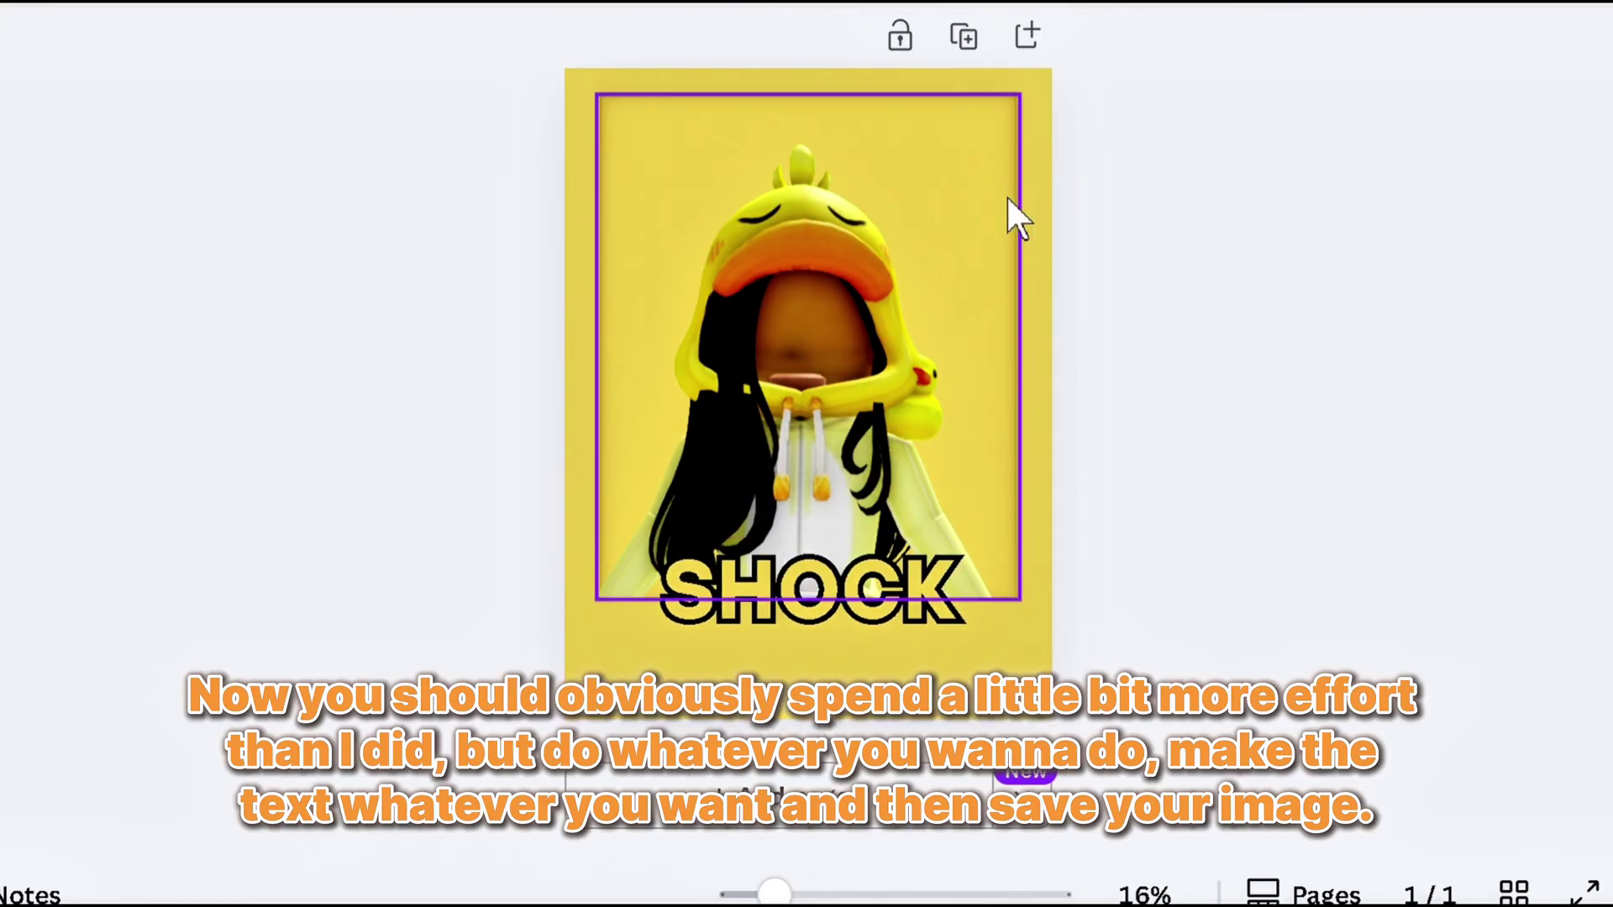